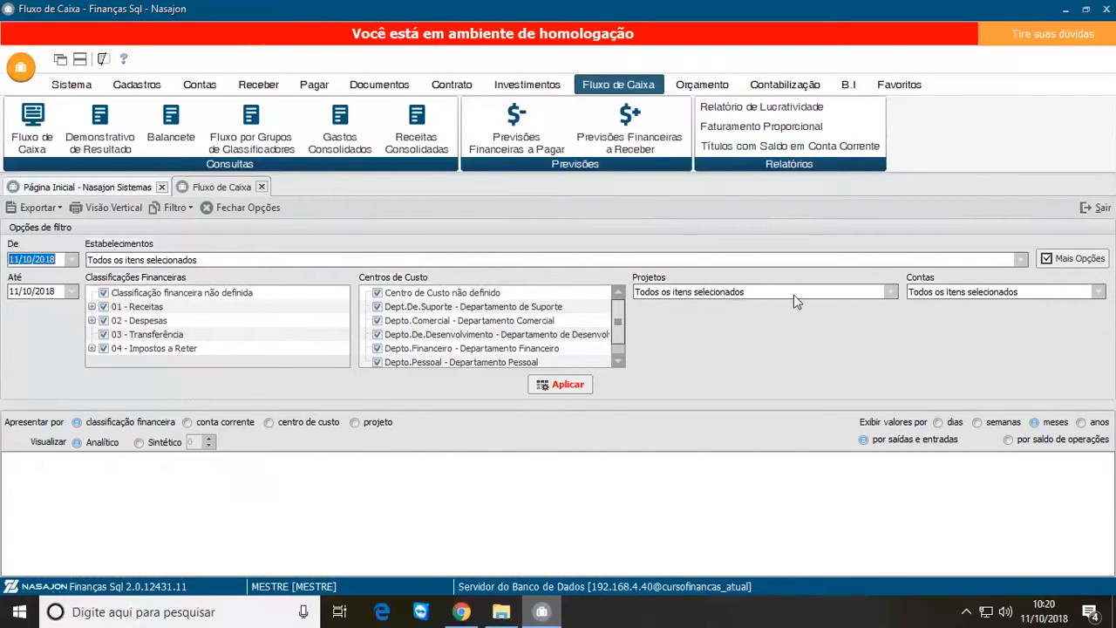
Step: Review the available options in the Projetos and Contas filters, leaving all items selected
click(890, 293)
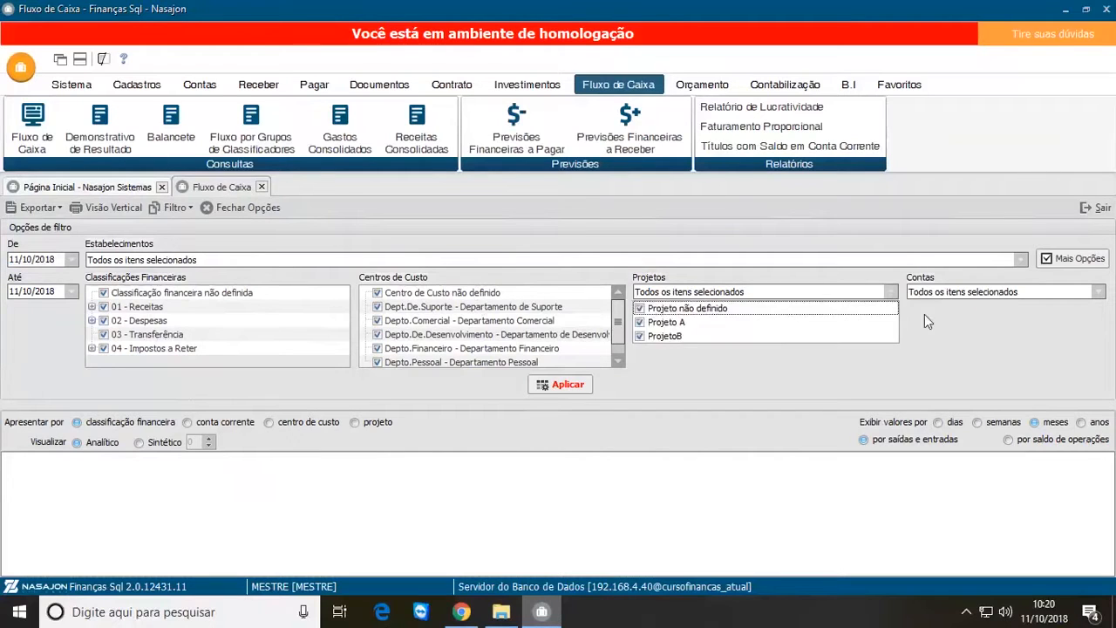
click(926, 319)
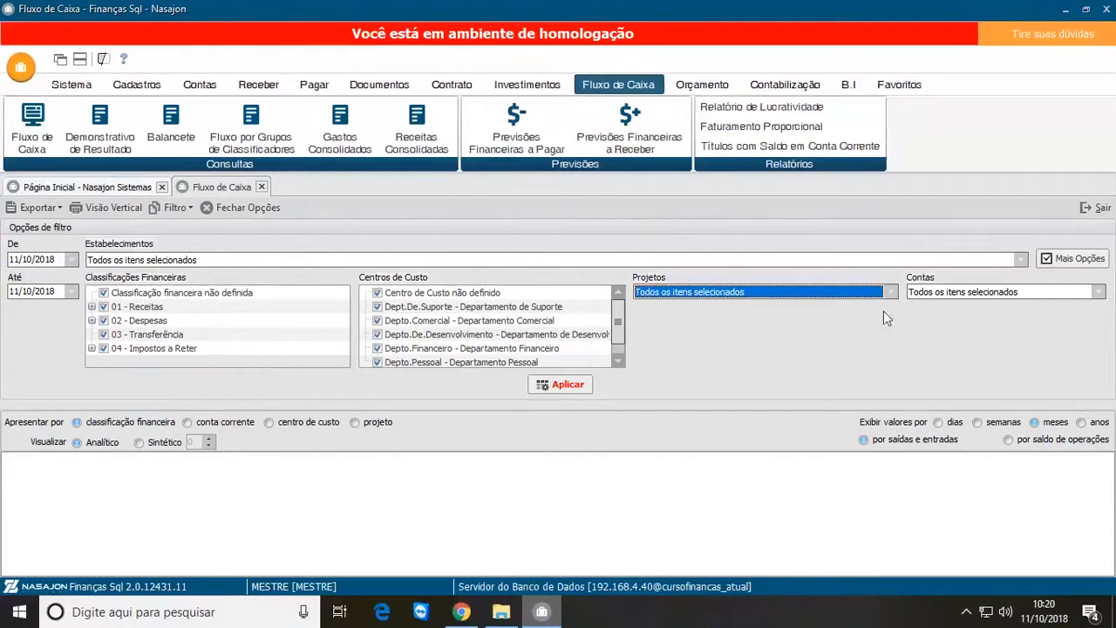
click(1099, 292)
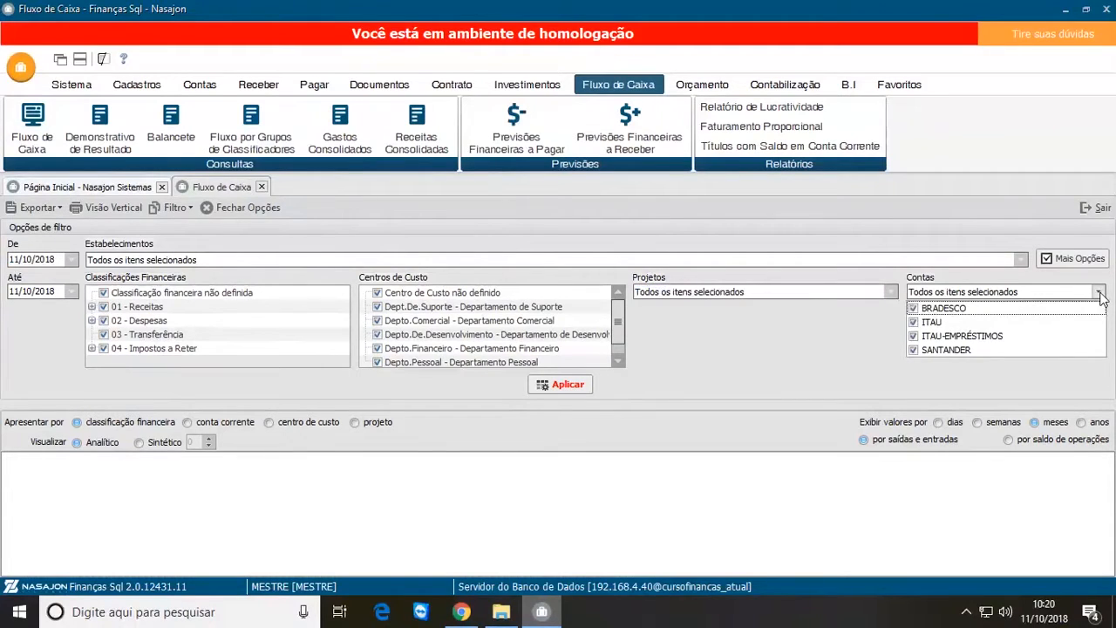
click(836, 335)
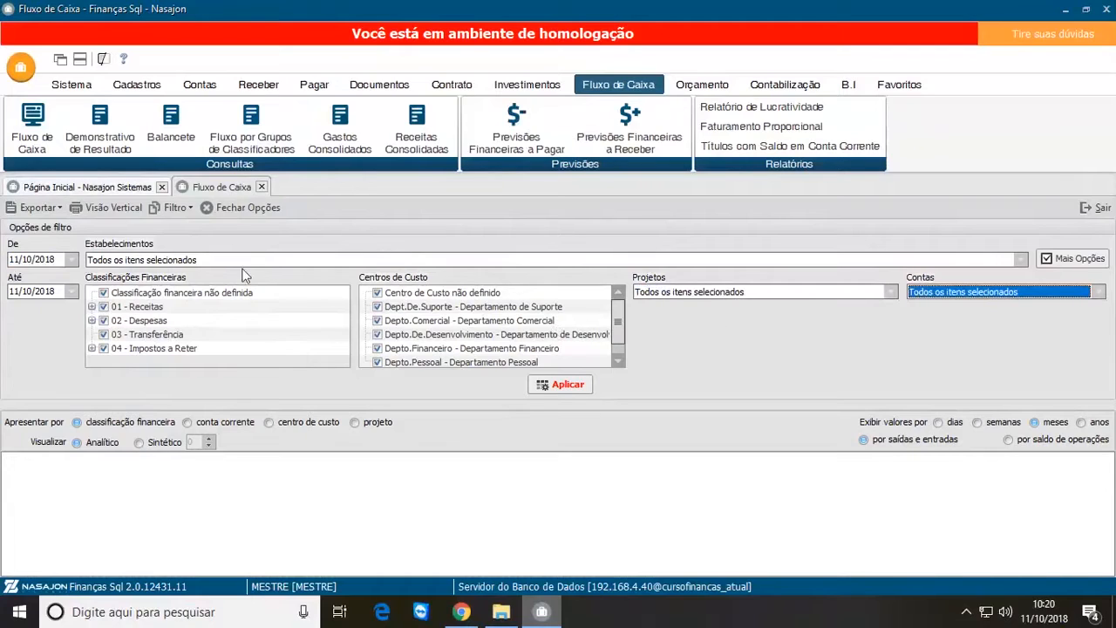
Step: Set the cash flow period from 01/10/2018 to 31/10/2018 and apply the filter
click(18, 258)
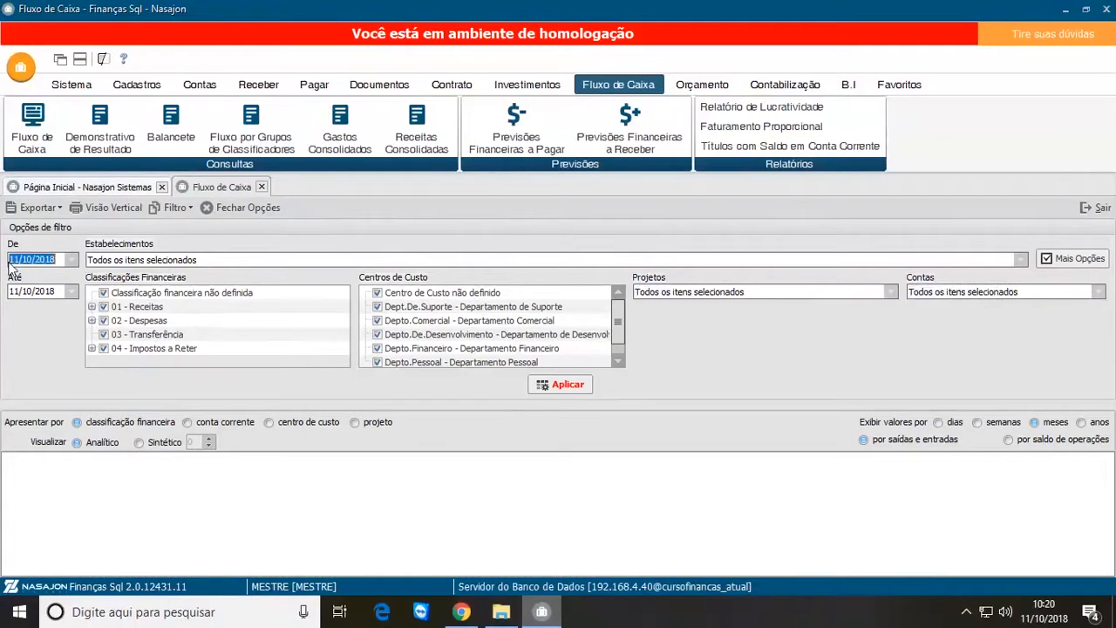
text(01/1)
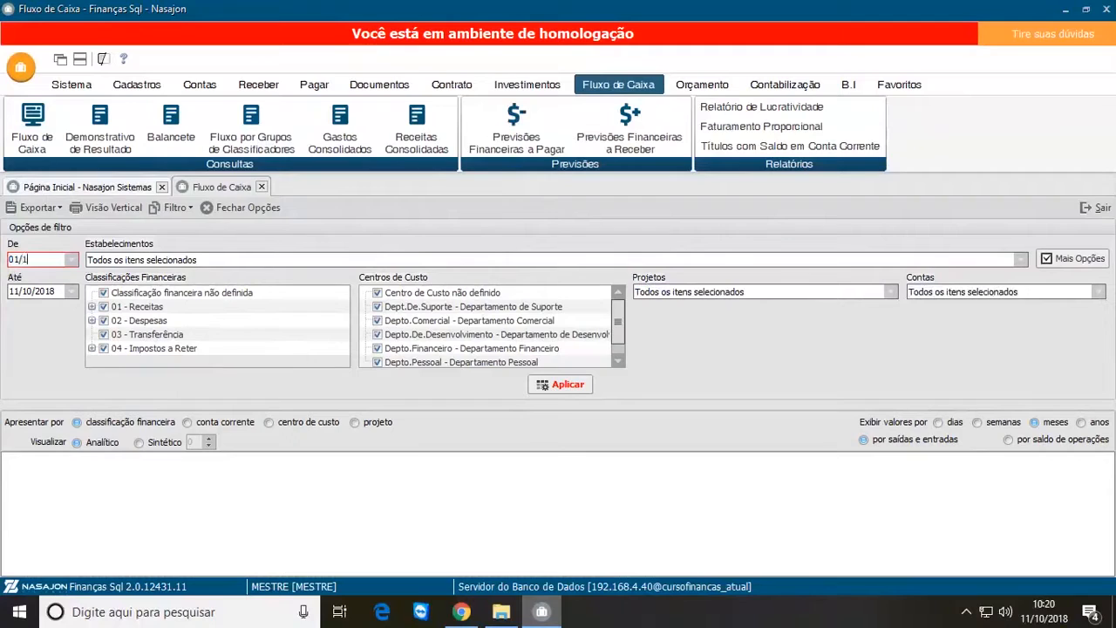
text(0/2018)
key(Tab)
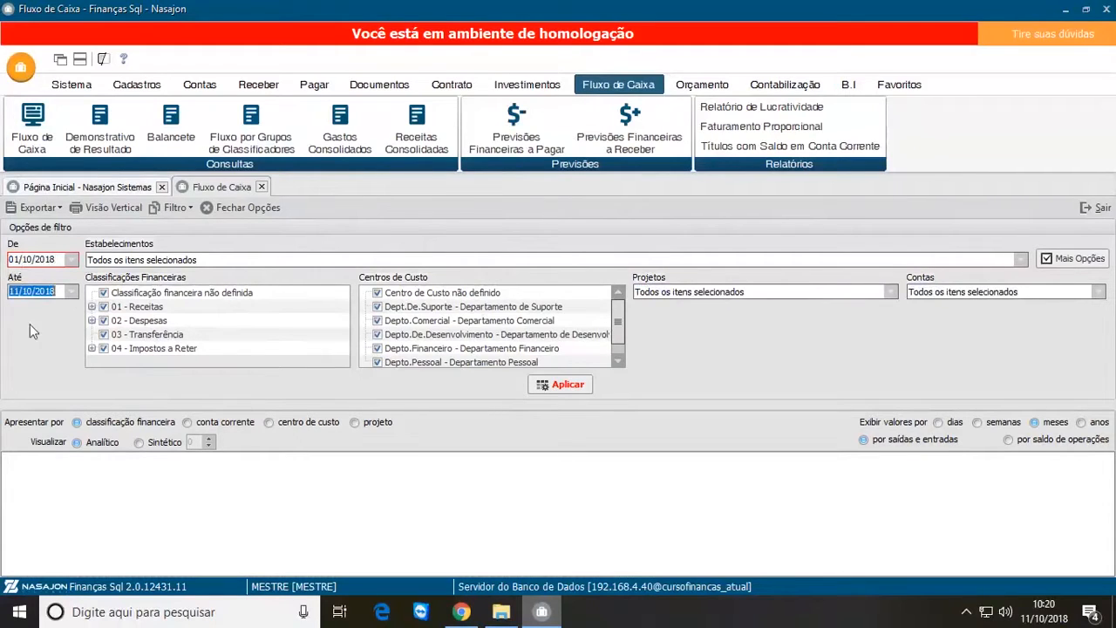
click(74, 295)
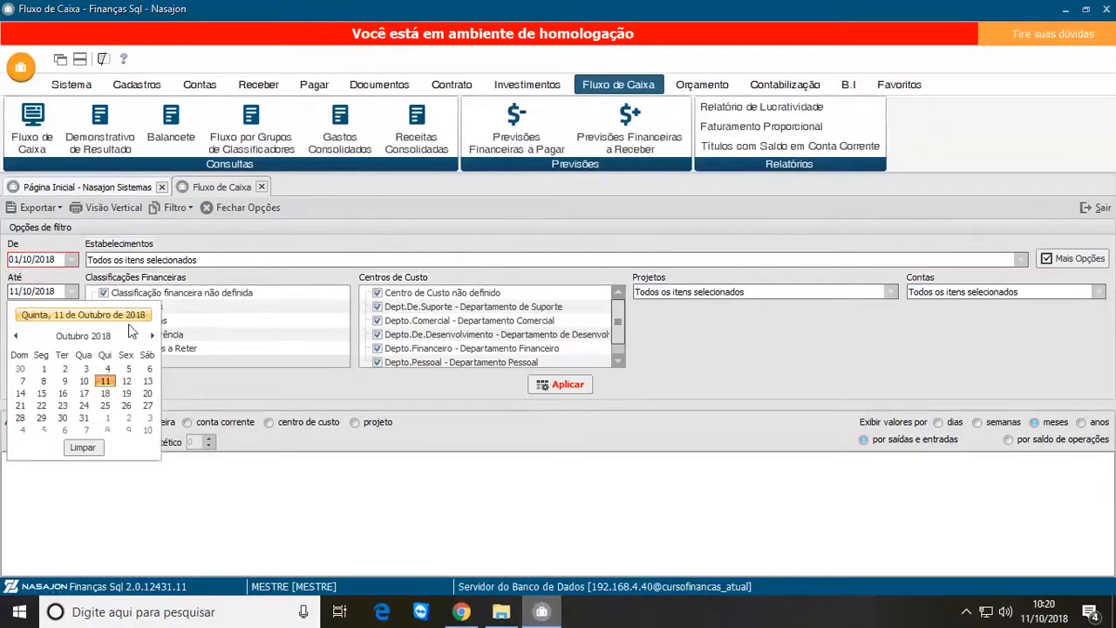
click(84, 417)
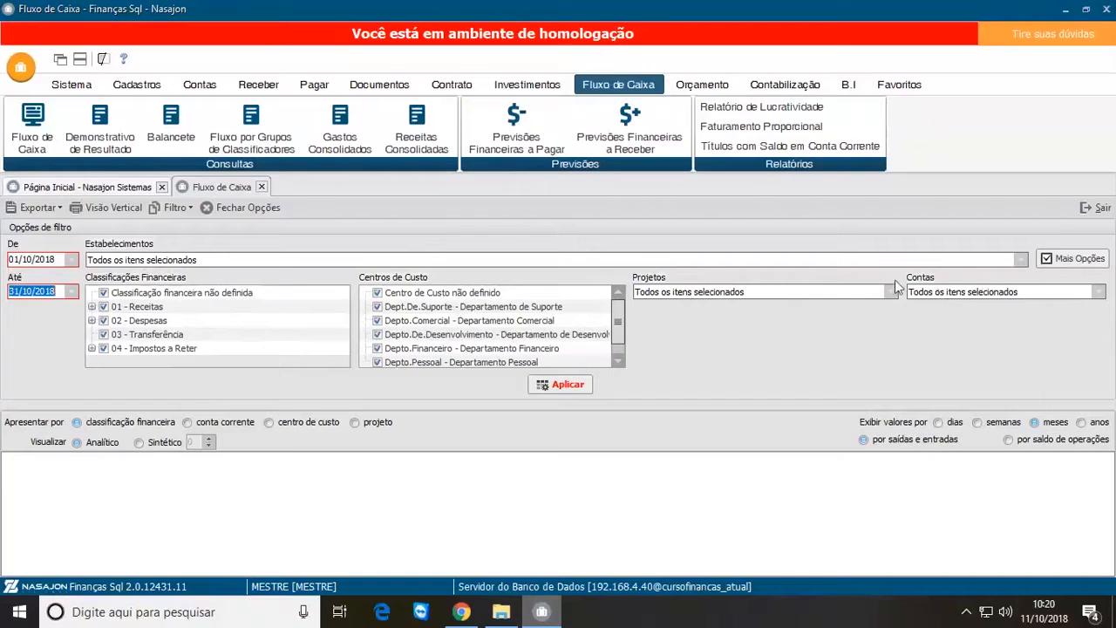
click(576, 386)
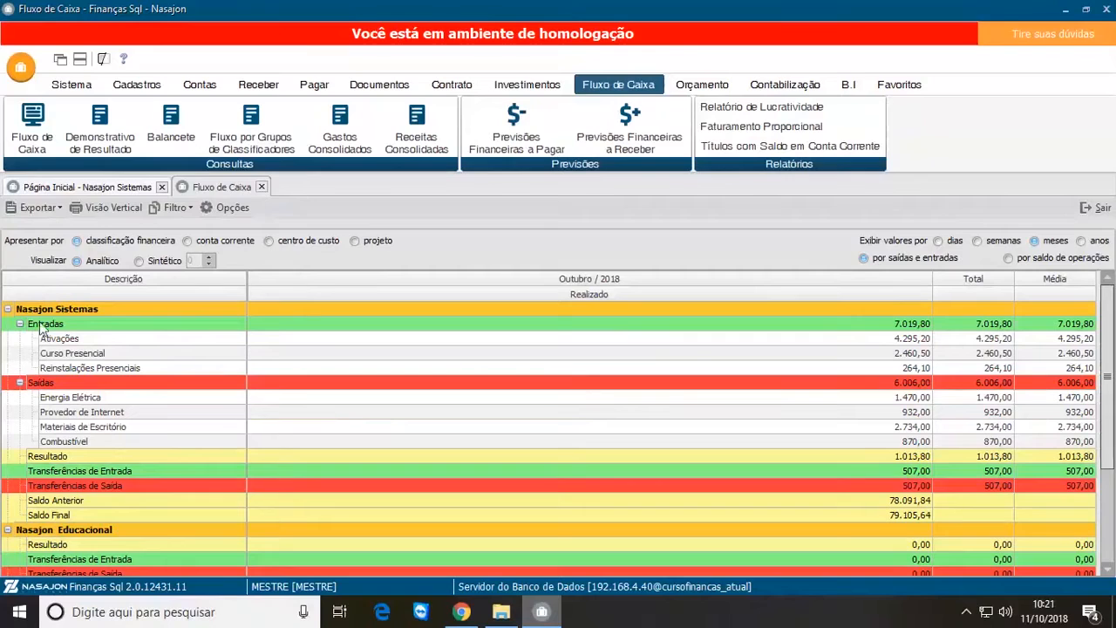
Step: Collapse the Nasajon Sistemas, Nasajon Educacional and Nasajon São Paulo groups in the cash flow
click(7, 309)
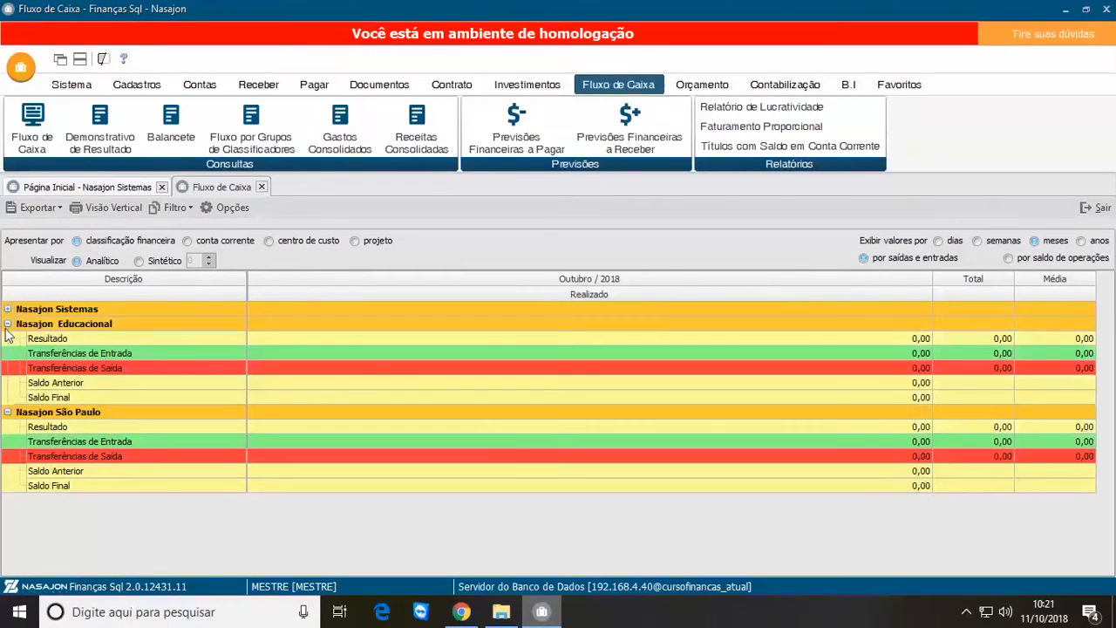
click(7, 323)
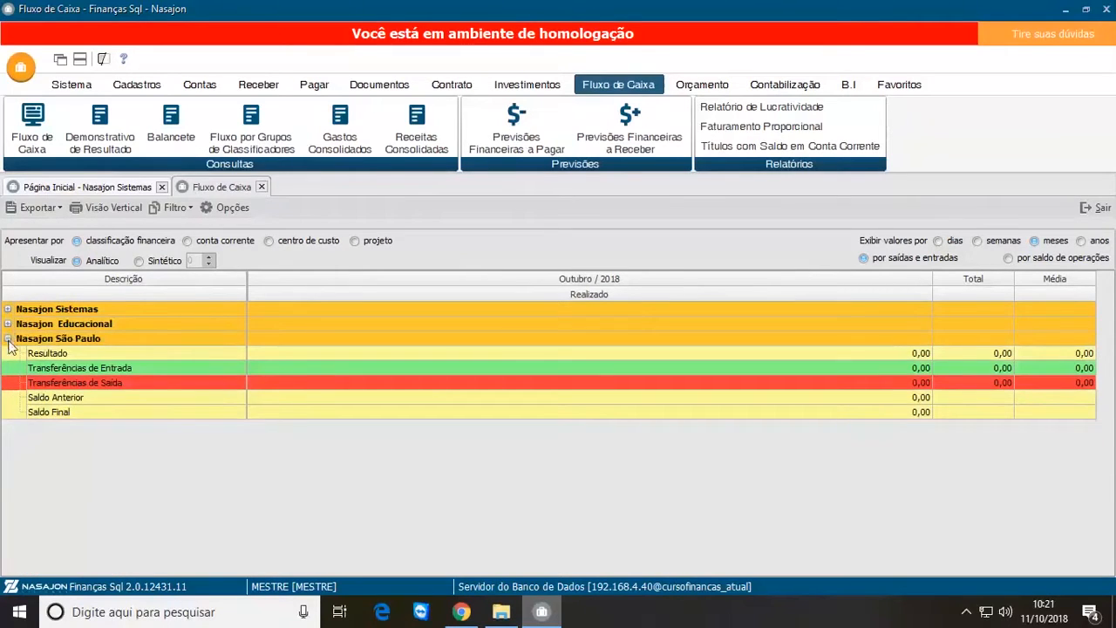
click(8, 339)
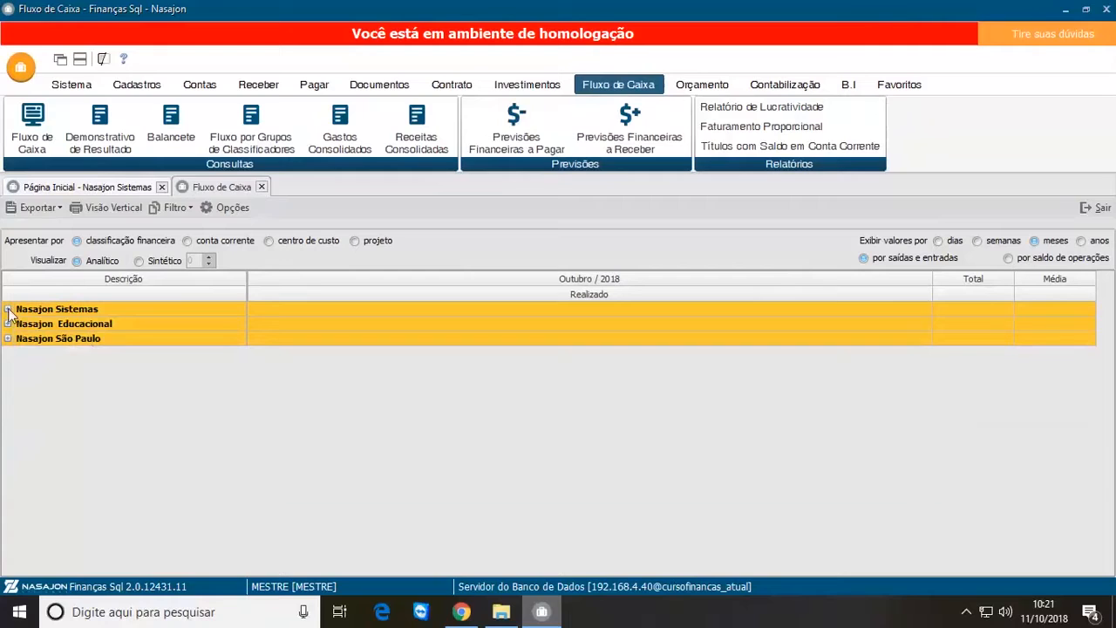
Step: Expand and re-collapse each of the three establishments in turn to examine its cash flow lines
click(8, 309)
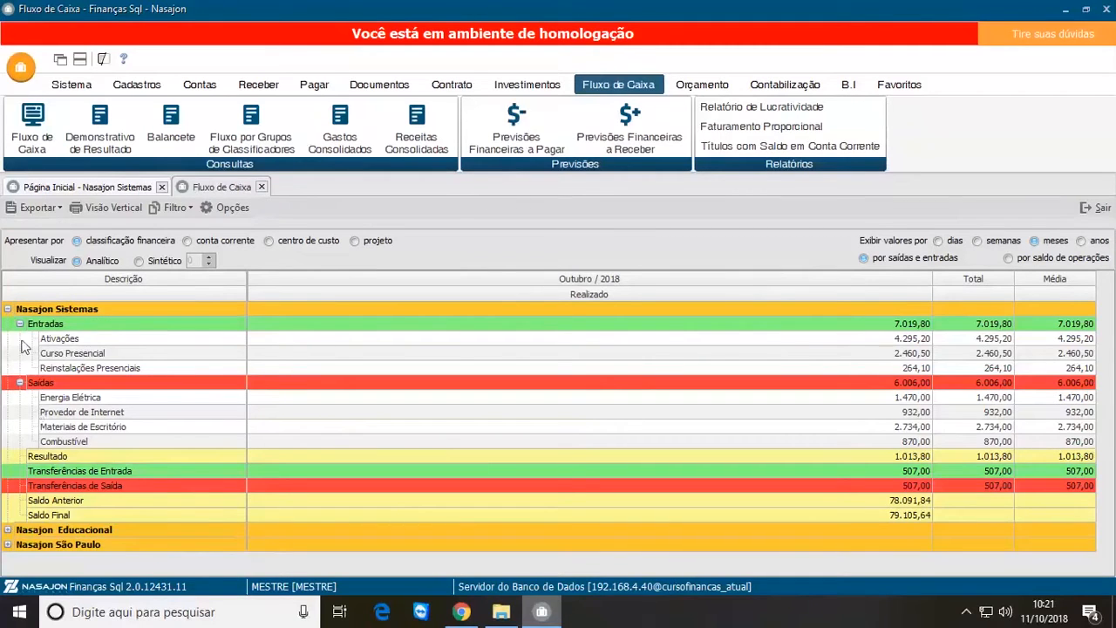
click(8, 308)
click(7, 323)
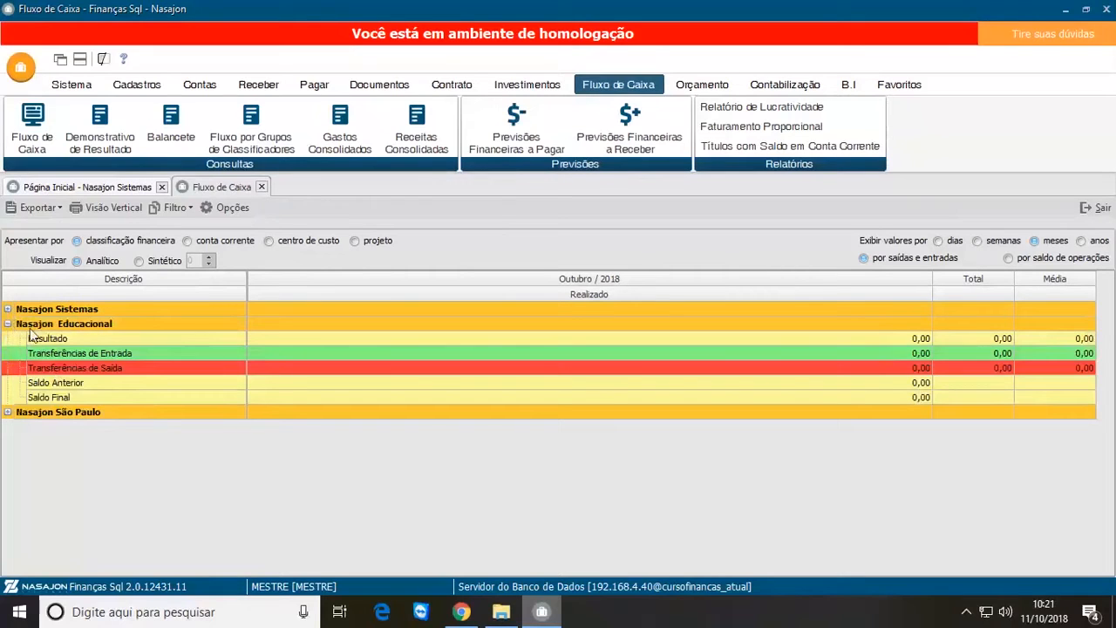
click(8, 323)
click(8, 338)
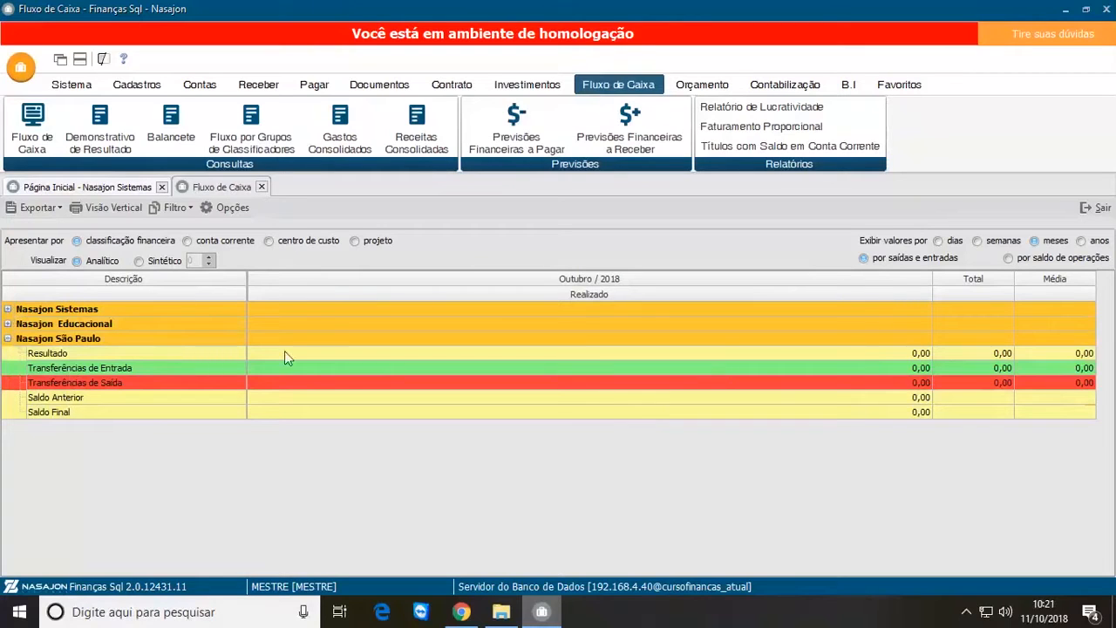
click(8, 338)
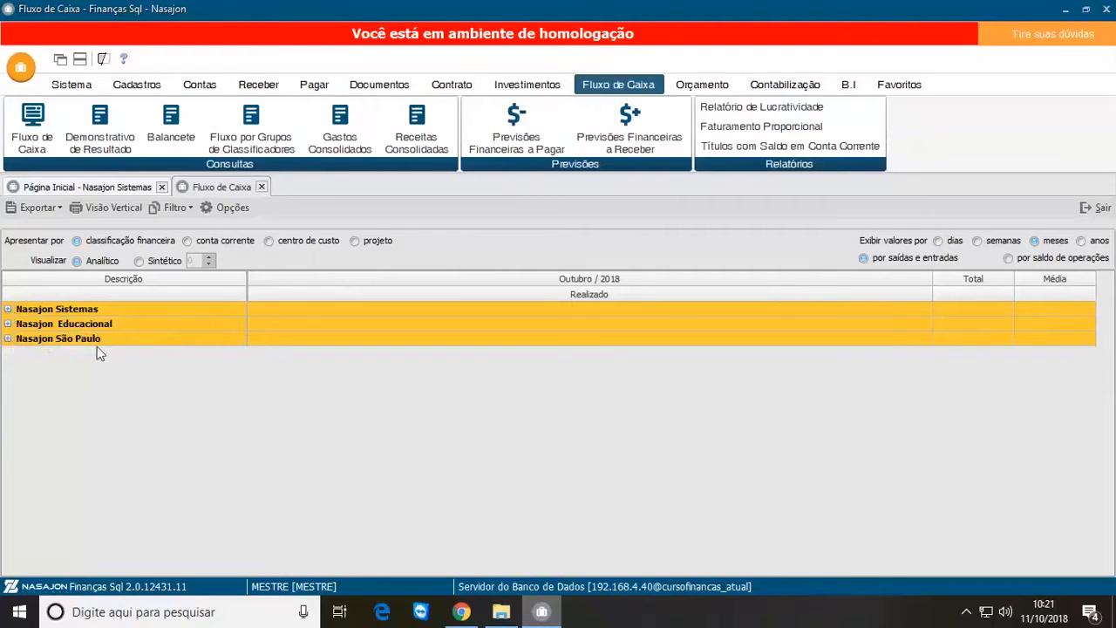
Step: Expand Nasajon Sistemas with its Saídas group collapsed and the Entradas classifications shown
click(8, 309)
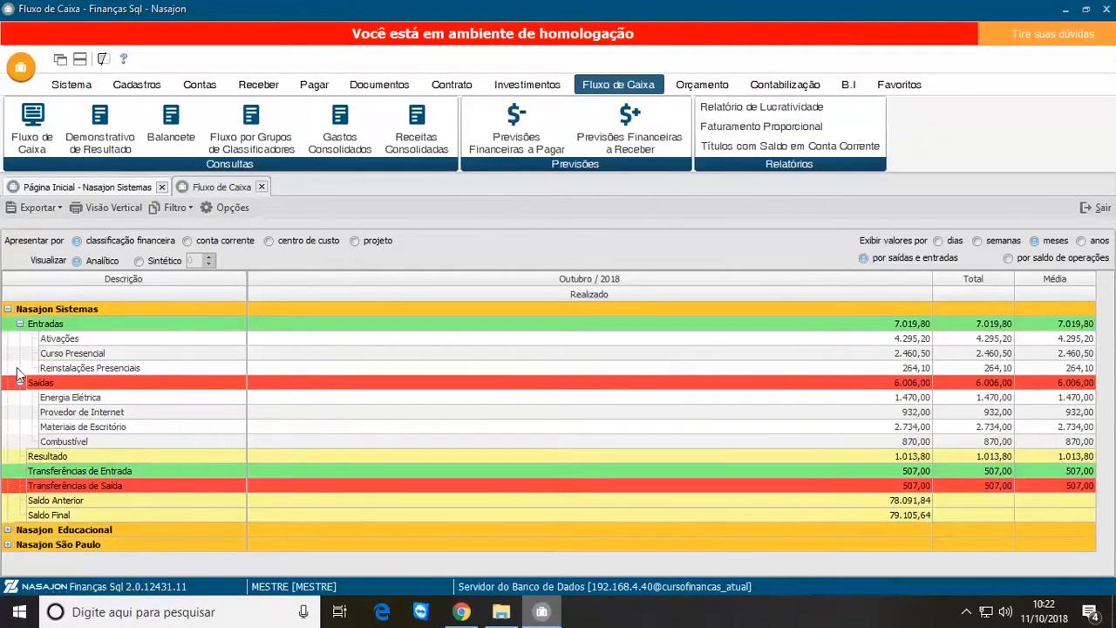
click(19, 323)
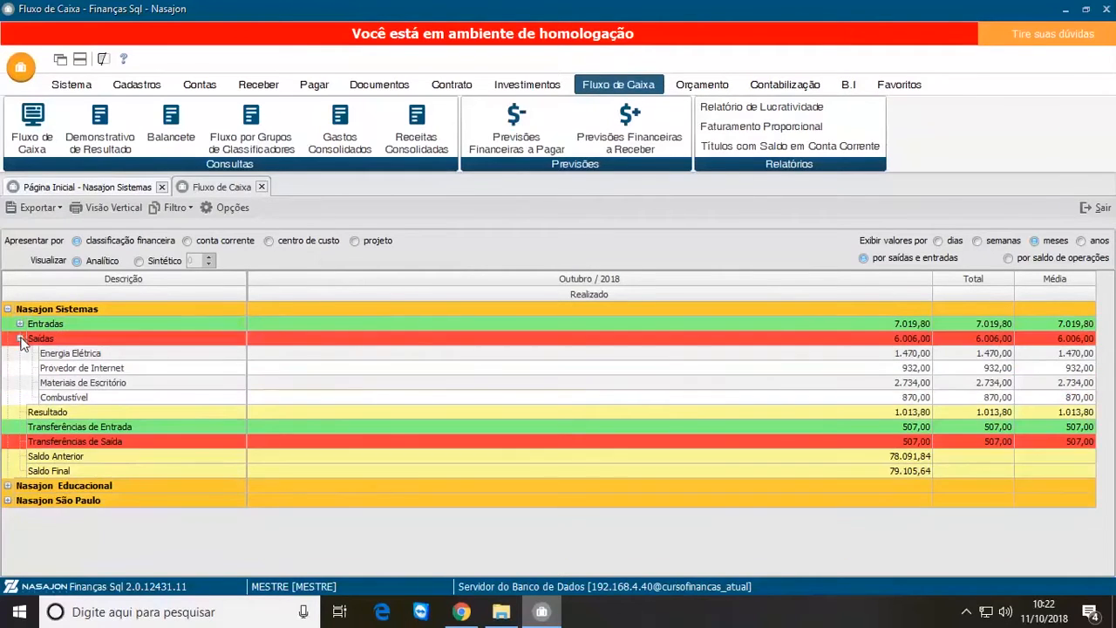
click(19, 338)
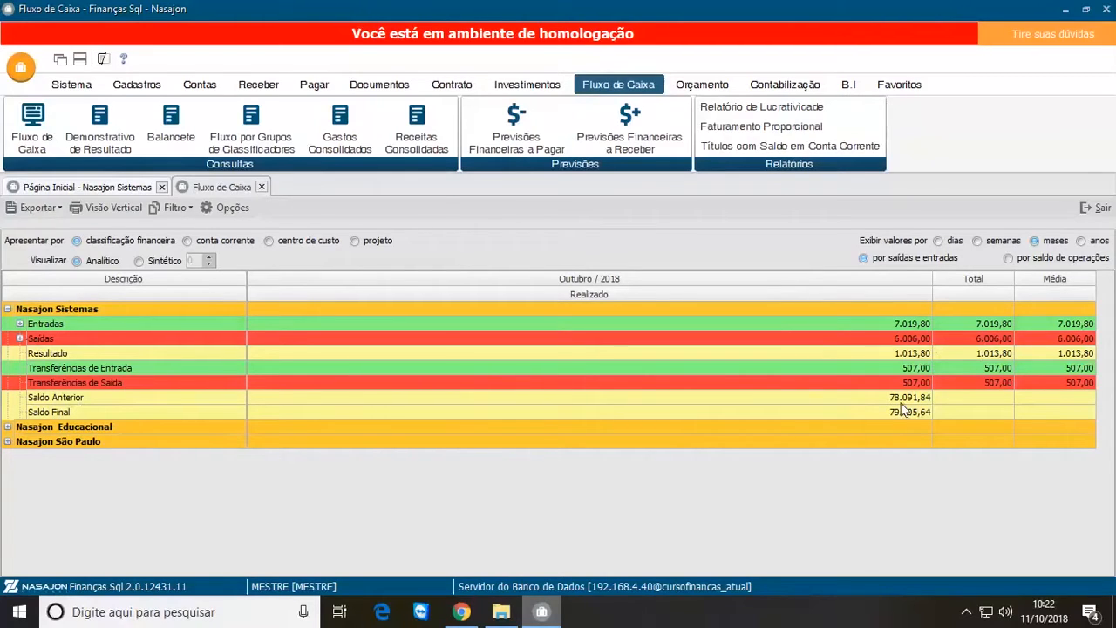
click(20, 325)
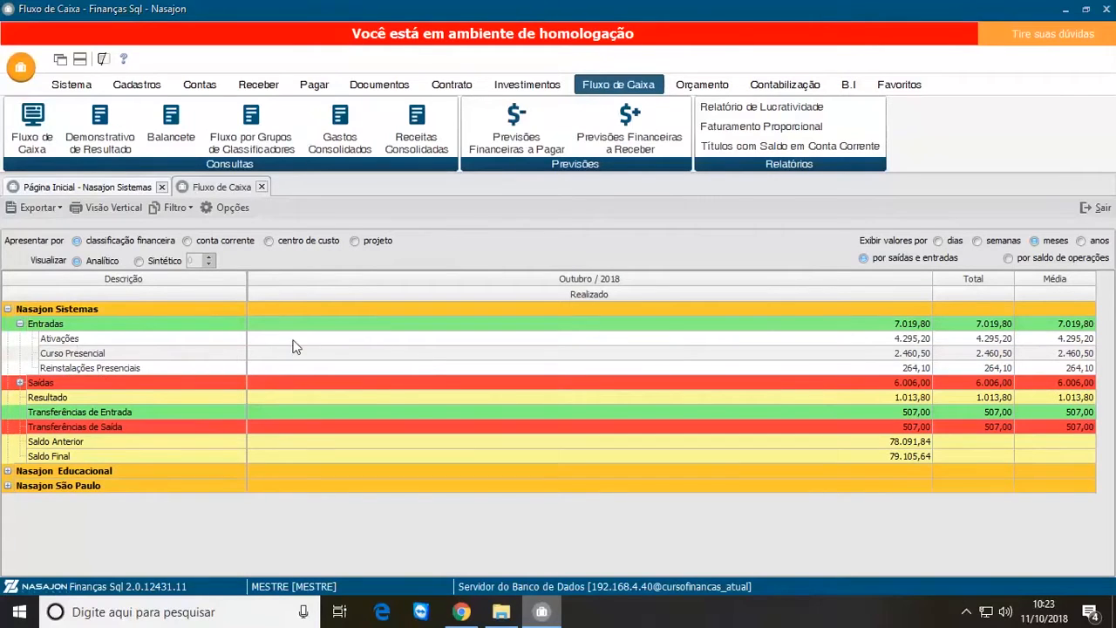
Step: Open the October 2018 details of Ativações and check the receivables list entry for the title due 09/11/2018
click(830, 340)
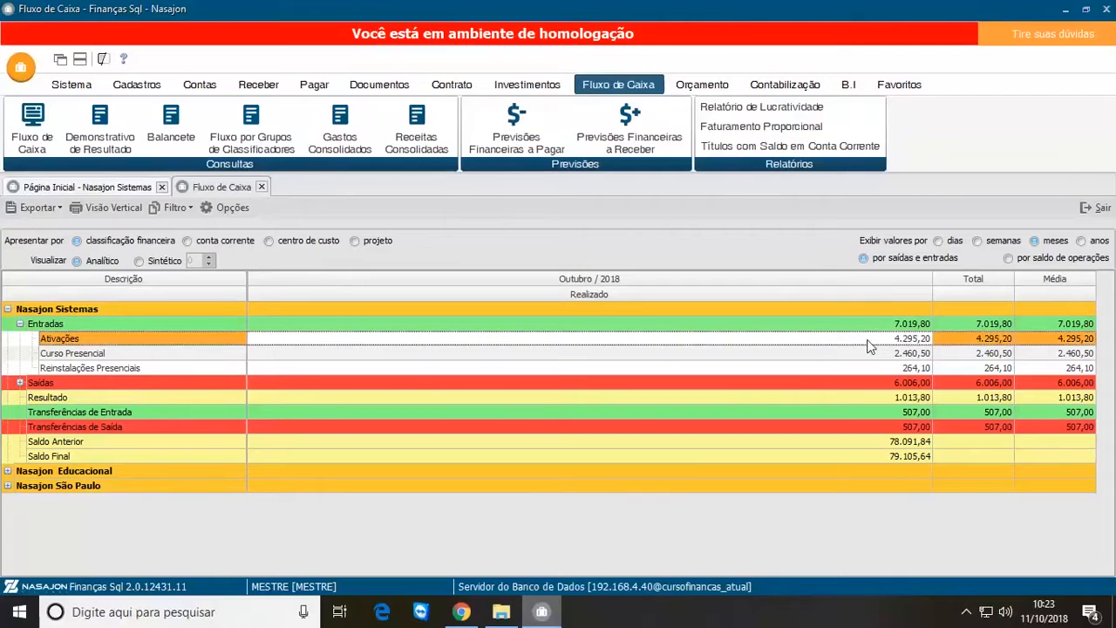
double_click(868, 345)
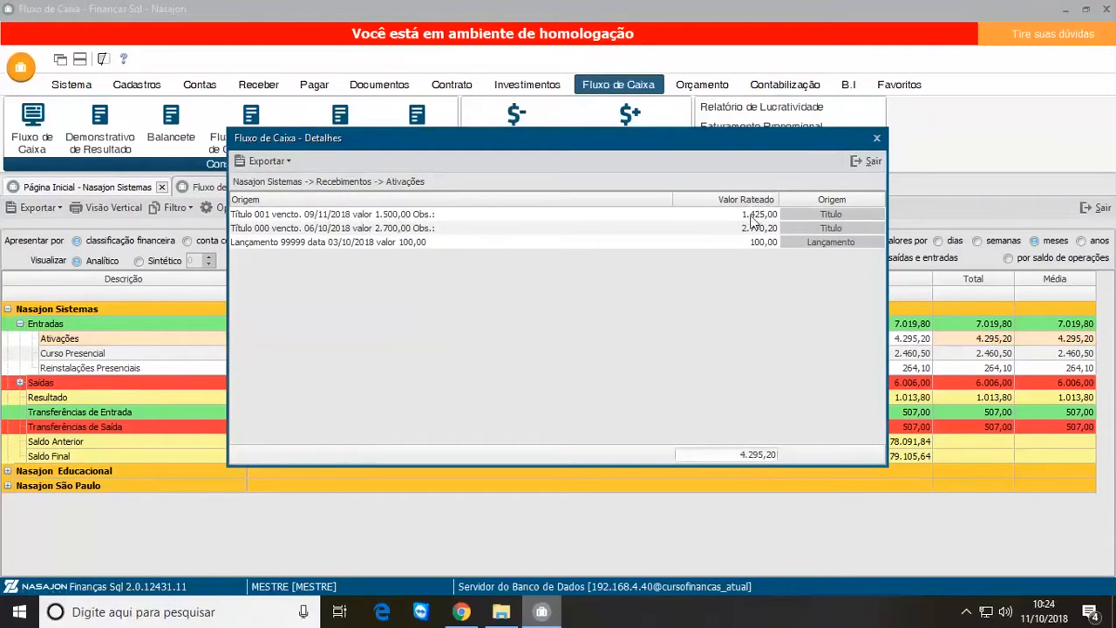
double_click(828, 217)
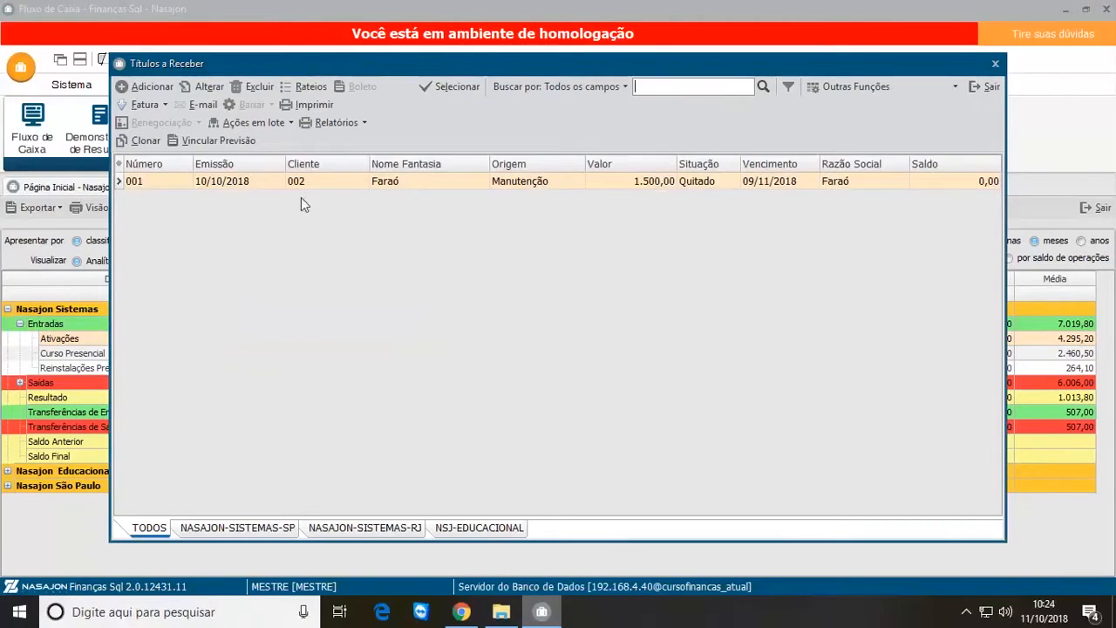
click(274, 184)
key(Escape)
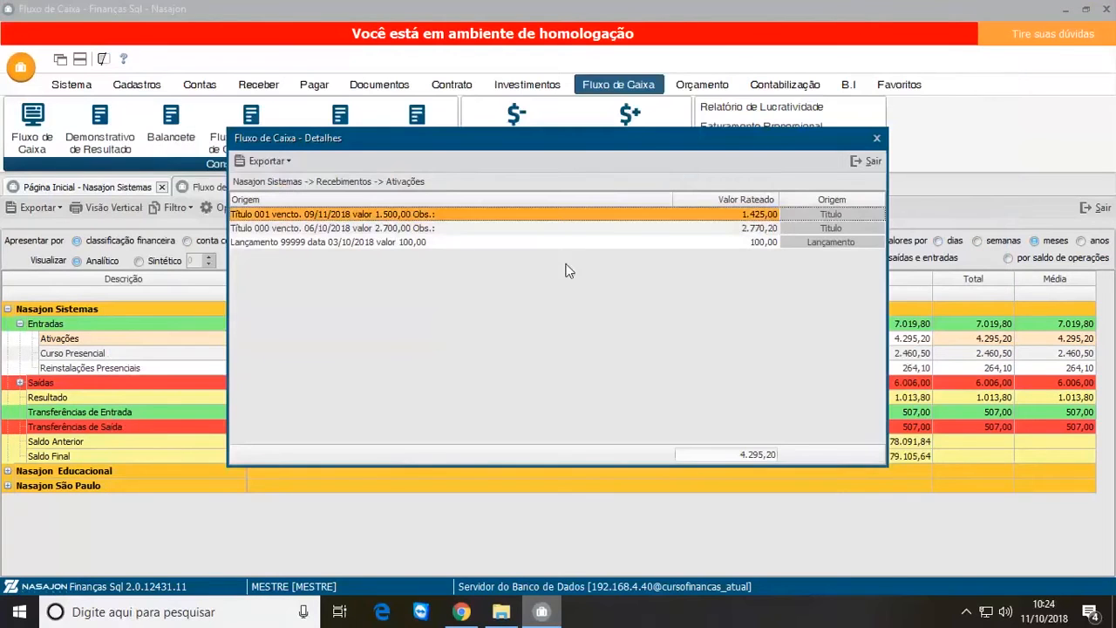
Step: Open the record of the title due 09/11/2018 and examine its payment and apportionment, widening the financial classification and cost centre columns
click(826, 218)
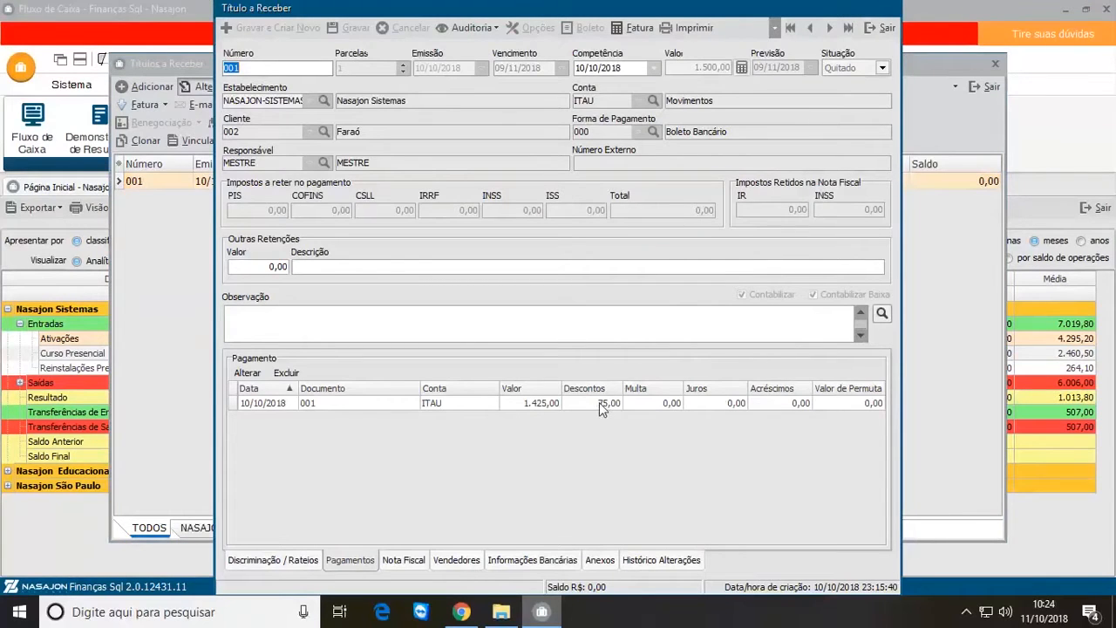
click(599, 405)
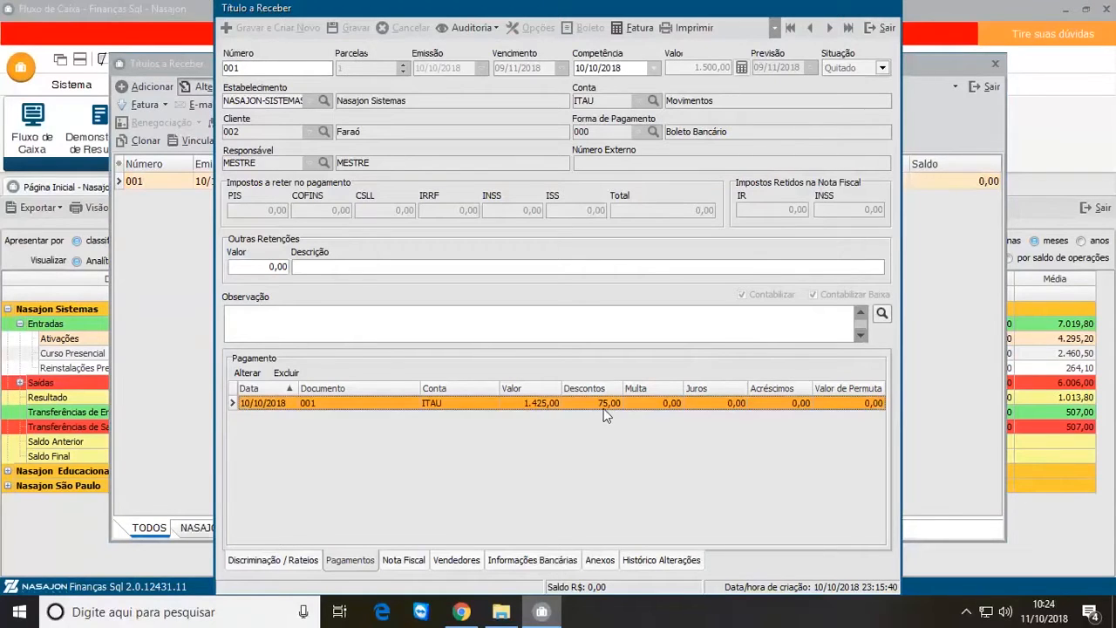
click(293, 563)
drag(375, 381, 425, 381)
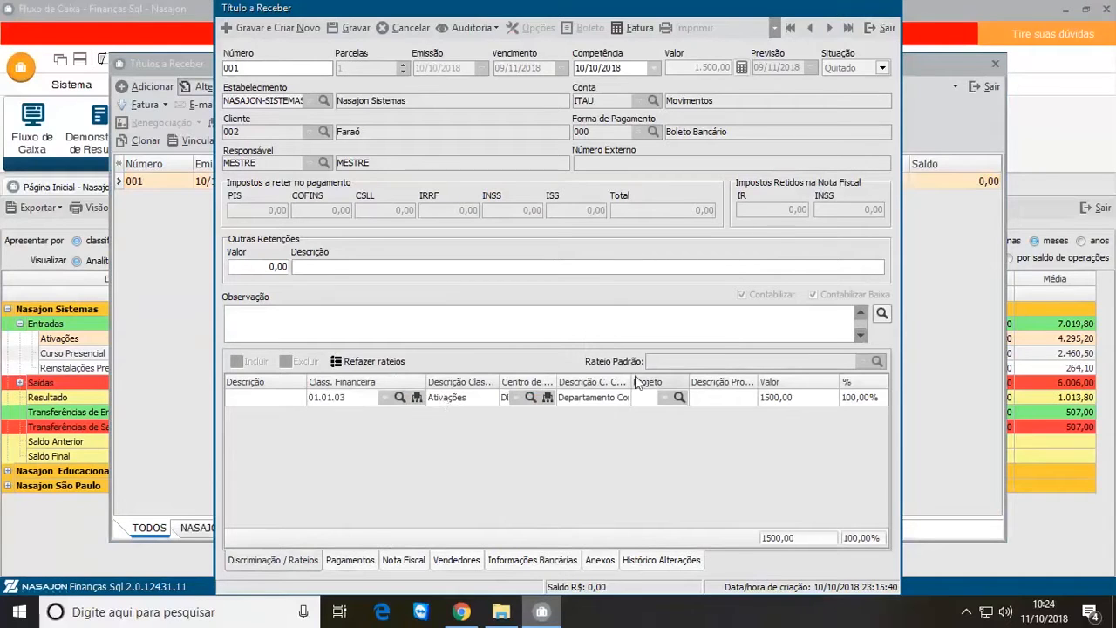
drag(676, 382, 687, 382)
drag(557, 382, 632, 382)
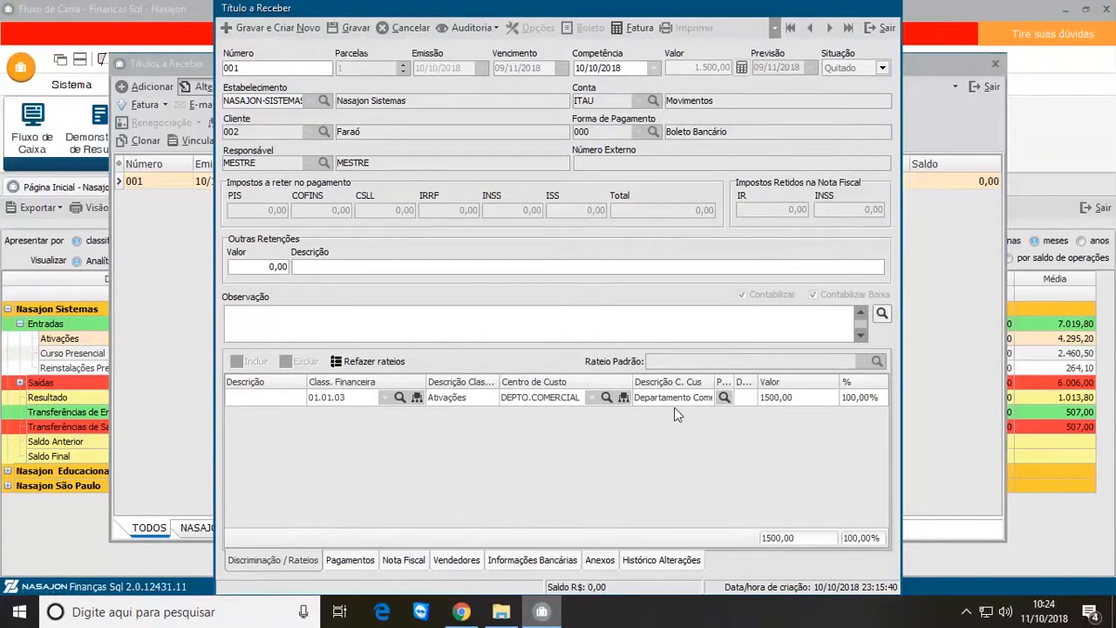
Step: Leave the title record without saving, and close the receivables list and the Ativações details
click(883, 27)
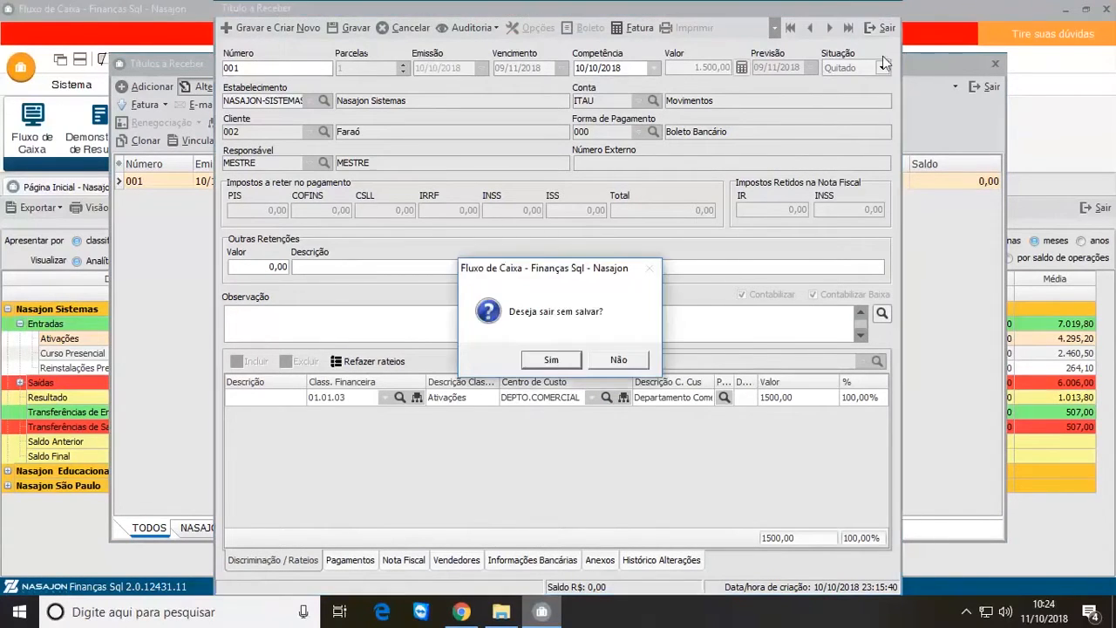
click(553, 360)
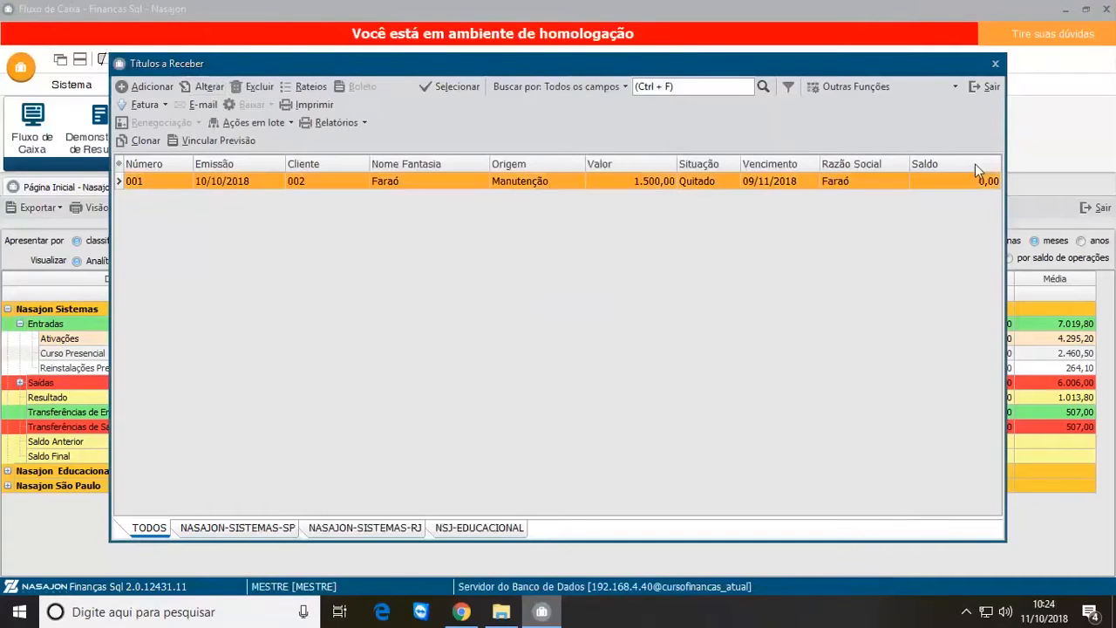
click(993, 87)
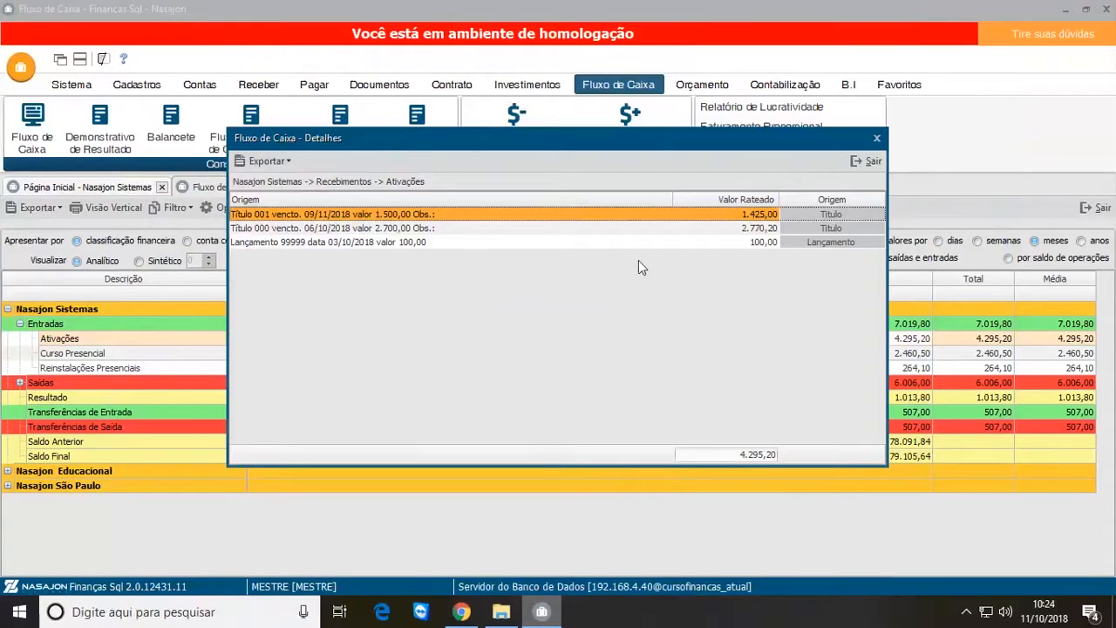
click(859, 164)
Step: Open the October 2018 details of Reinstalações Presenciais under Entradas
click(174, 354)
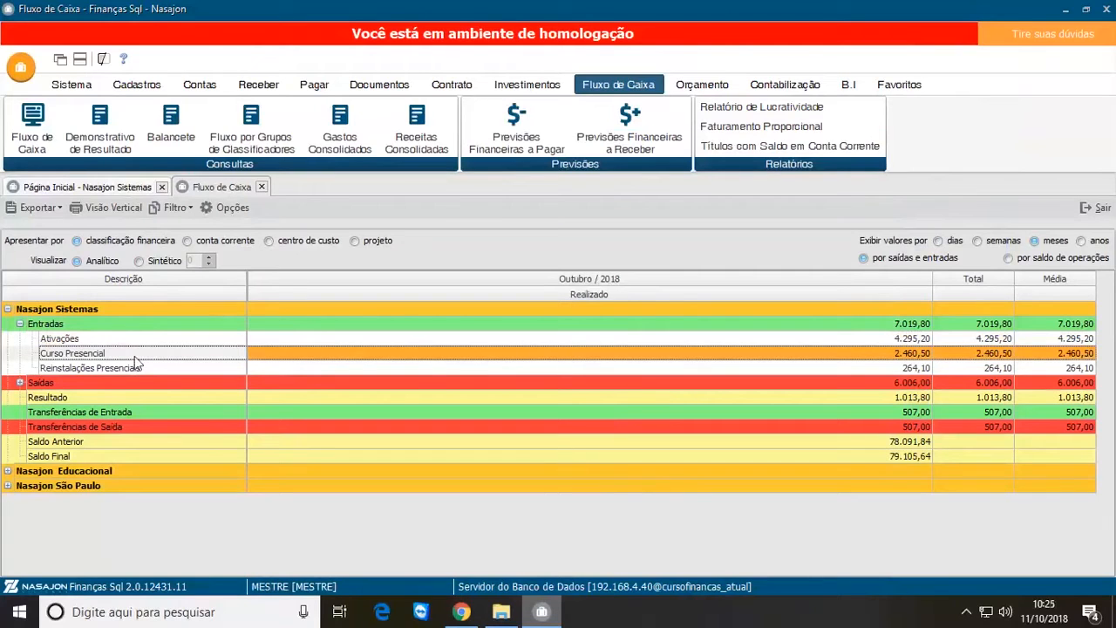
click(756, 368)
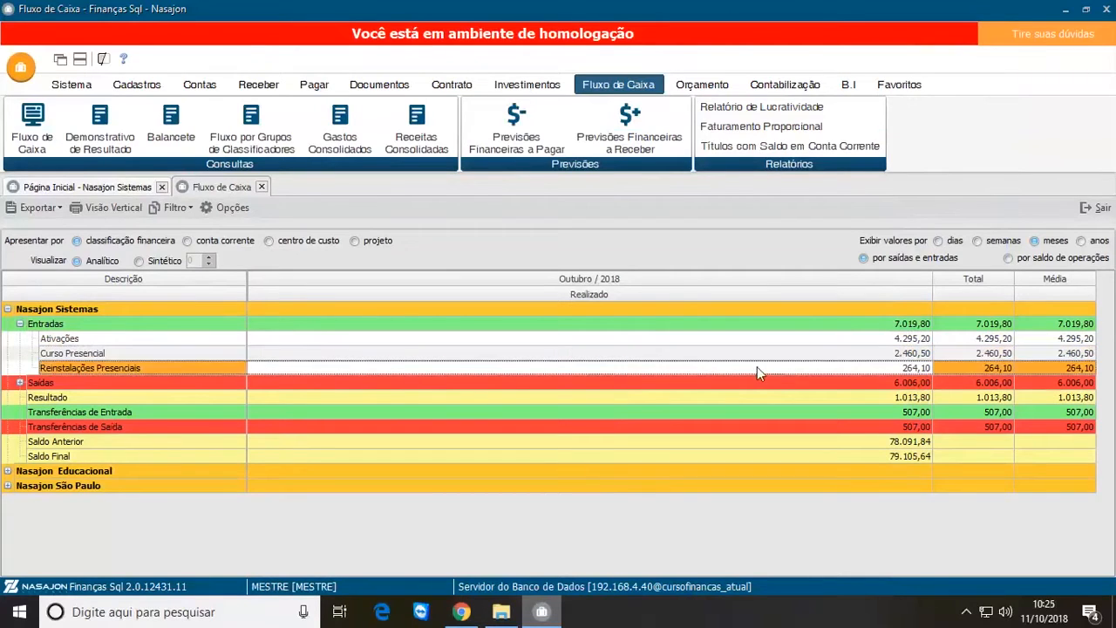
double_click(757, 368)
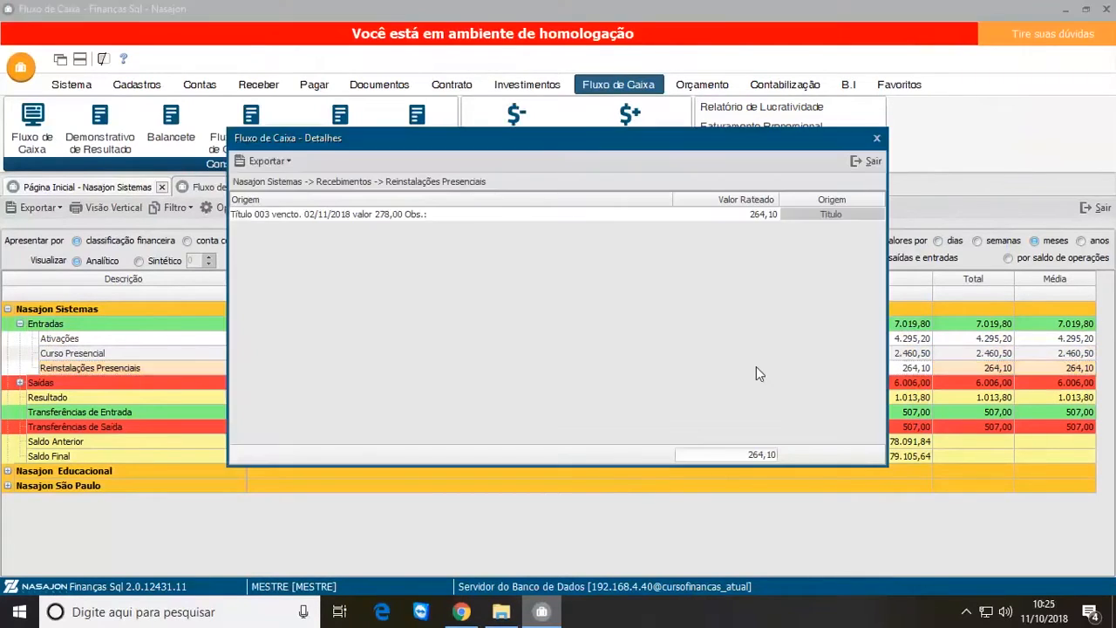
Step: Leave the Reinstalações Presenciais details and expand Saídas under Nasajon Sistemas to examine its outflow classifications
click(256, 214)
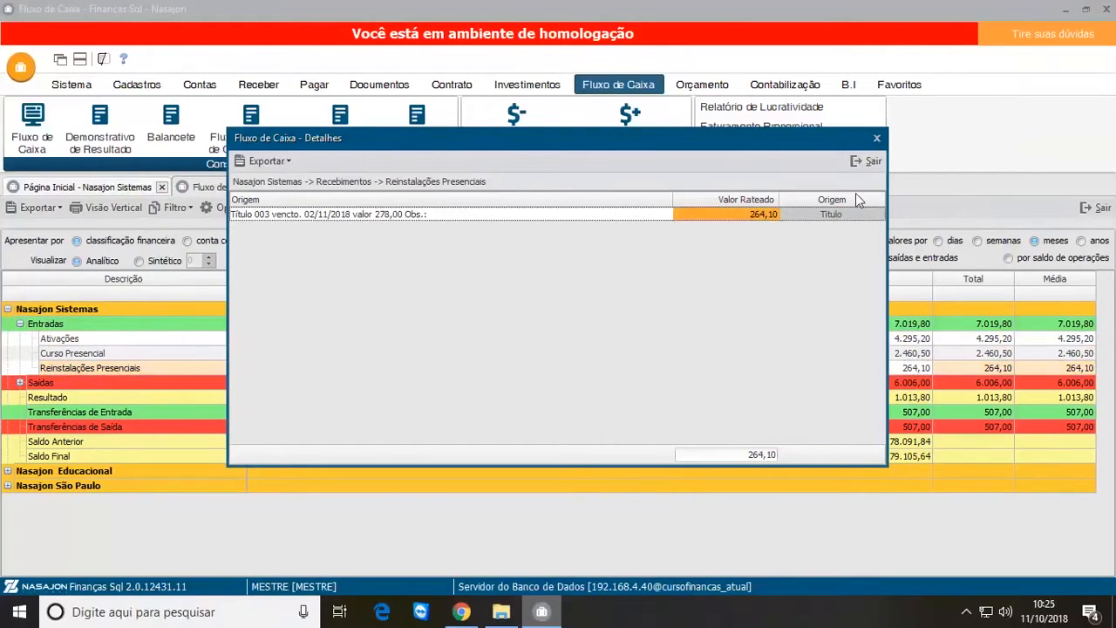
click(866, 161)
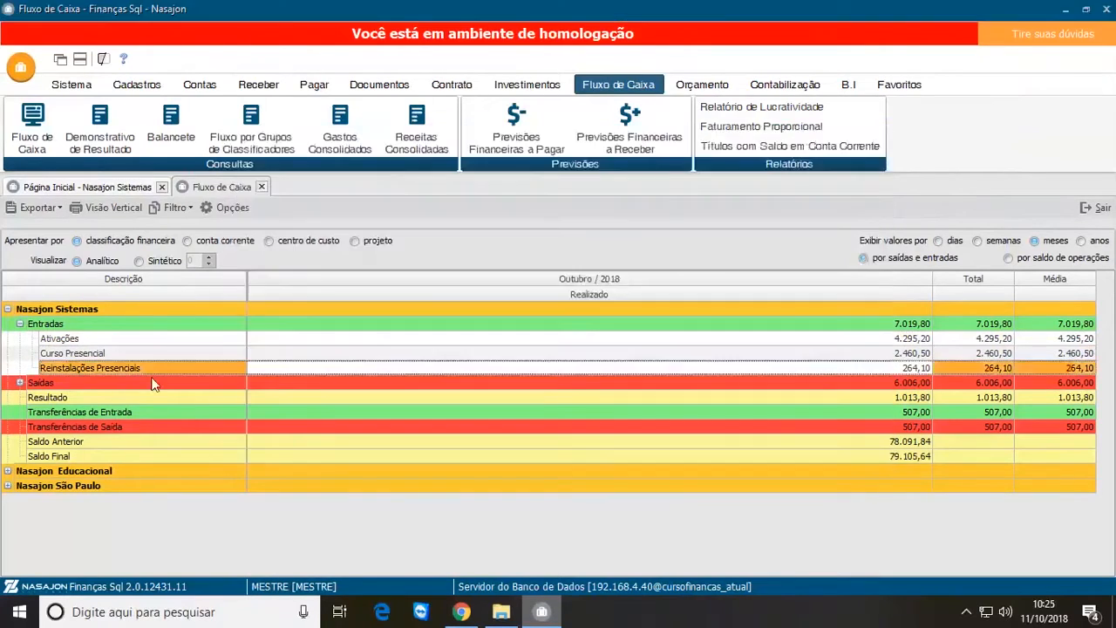
click(19, 383)
click(116, 413)
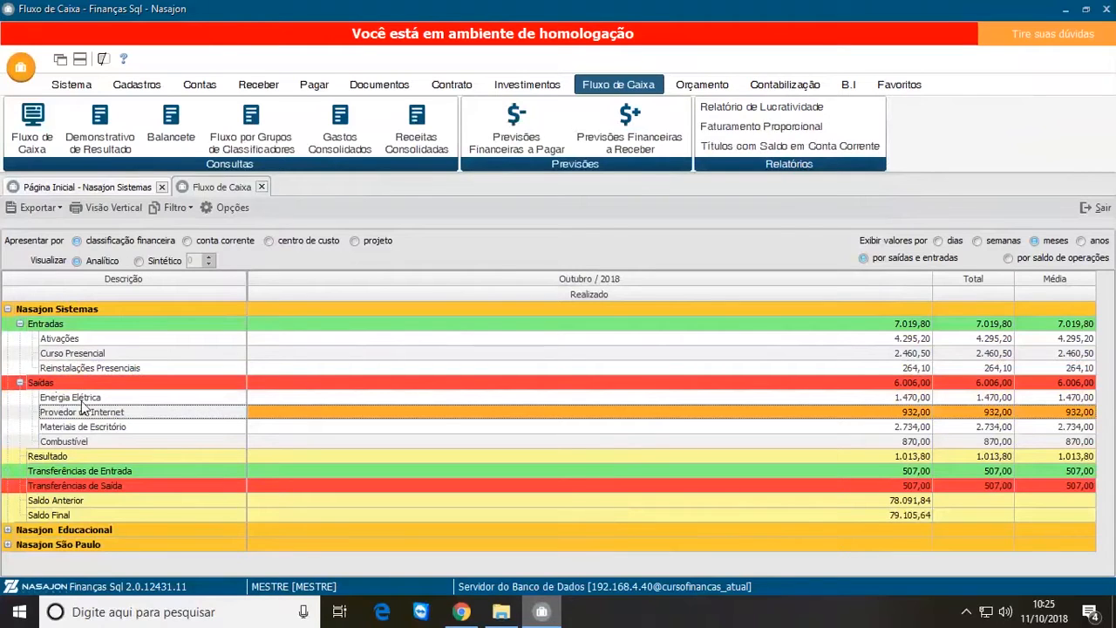
click(85, 399)
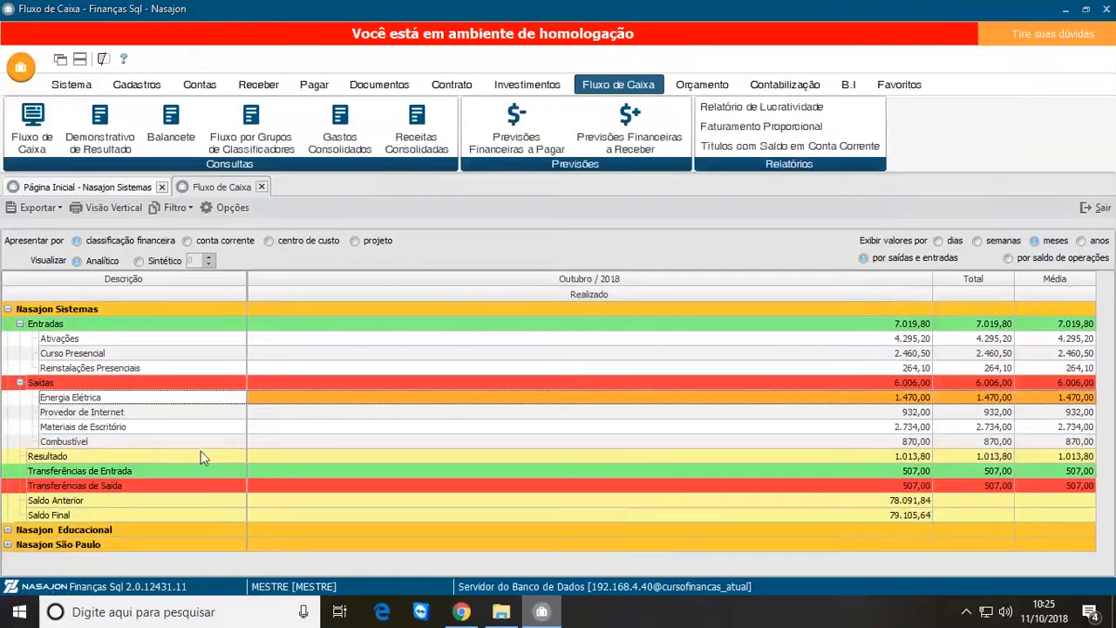
Step: Open the October 2018 details of Combustível under Saídas, check the title behind it and close them
click(897, 427)
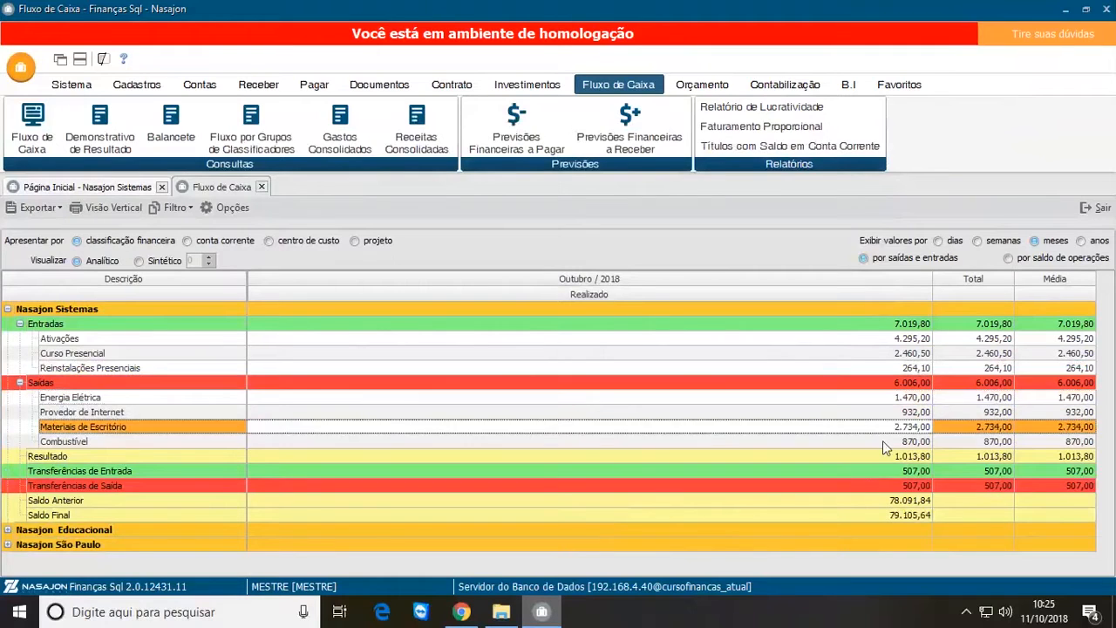
click(896, 441)
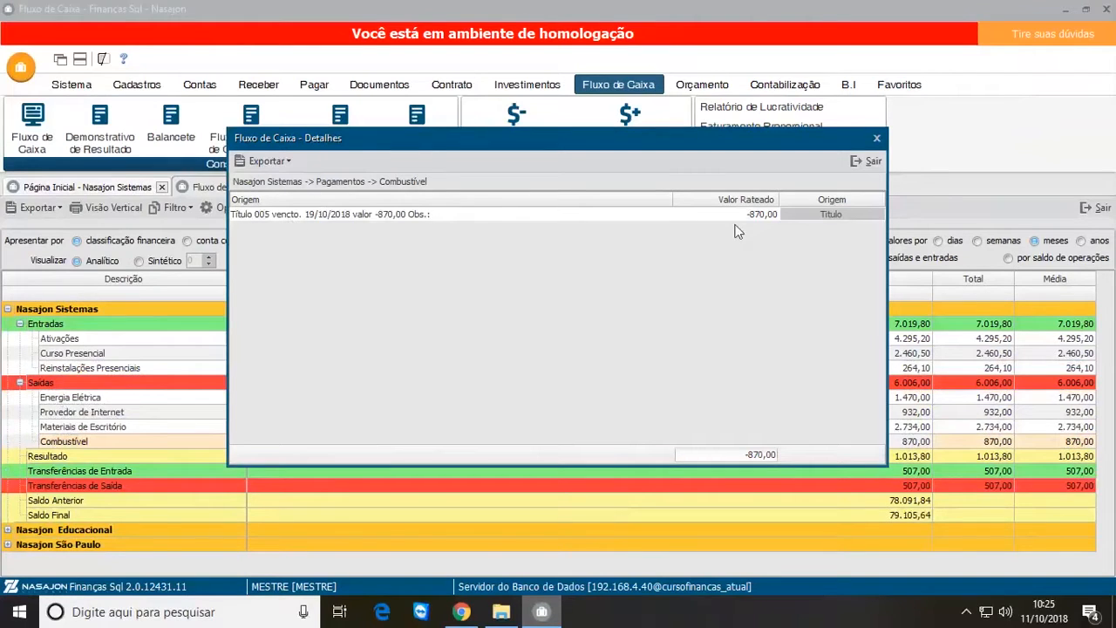
click(867, 160)
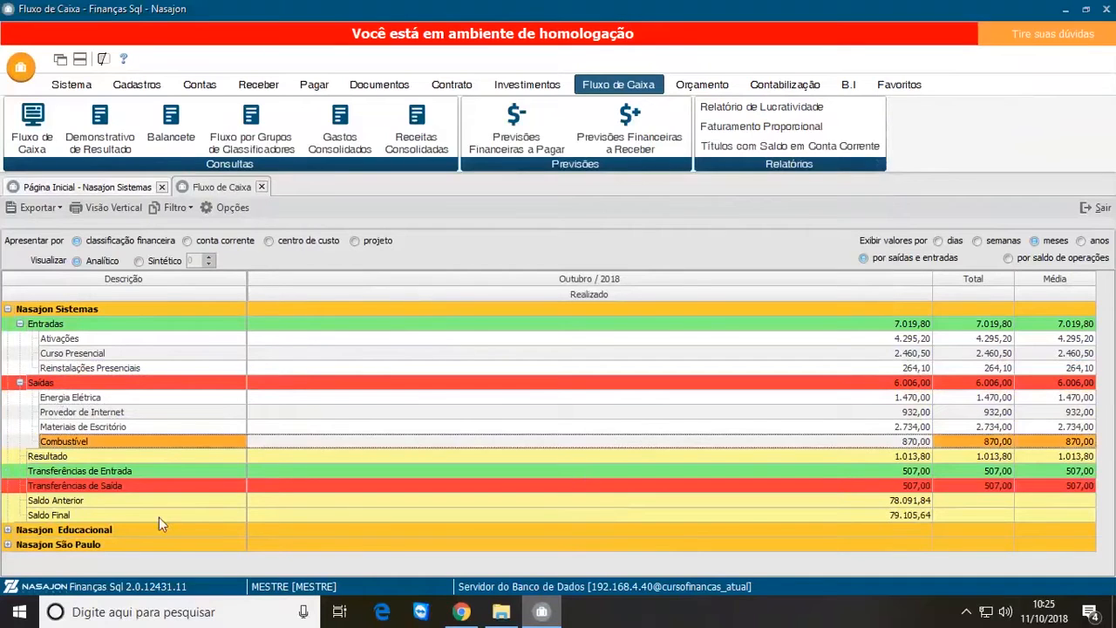
Step: Open the October 2018 details of Transferências de Entrada, check the transfer entries TRANSF-002 and TRANSF-001, and close them
click(79, 471)
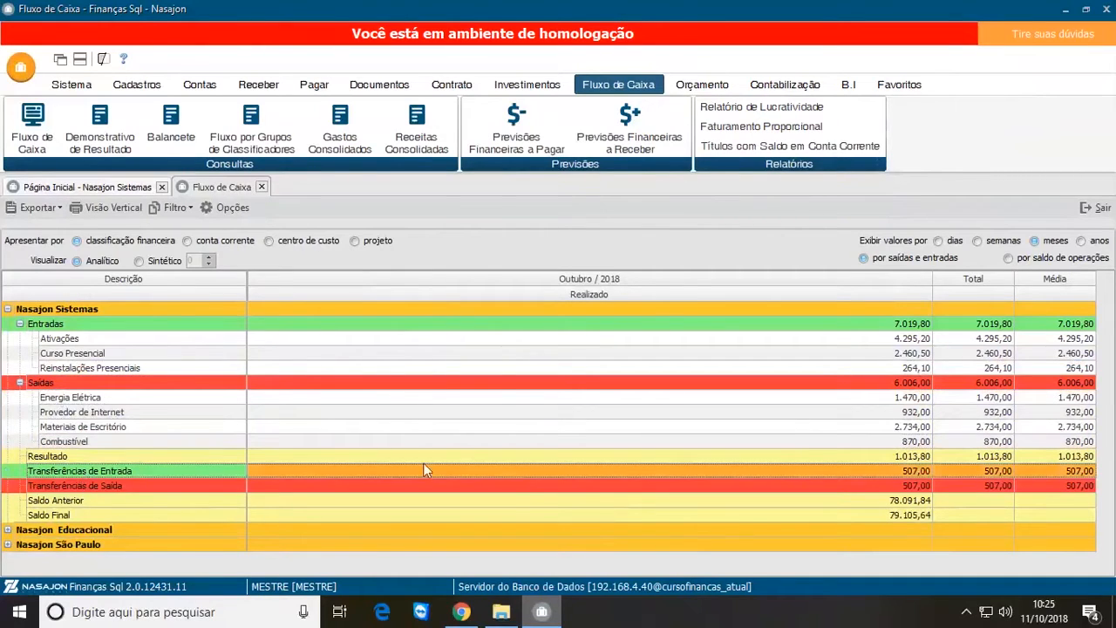
double_click(622, 471)
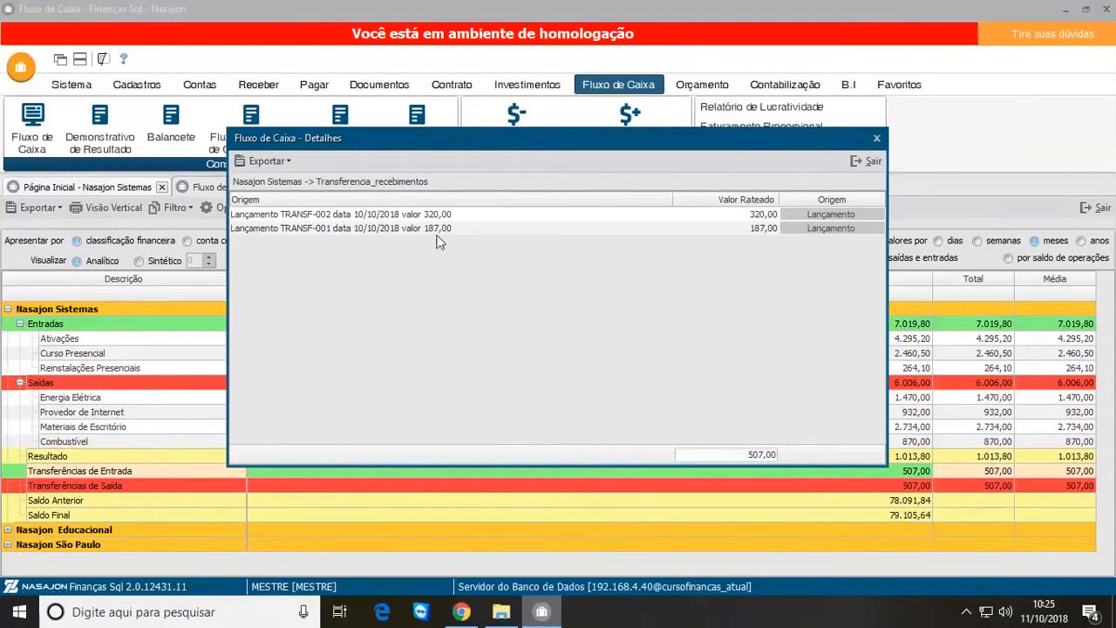
click(306, 218)
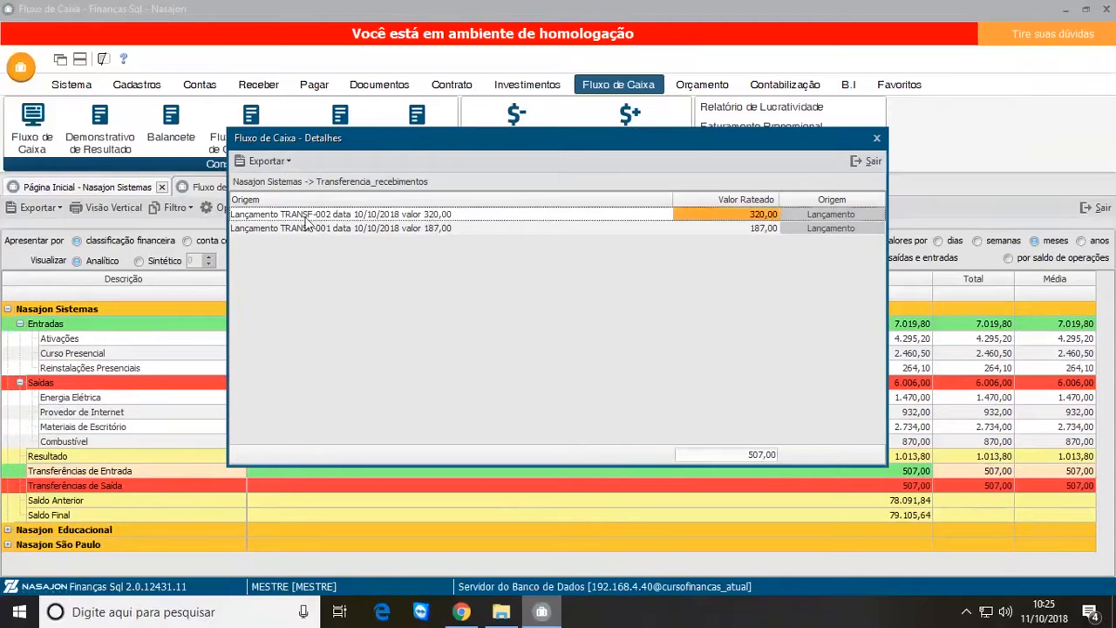
click(324, 228)
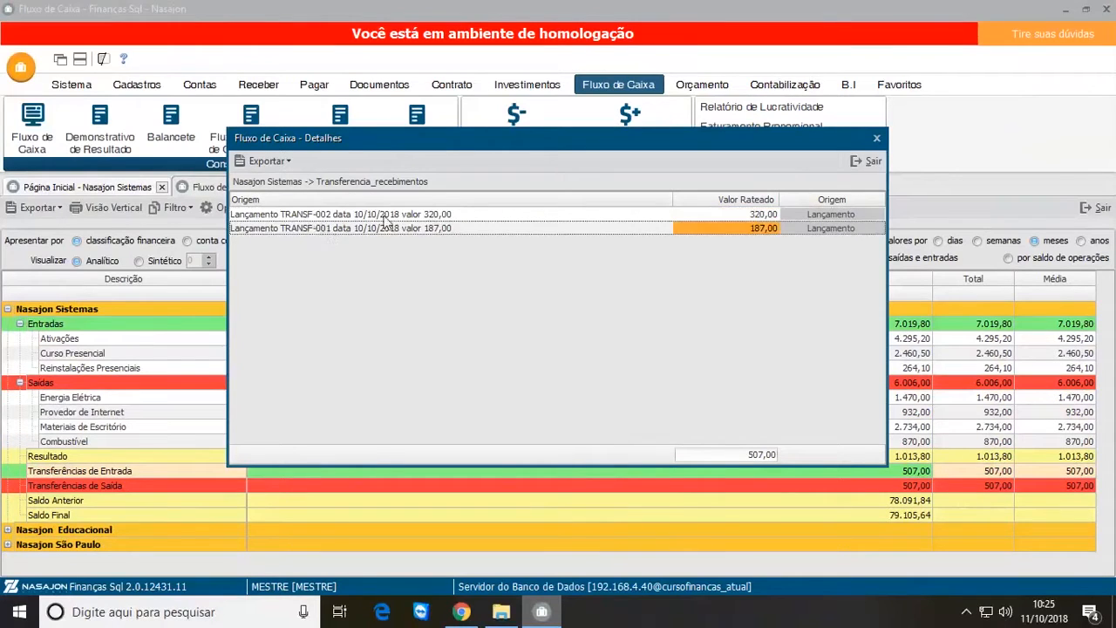
click(388, 217)
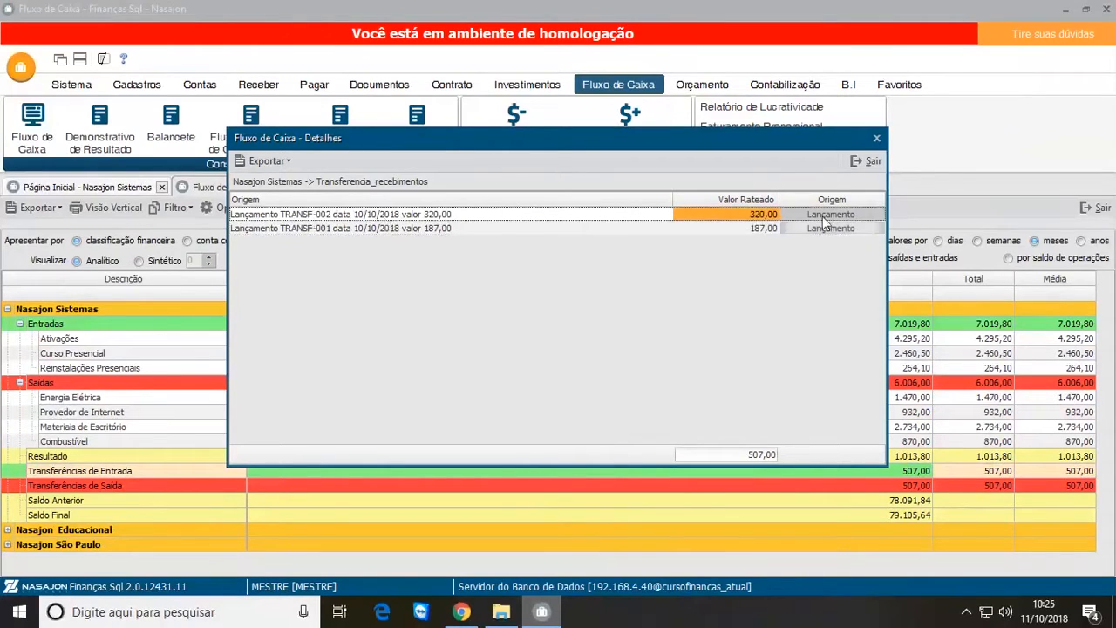
click(868, 160)
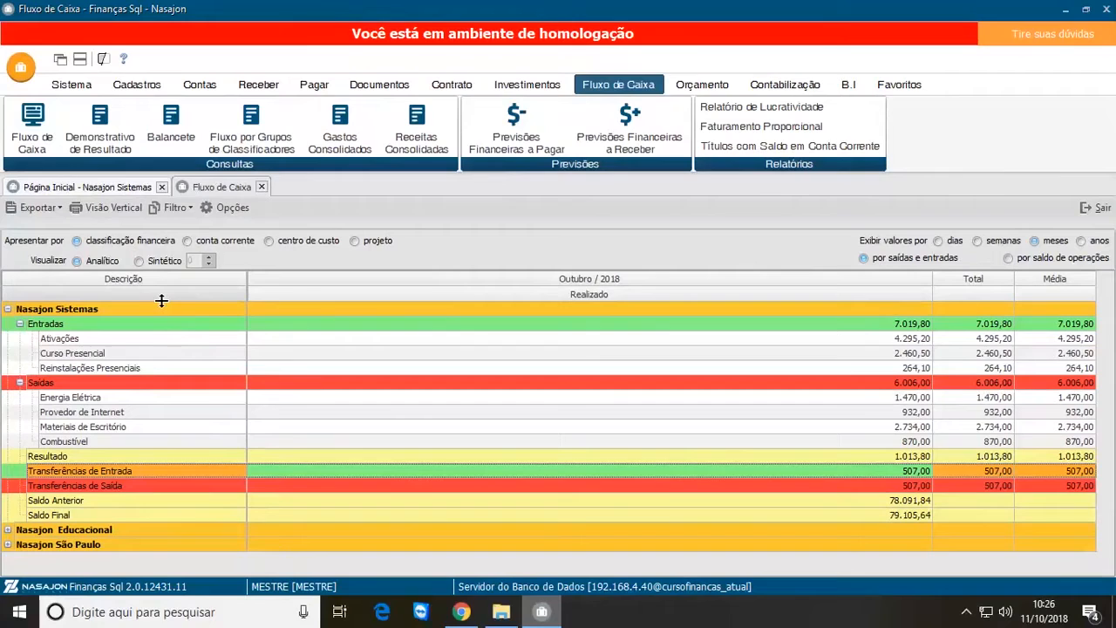
Step: Present the cash flow by conta corrente and collapse the Nasajon Educacional and Nasajon São Paulo groups
click(190, 245)
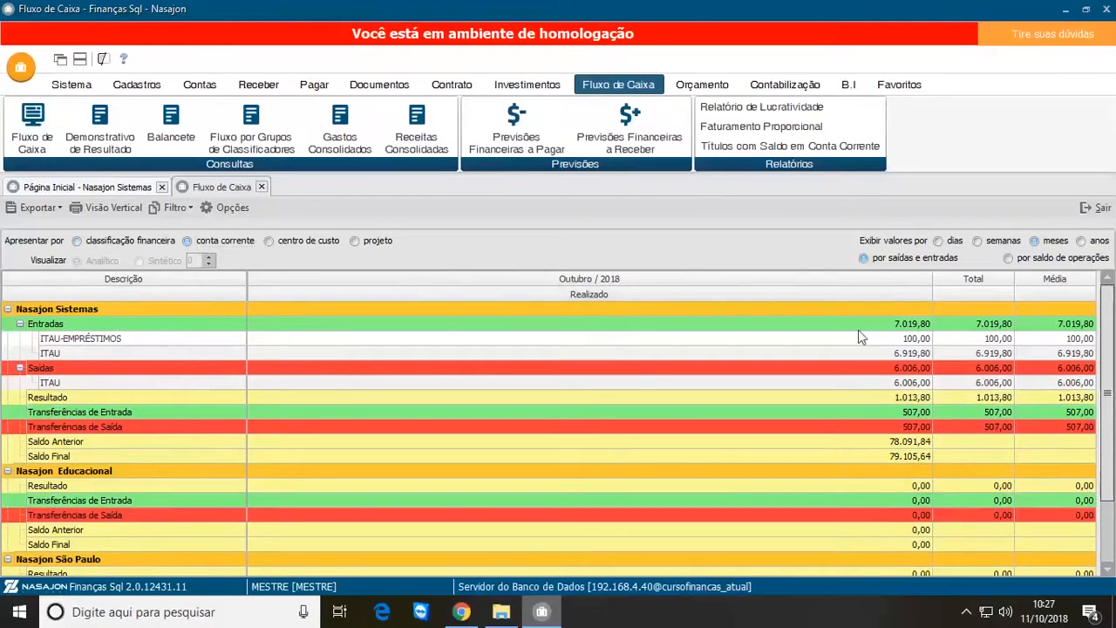
click(7, 471)
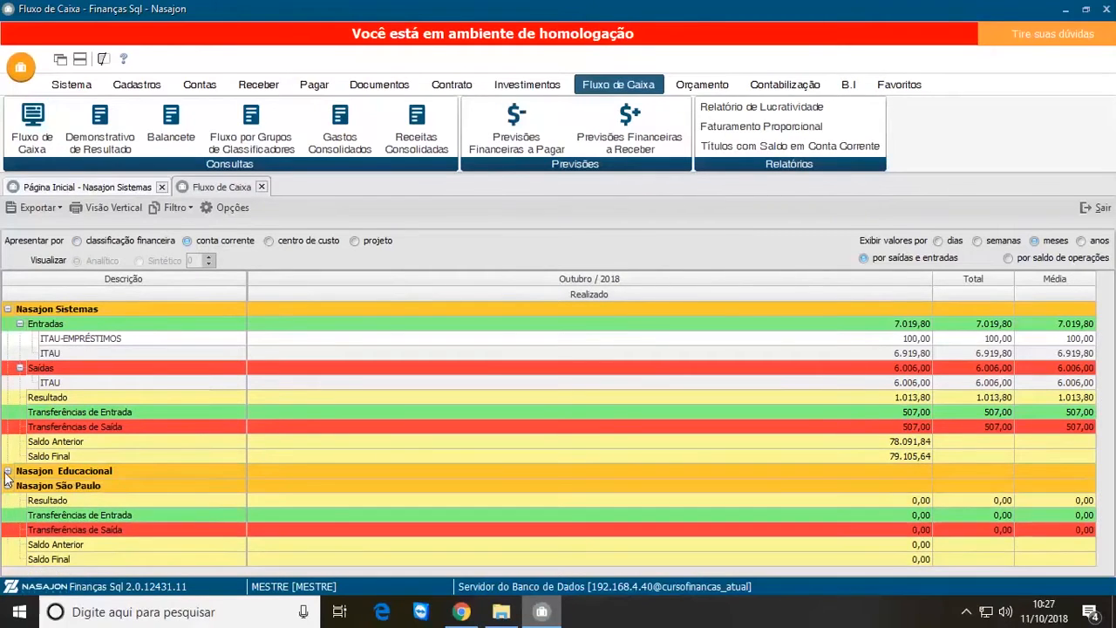
click(7, 486)
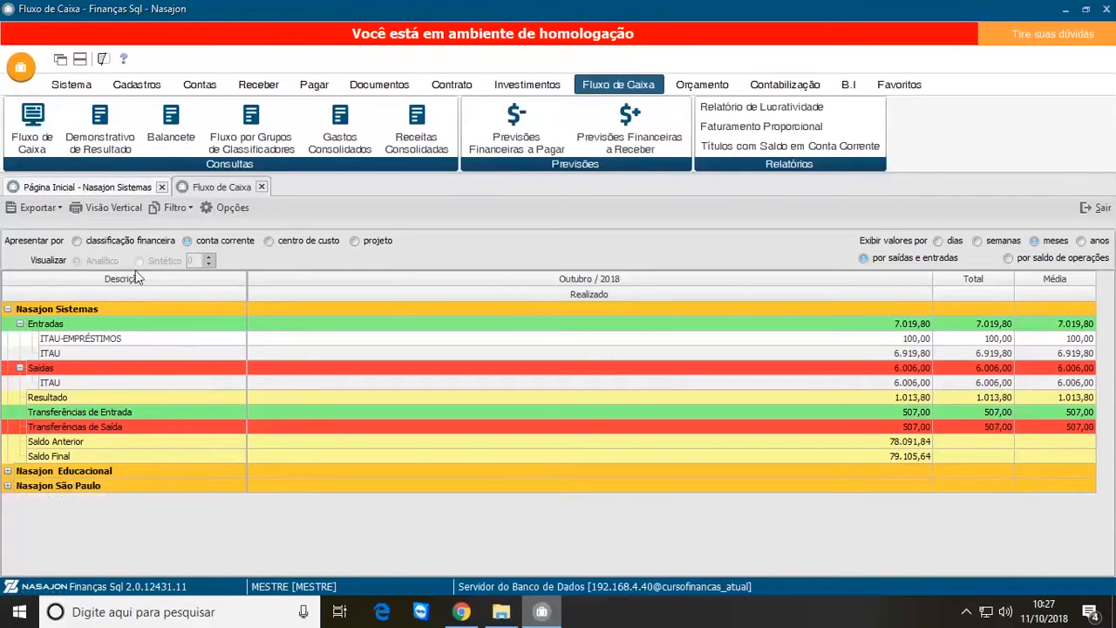
Step: Examine the current accounts ITAU-EMPRÉSTIMOS and ITAU listed under Entradas and Saídas of Nasajon Sistemas
click(115, 343)
click(116, 351)
click(130, 343)
click(131, 349)
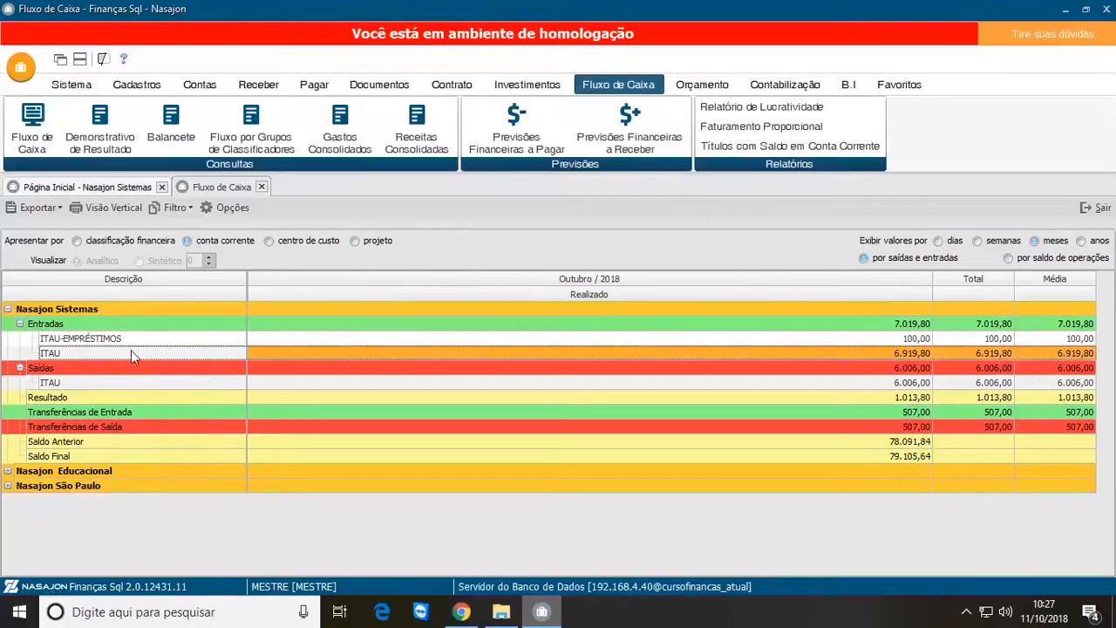
click(200, 384)
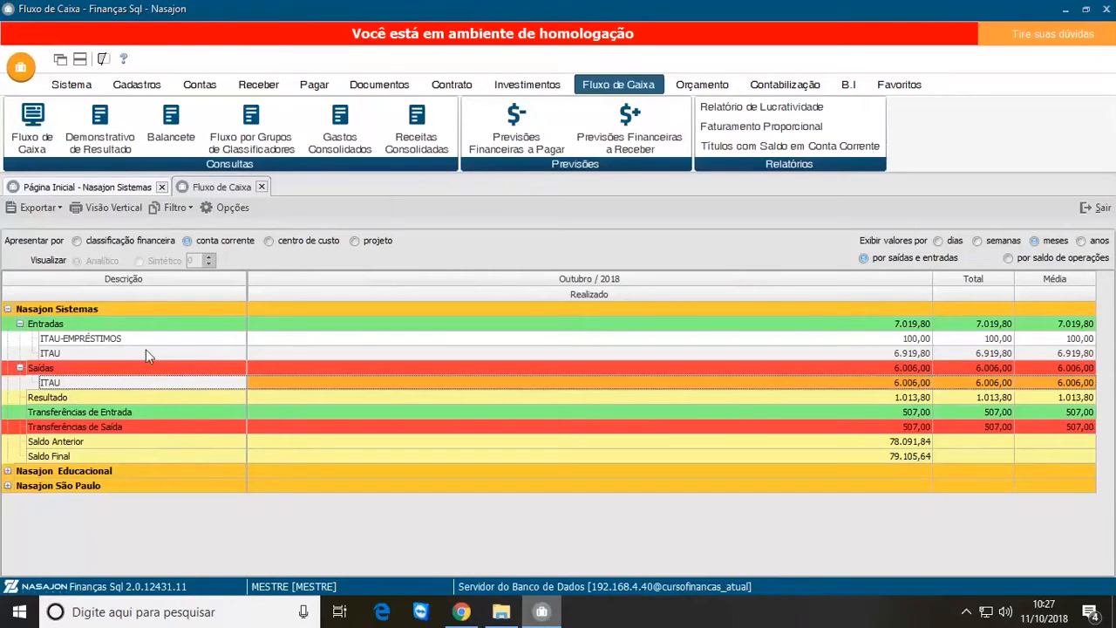
Step: Review the October 2018 details of the ITAU account under Entradas and under Saídas, closing each
click(870, 352)
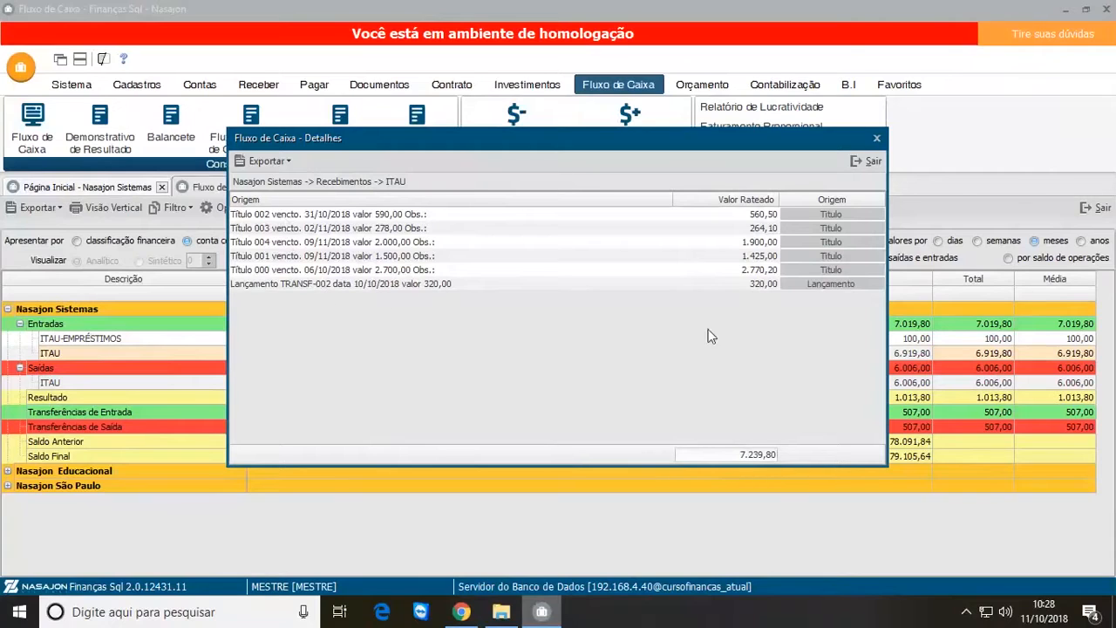
click(865, 161)
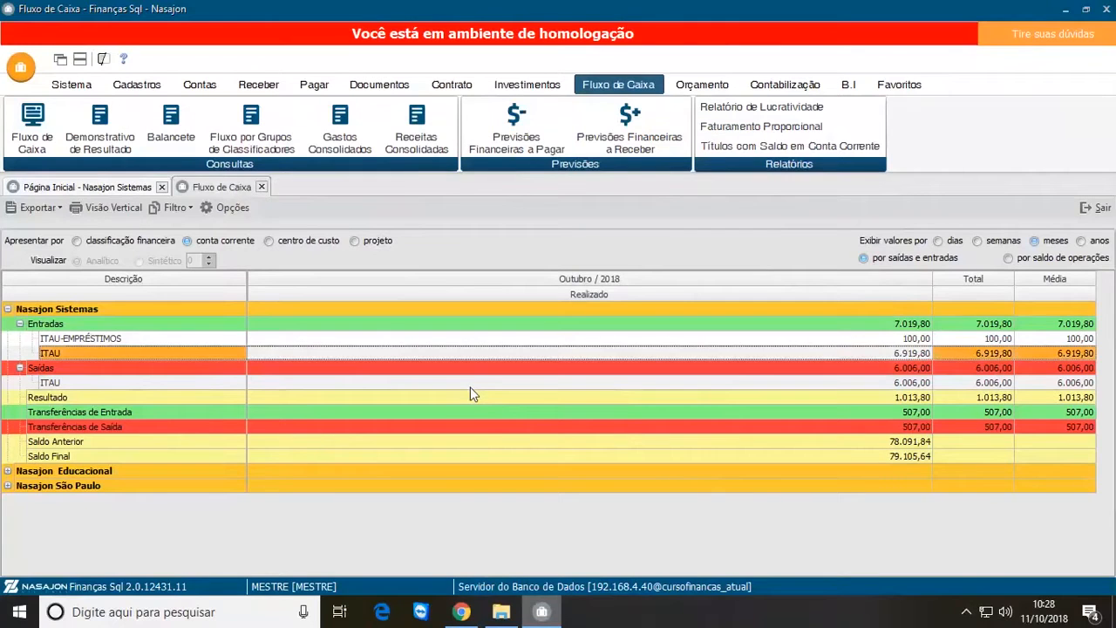
double_click(839, 384)
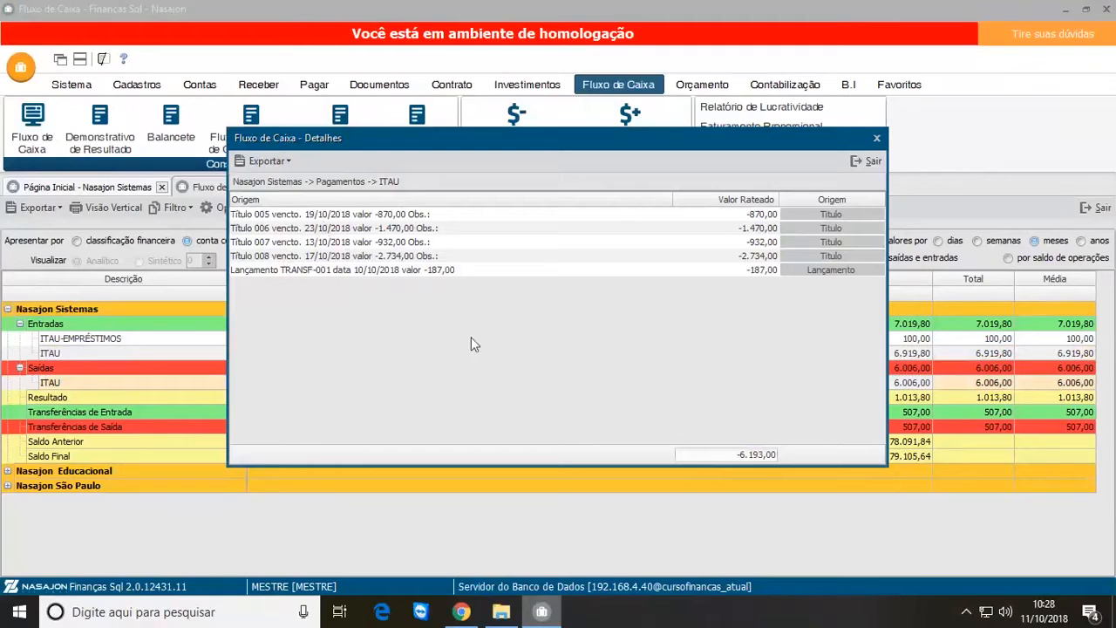
click(863, 160)
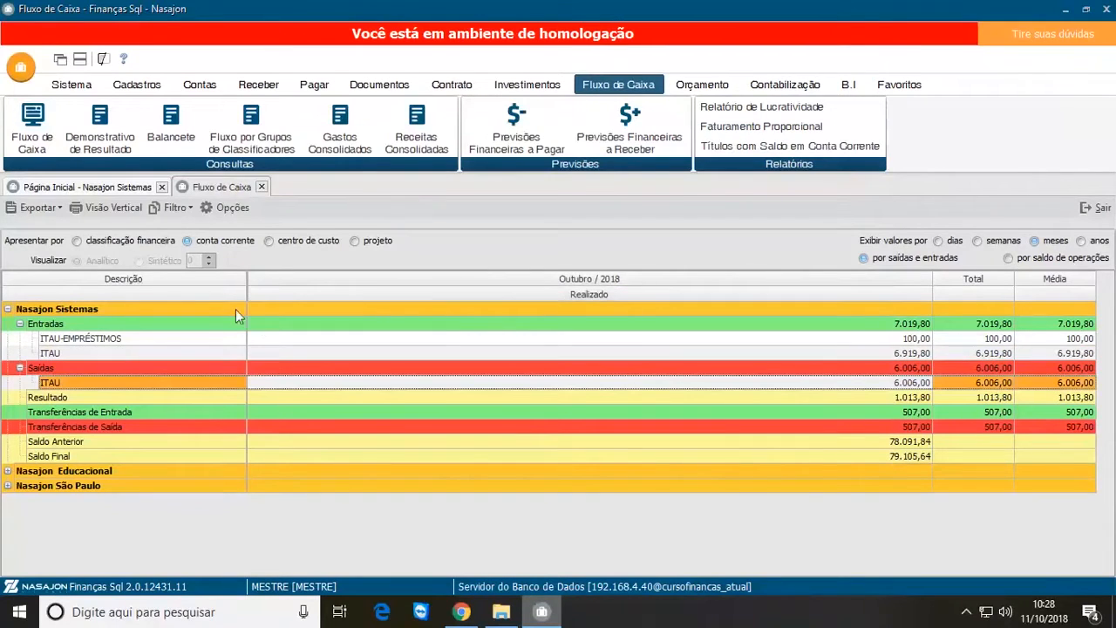
Step: Present the cash flow by centro de custo and collapse the Nasajon Educacional and Nasajon São Paulo groups
click(269, 242)
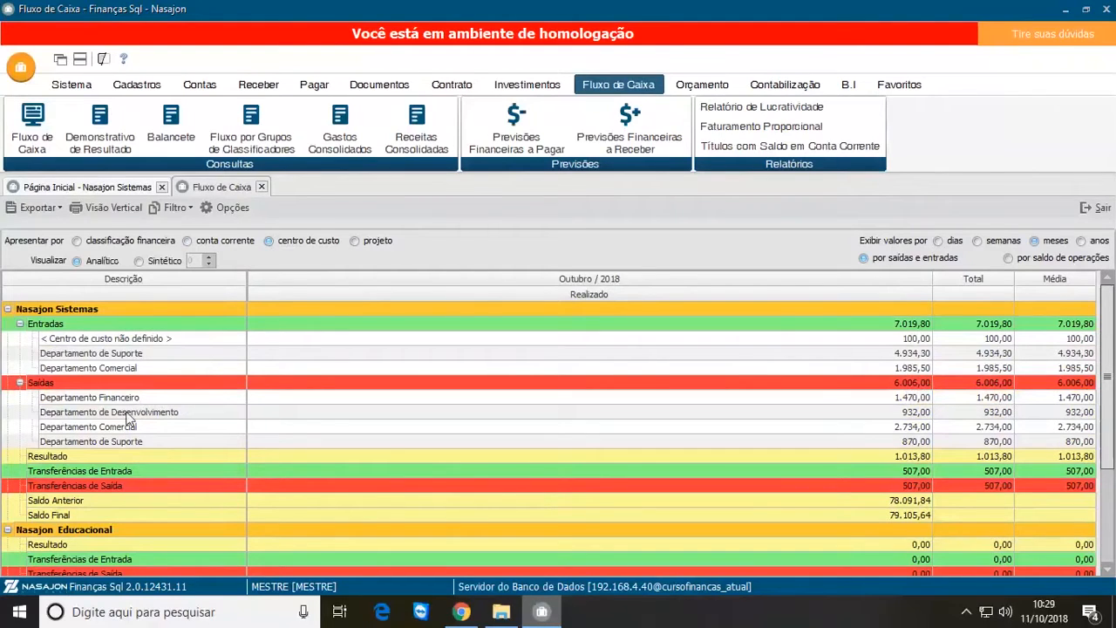
click(141, 368)
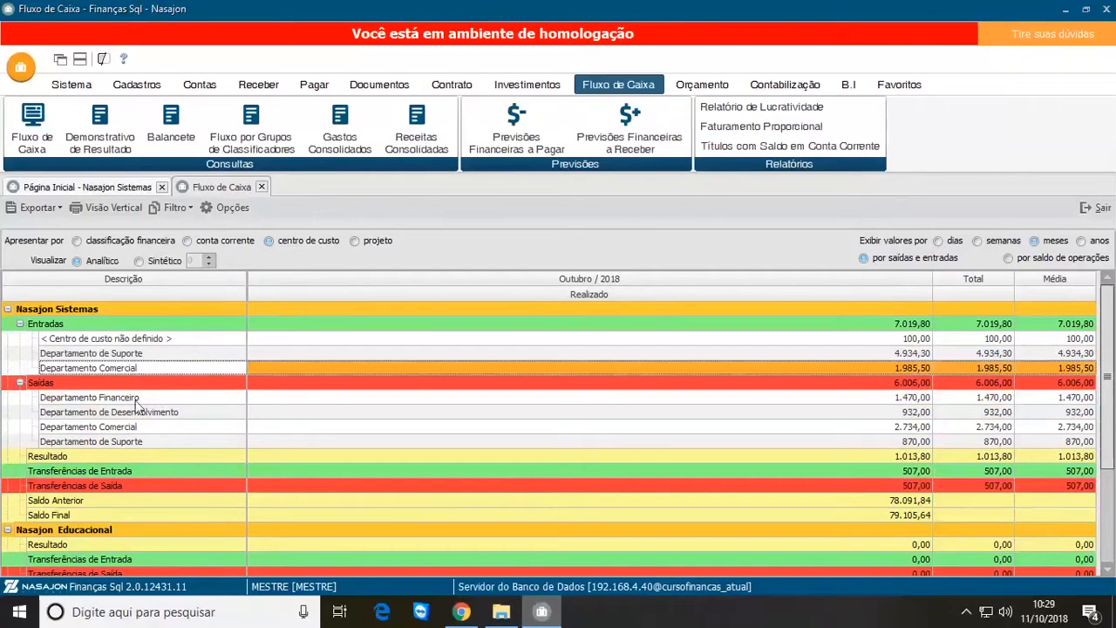
click(170, 340)
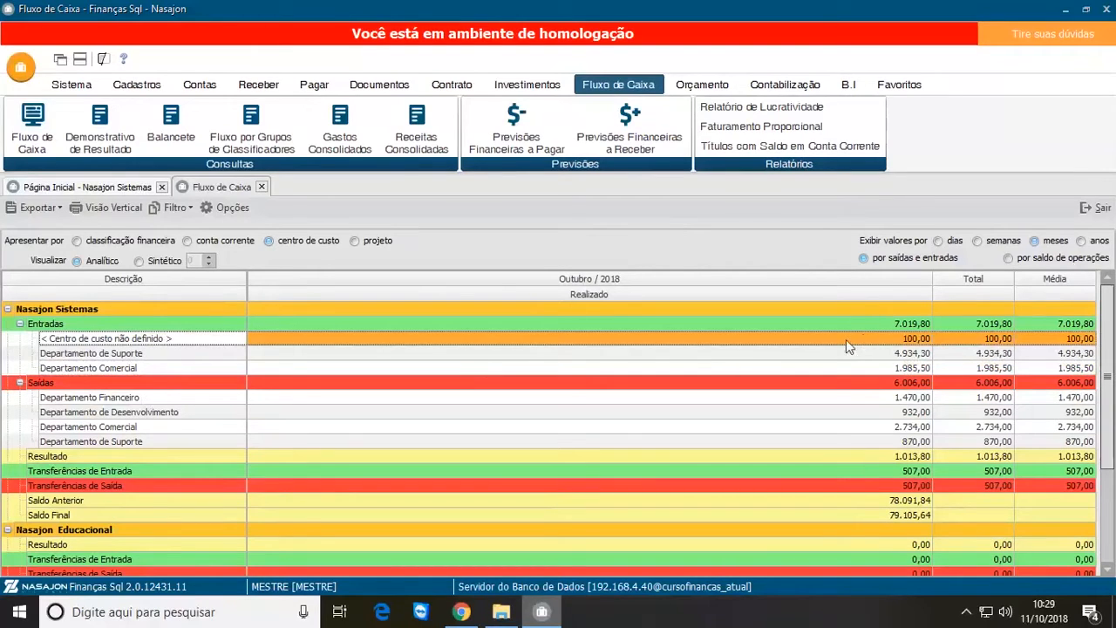
click(8, 532)
click(8, 545)
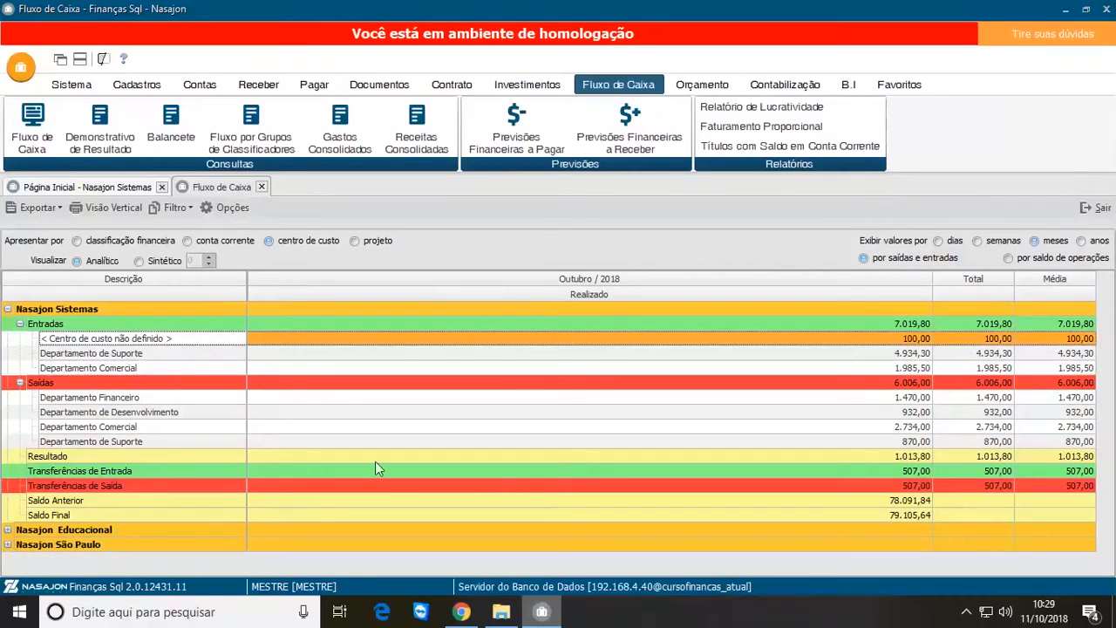
Step: From the October 2018 inflow details of the undefined cost centre, open the 100,00 entry dated 03/10/2018 for editing
double_click(877, 344)
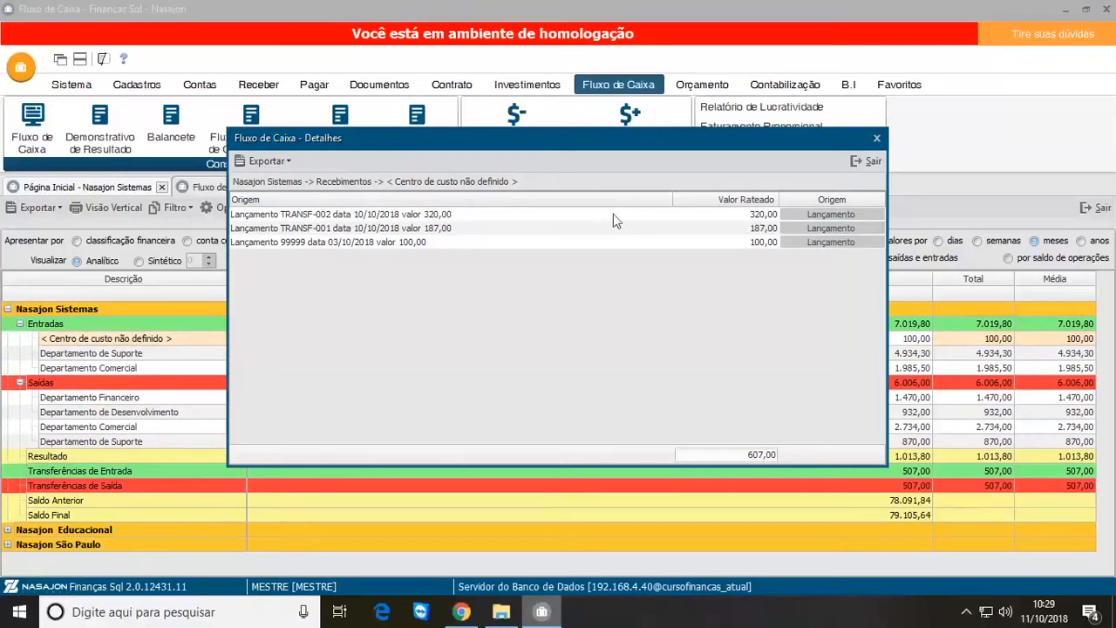
click(824, 244)
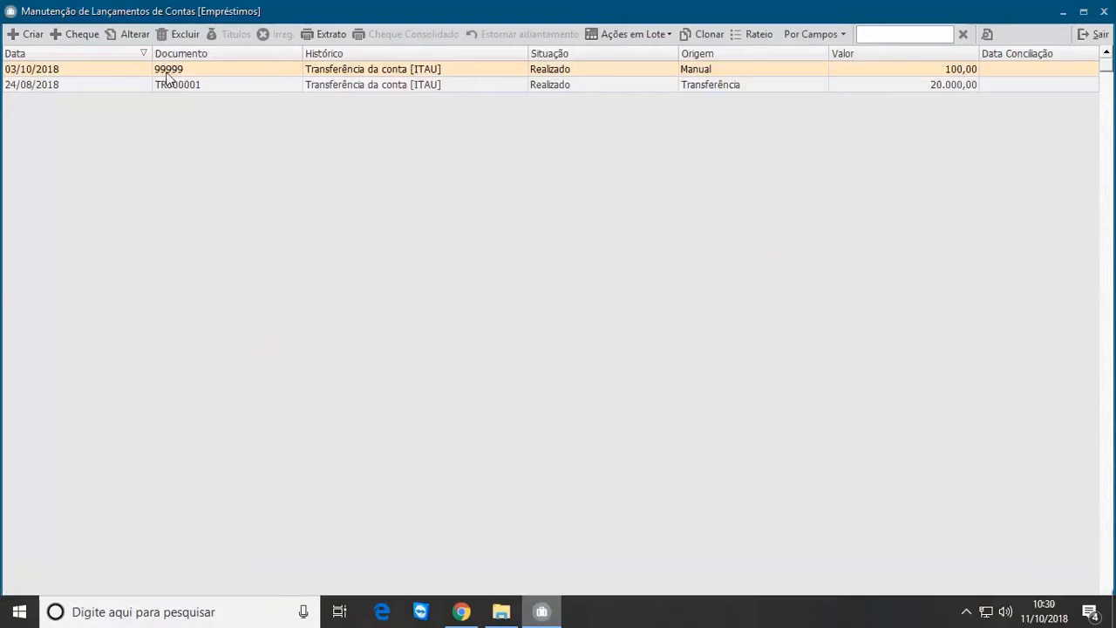
click(135, 66)
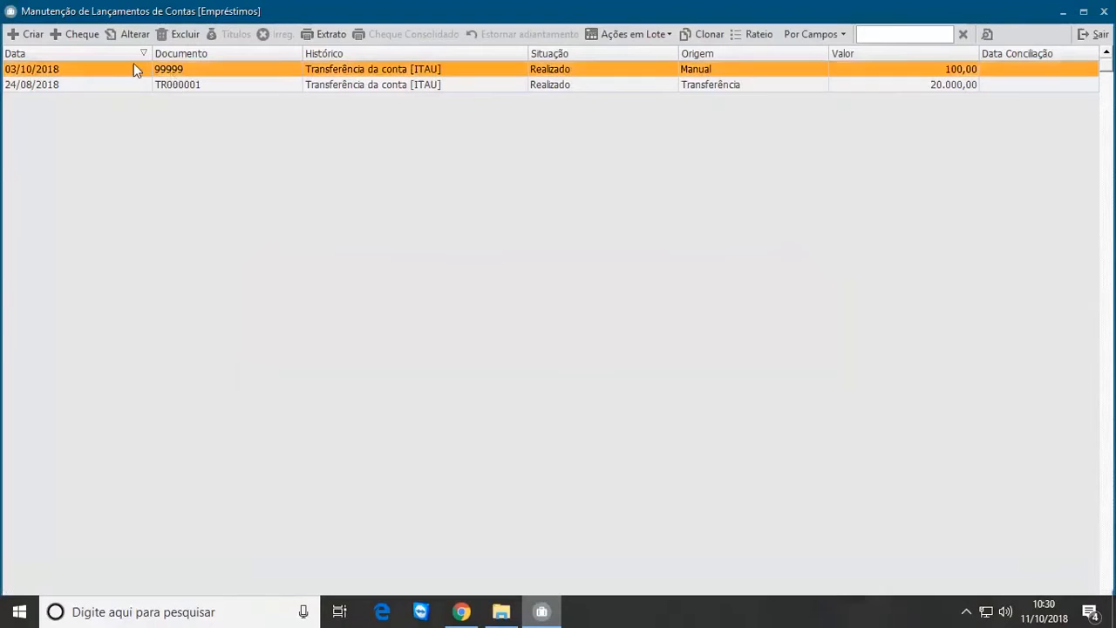
click(135, 35)
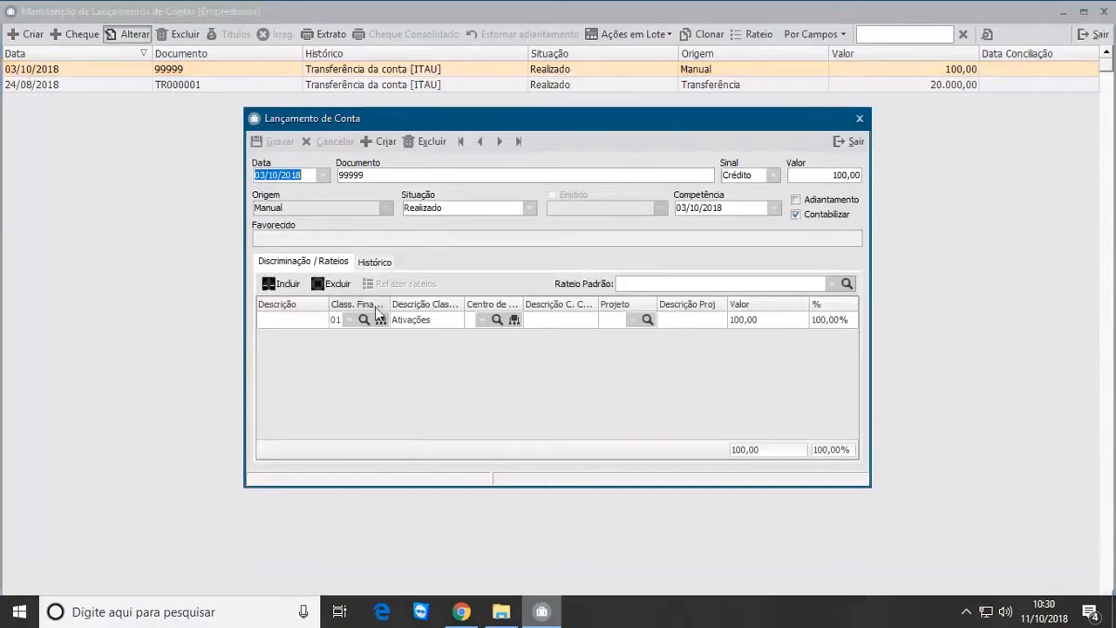
Step: Assign the cost centre Dept.De.Suporte to the entry's Ativações apportionment, widening the classification and cost centre columns, and save the entry
mouse_move(395, 303)
mouse_down()
mouse_move(427, 302)
mouse_move(410, 302)
mouse_up()
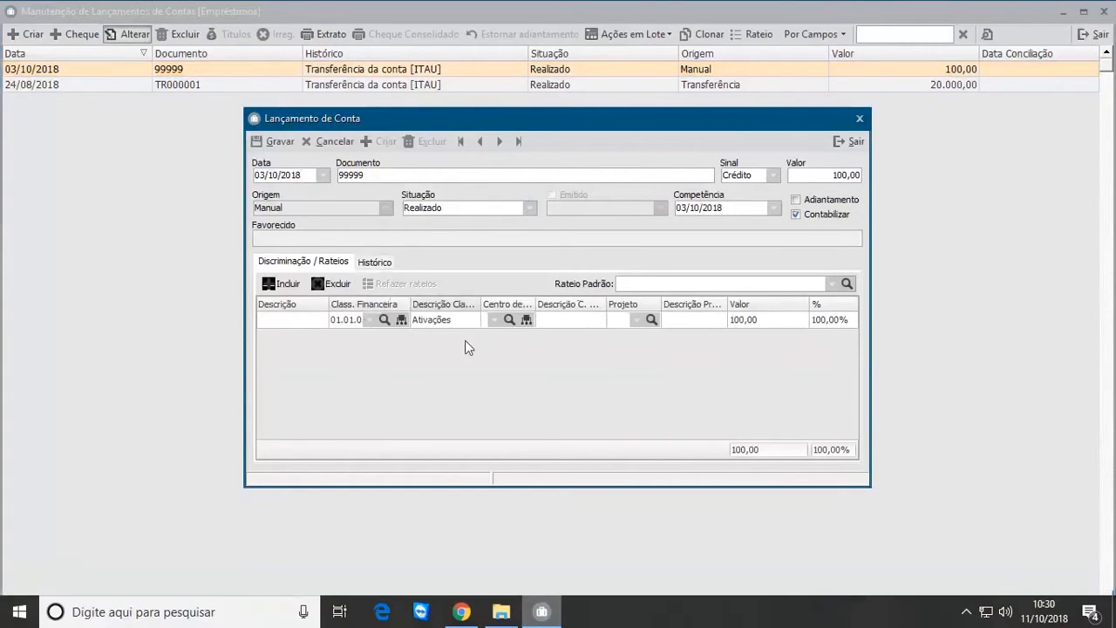
drag(534, 303, 625, 303)
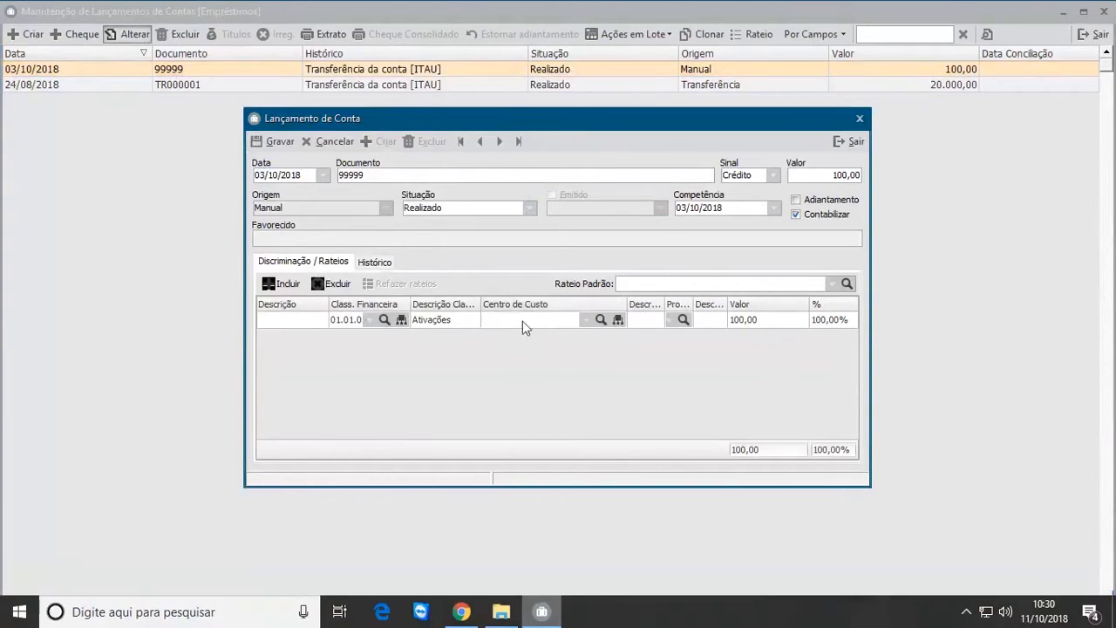
click(586, 320)
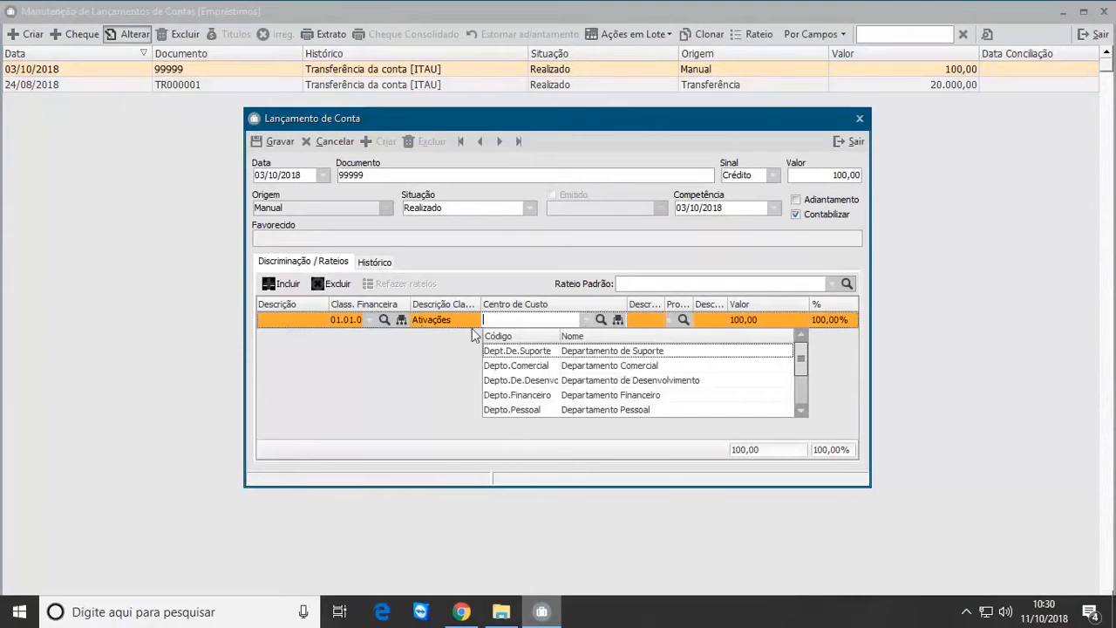
click(518, 352)
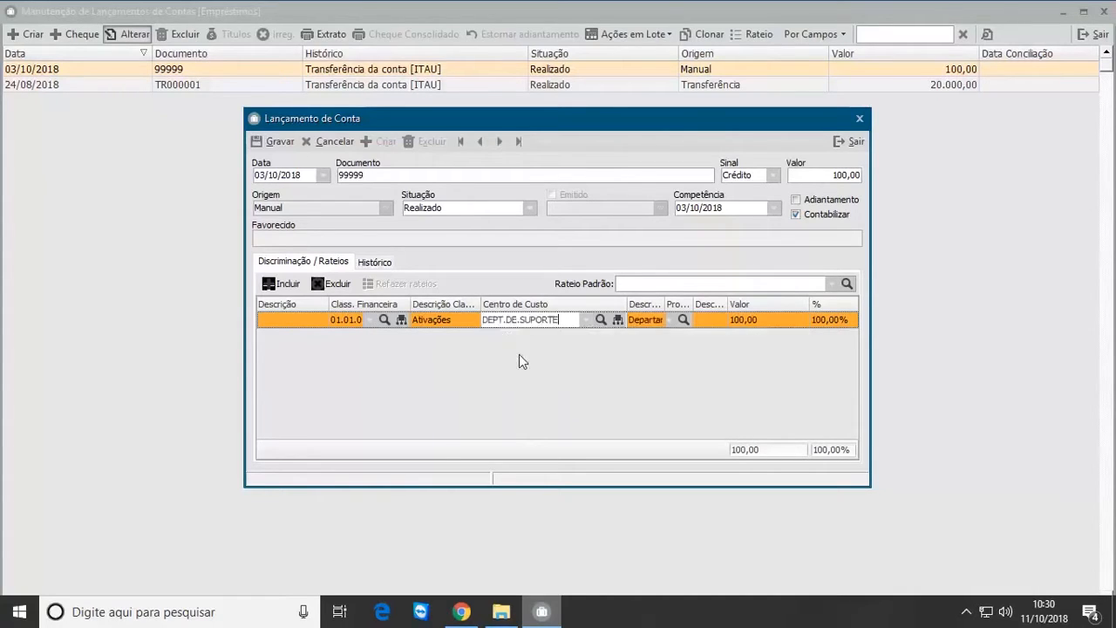
click(275, 141)
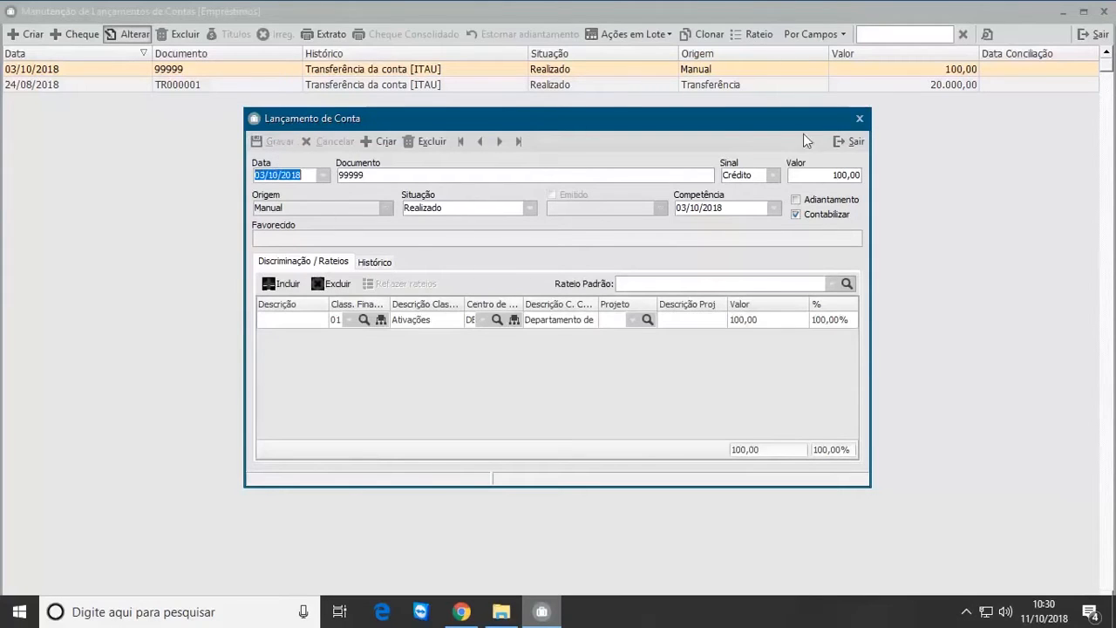
Step: Close the edited entry and its list, and recheck the October 2018 inflow details of the undefined cost centre, closing them
click(859, 142)
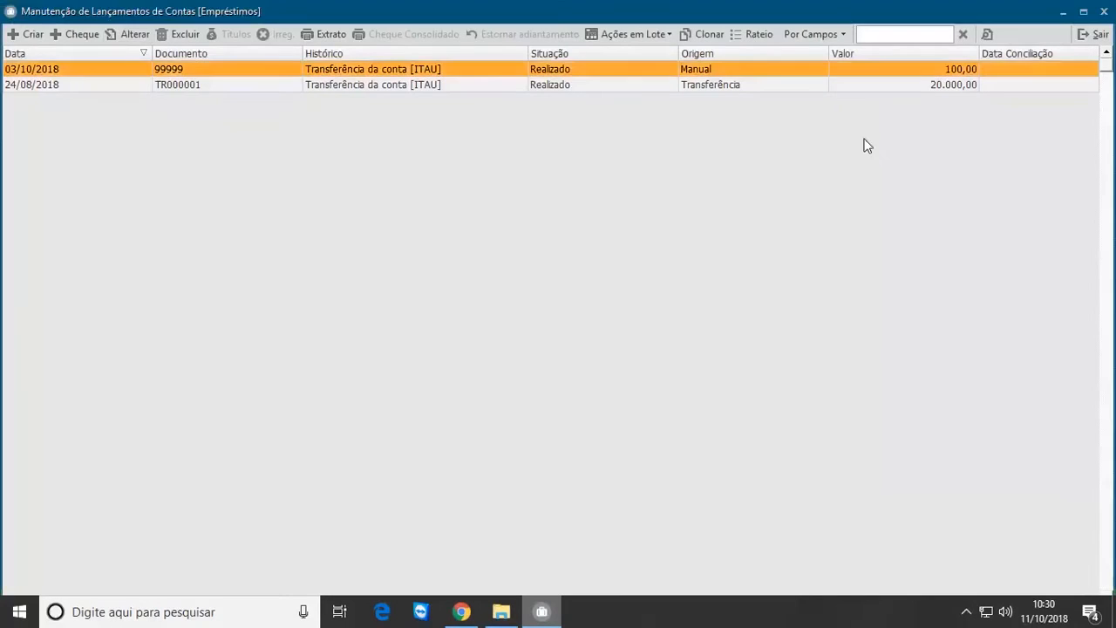
click(1094, 34)
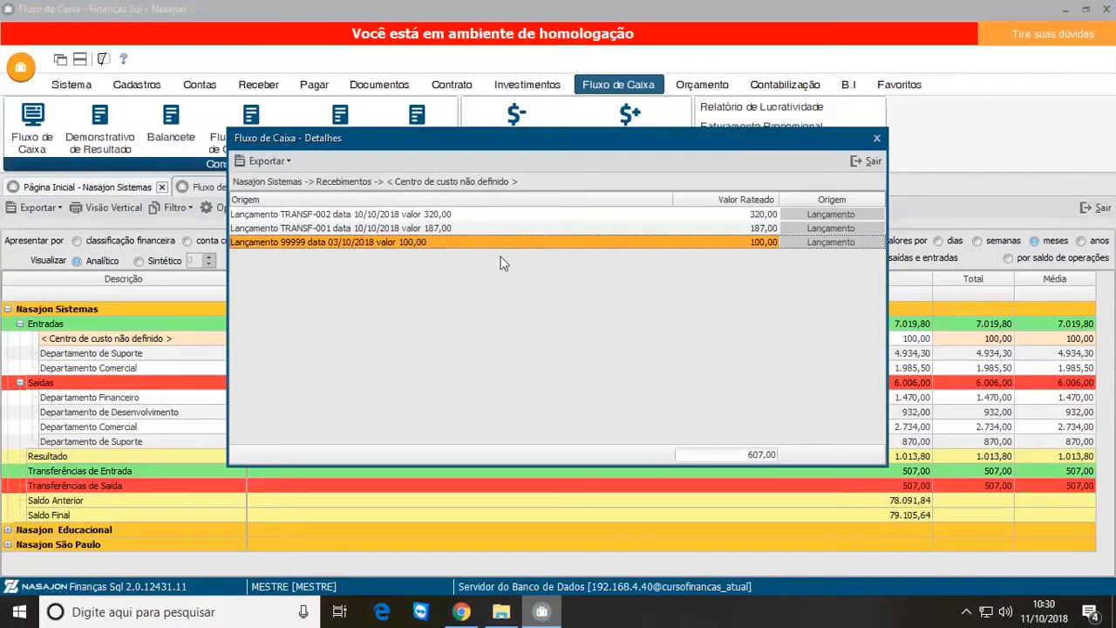
click(868, 161)
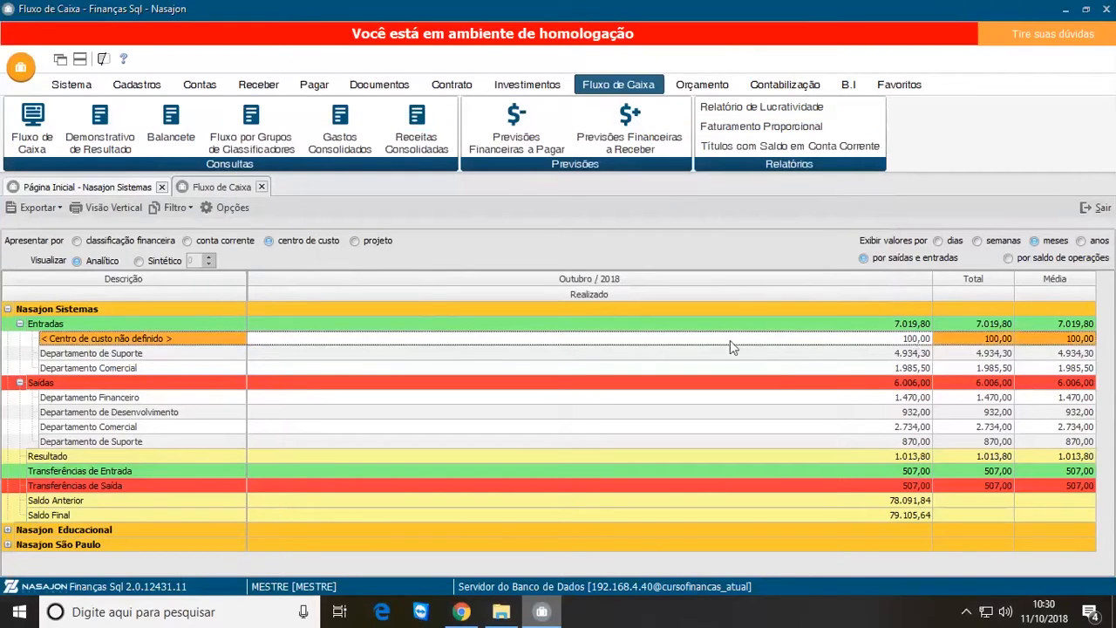
double_click(825, 341)
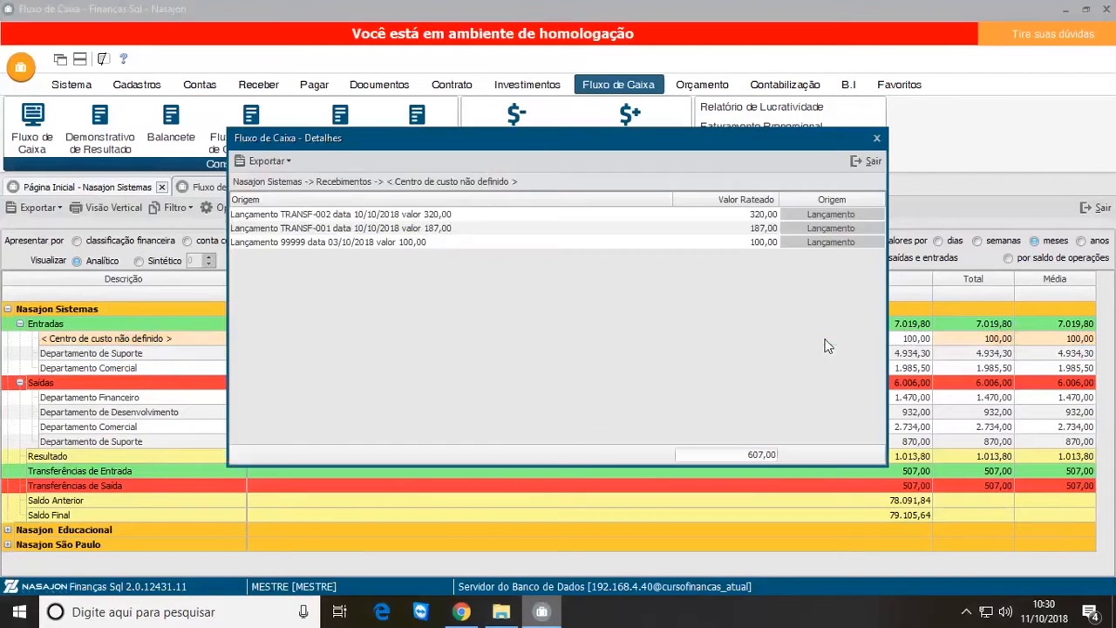
click(866, 162)
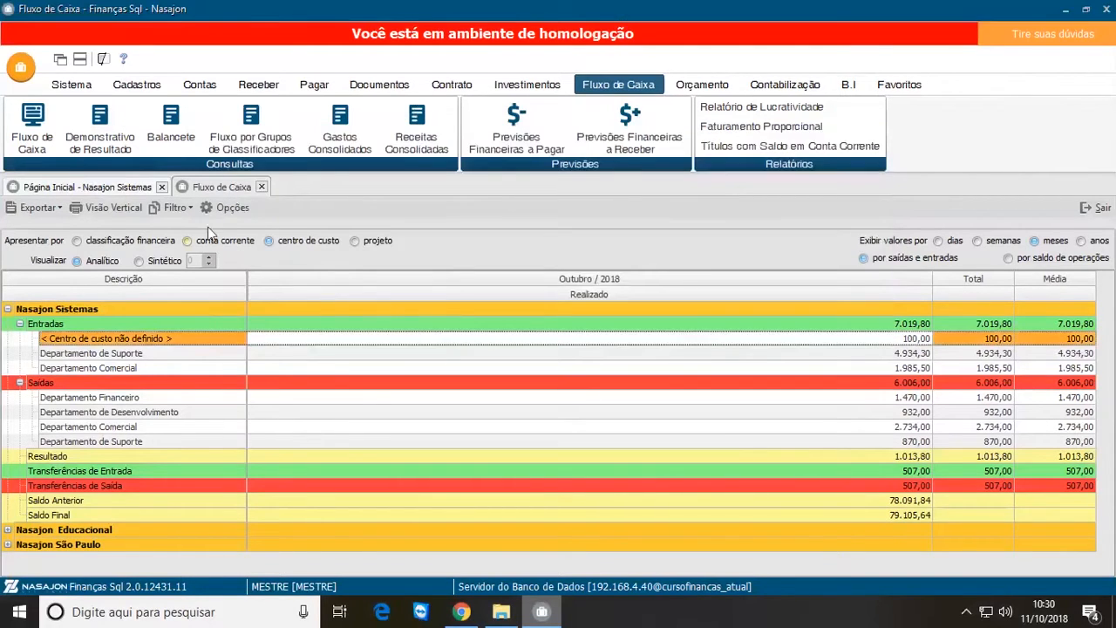
Step: Reapply the current cash flow filter and review the Departamento de Suporte inflow details under Entradas, including Lançamento 99999, closing them
click(224, 206)
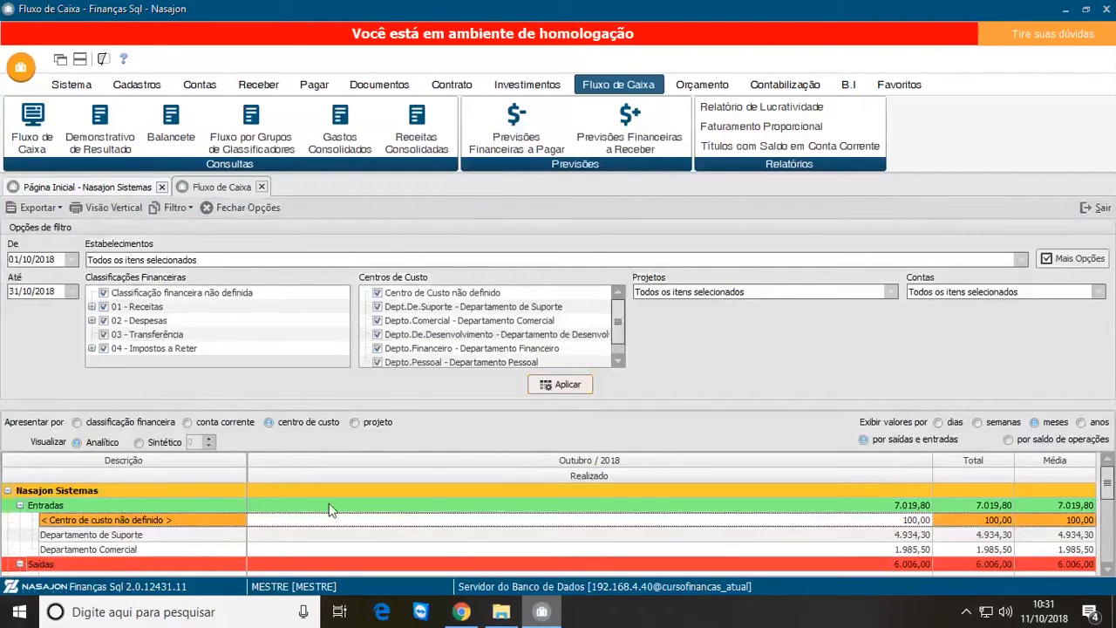
click(568, 387)
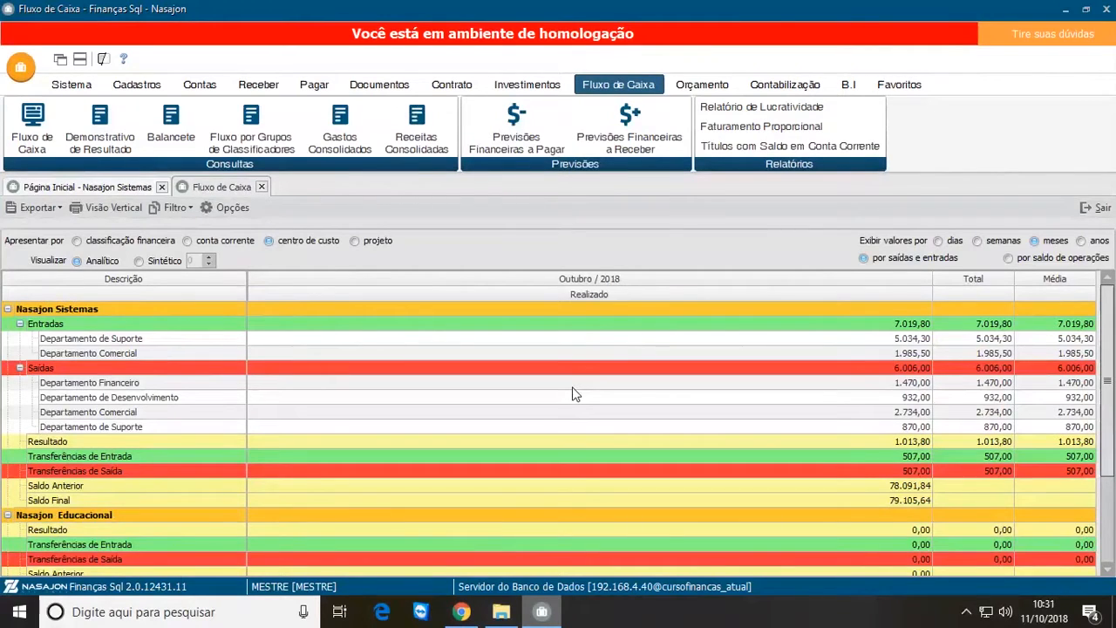
click(136, 358)
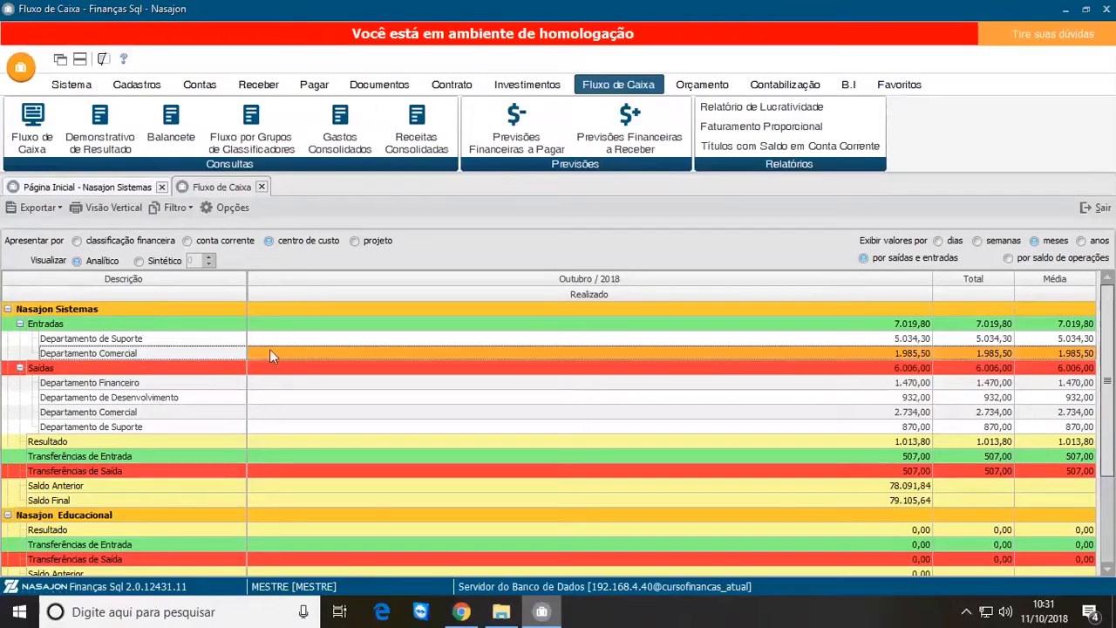
click(255, 343)
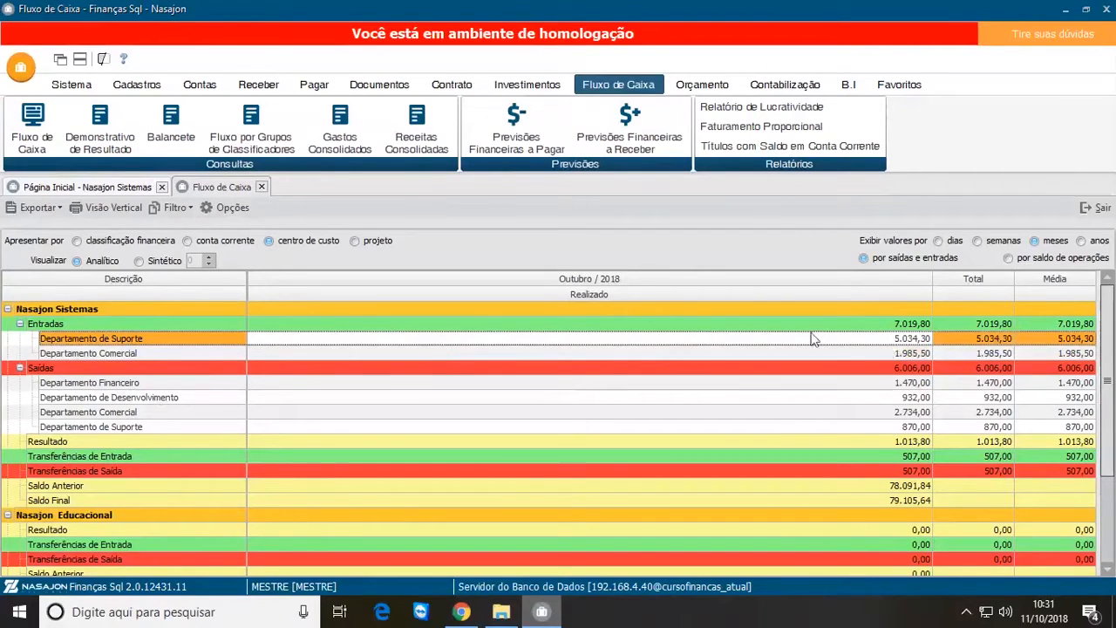
double_click(896, 341)
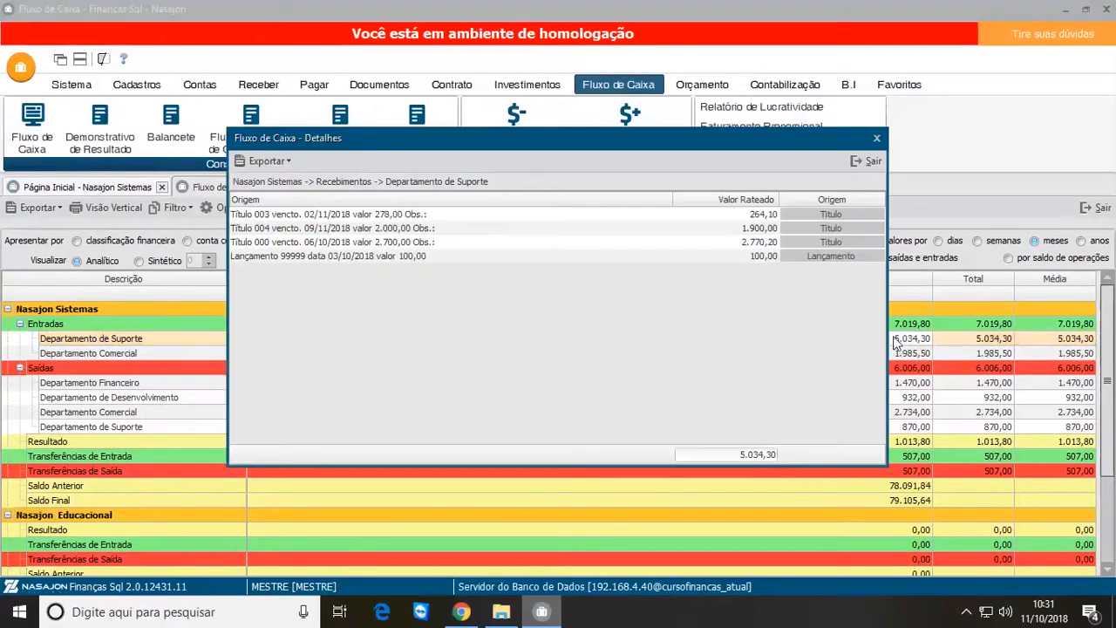
click(381, 255)
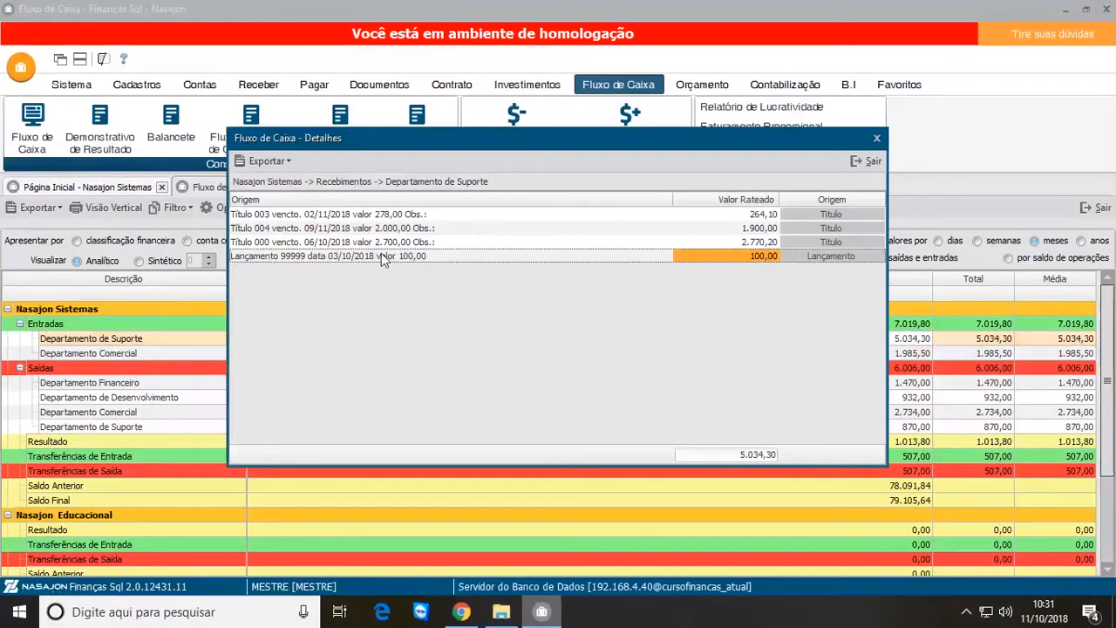
click(872, 161)
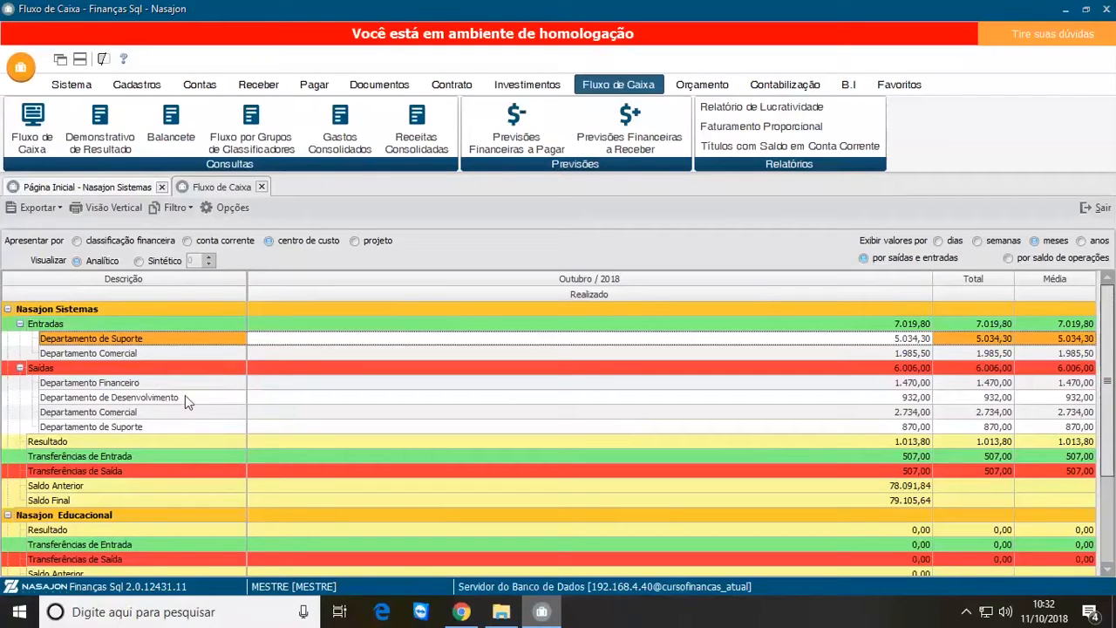
Step: Present the cash flow by projeto and collapse the Nasajon Educacional and Nasajon São Paulo groups
click(355, 243)
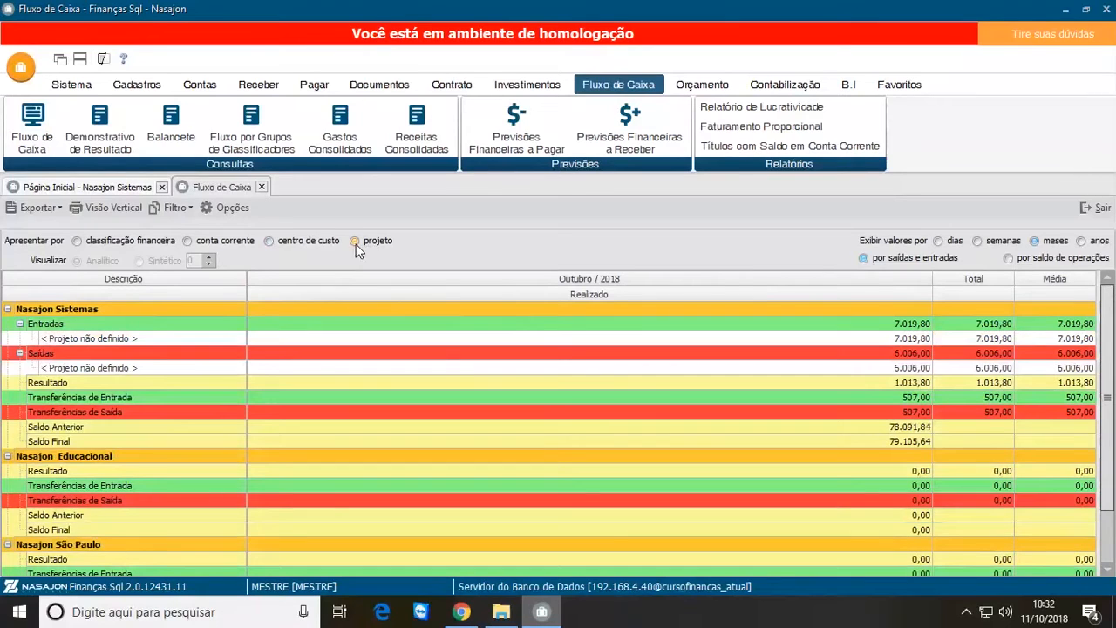
click(7, 456)
click(7, 471)
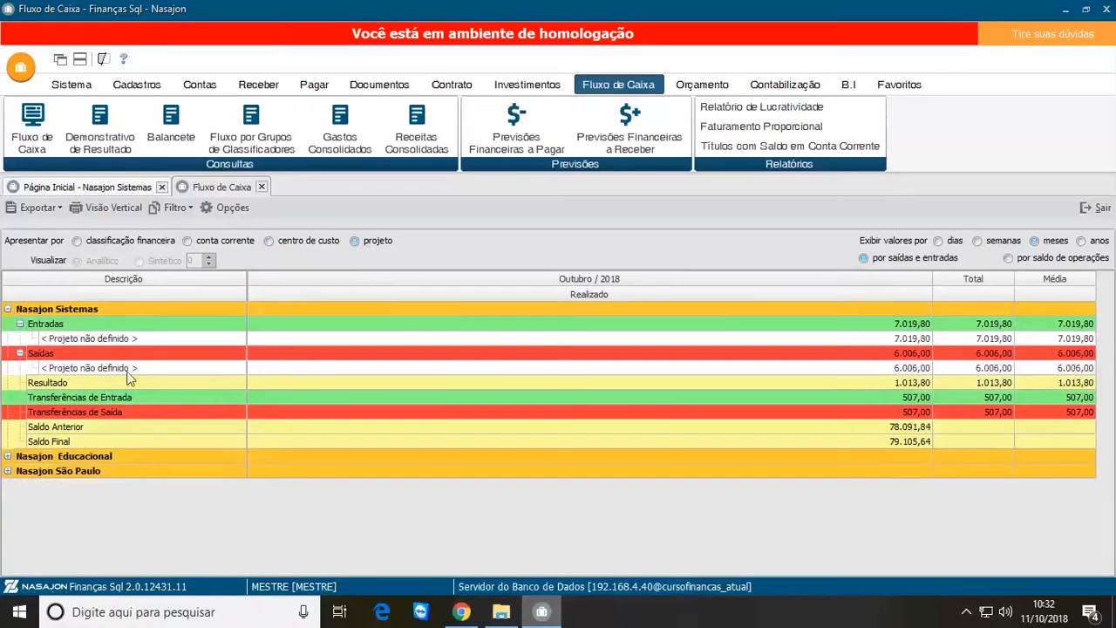
Step: From the October 2018 inflow details of the undefined project, open Título 002 for editing and show its apportionments
click(183, 342)
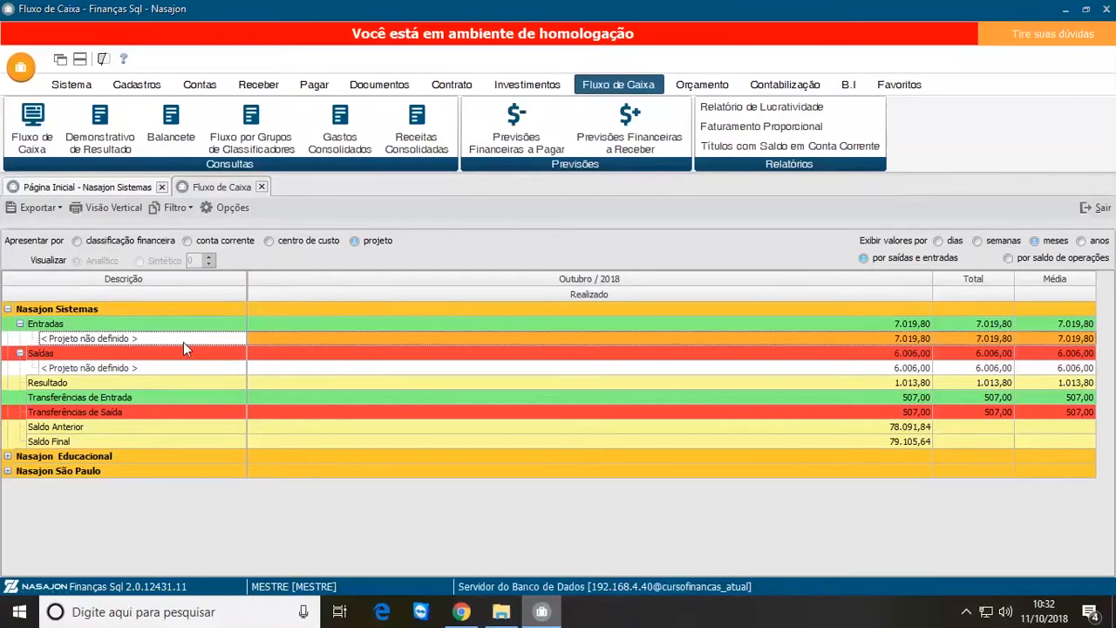
double_click(911, 340)
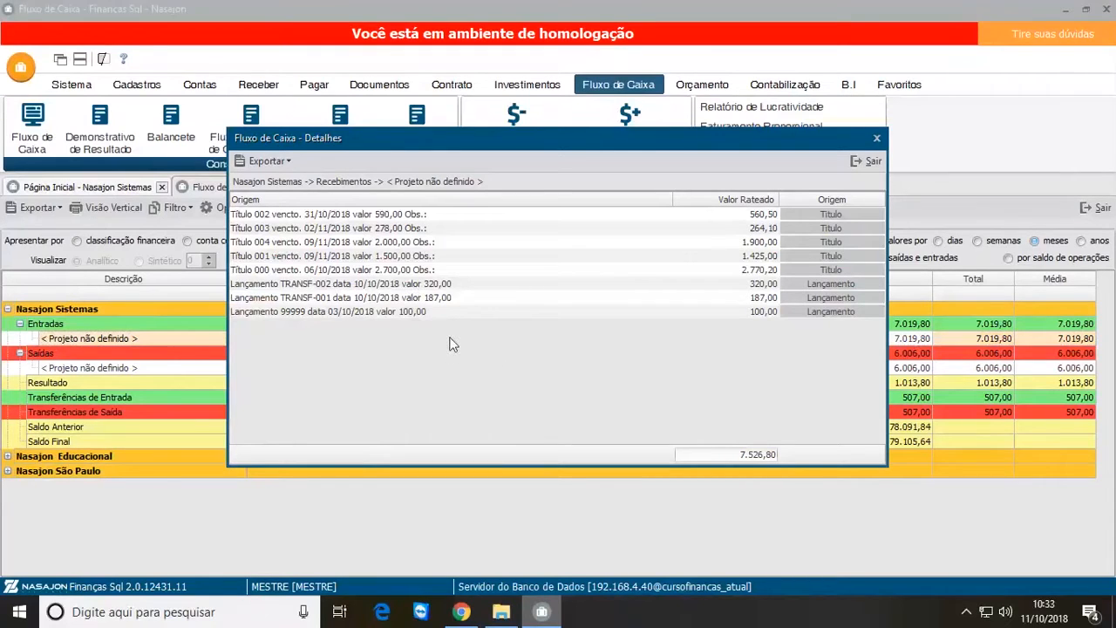
double_click(825, 218)
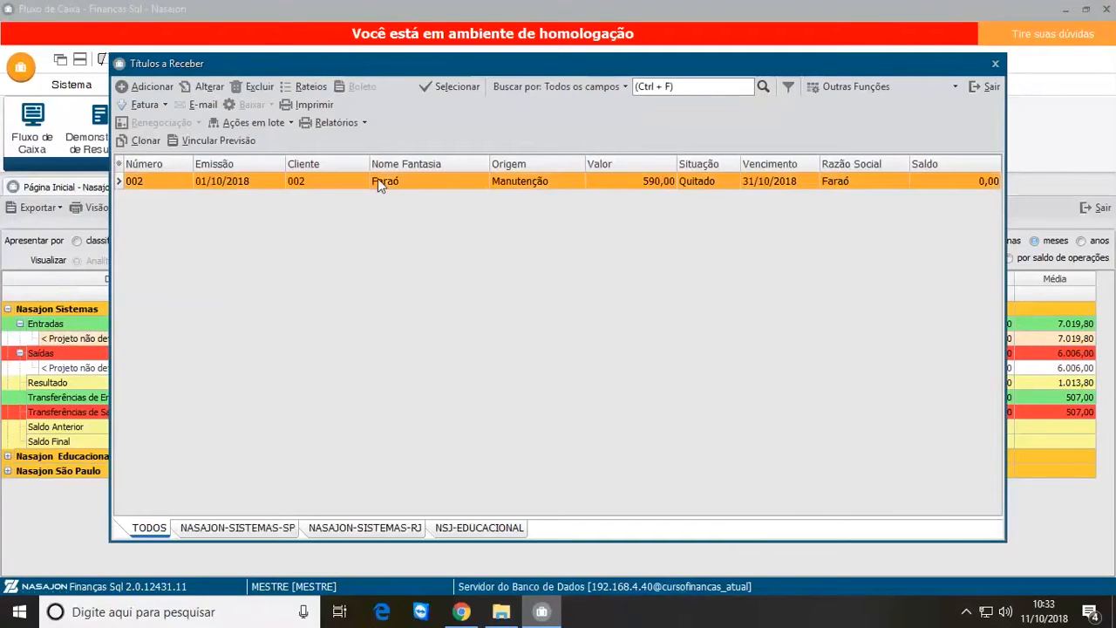
click(203, 86)
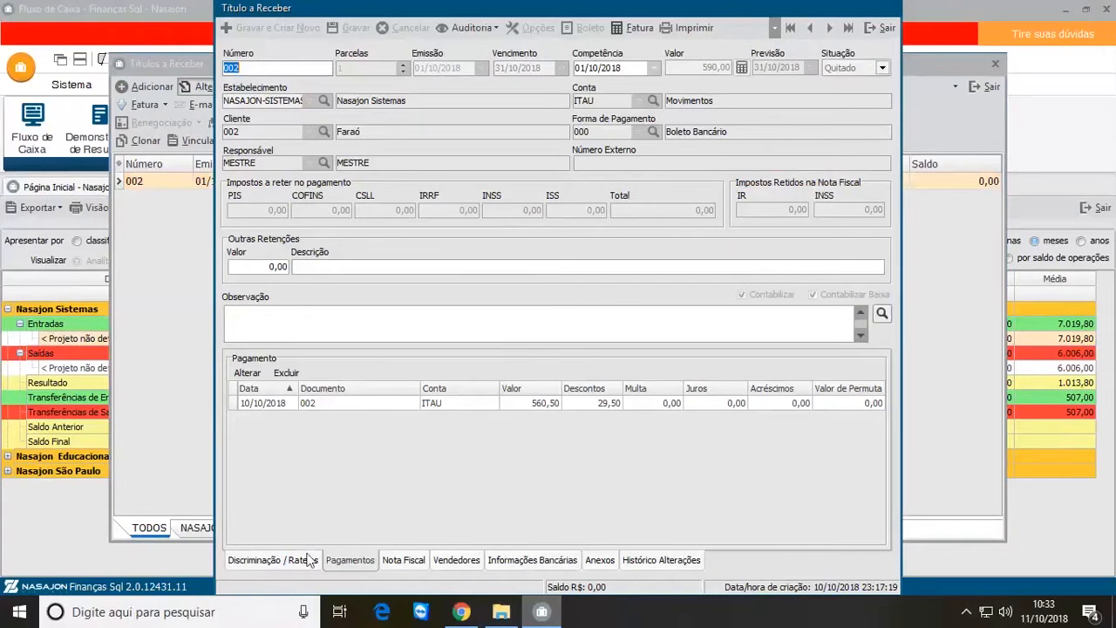
click(294, 562)
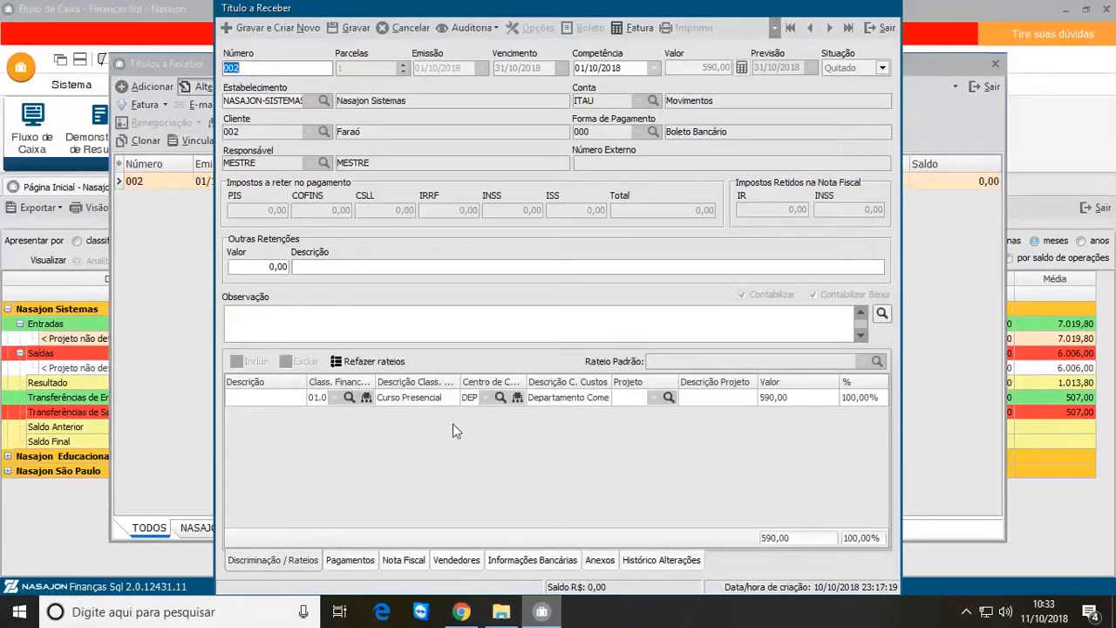
Step: Assign ProjetoA to the Curso Presencial apportionment of Título 002, save the title, and close back to the cash flow
click(654, 397)
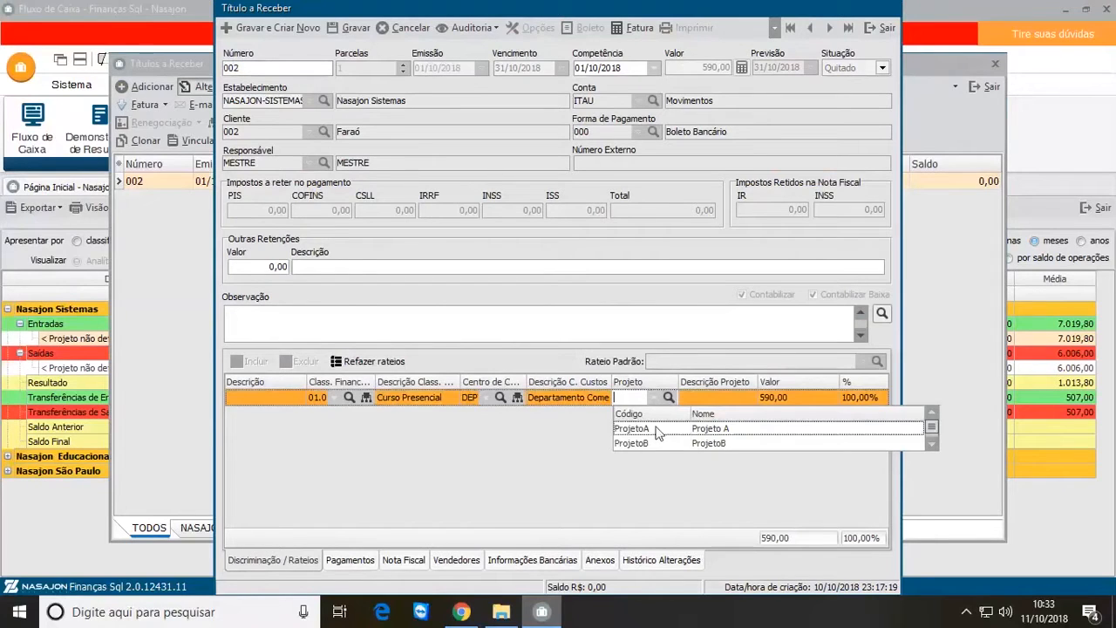
click(661, 428)
click(350, 28)
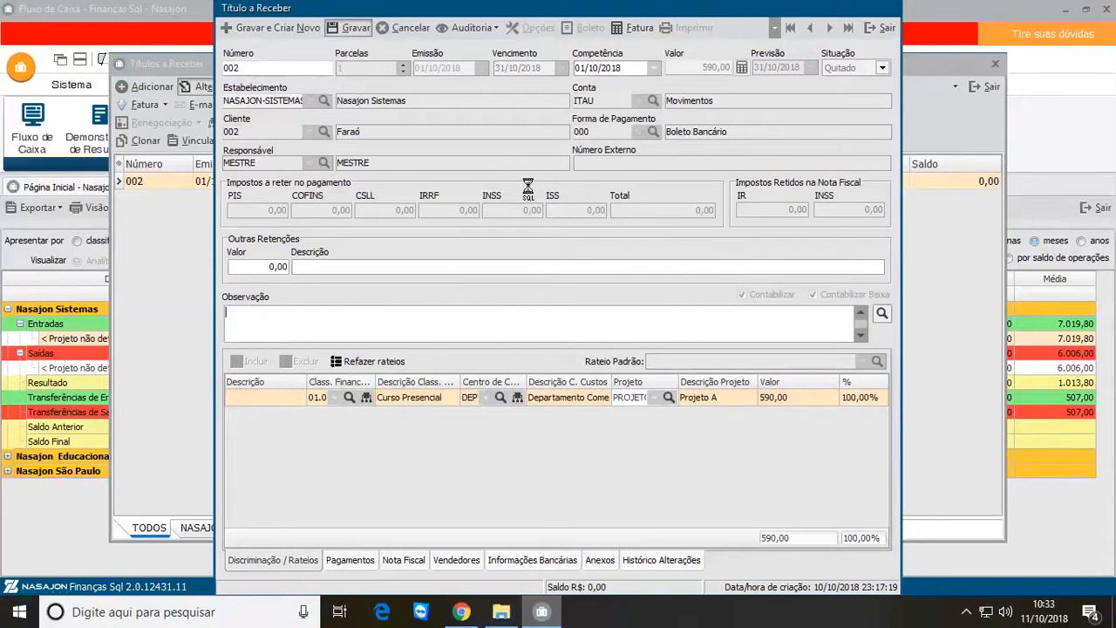
click(571, 325)
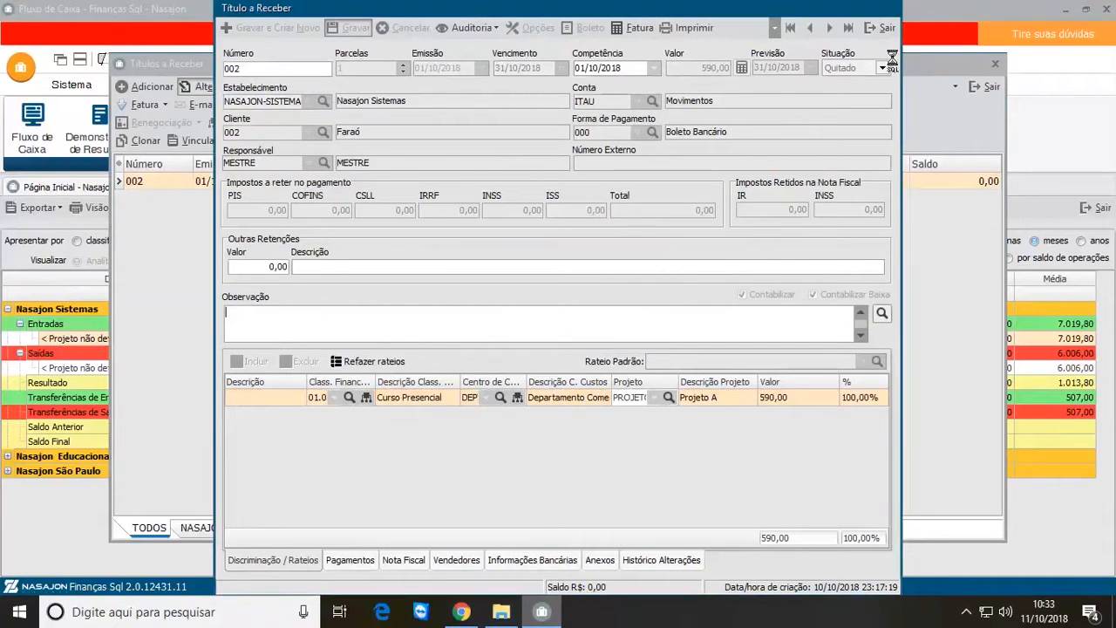
click(882, 28)
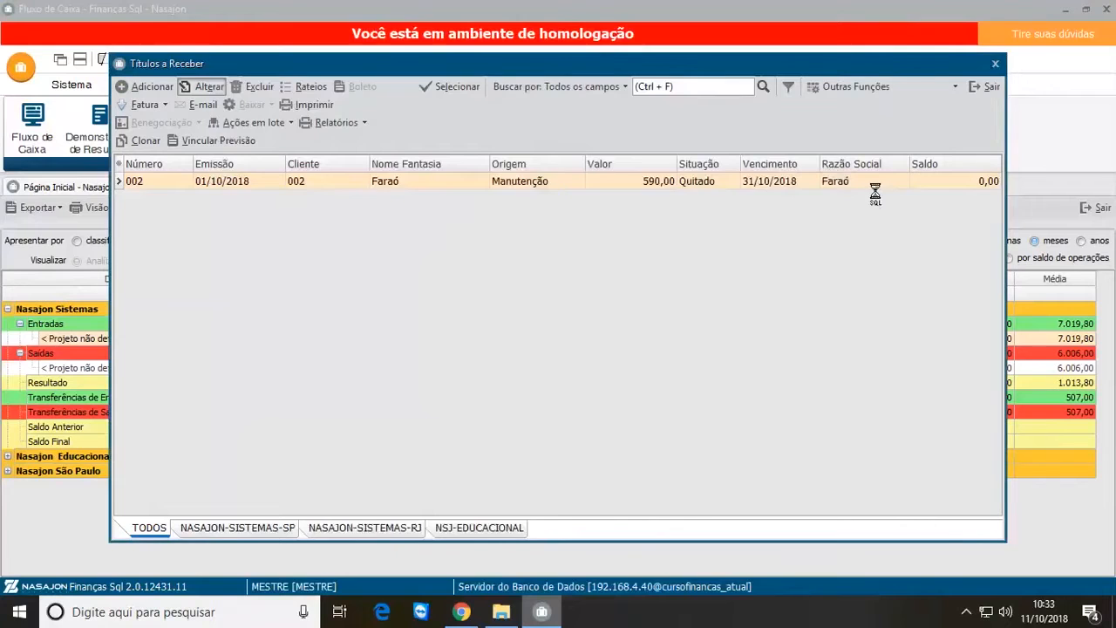
click(983, 90)
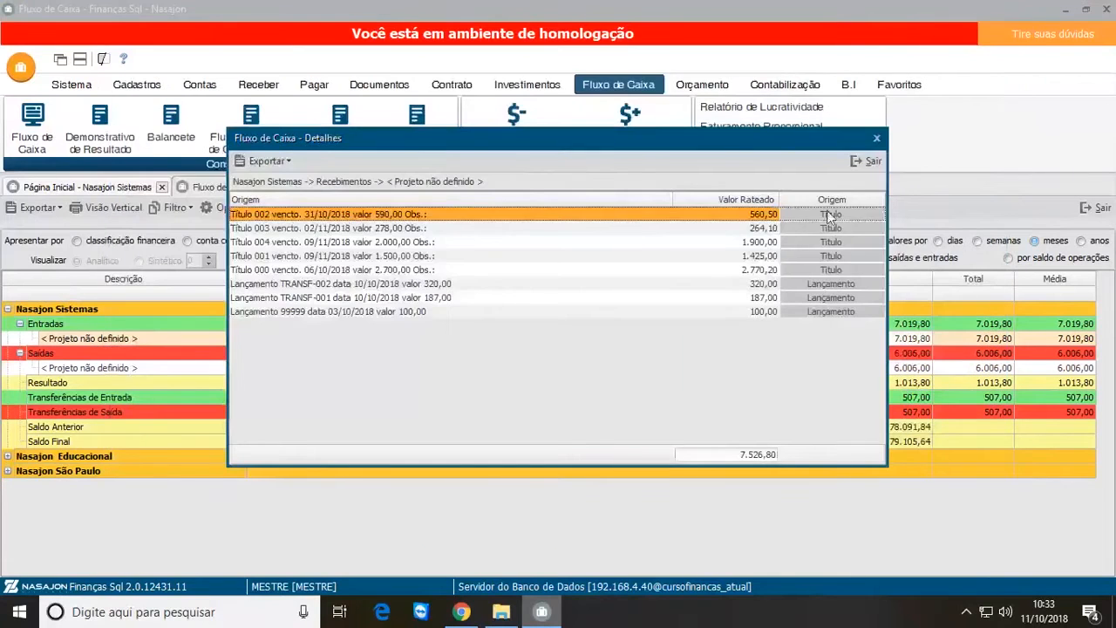
click(866, 158)
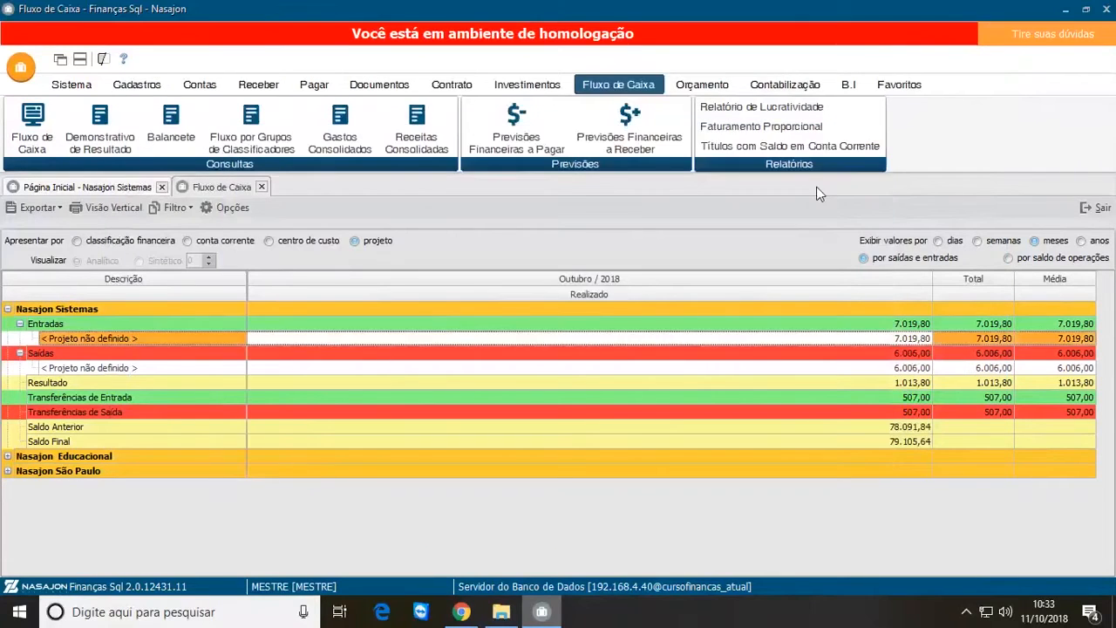
Step: Reapply the cash flow filter without changes and collapse the Nasajon Educacional and Nasajon São Paulo groups again
click(235, 210)
click(573, 390)
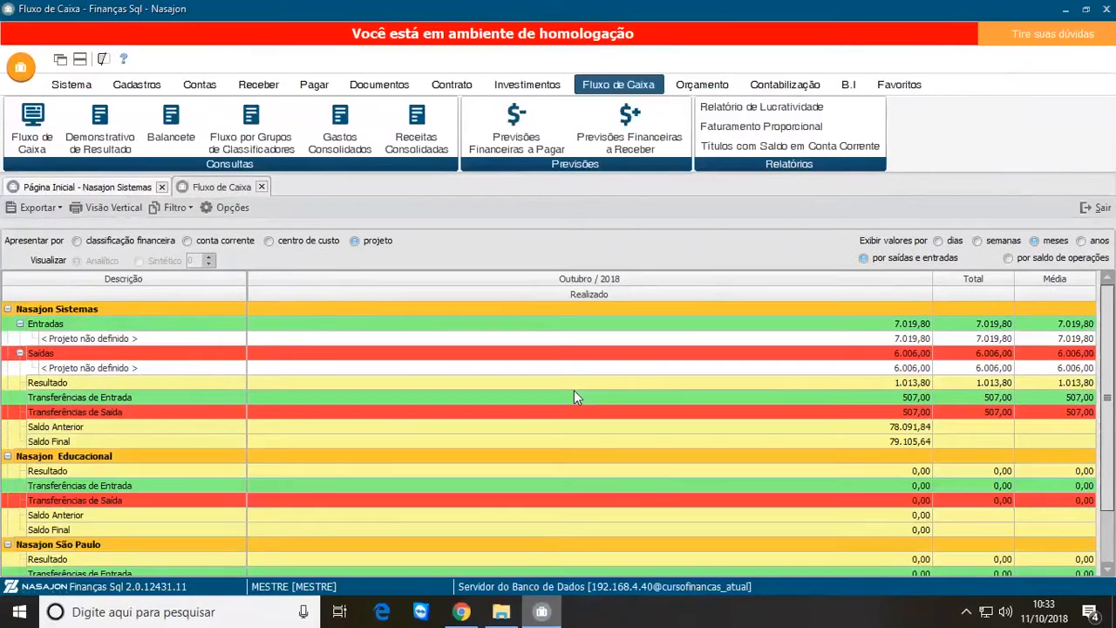
click(8, 456)
click(8, 470)
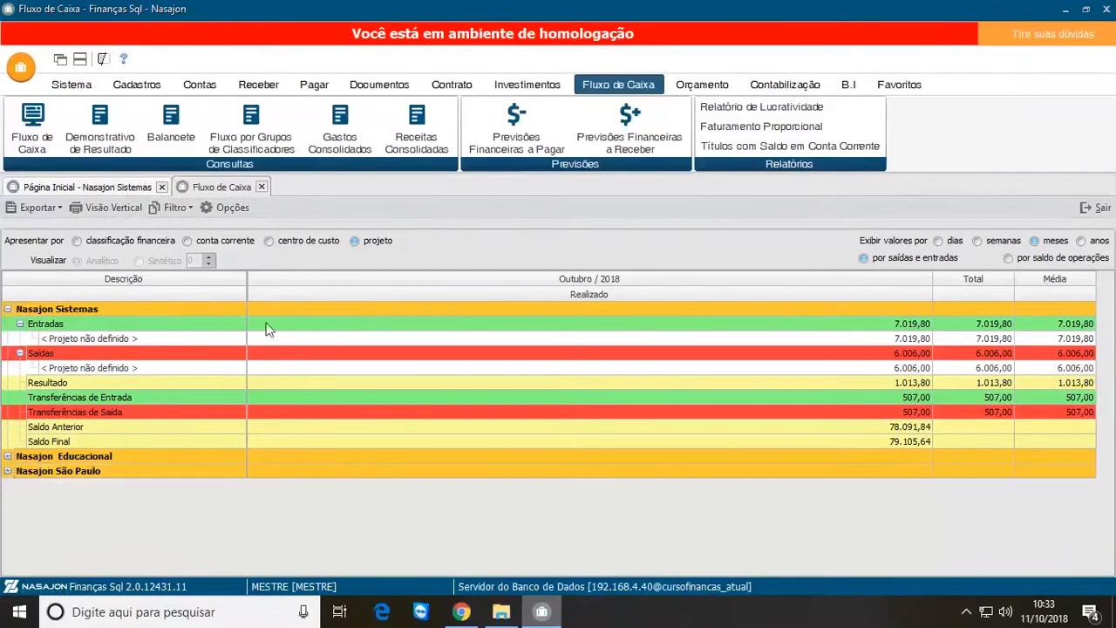
Step: Examine the October 2018 inflow details of the undefined project under Entradas and select the Título 002 row
click(245, 338)
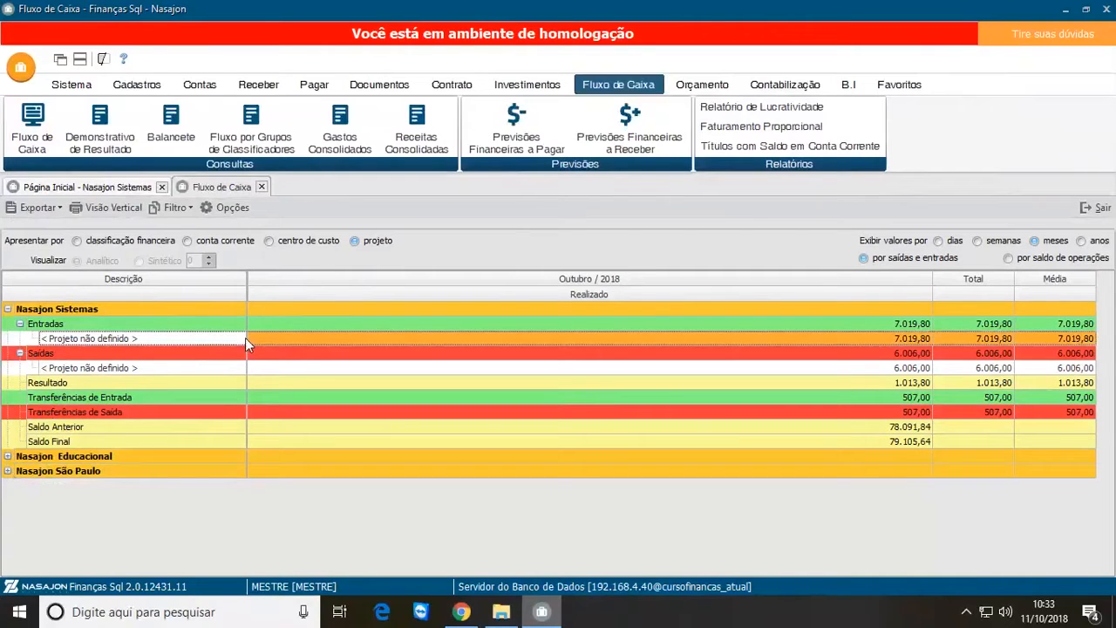
double_click(293, 340)
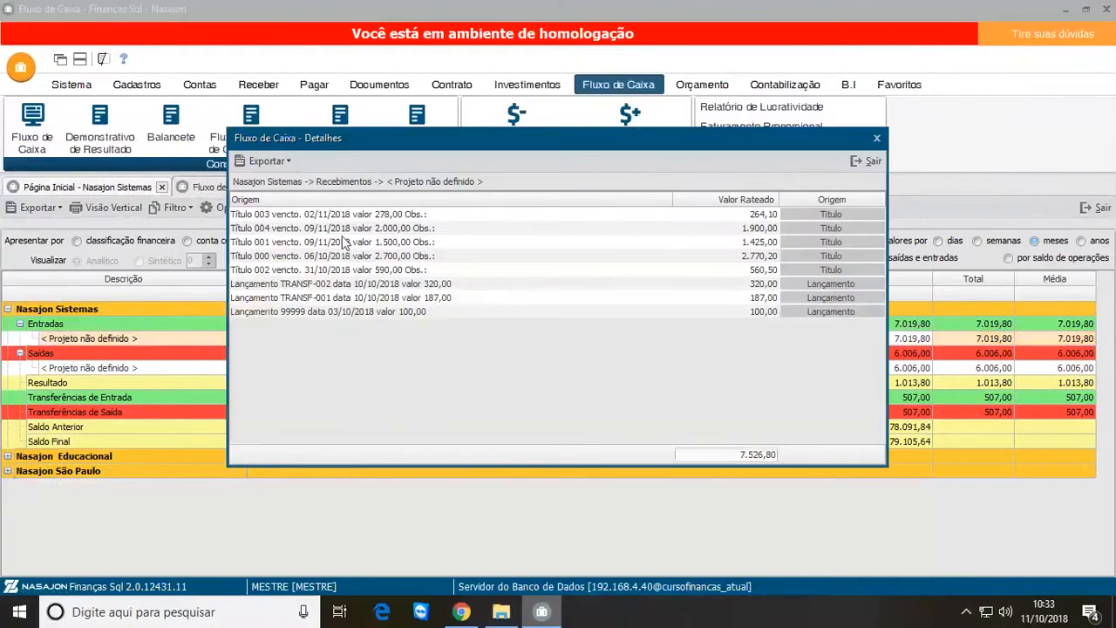
click(319, 216)
click(352, 271)
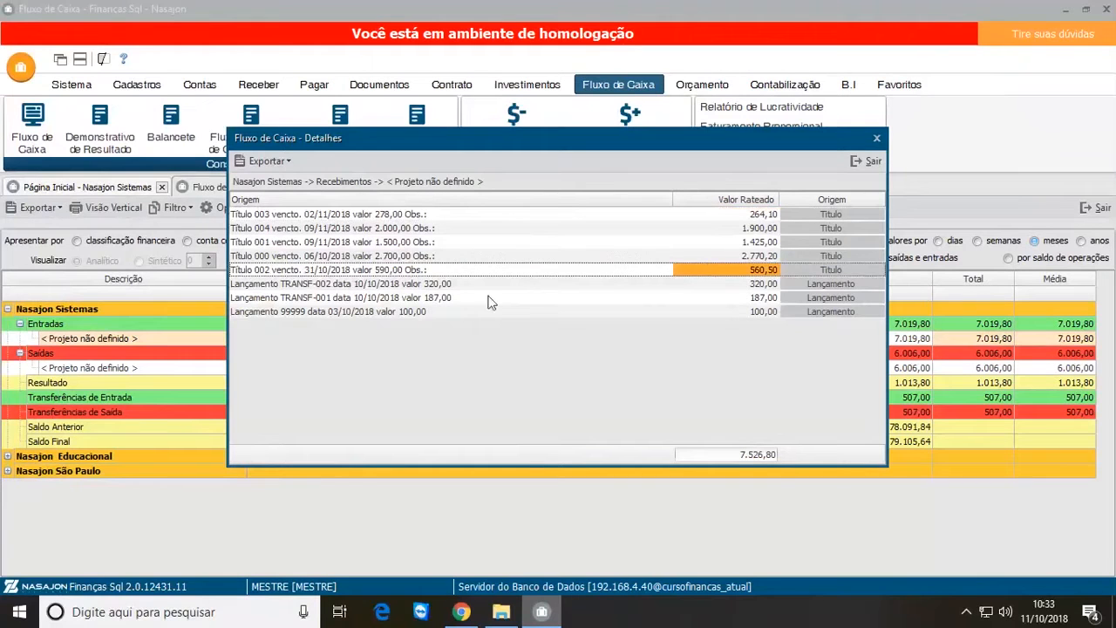
Step: Open Título 002 from the inflow details, check the project in its apportionments, and close back to the cash flow
double_click(846, 271)
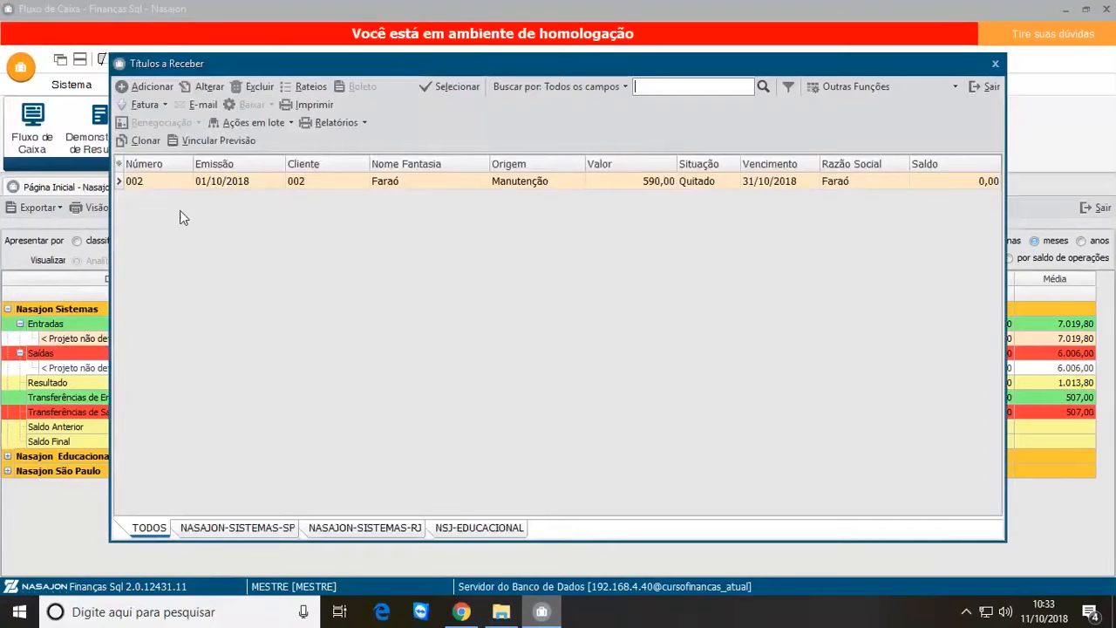
click(210, 181)
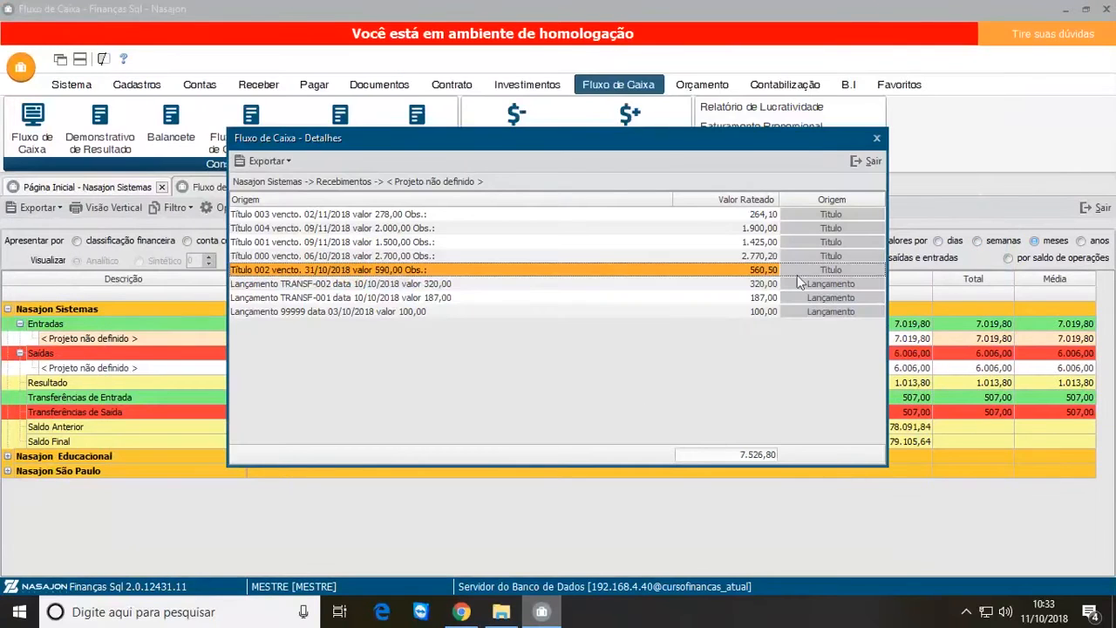
click(833, 272)
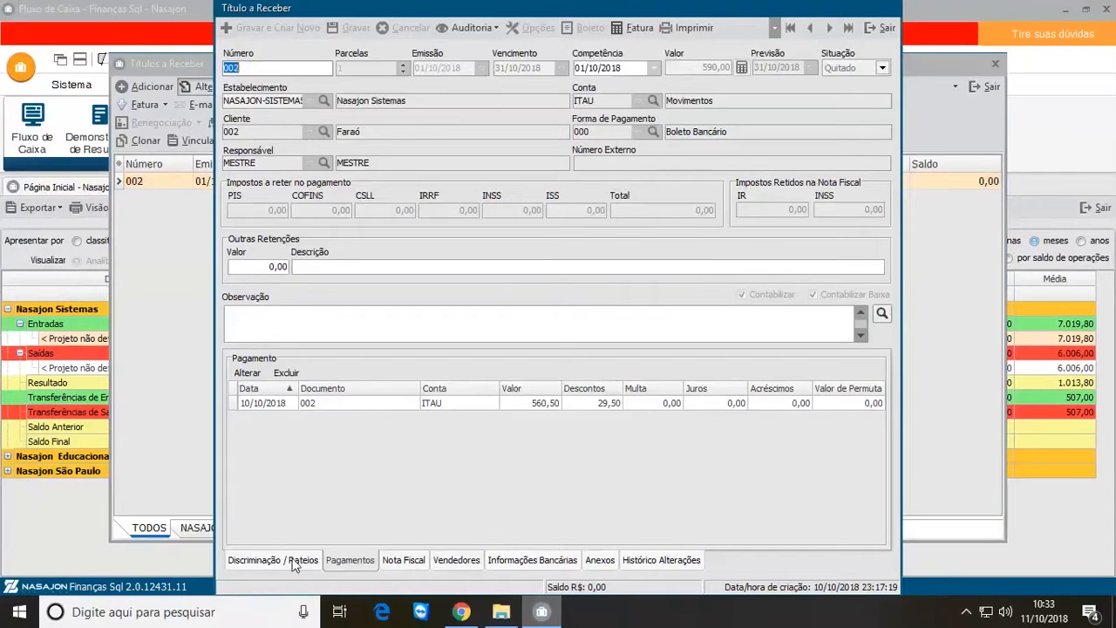
click(295, 561)
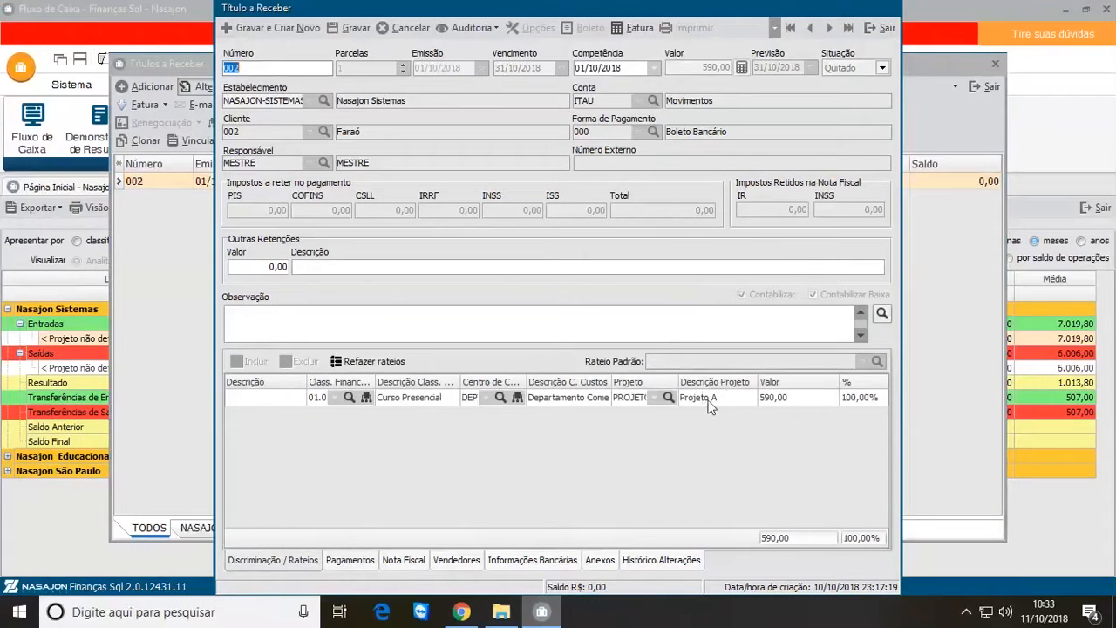
click(887, 27)
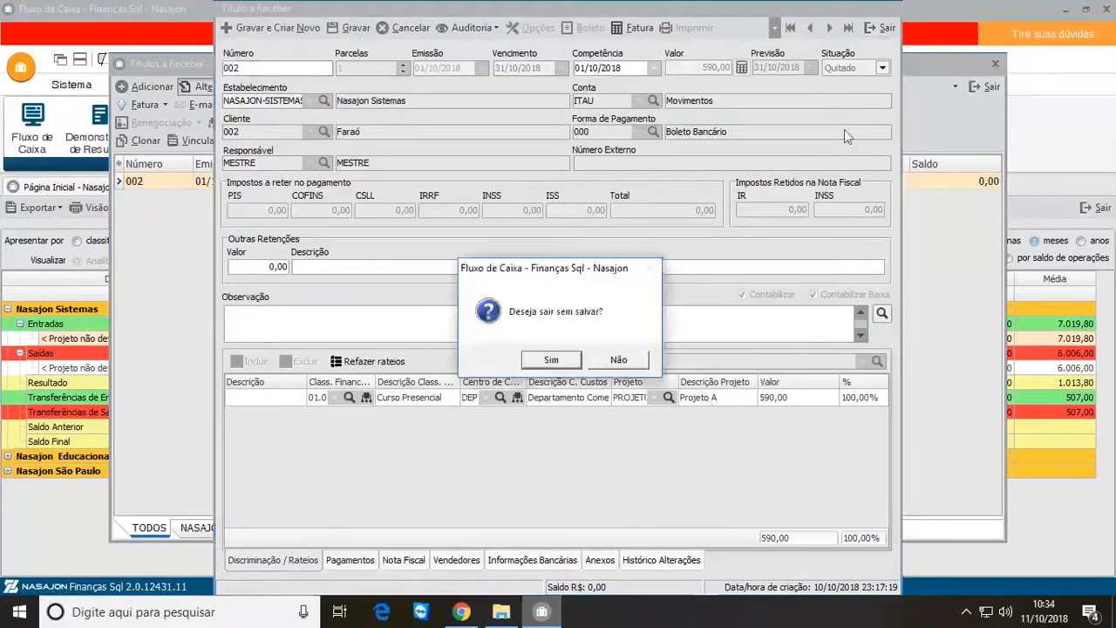
click(628, 361)
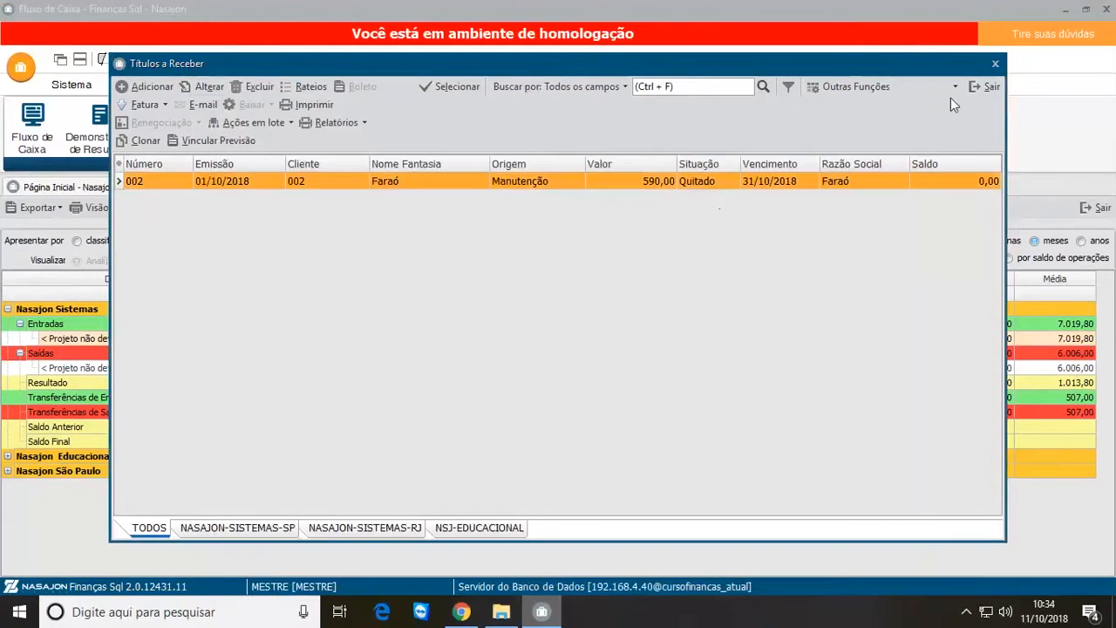
click(985, 86)
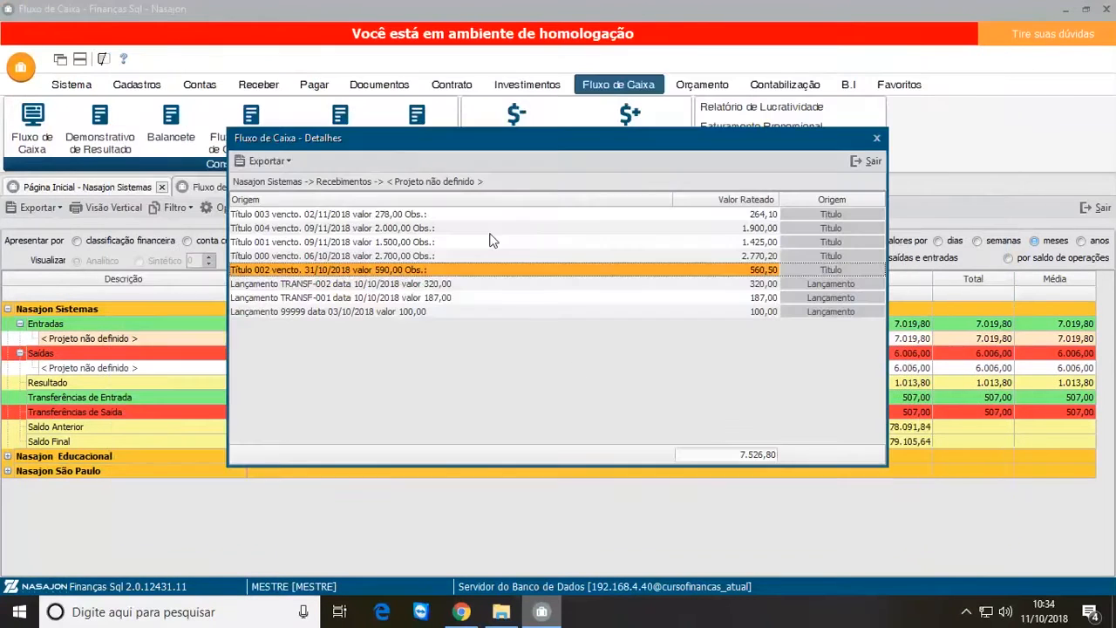
click(861, 164)
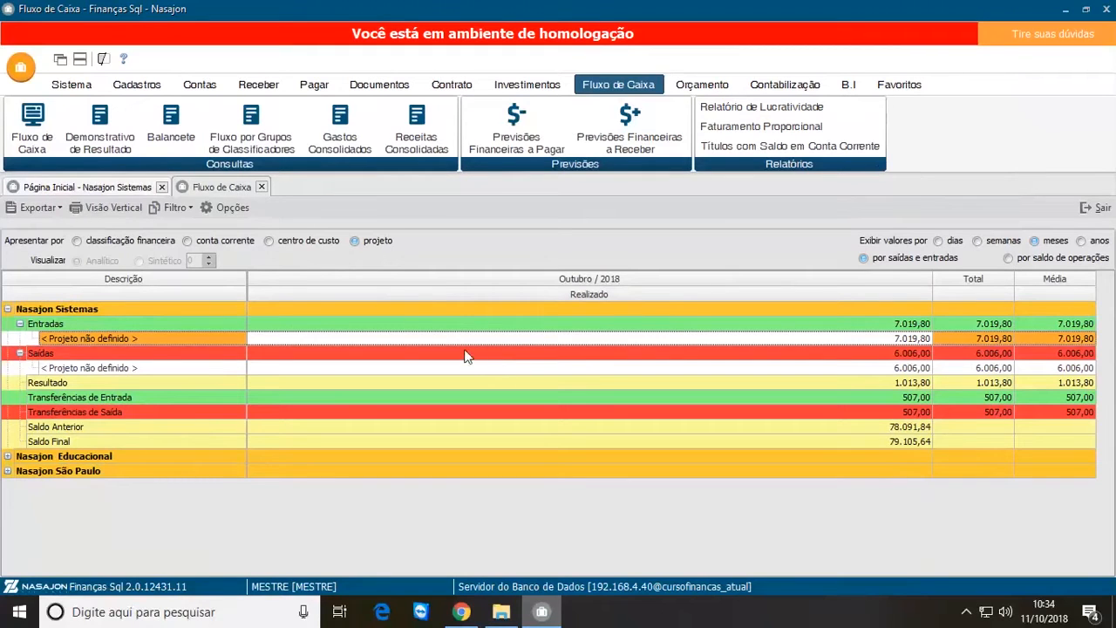
Step: Reprocess the cash flow data from the system's Fluxo de Caixa configuration and confirm the settings
click(72, 85)
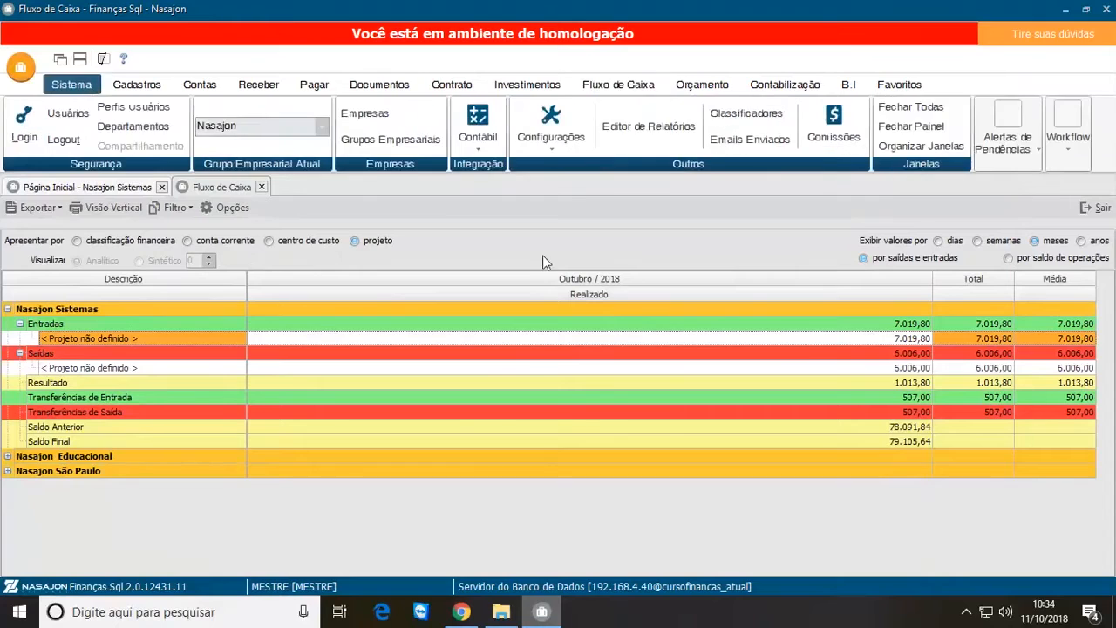
click(551, 131)
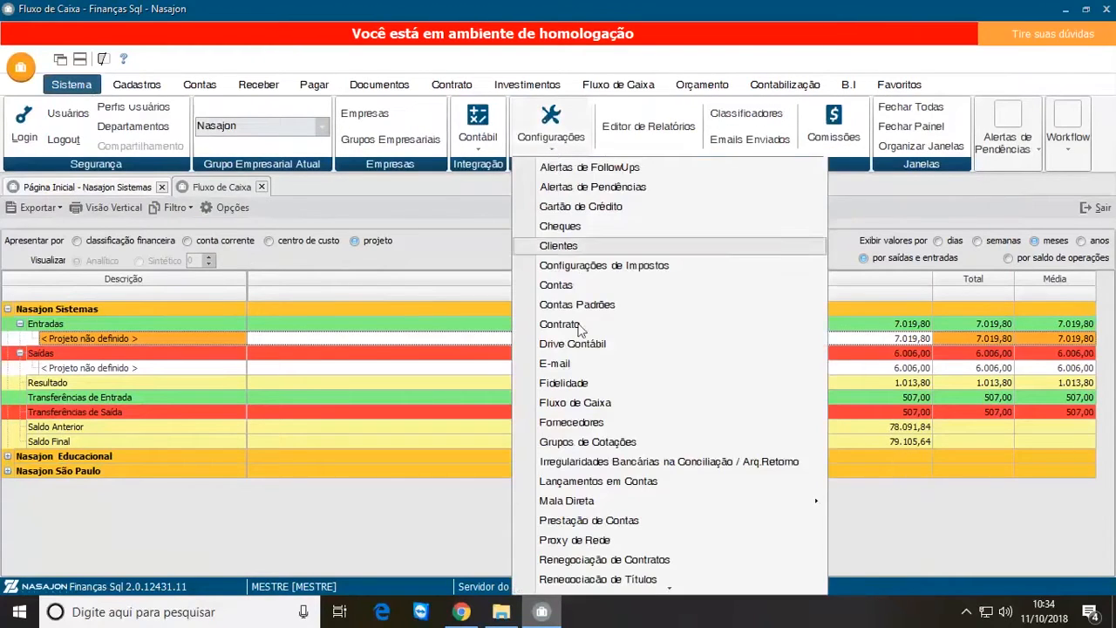
click(609, 406)
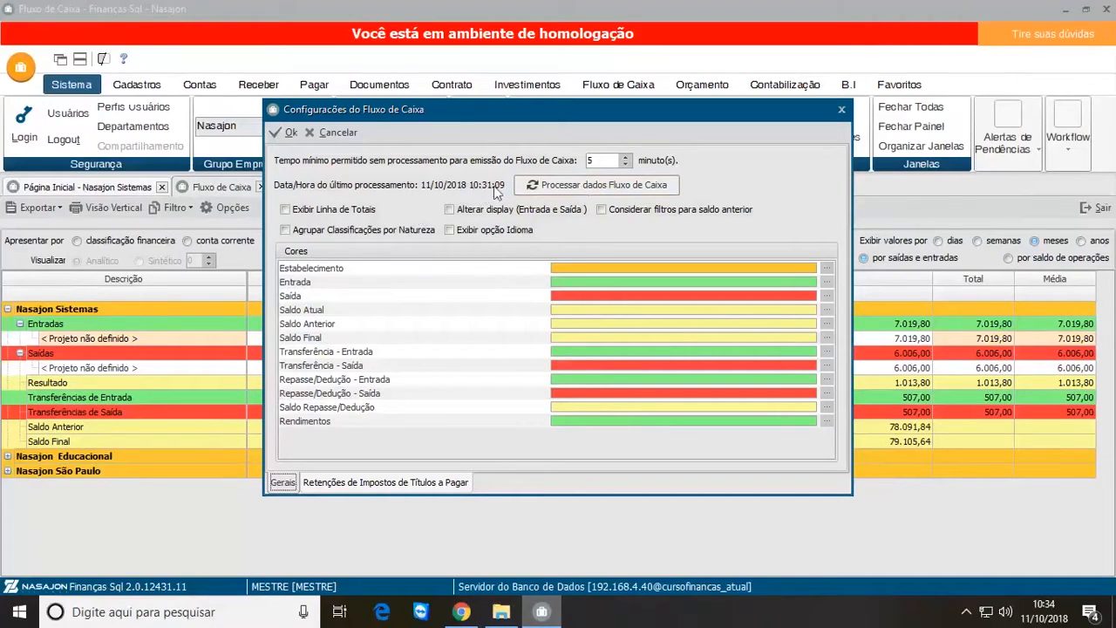
click(612, 188)
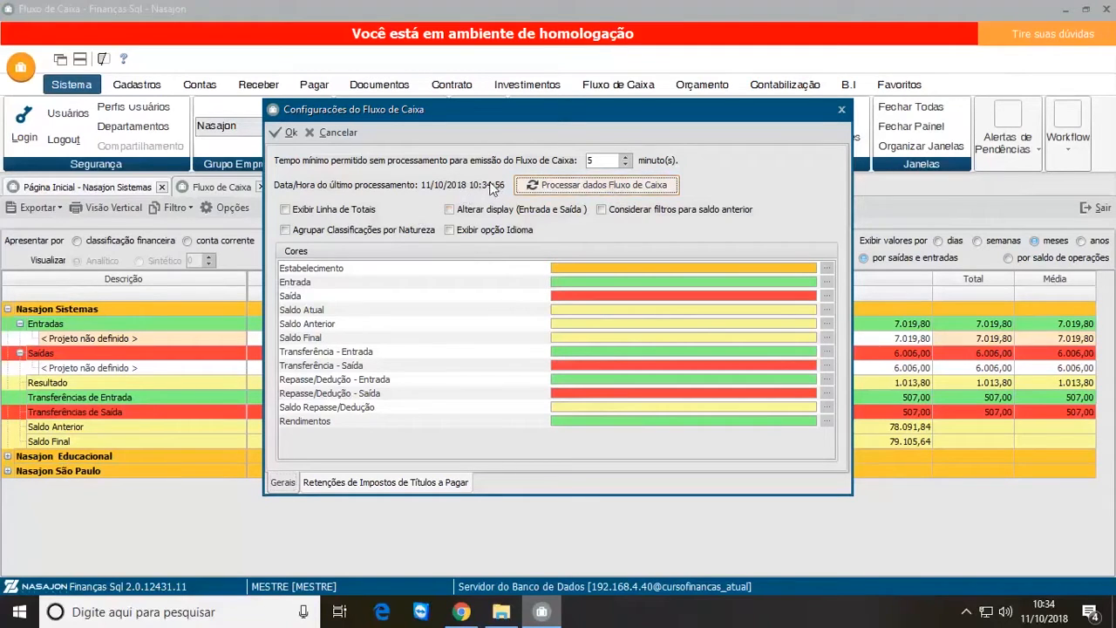
click(287, 133)
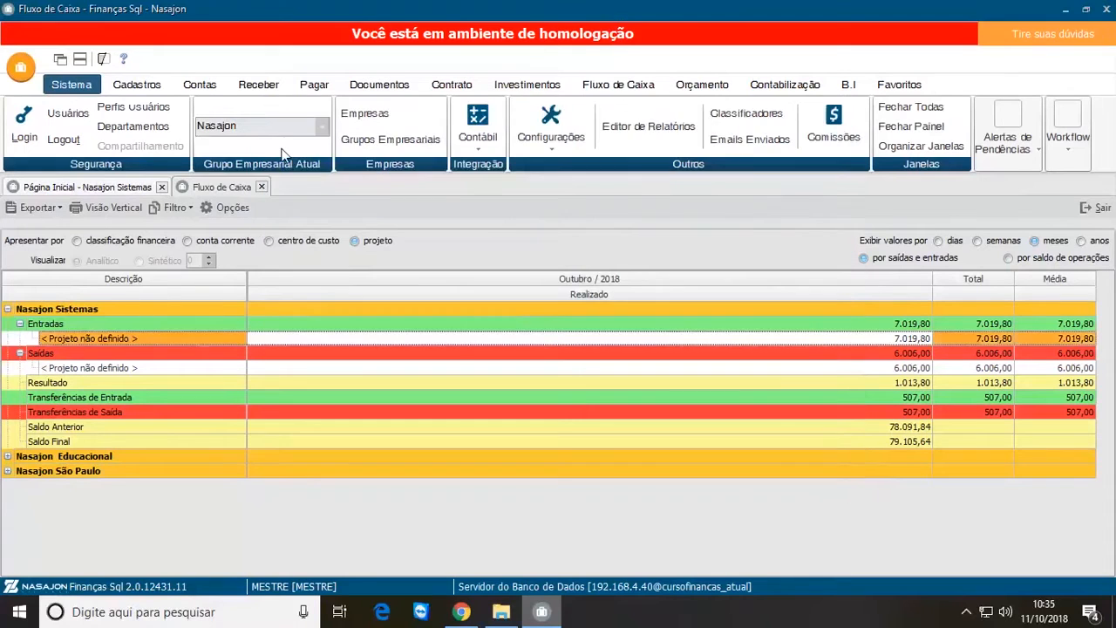
Step: Reapply the cash flow filter, select Projeto A under Entradas, and collapse the Nasajon Educacional and Nasajon São Paulo groups
click(241, 211)
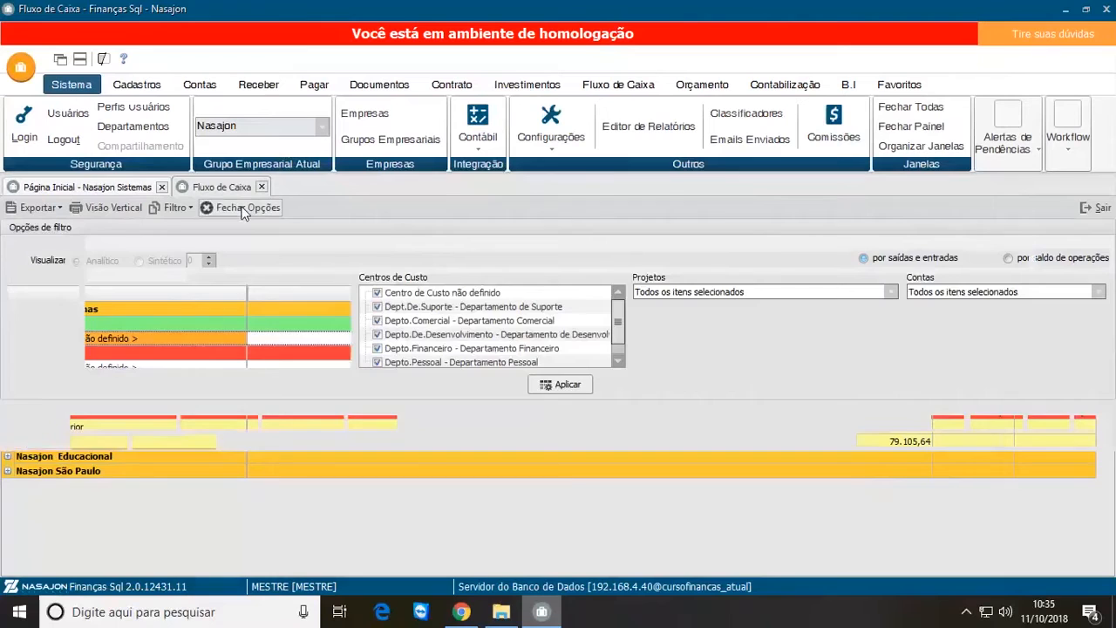
click(574, 389)
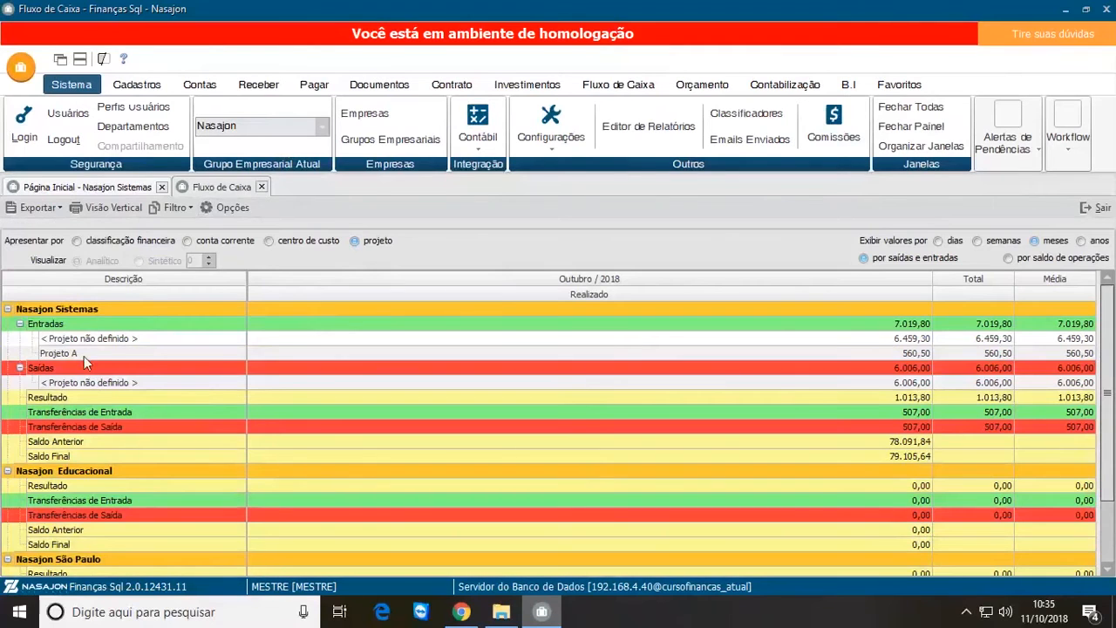
click(84, 355)
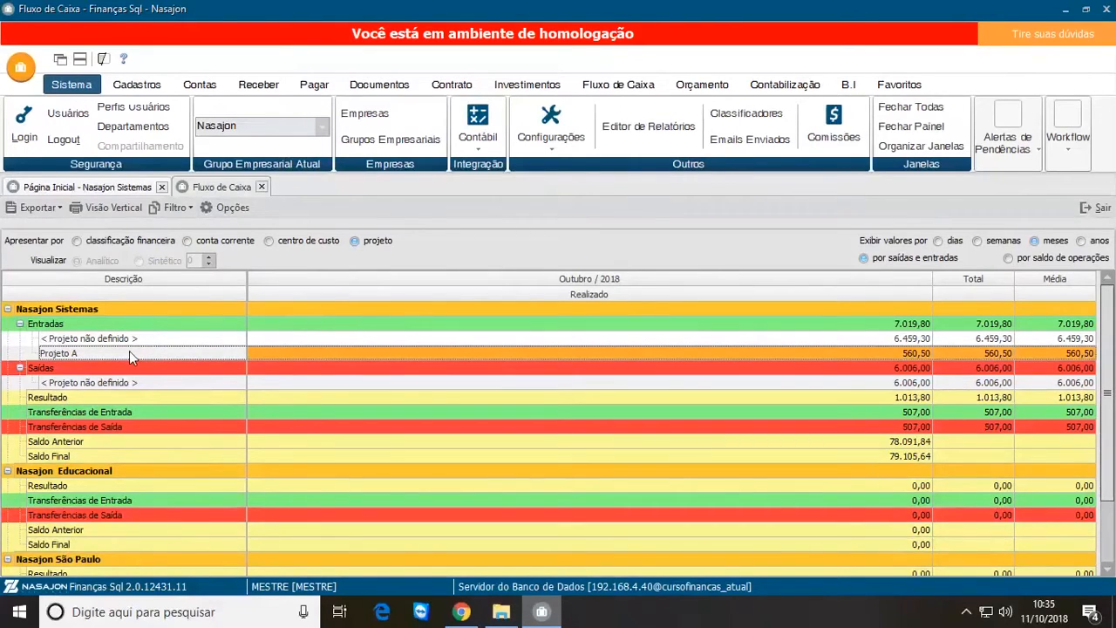
click(7, 471)
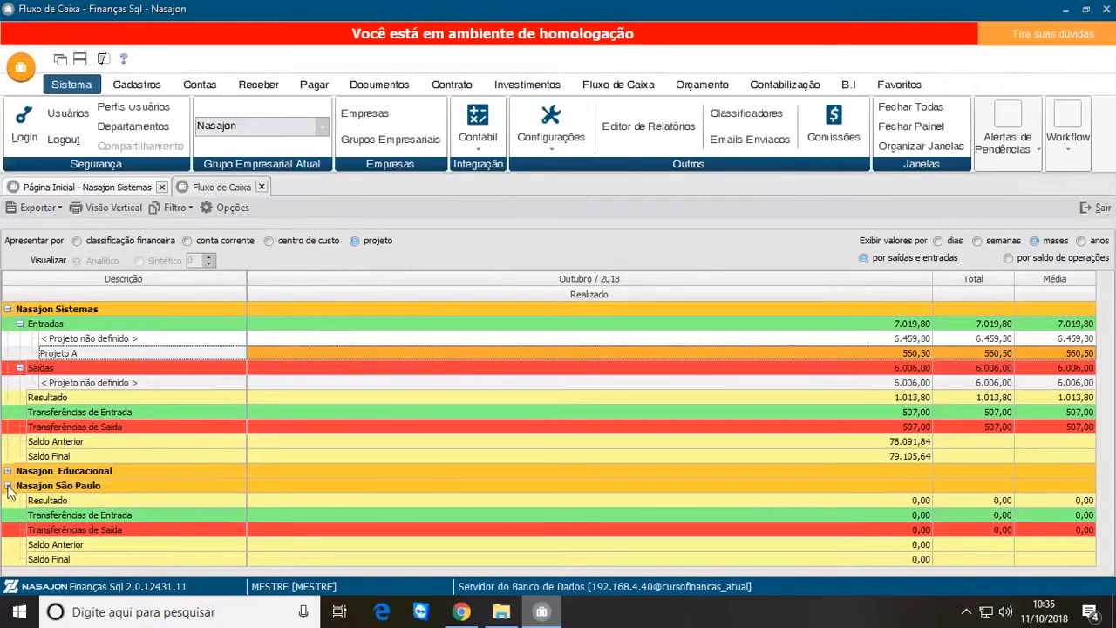
click(7, 485)
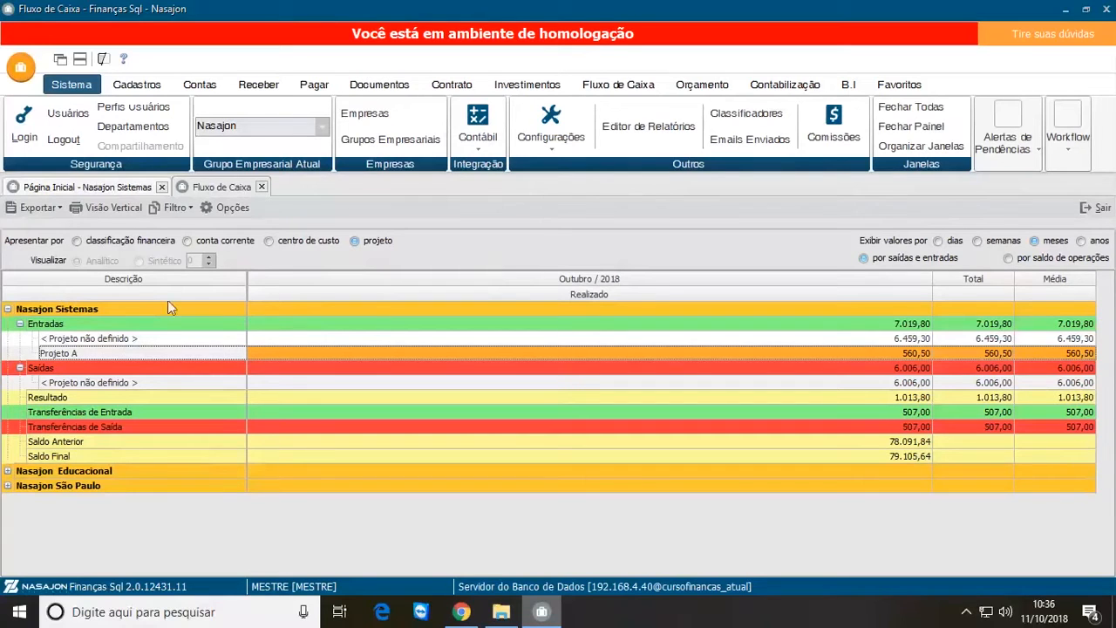
Step: Present the cash flow by classificação financeira and look over all three establishments
click(78, 242)
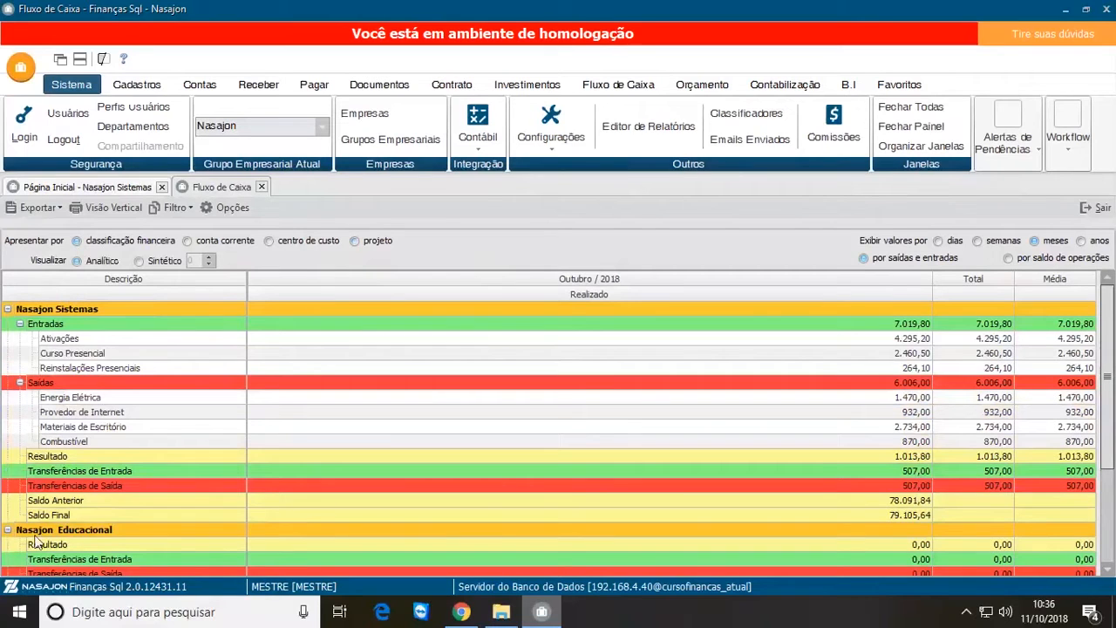
scroll(1108, 363, down, 3)
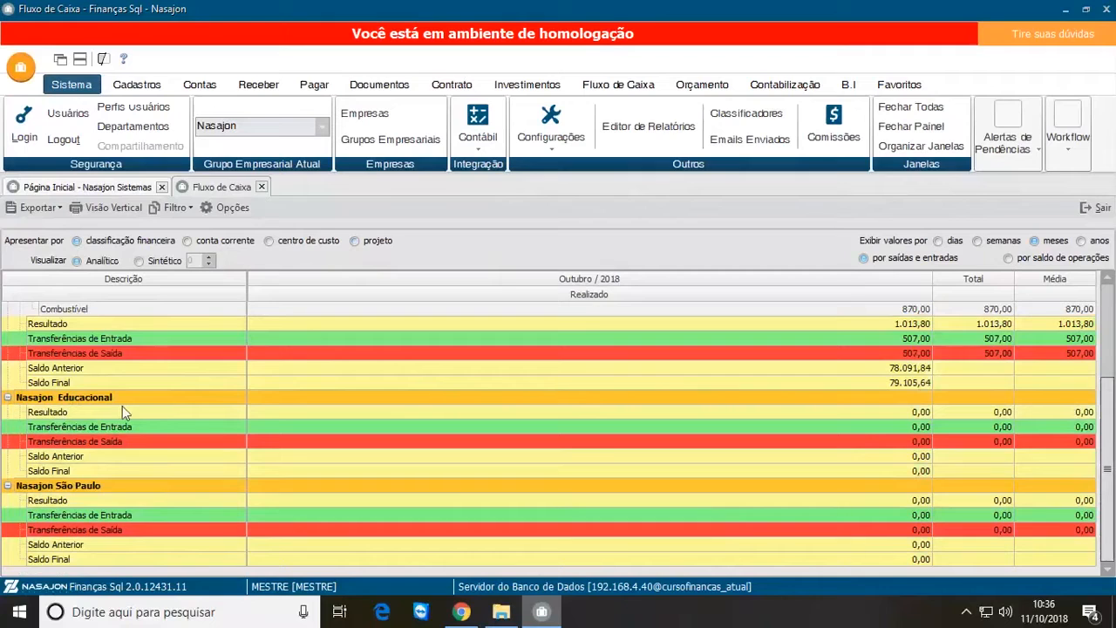
scroll(353, 363, up, 3)
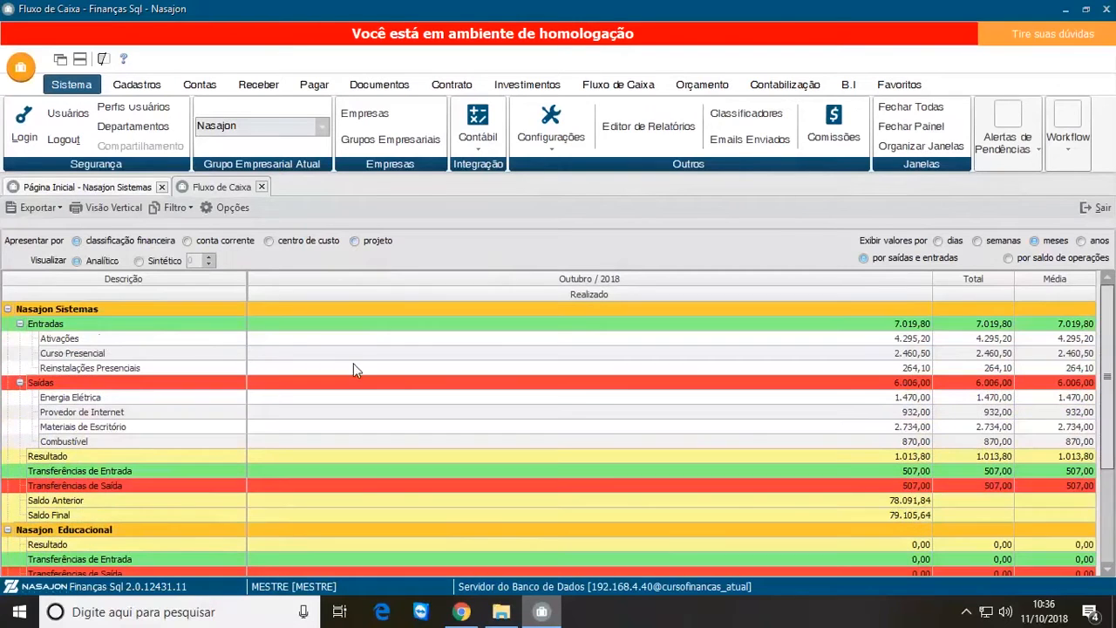
Step: In the filter options, clear all establishments and select only NASAJON-SISTEMAS-RJ - Nasajon Sistemas
click(238, 208)
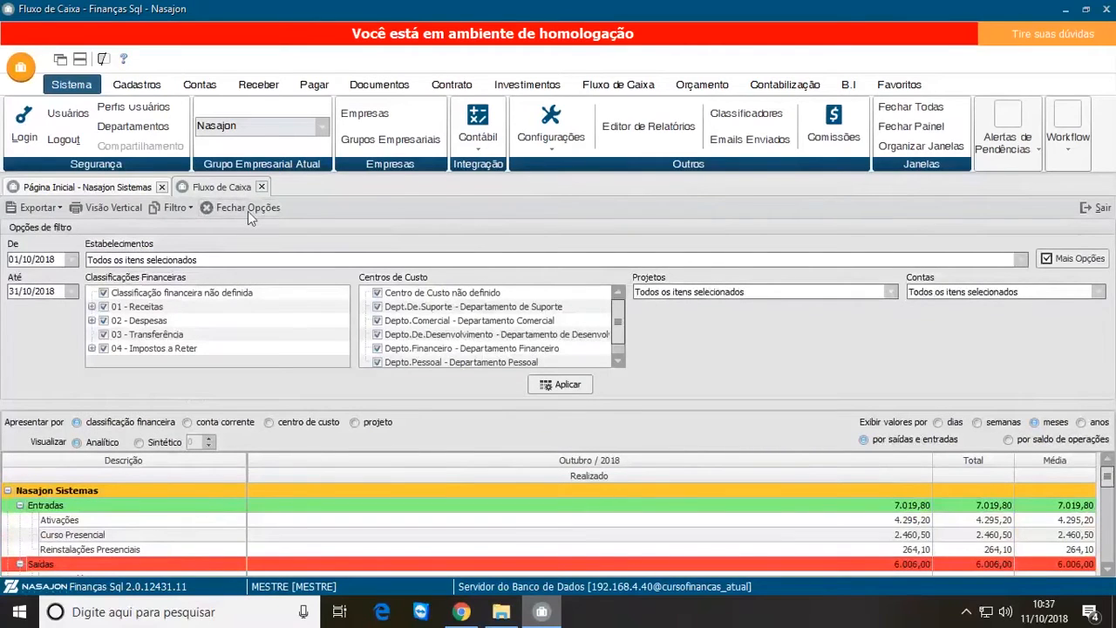
click(248, 211)
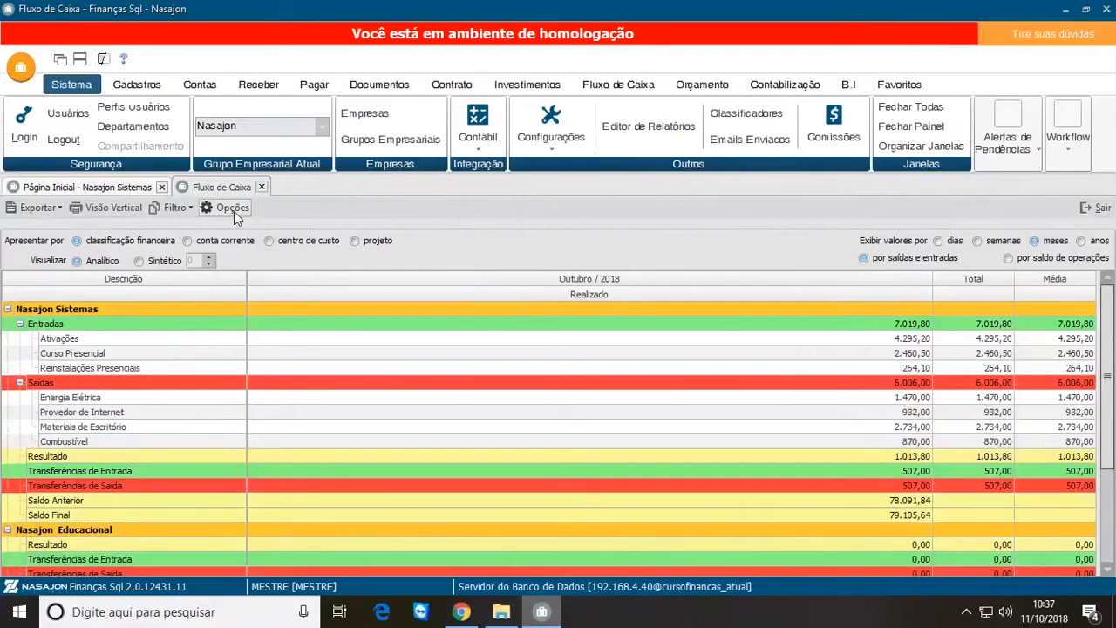
click(234, 211)
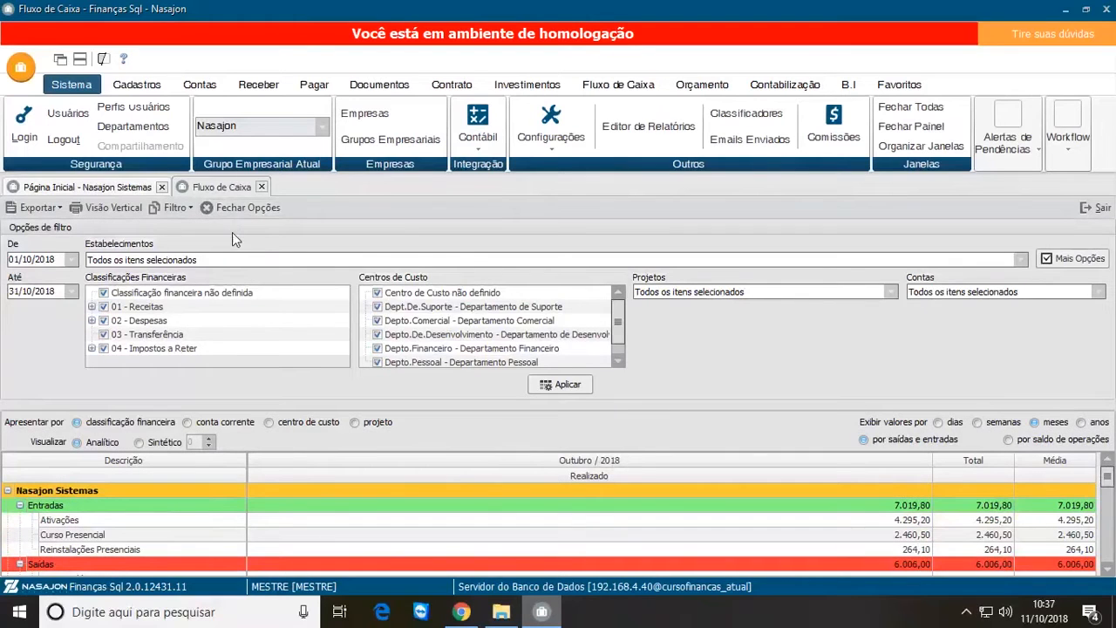
right_click(235, 259)
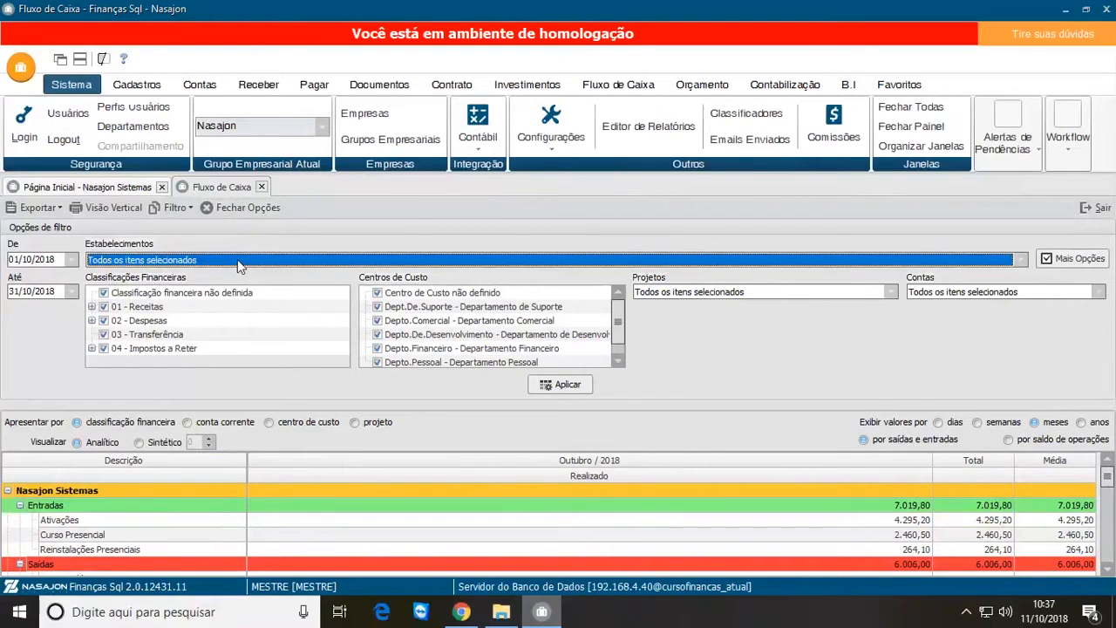
click(273, 288)
click(218, 261)
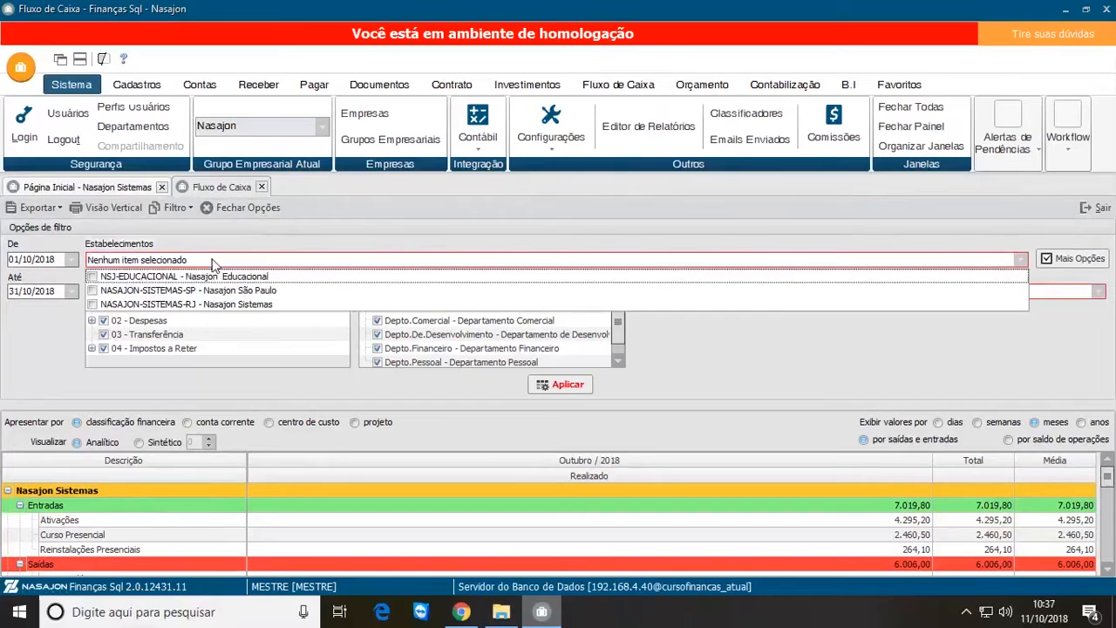
click(93, 305)
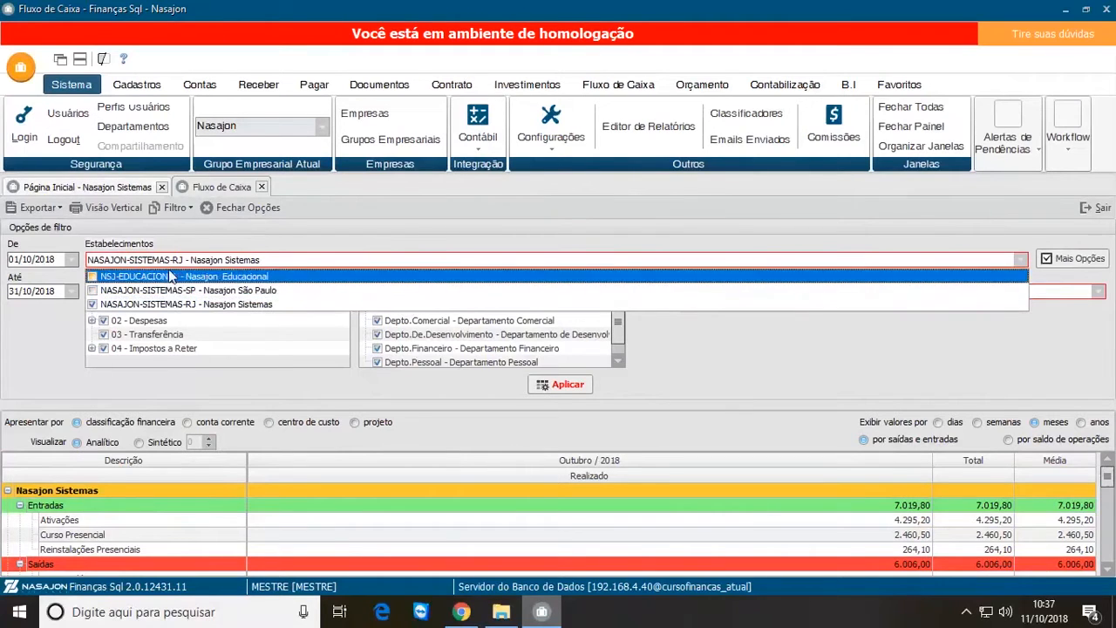
click(772, 369)
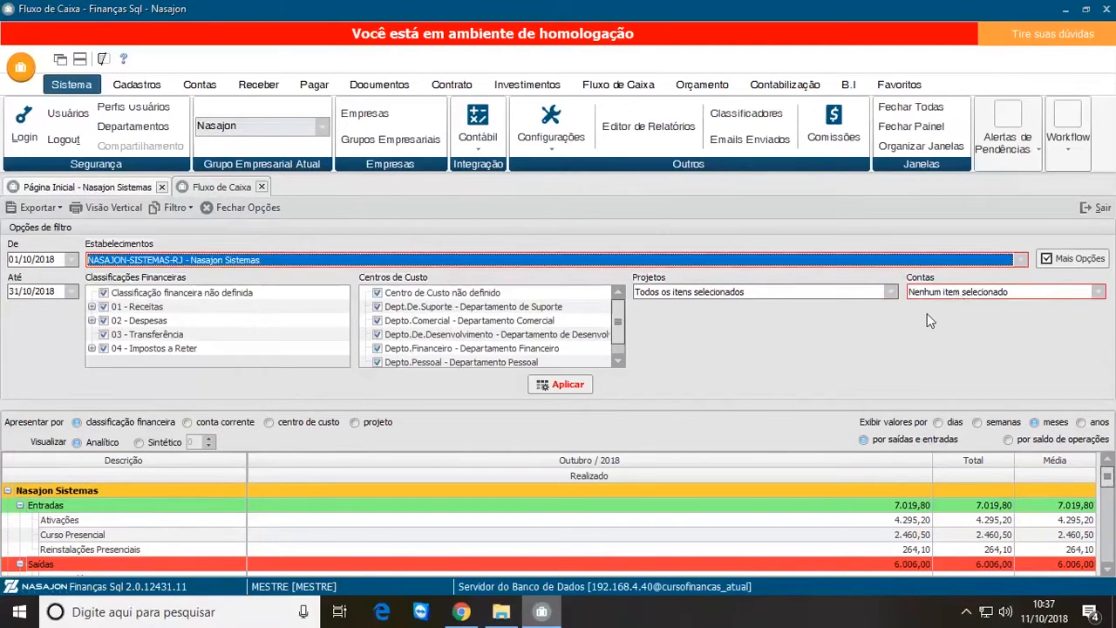
Step: Select all accounts in the filter options and apply the filter to the cash flow
click(963, 294)
click(957, 293)
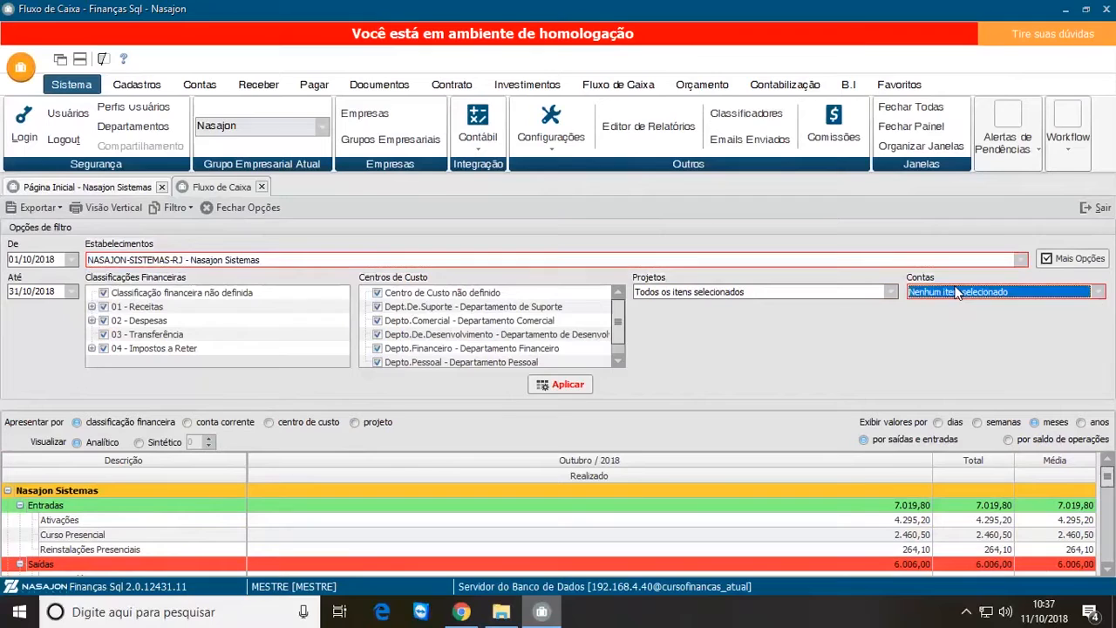
click(1098, 298)
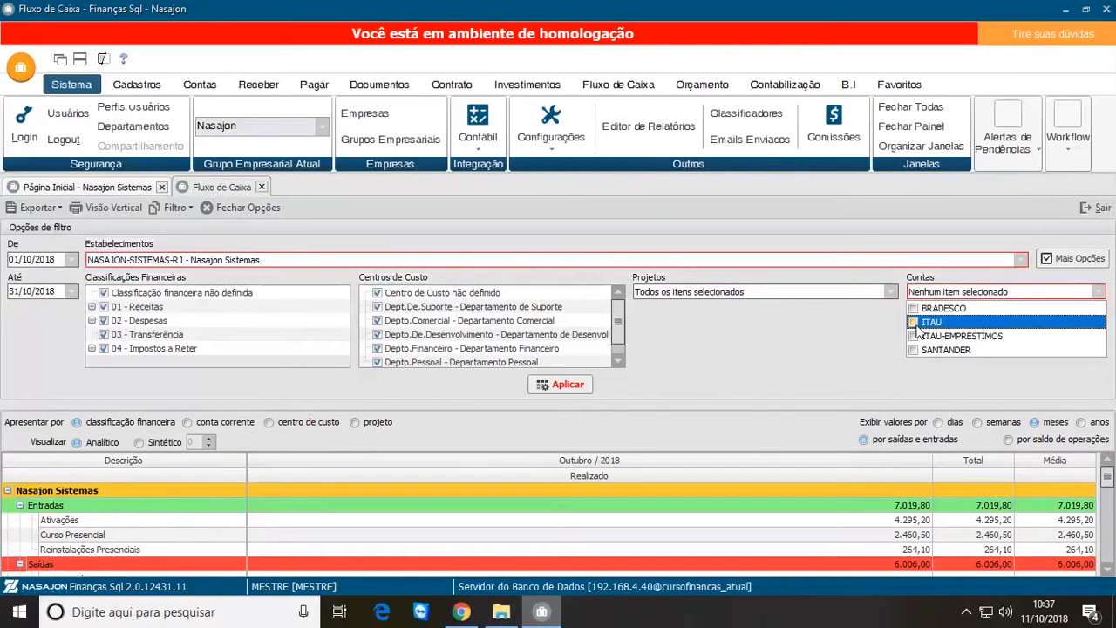
right_click(974, 306)
click(990, 318)
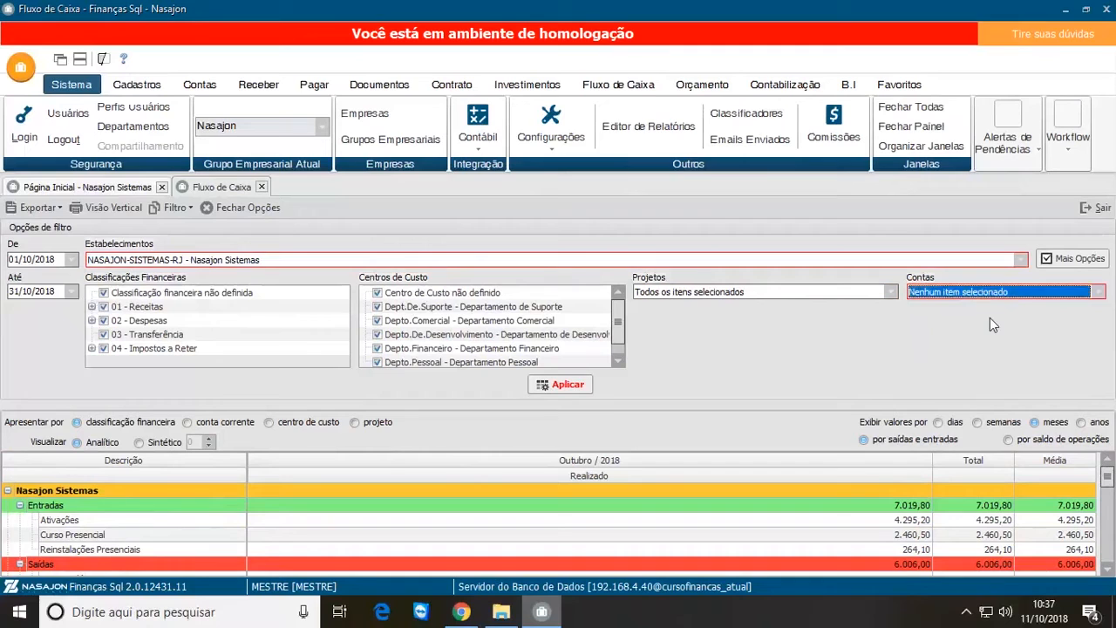
right_click(966, 293)
click(1022, 304)
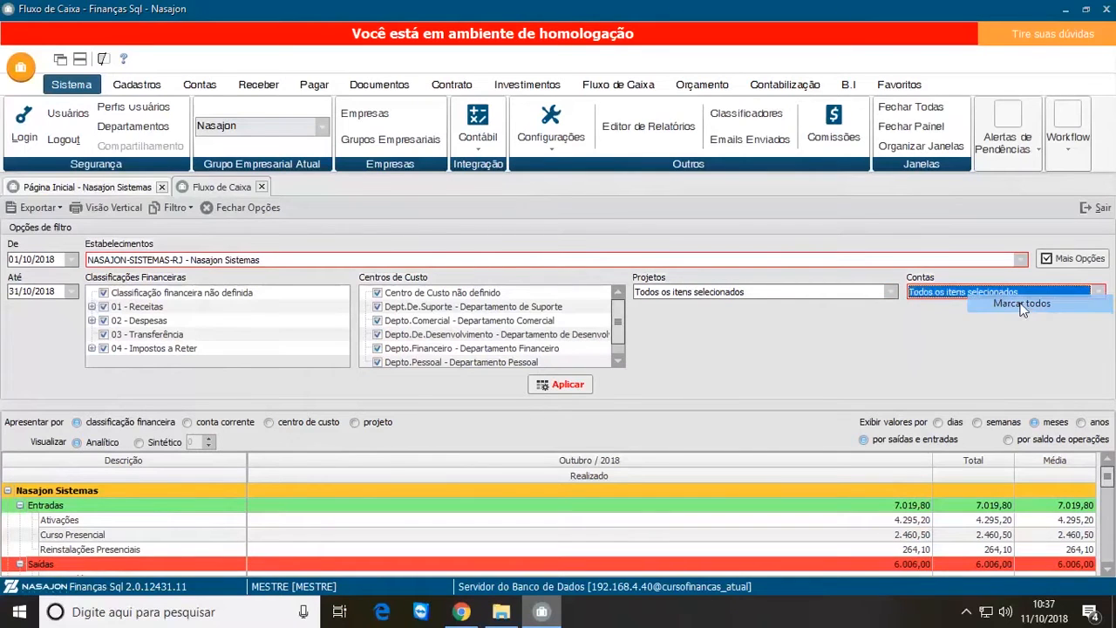
click(573, 384)
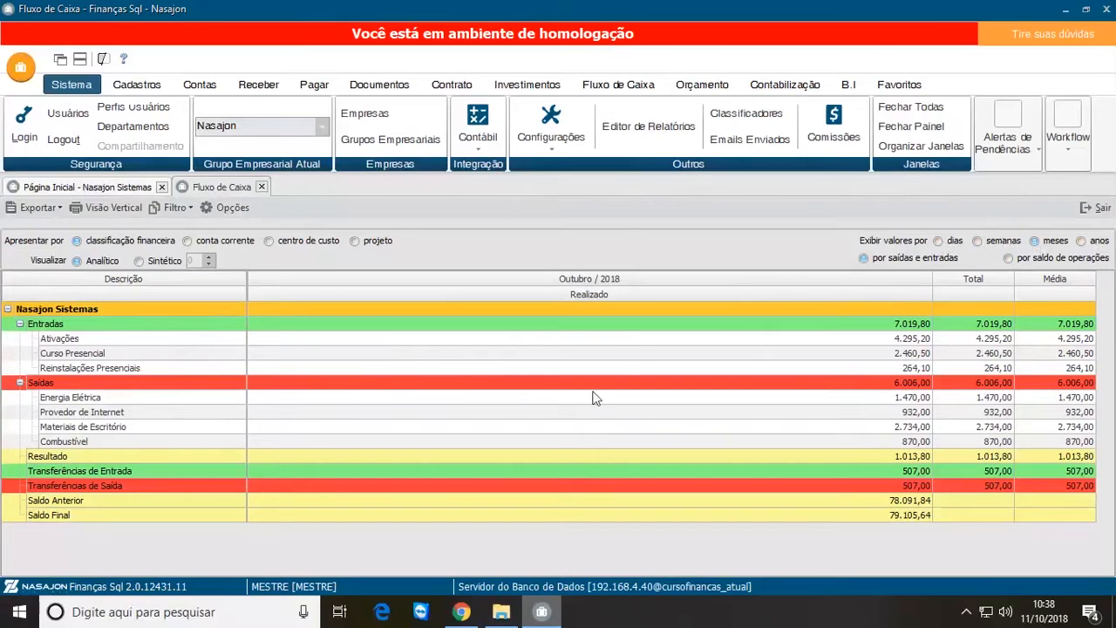
Step: Display the cash flow values by days and select the Saldo Final of 02/10/2018
click(939, 242)
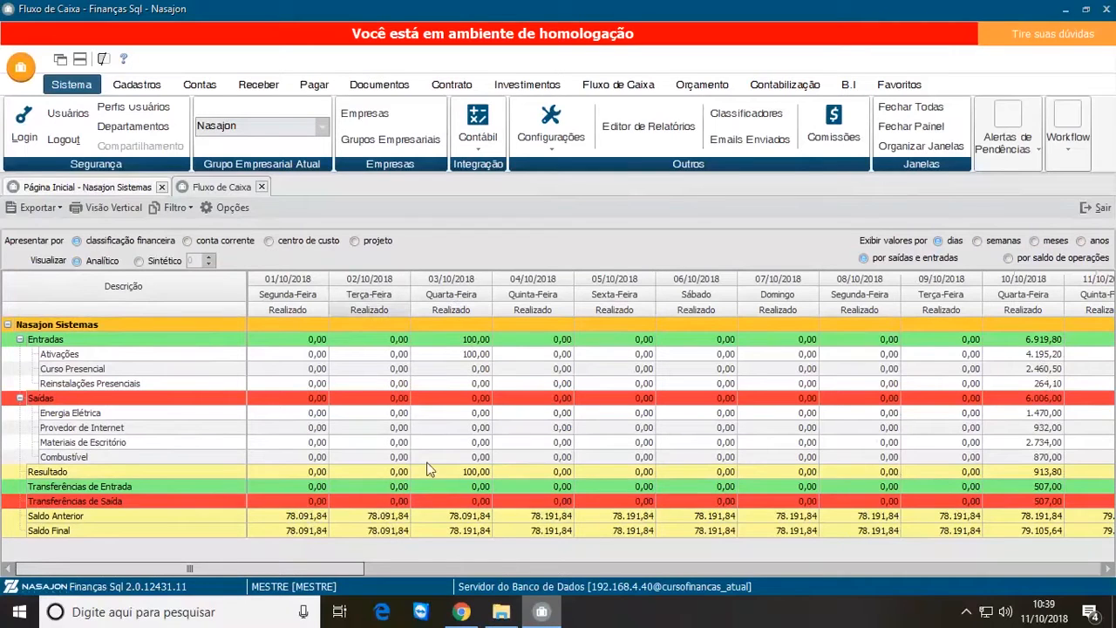
click(390, 532)
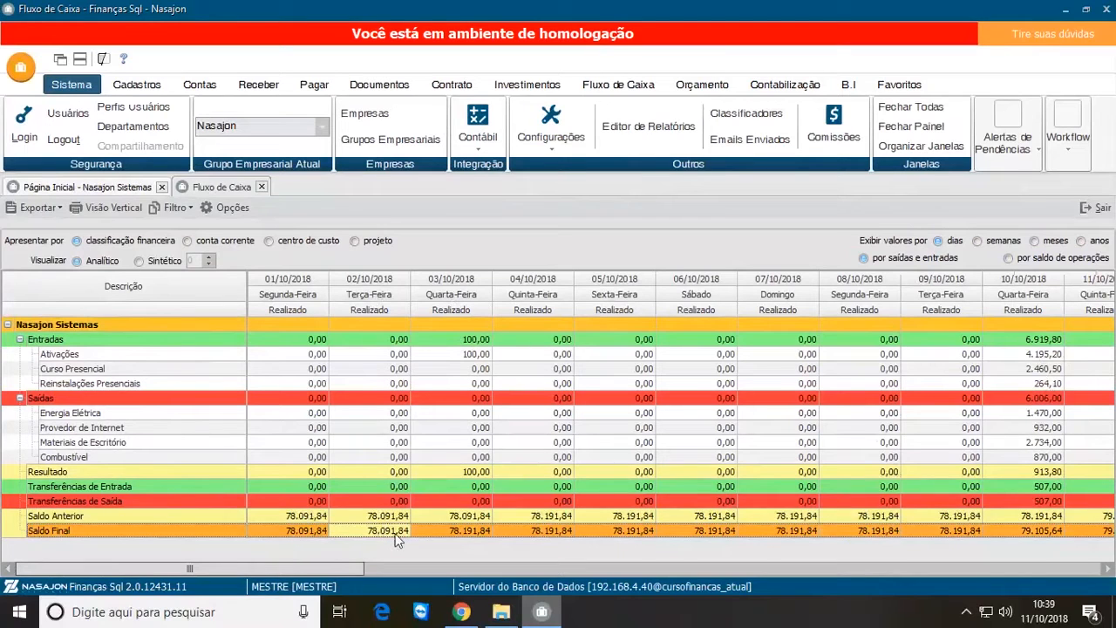
Step: Check the Saldo Anterior and Saldo Final of 03/10/2018 and 10/10/2018, and the month's Total and Média columns
click(472, 516)
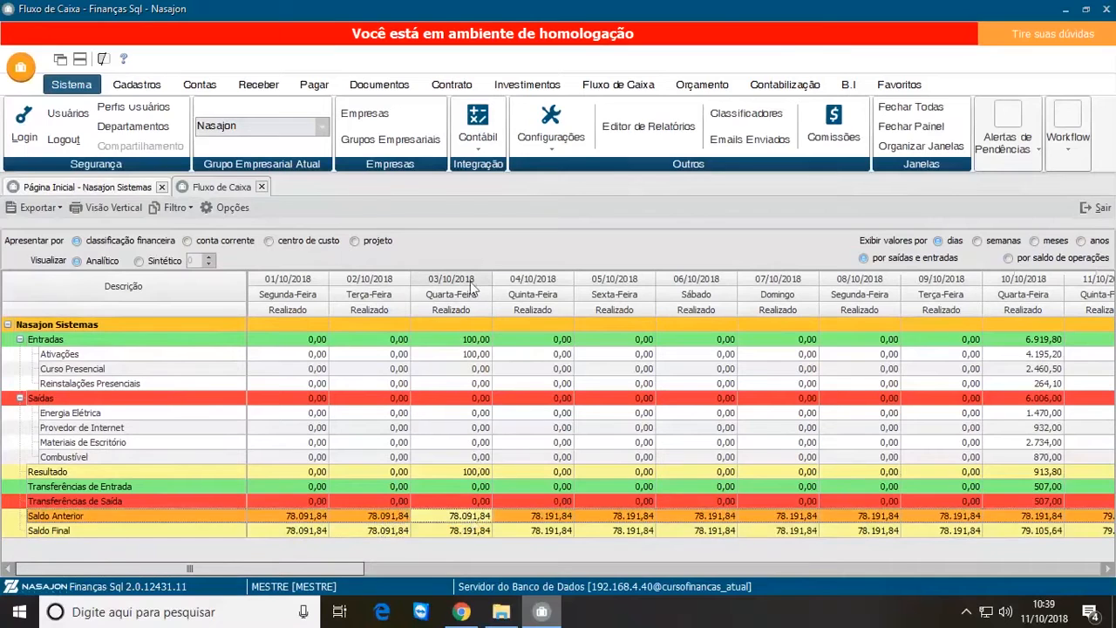
click(469, 533)
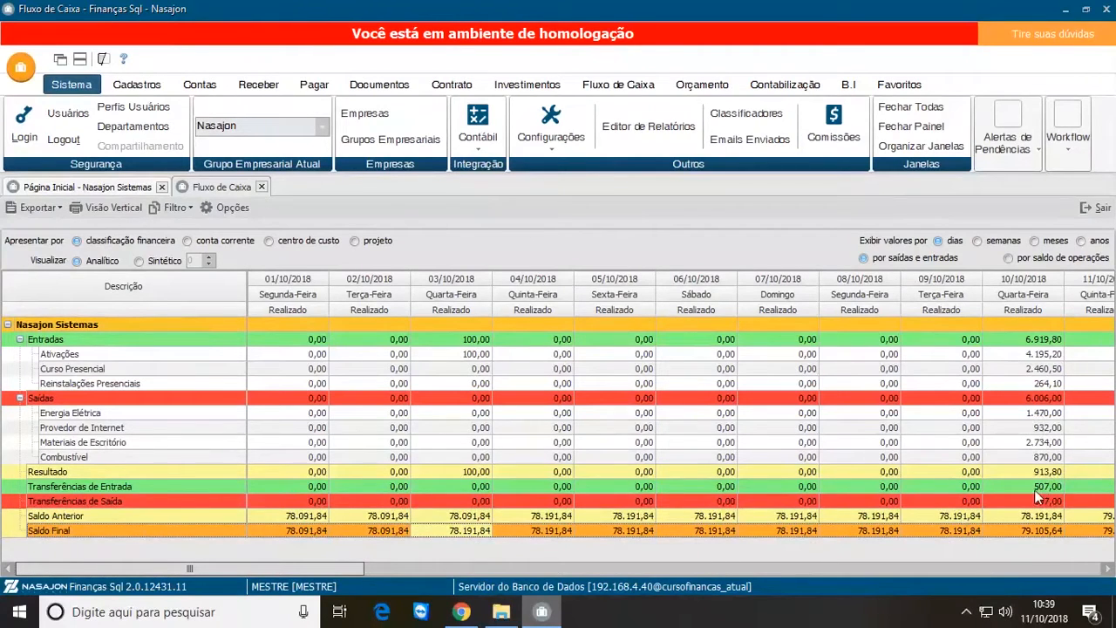
click(1042, 516)
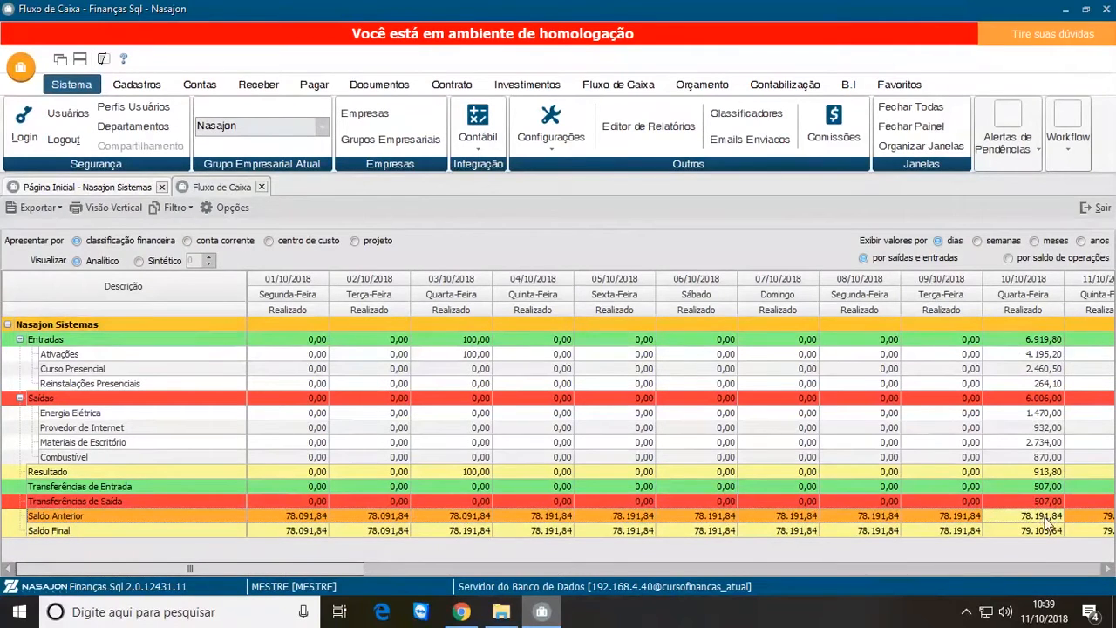
click(1037, 532)
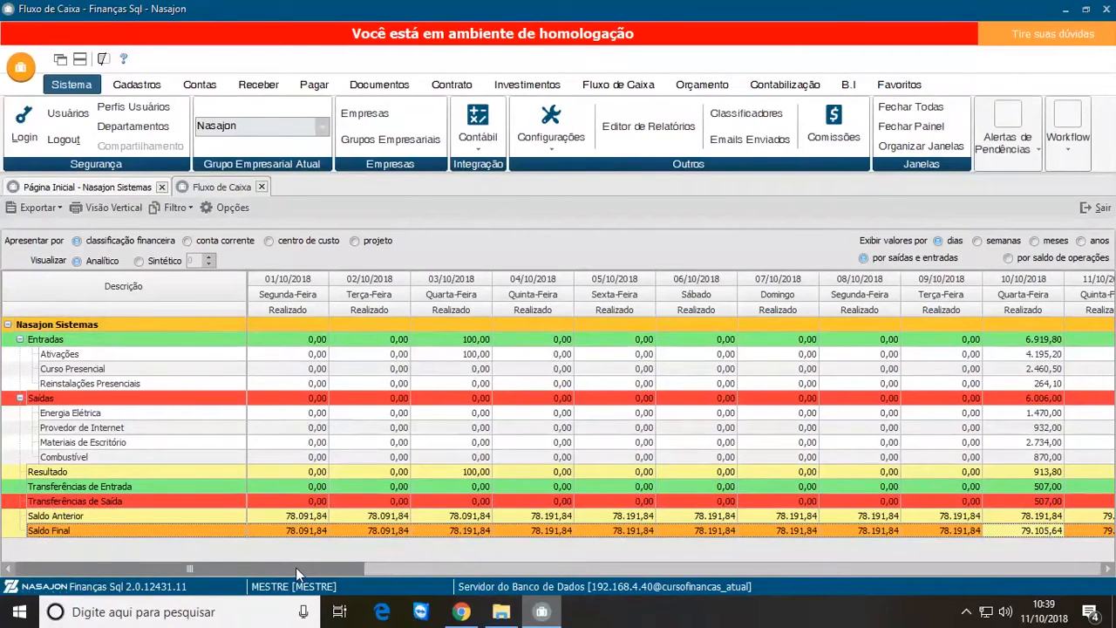
drag(296, 567, 1062, 566)
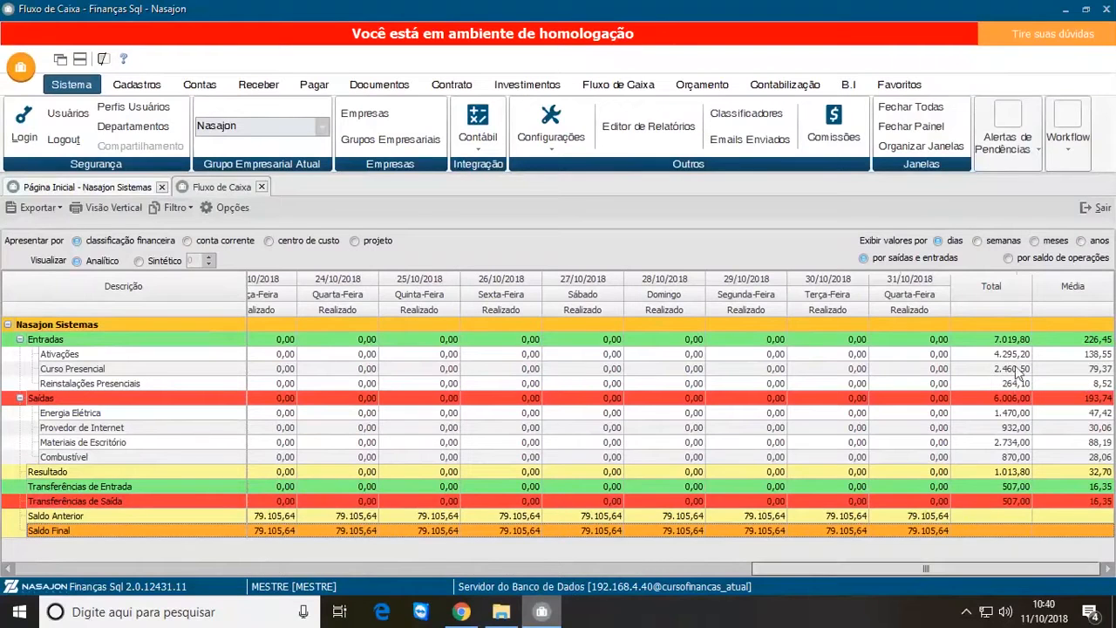
Step: Display the values by semanas and inspect the details of Ativações for the week 07/10/2018 - 13/10/2018
click(977, 241)
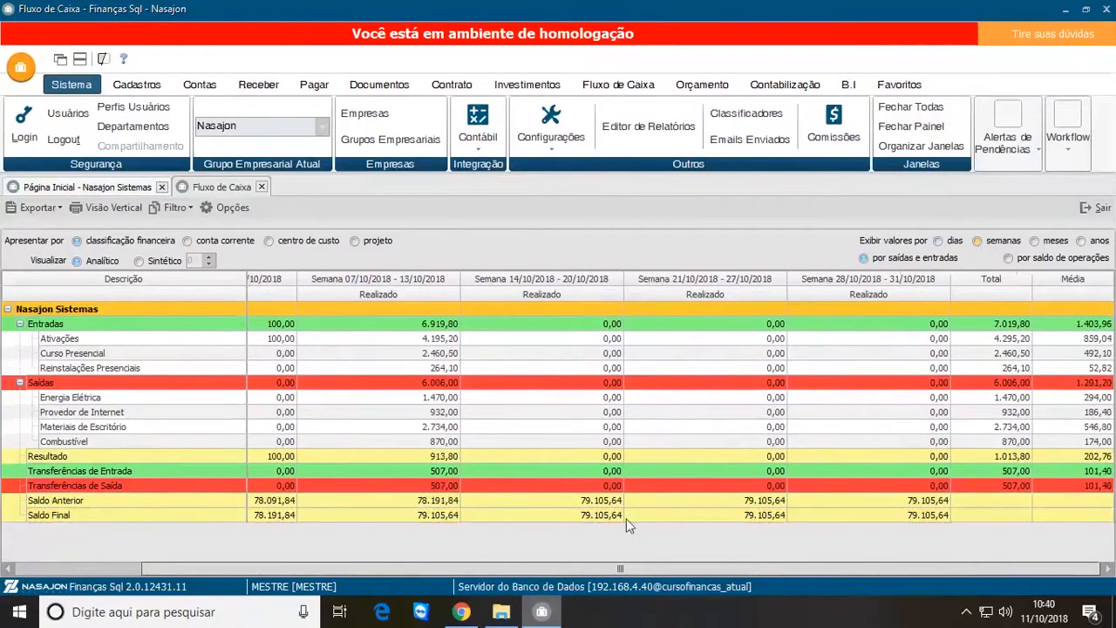
drag(937, 567, 713, 568)
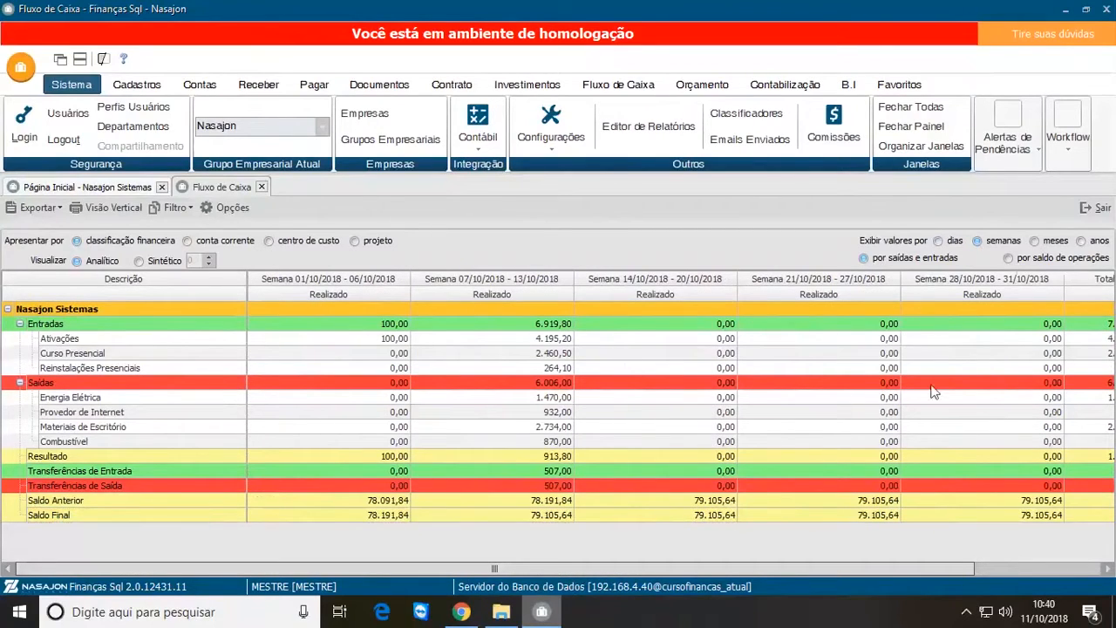
drag(408, 568, 695, 559)
drag(775, 566, 489, 559)
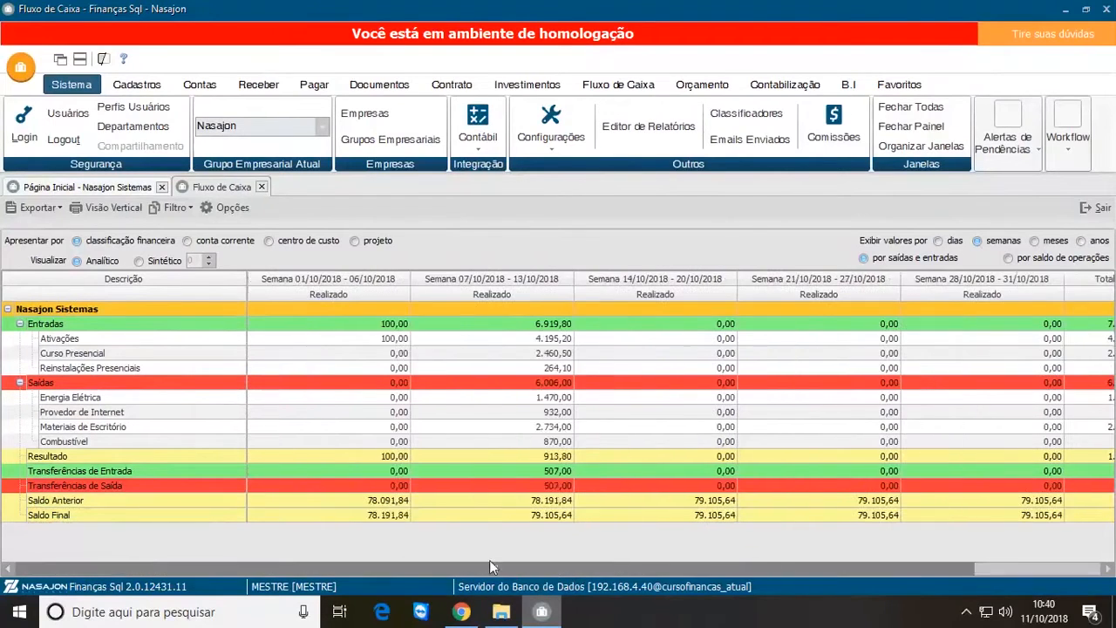
click(491, 342)
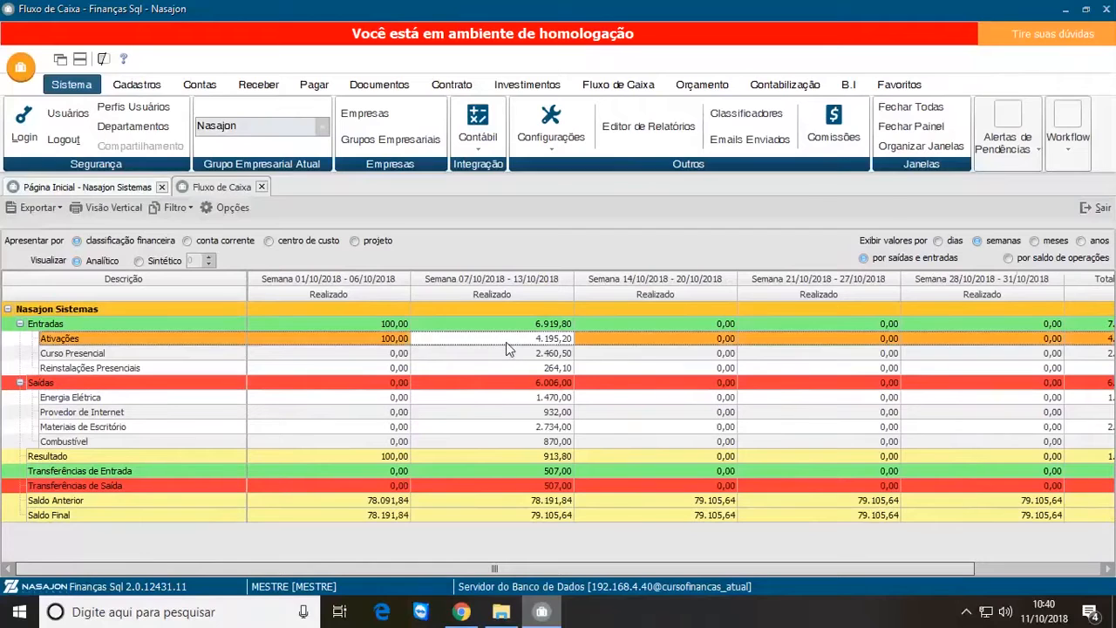
double_click(507, 343)
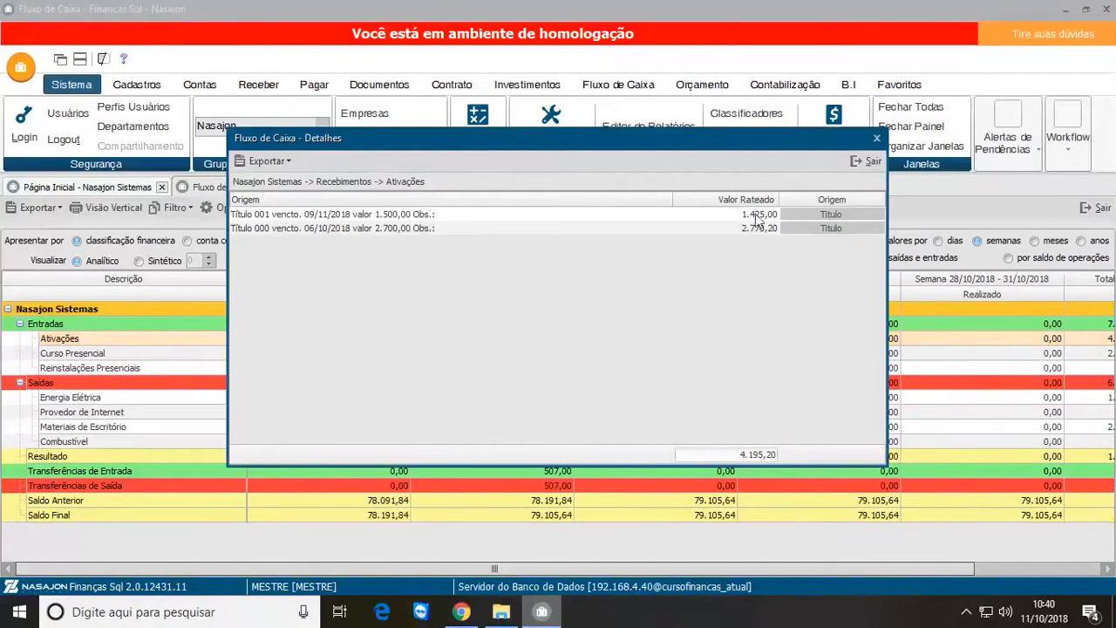
click(868, 163)
Step: Display the cash flow by anos and by meses, and show it por saldo de operações with the Saldo de operações group collapsed
click(1081, 242)
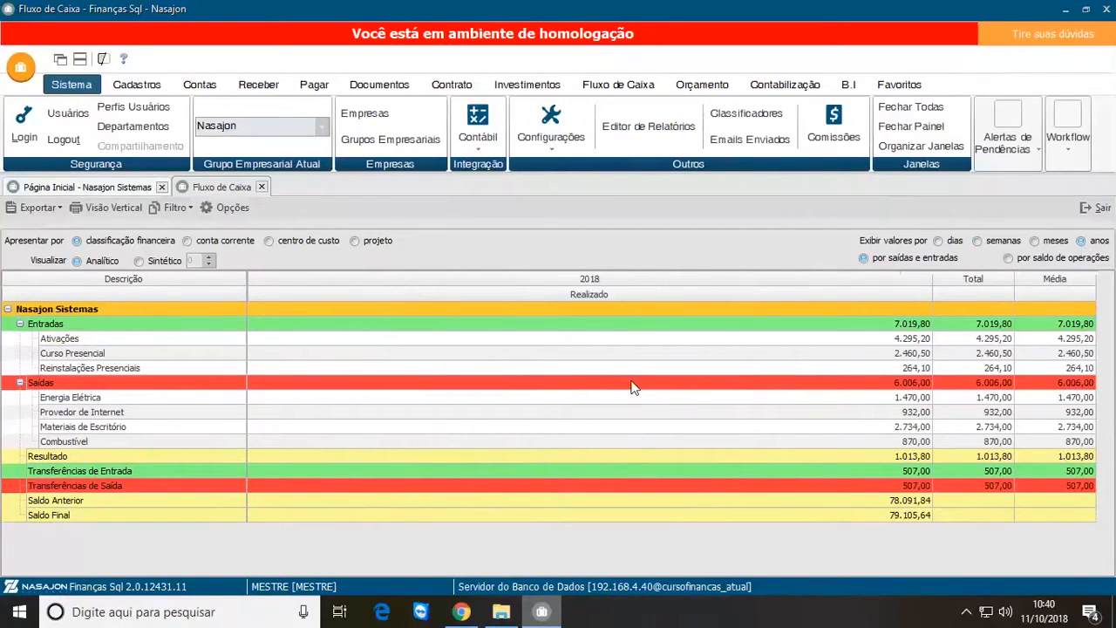
click(1035, 242)
click(1009, 258)
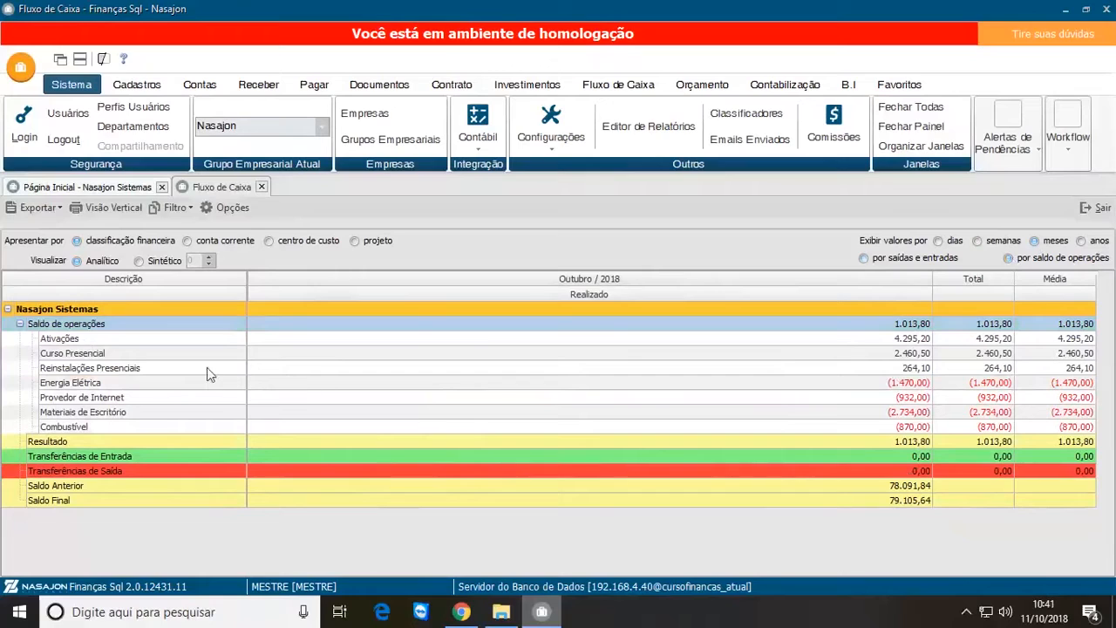
click(19, 324)
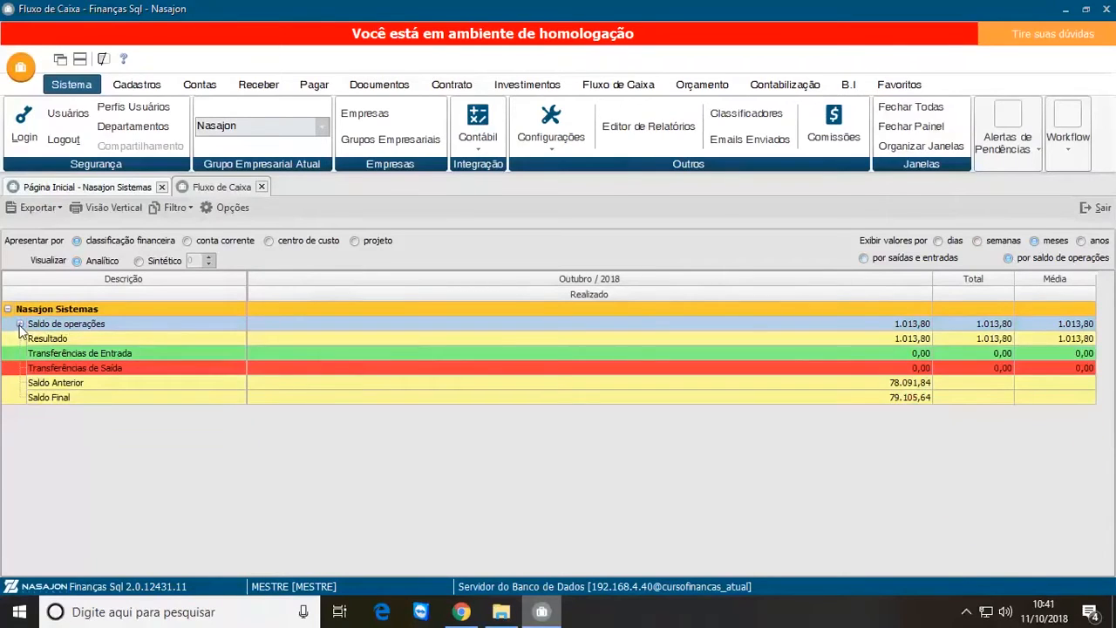
Step: Compare the monthly cash flow por saídas e entradas with por saldo de operações, and select the Resultado por saídas e entradas
click(877, 260)
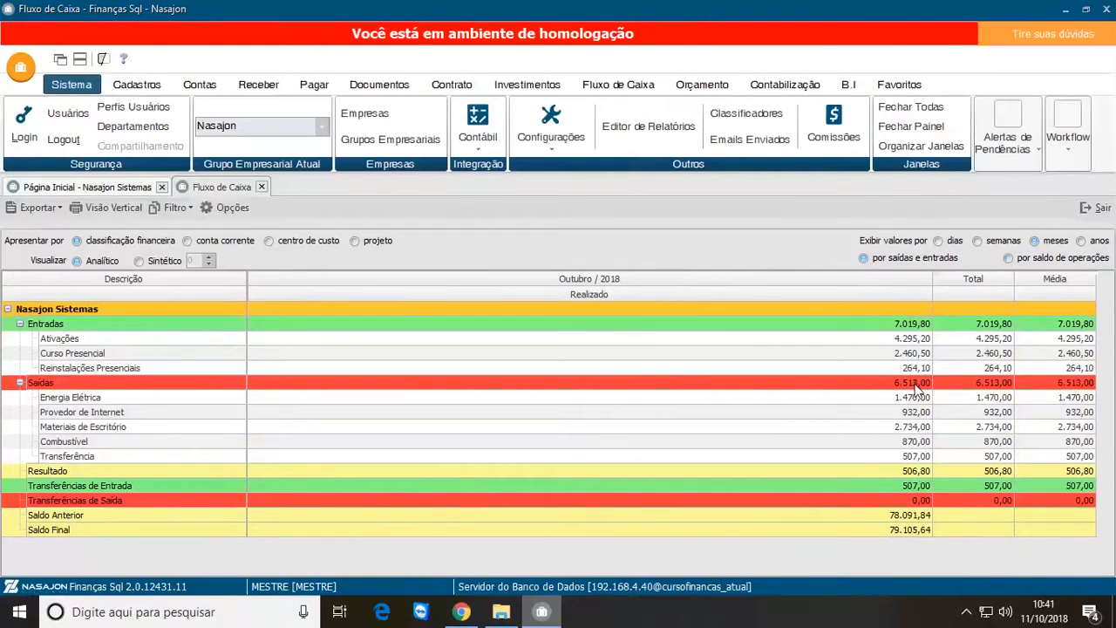
click(1009, 258)
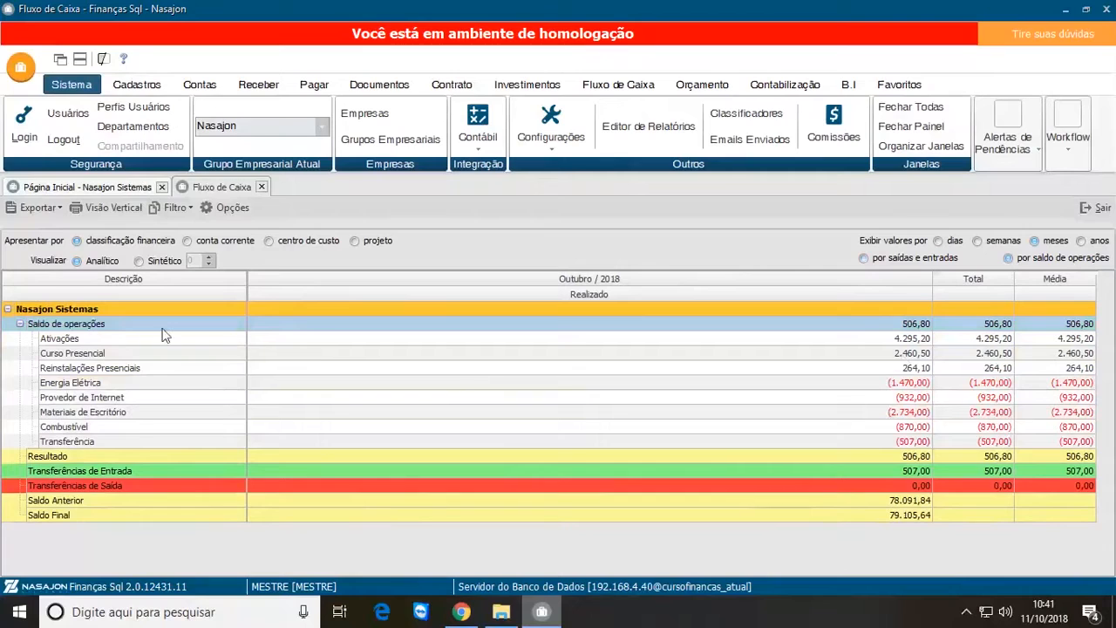
click(20, 324)
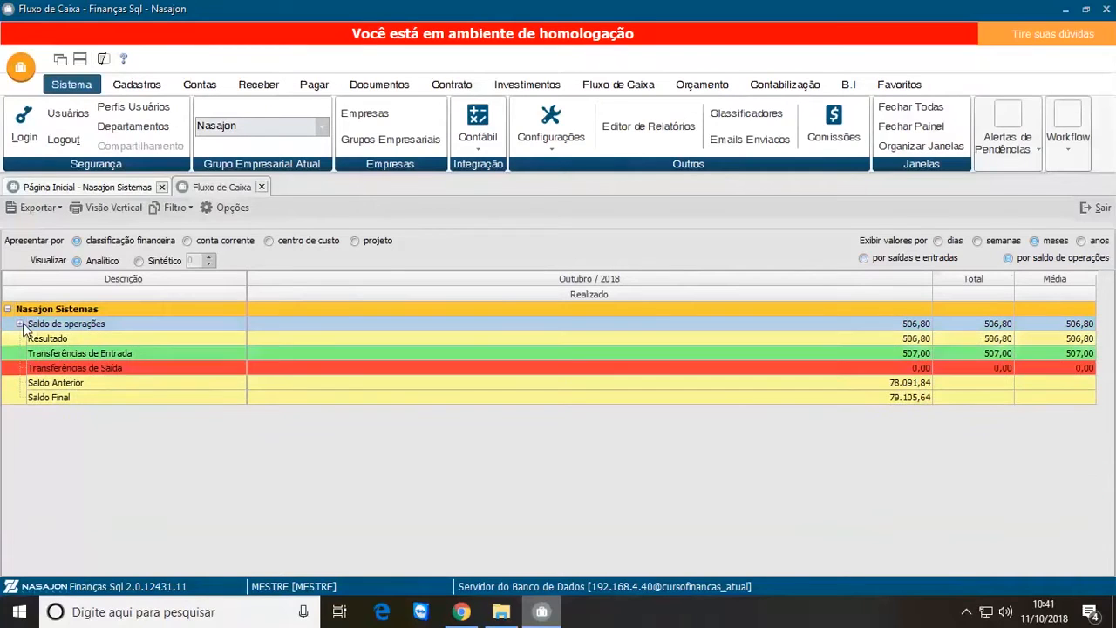
click(882, 259)
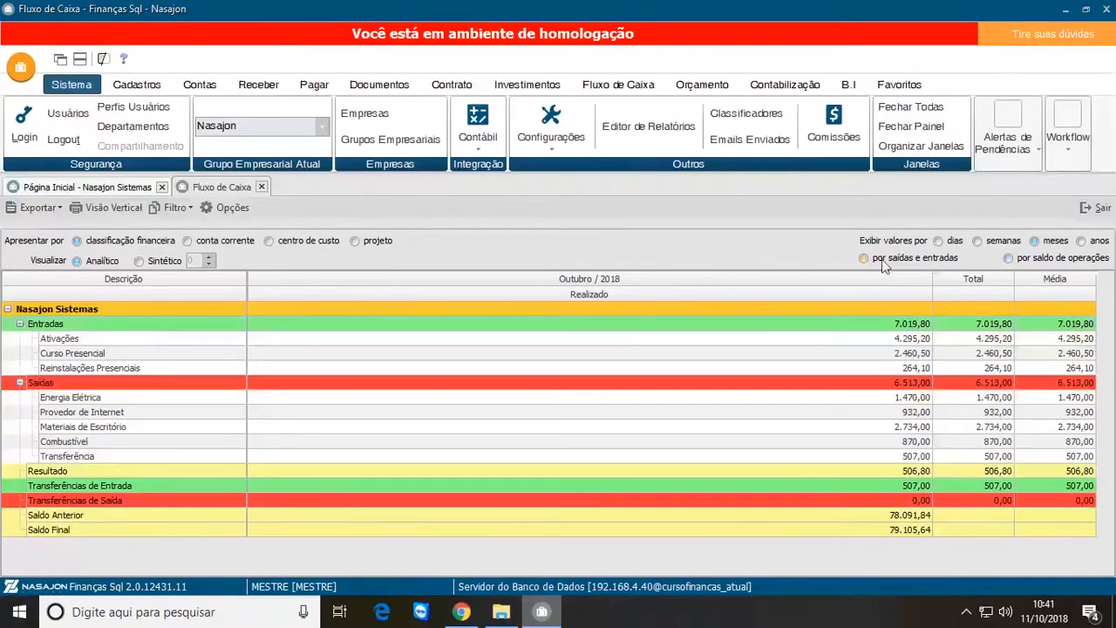
click(1009, 258)
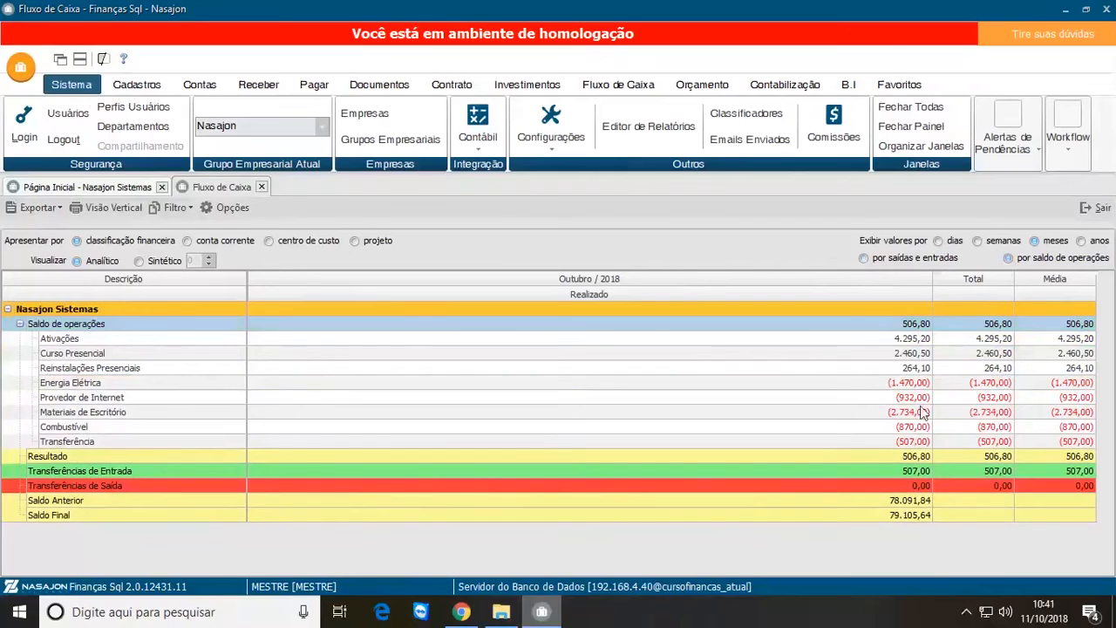
click(864, 258)
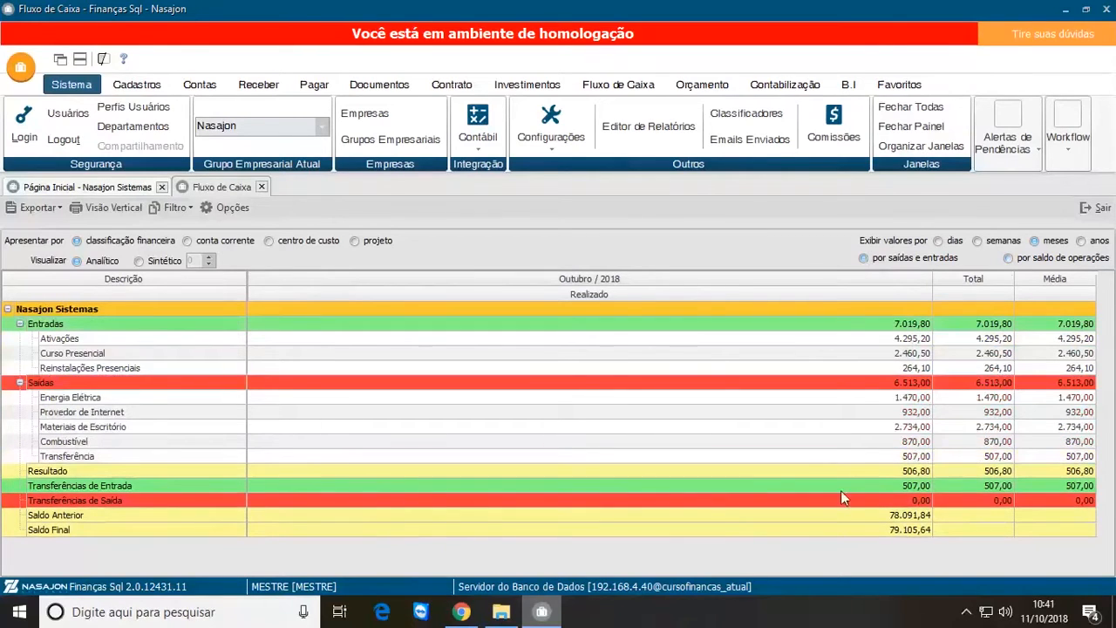
click(916, 473)
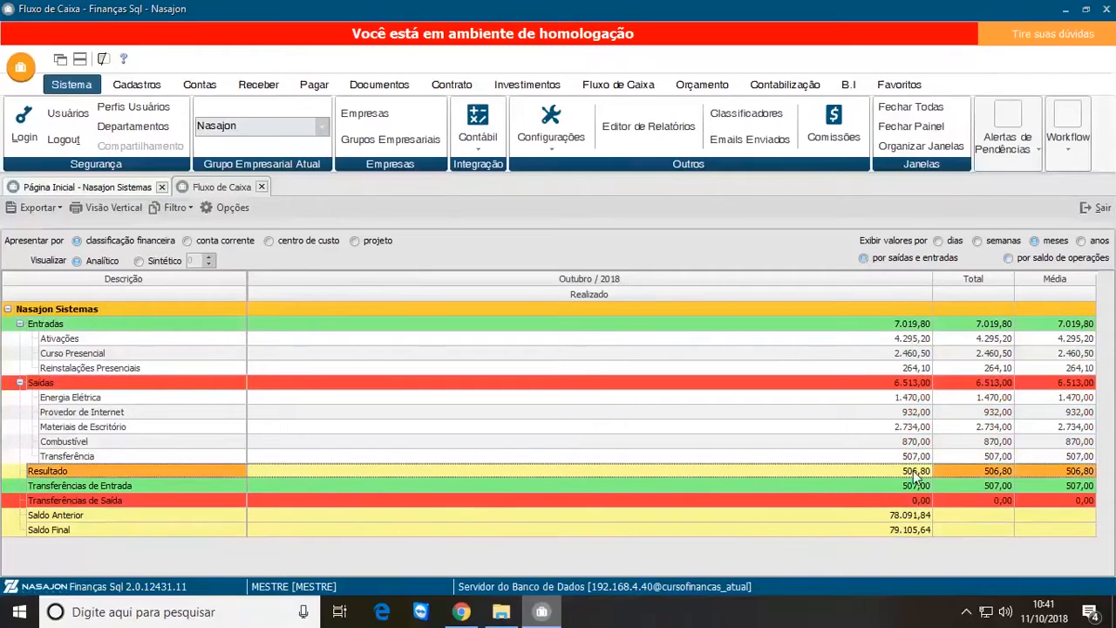
Step: Show the cash flow por saldo de operações and examine the Outubro / 2018 values of its income and expense classifications
click(1008, 259)
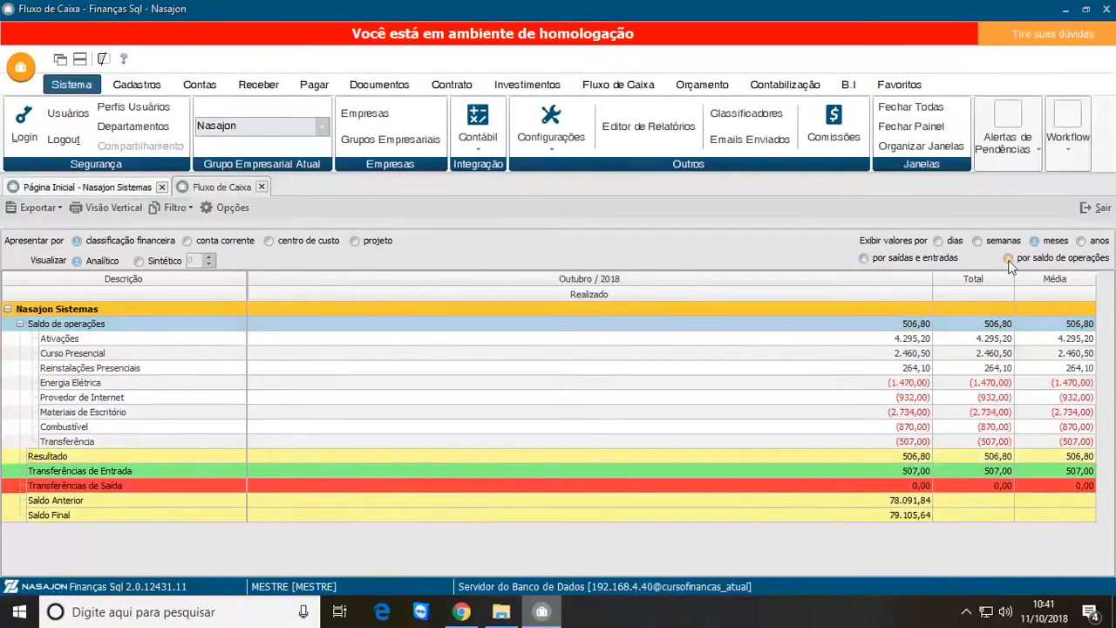
click(19, 324)
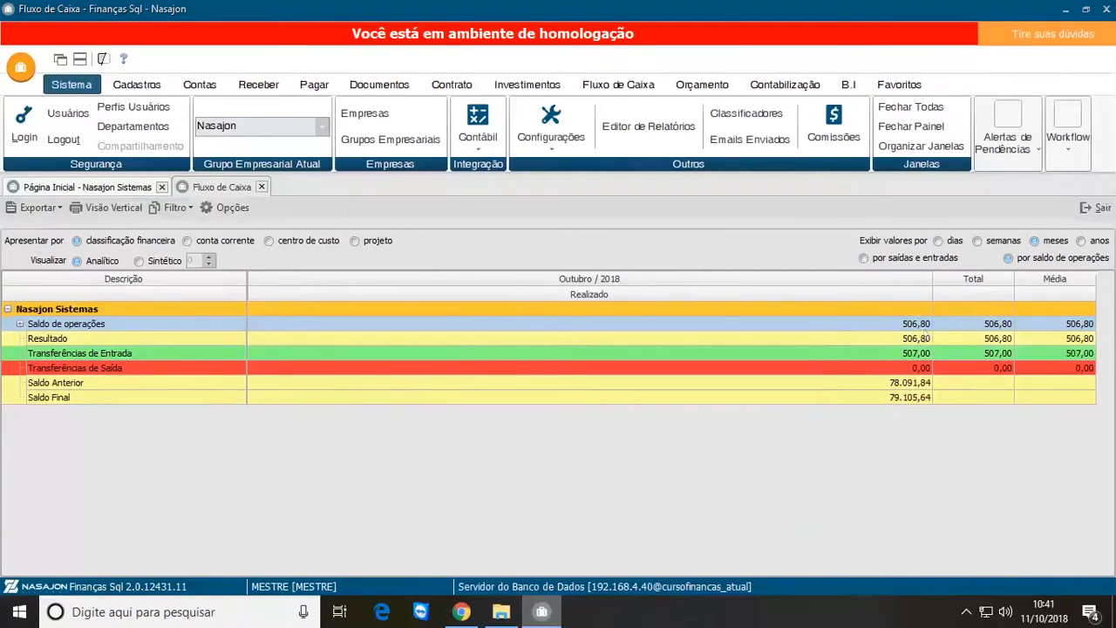
click(20, 324)
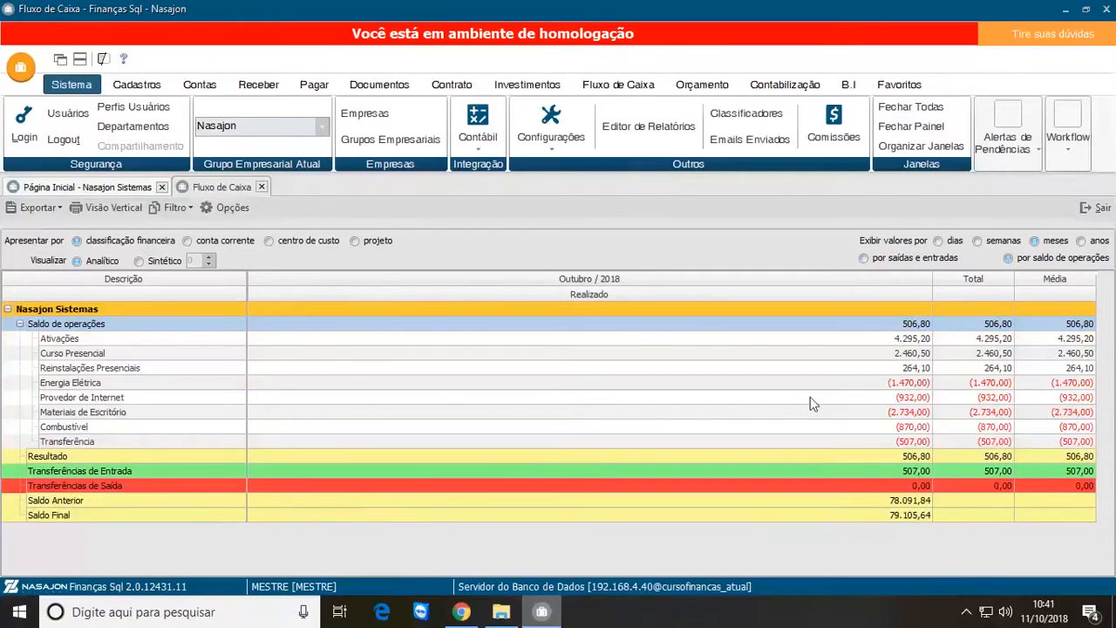
click(897, 341)
click(899, 354)
click(898, 368)
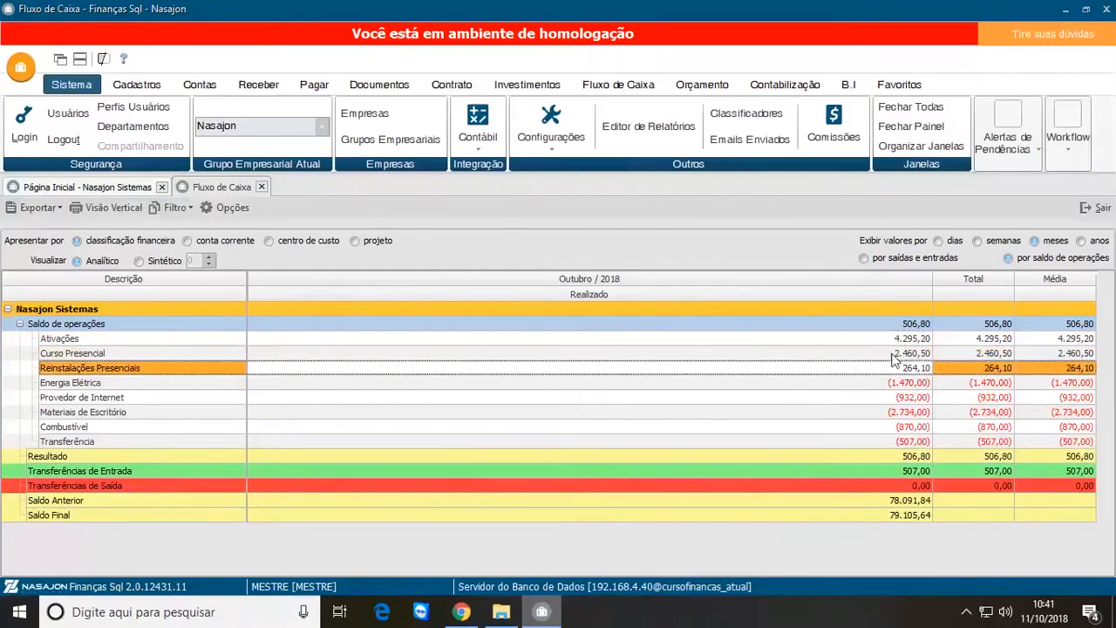
click(892, 396)
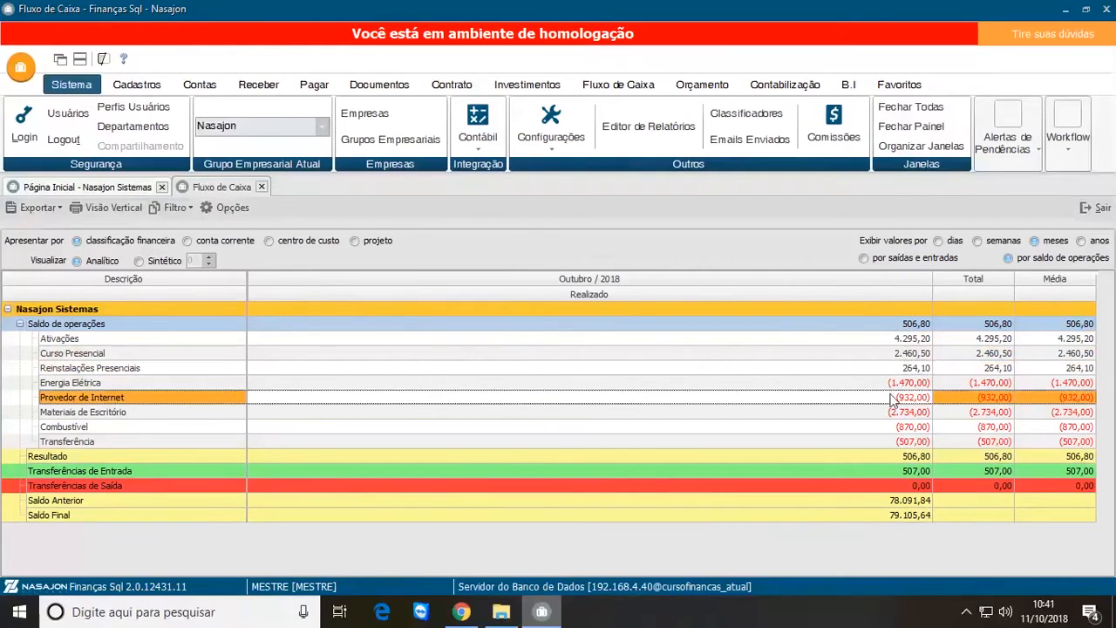
click(888, 413)
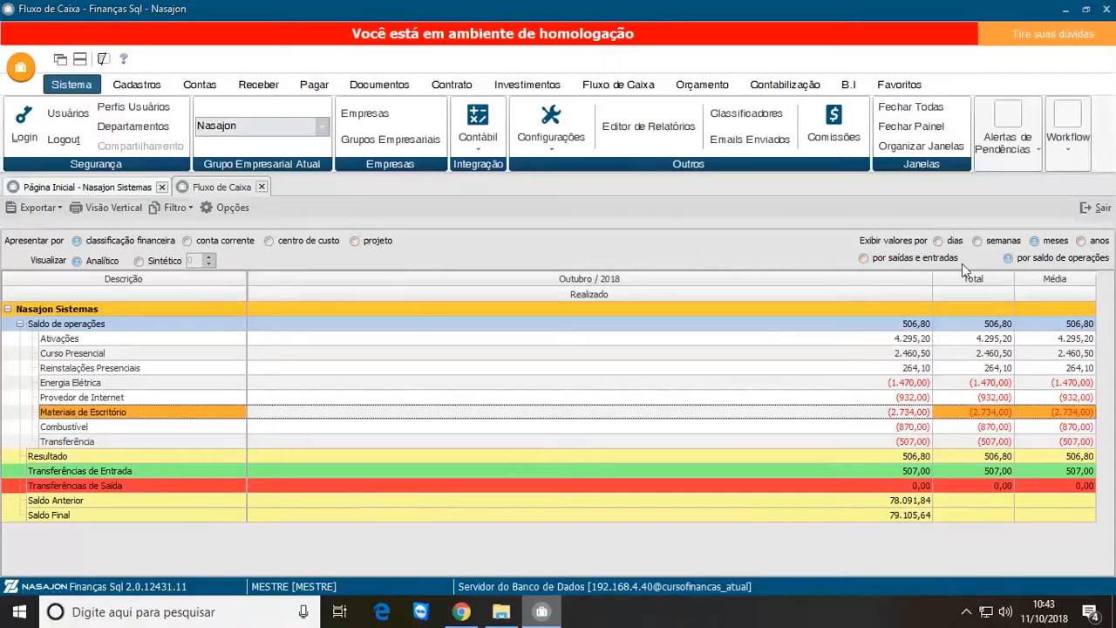
Step: Show the cash flow por saídas e entradas, and compare the Sintético view with the Analítico view of the classifications
click(864, 258)
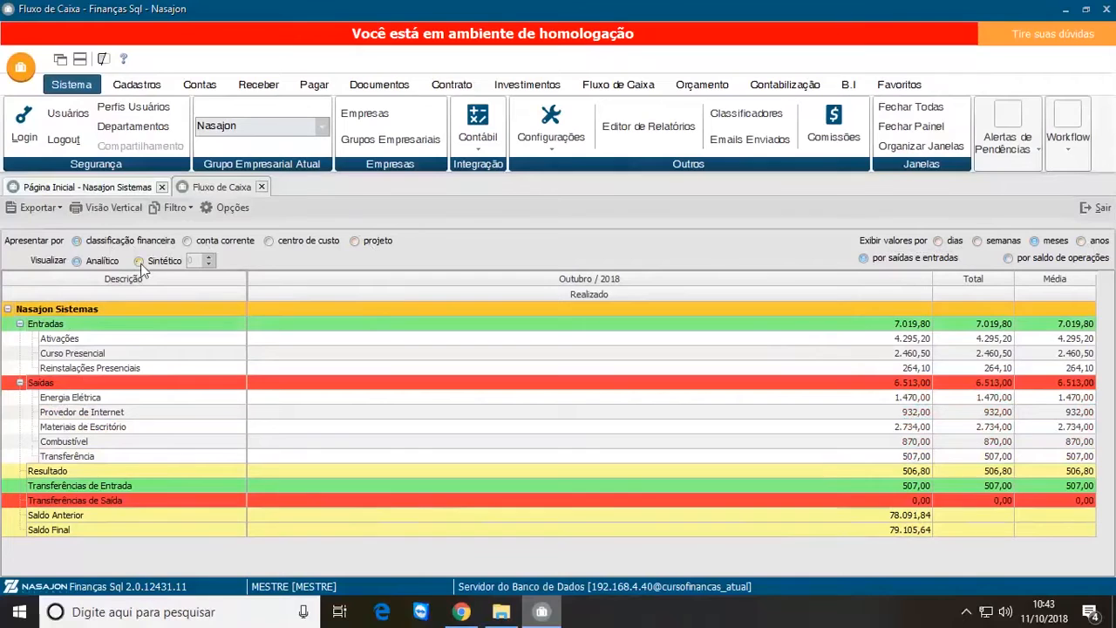
click(138, 262)
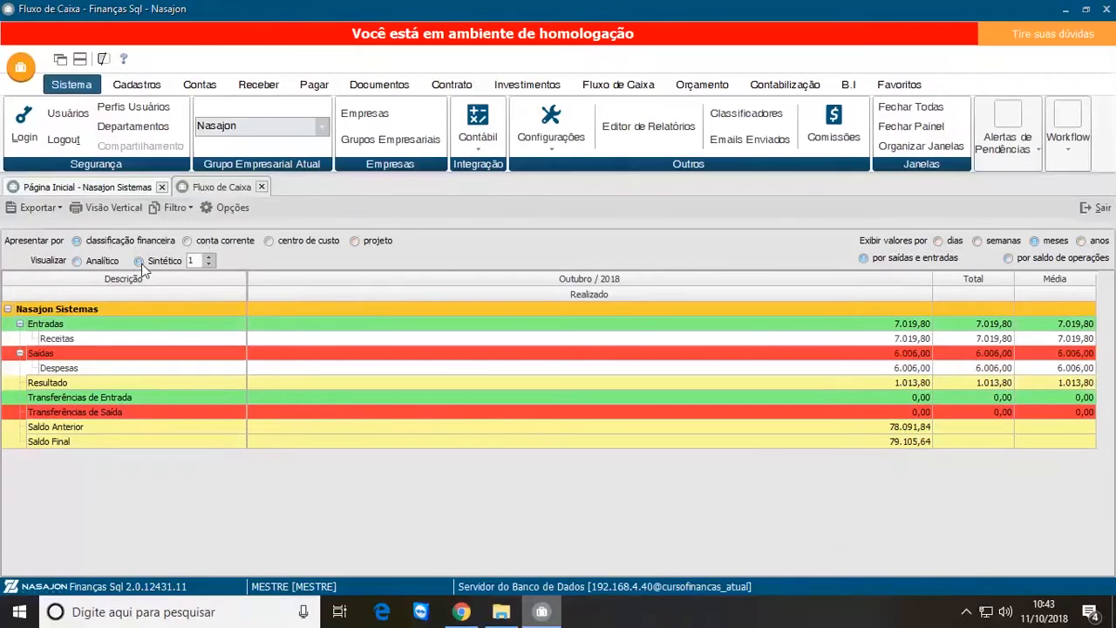
click(78, 263)
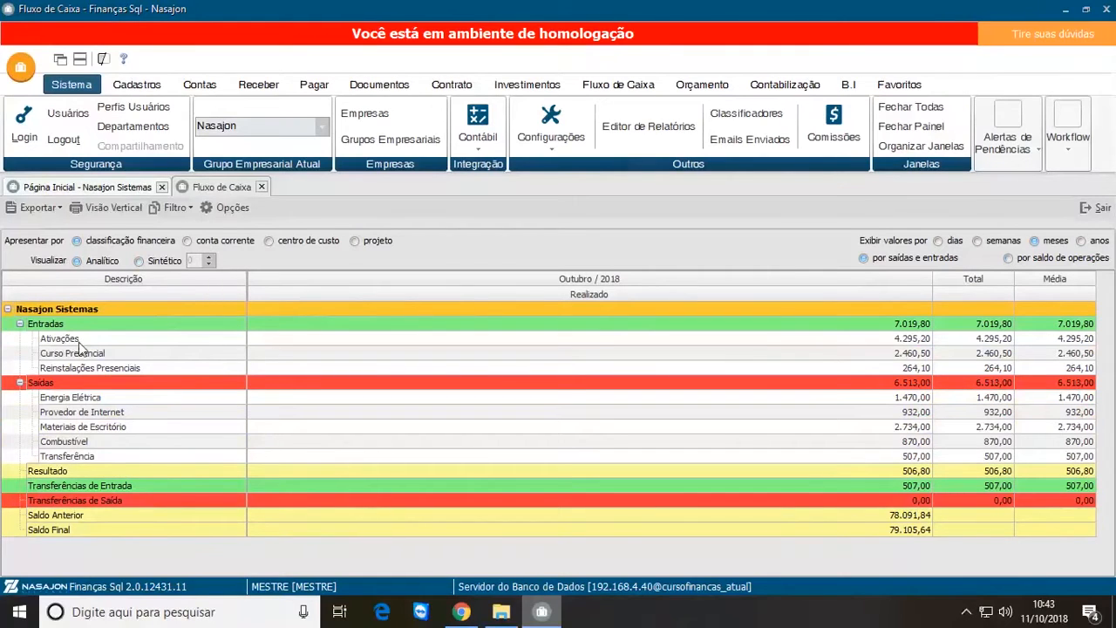
click(206, 342)
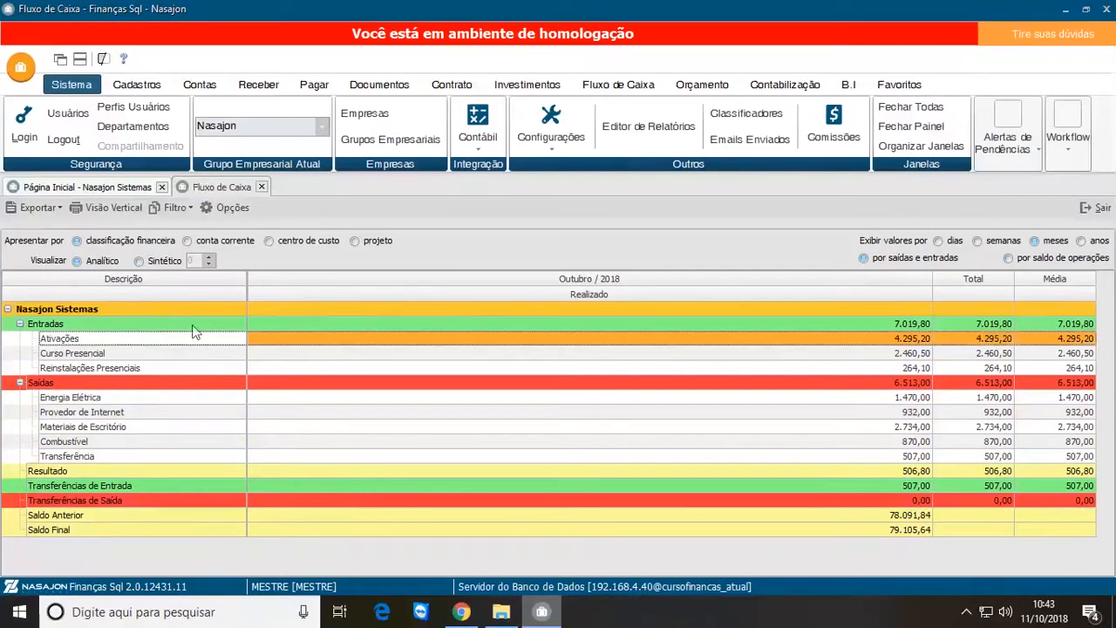
Step: Visualise the cash flow as Sintético, compare levels 1 and 2, and set the level to 3
click(139, 260)
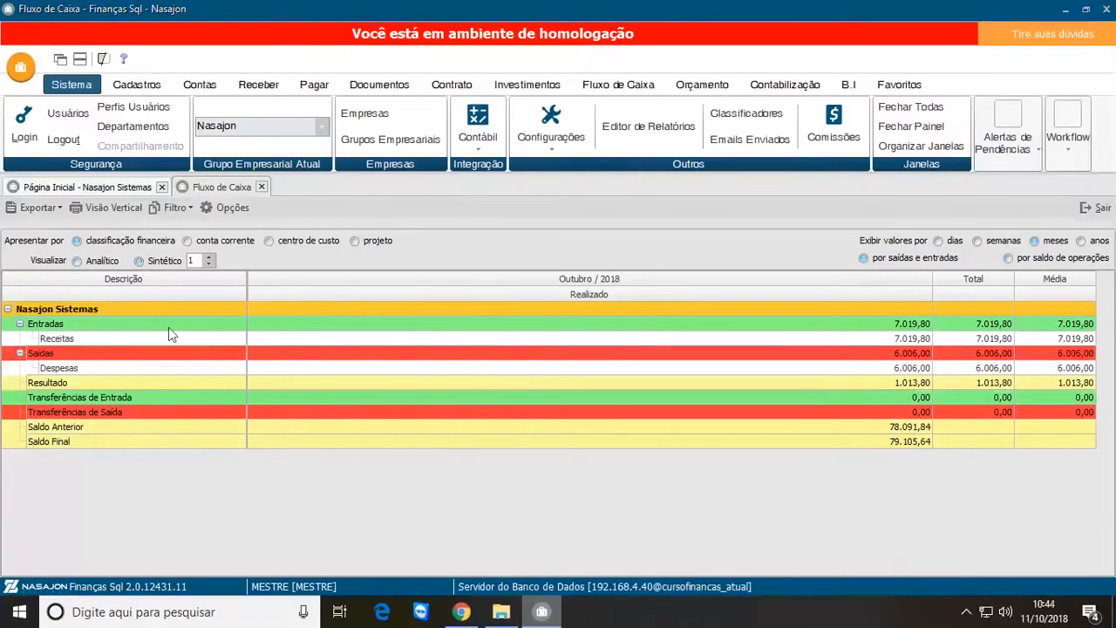
click(209, 258)
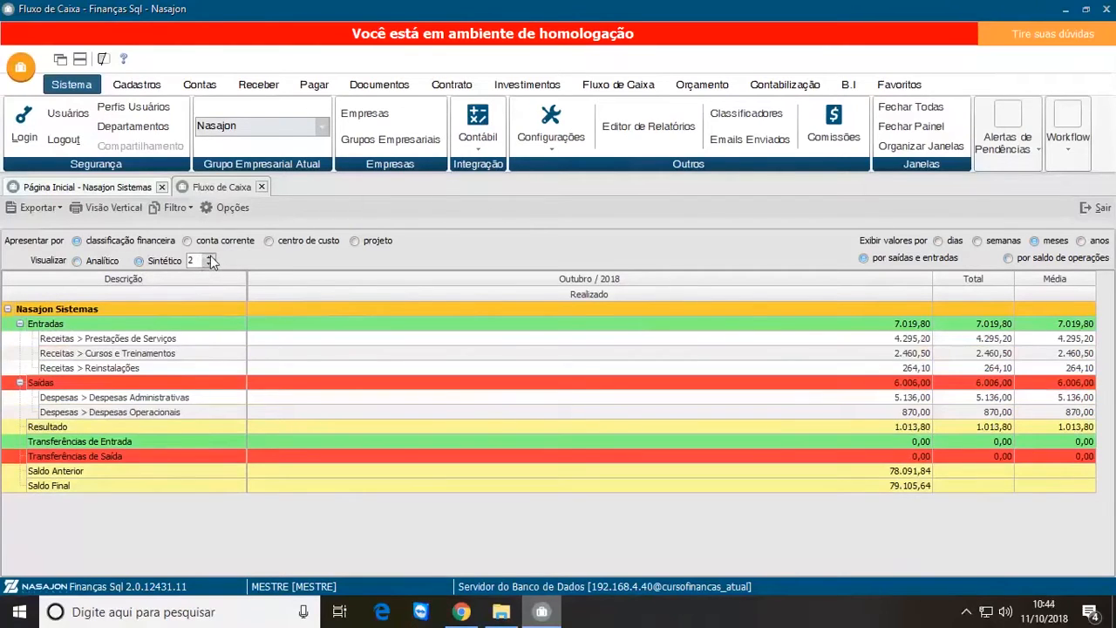
click(209, 264)
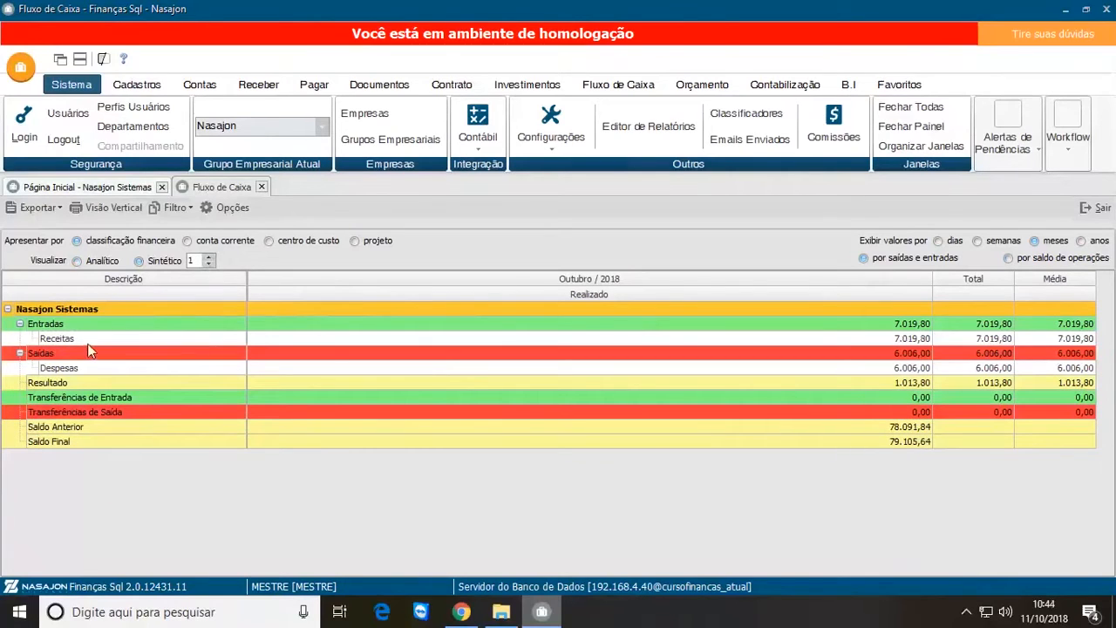
click(208, 257)
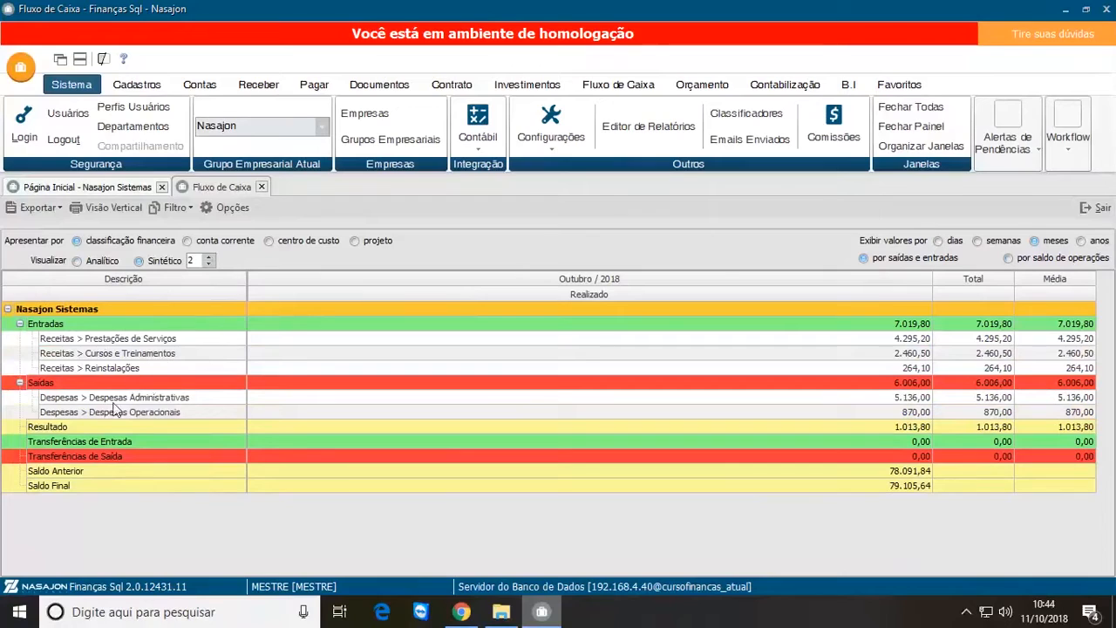
click(211, 258)
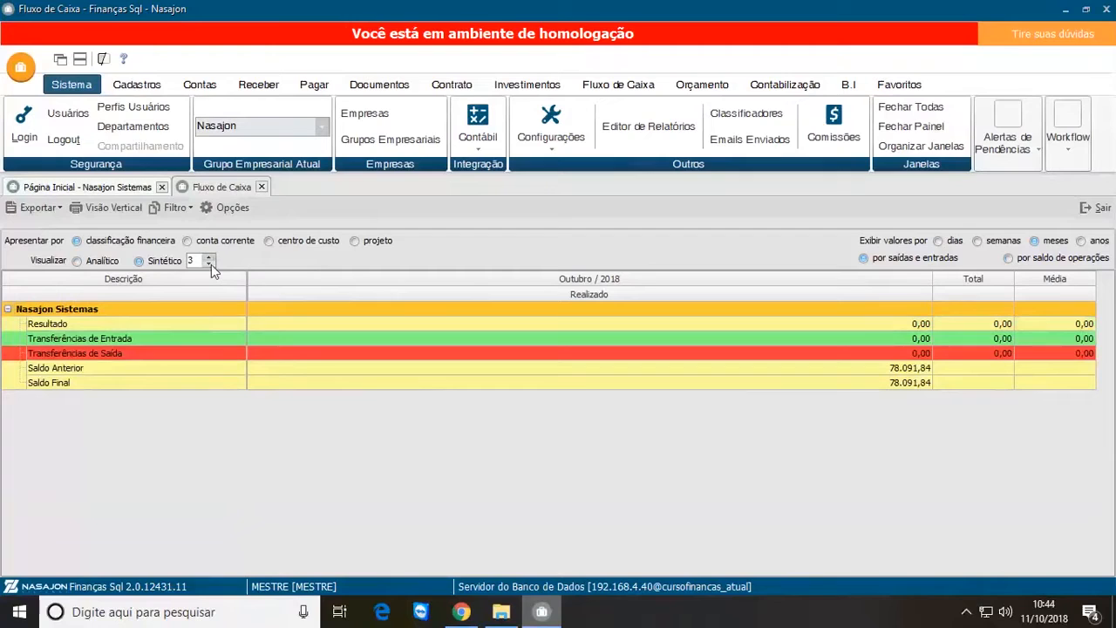
Step: Compare Receitas > Prestações de Serviços in the Sintético view at level 2 with Ativações in the Analítico view
click(211, 264)
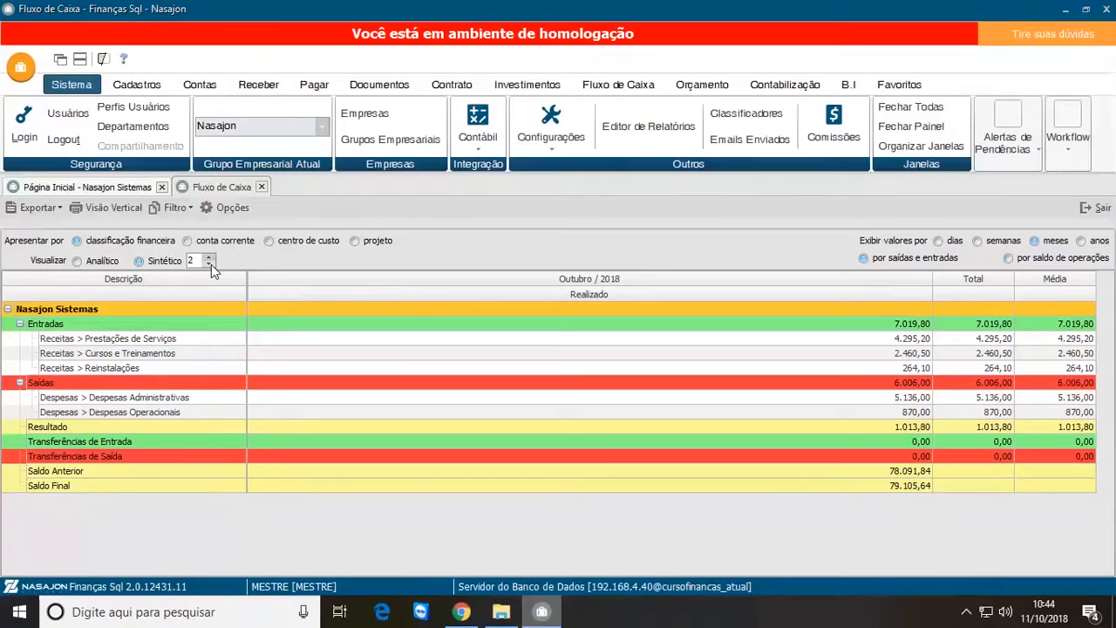
click(68, 341)
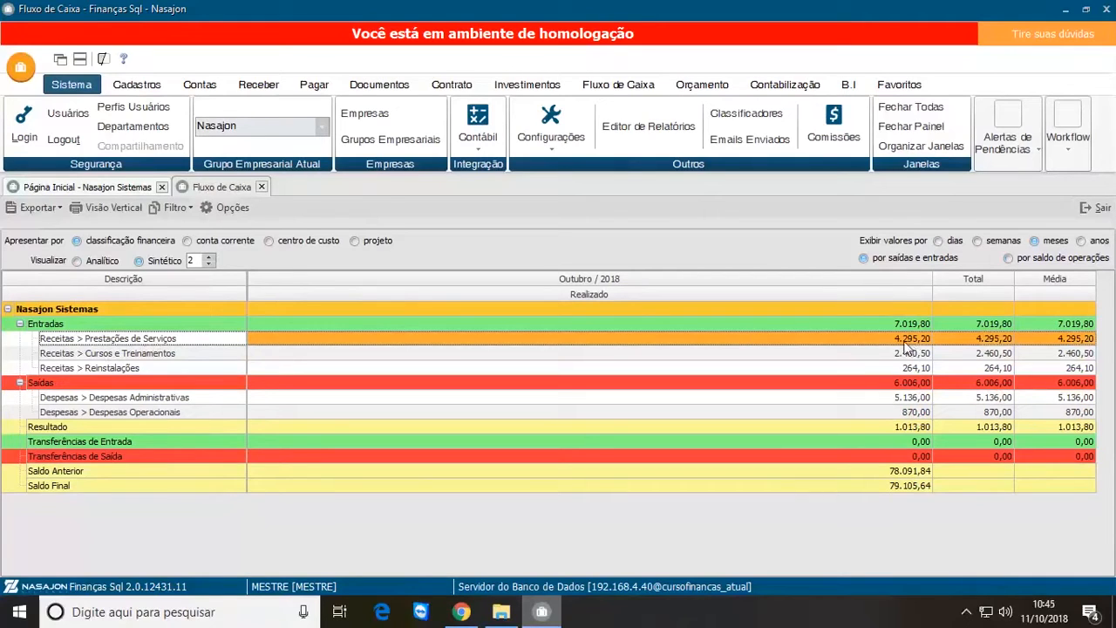
click(78, 260)
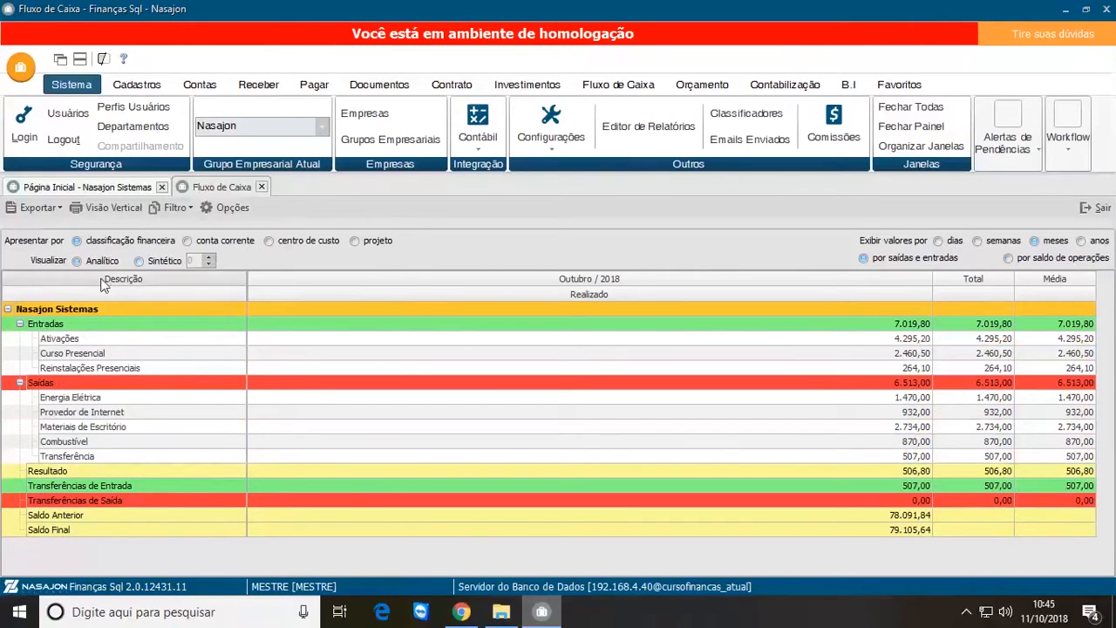
click(81, 340)
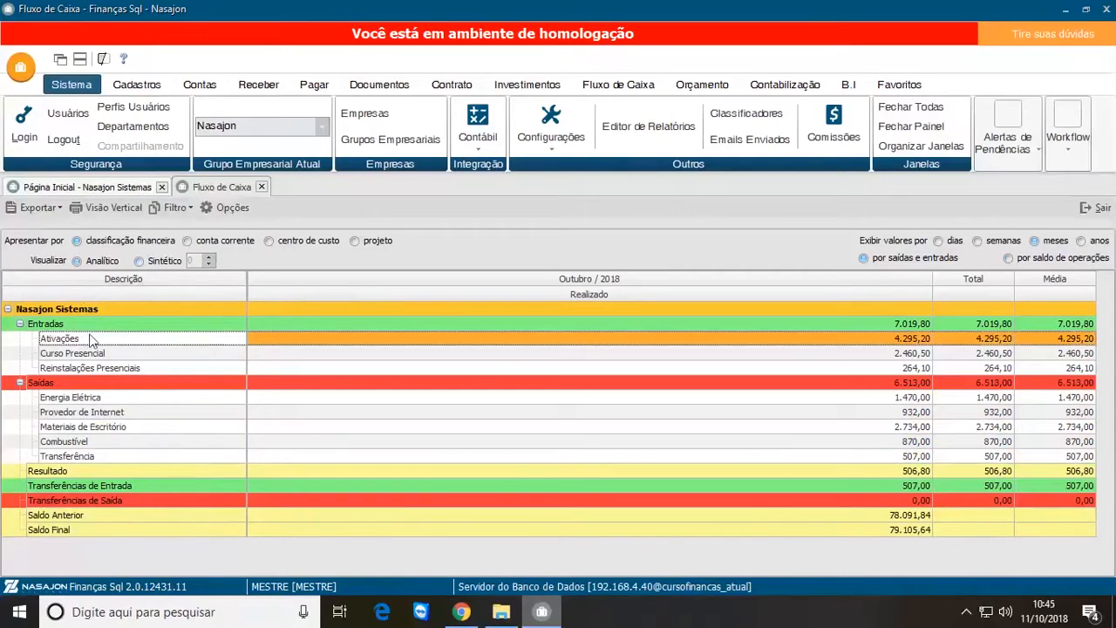
Step: Return to the Sintético view at level 2, examine Receitas > Prestações de Serviços, and close the Fluxo de Caixa
click(138, 260)
click(208, 256)
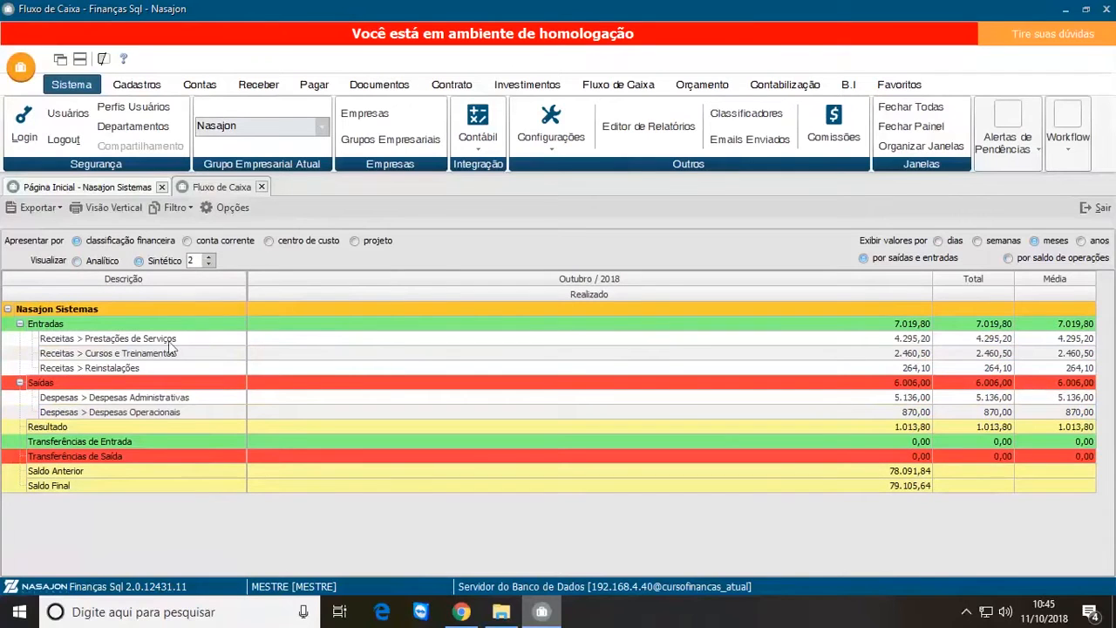
click(168, 341)
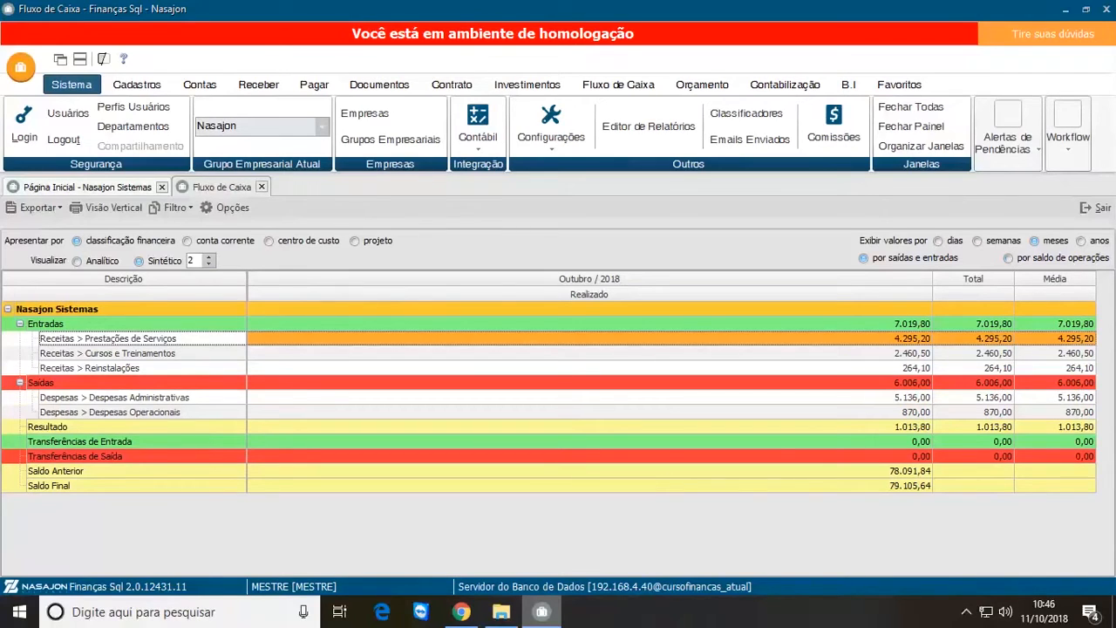
click(261, 187)
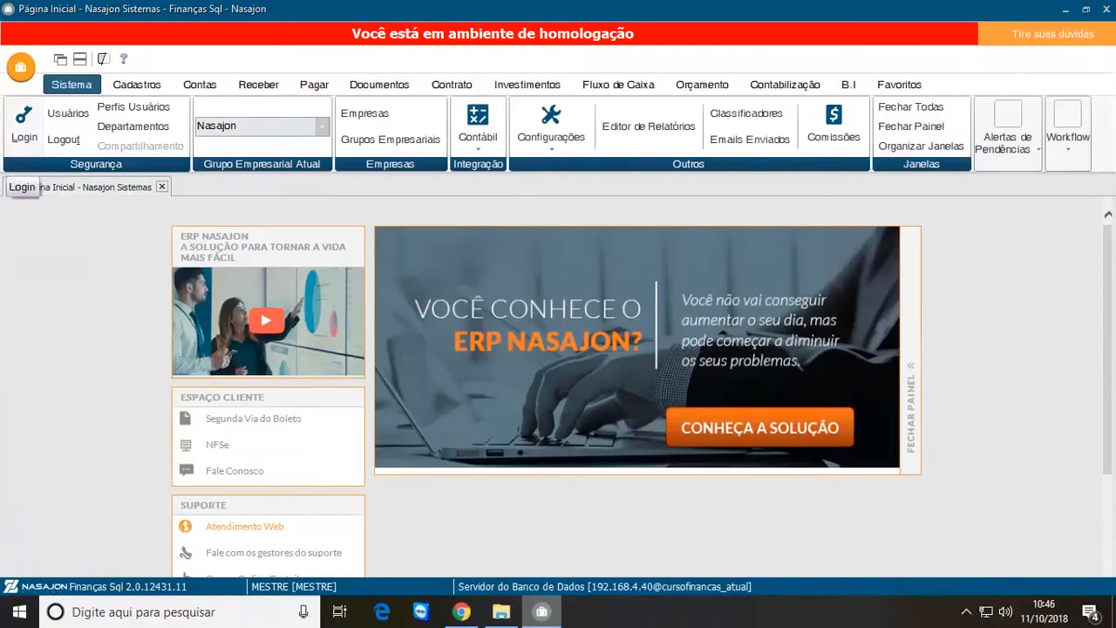
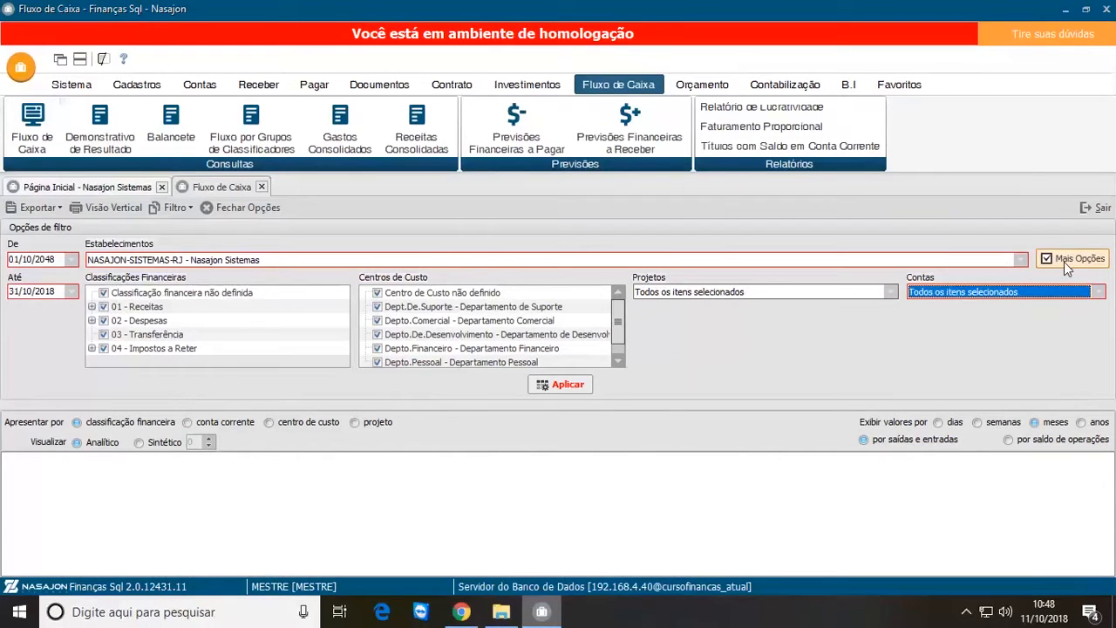
Step: In the cash flow options, enable Apresentar valores previstos and Apresentar valores conciliados, leaving Considerar realizado no saldo previsto do dia off
click(1064, 262)
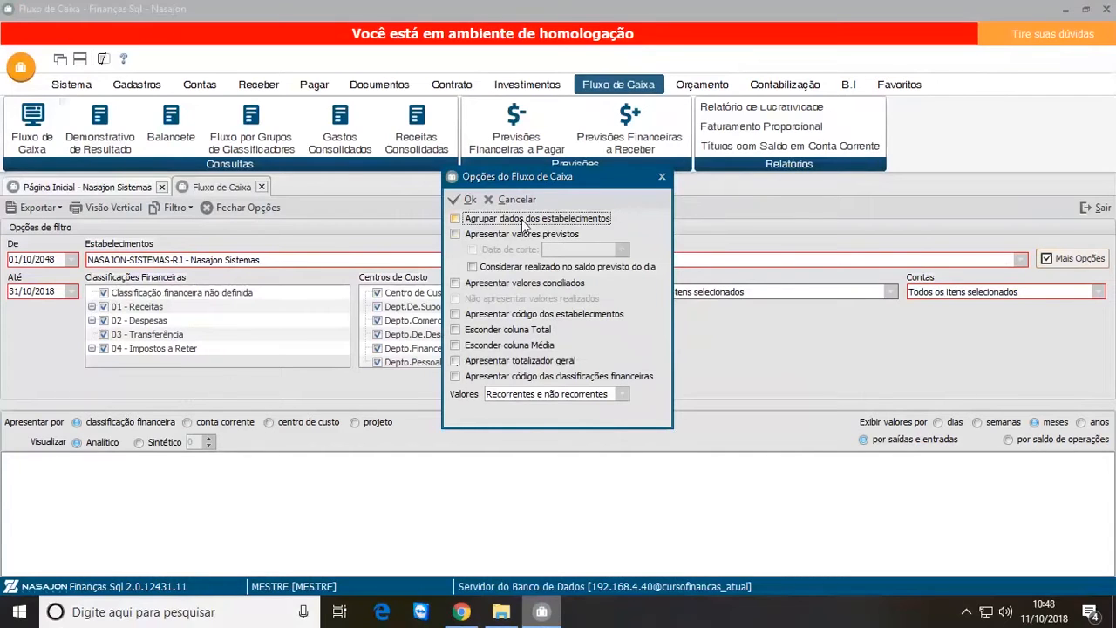
click(455, 235)
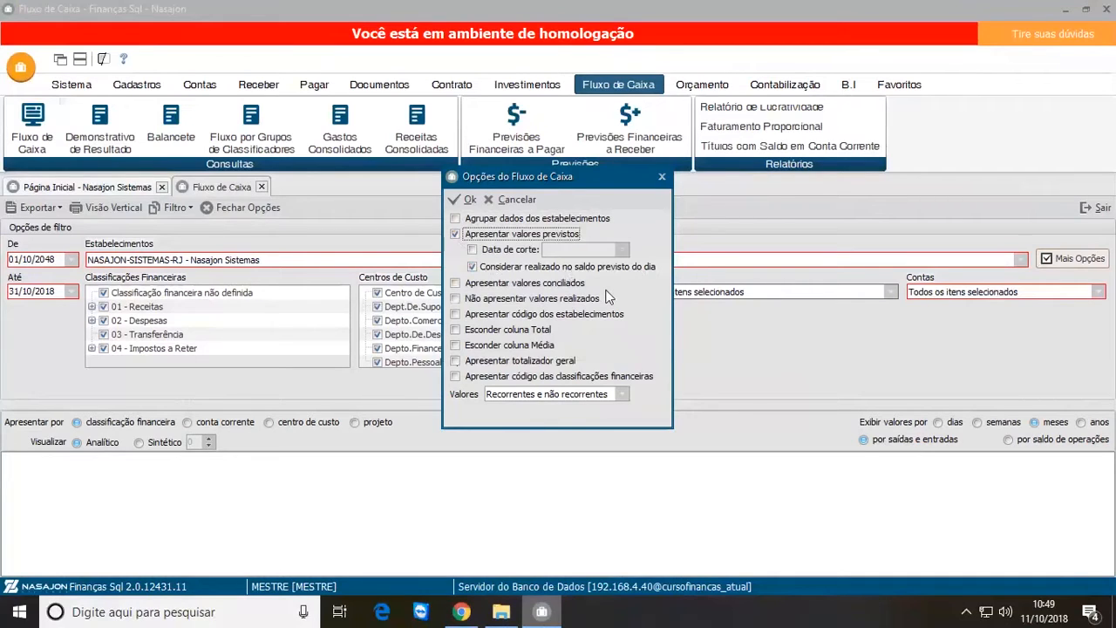
click(474, 269)
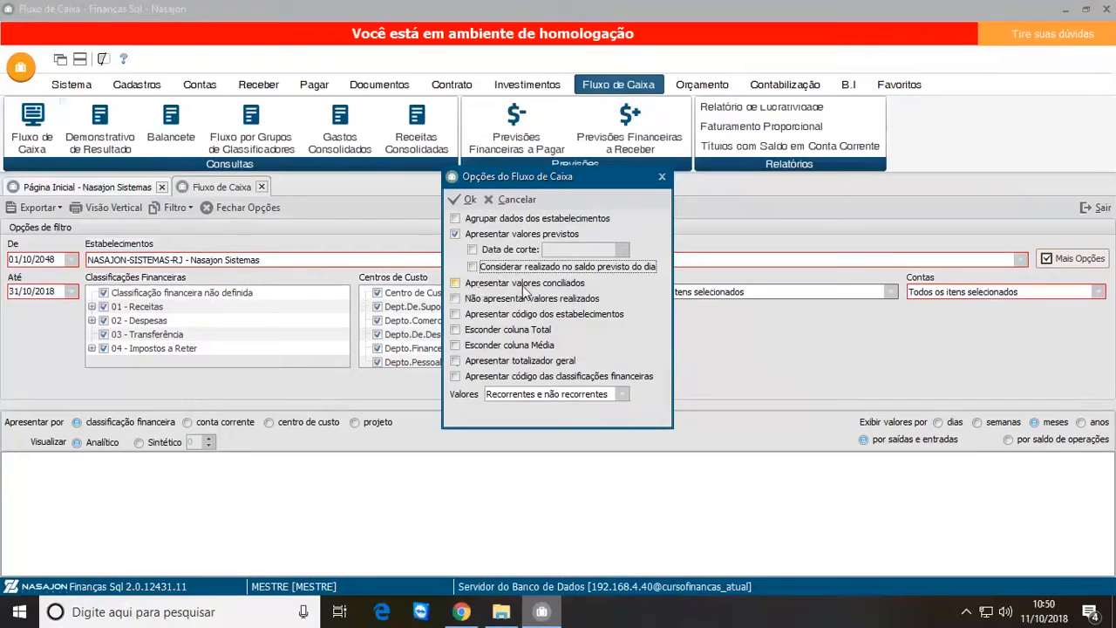
click(457, 285)
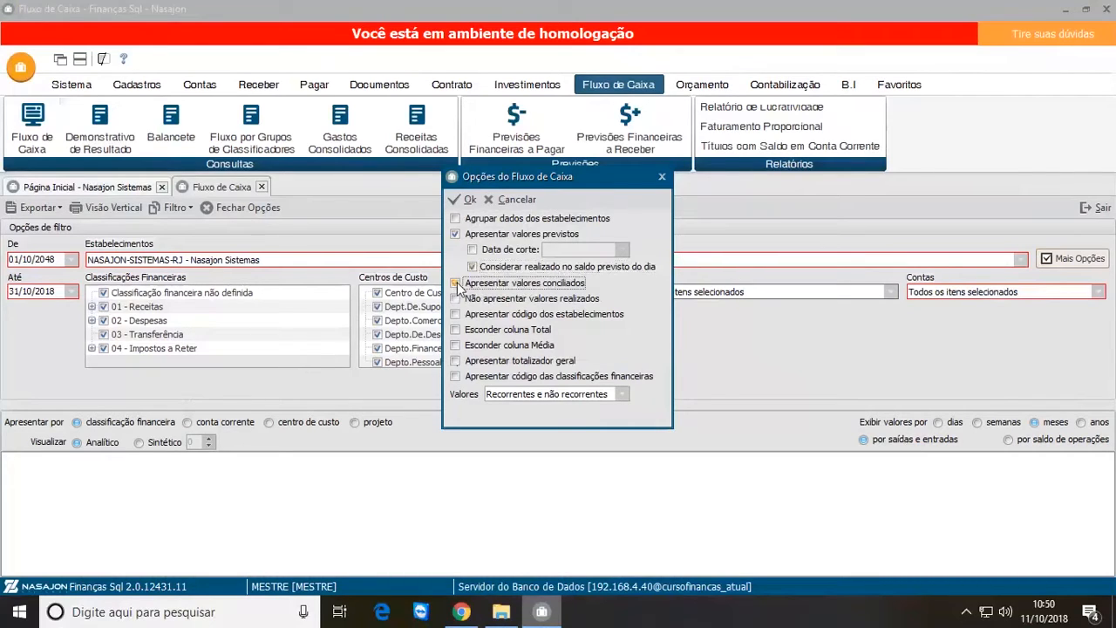
click(474, 267)
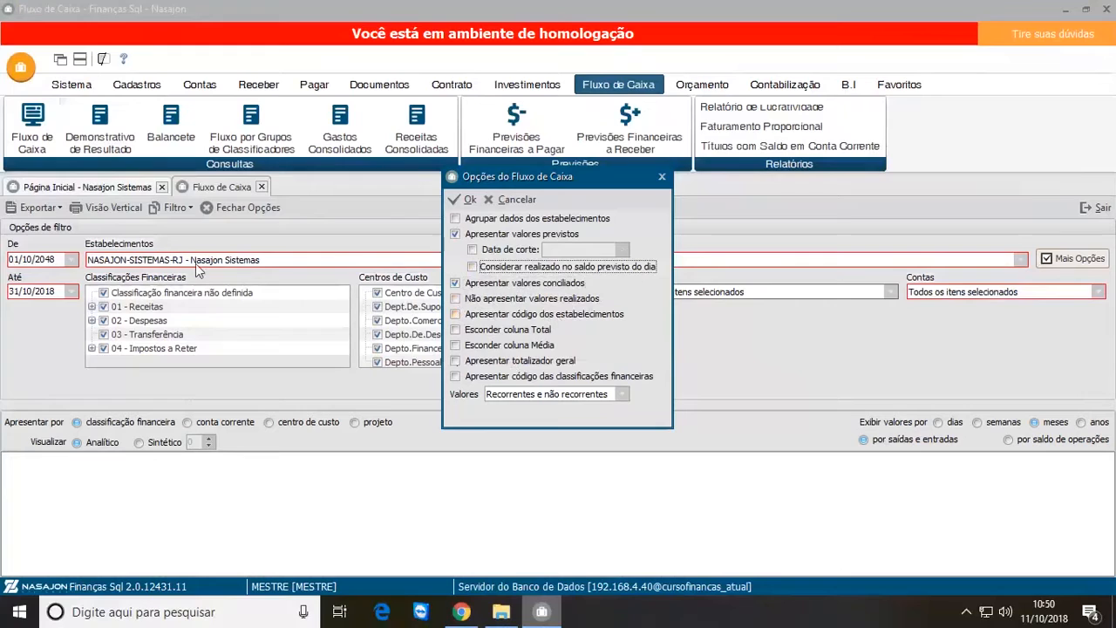
Step: Hide the Total and Média columns and show the financial classification codes, leaving the establishment codes off
click(454, 315)
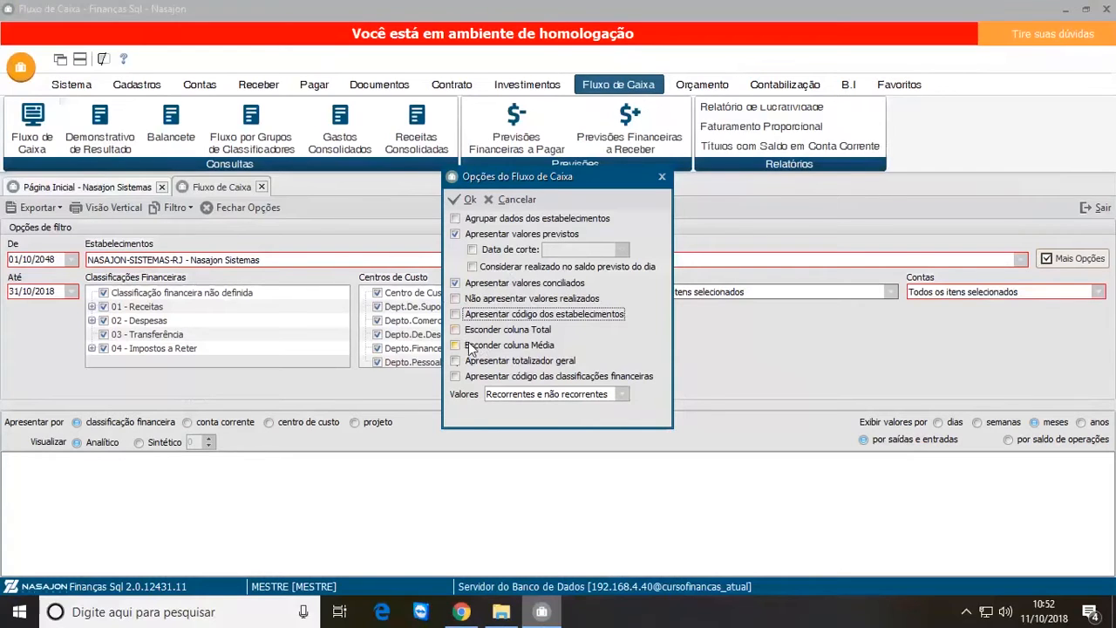
click(455, 331)
click(456, 346)
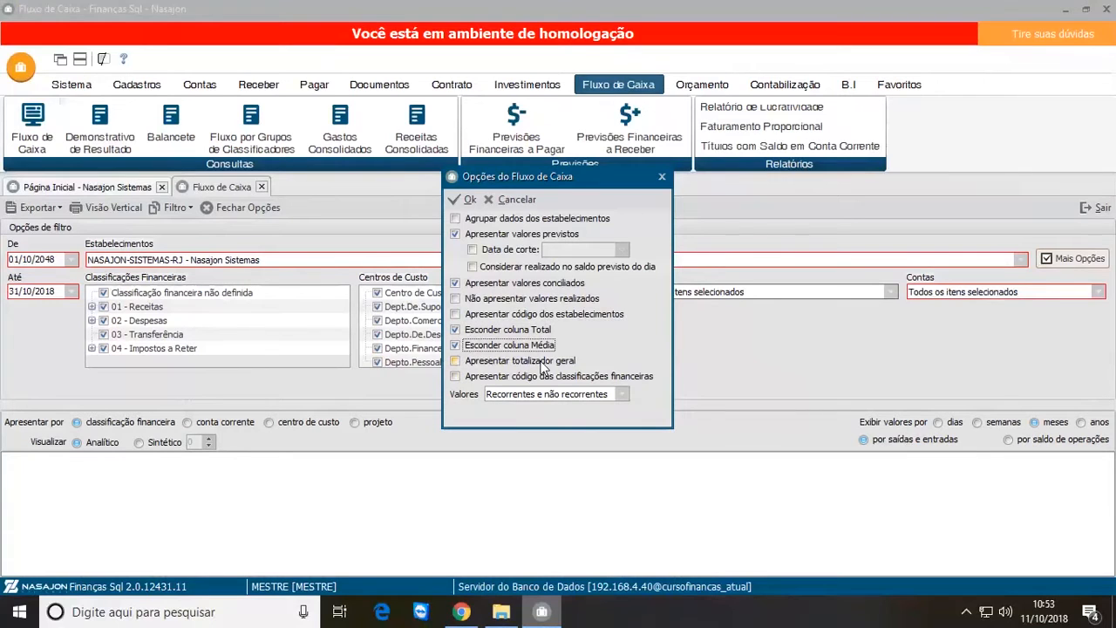
click(455, 377)
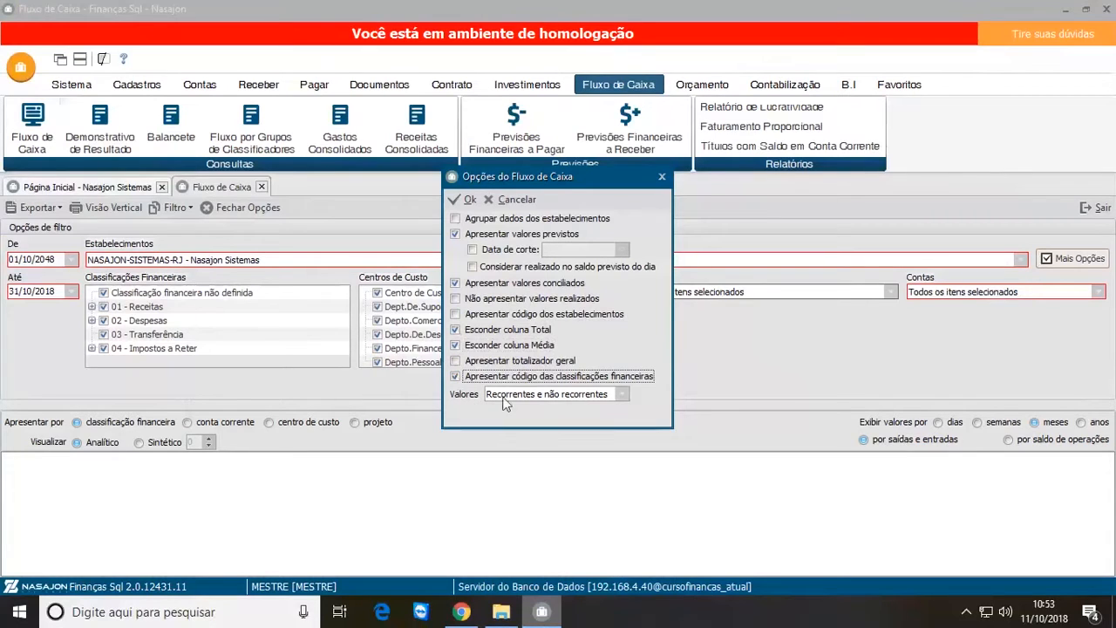
Step: Review the Valores choices, keep Recorrentes e não recorrentes, and accept the cash flow options
click(621, 397)
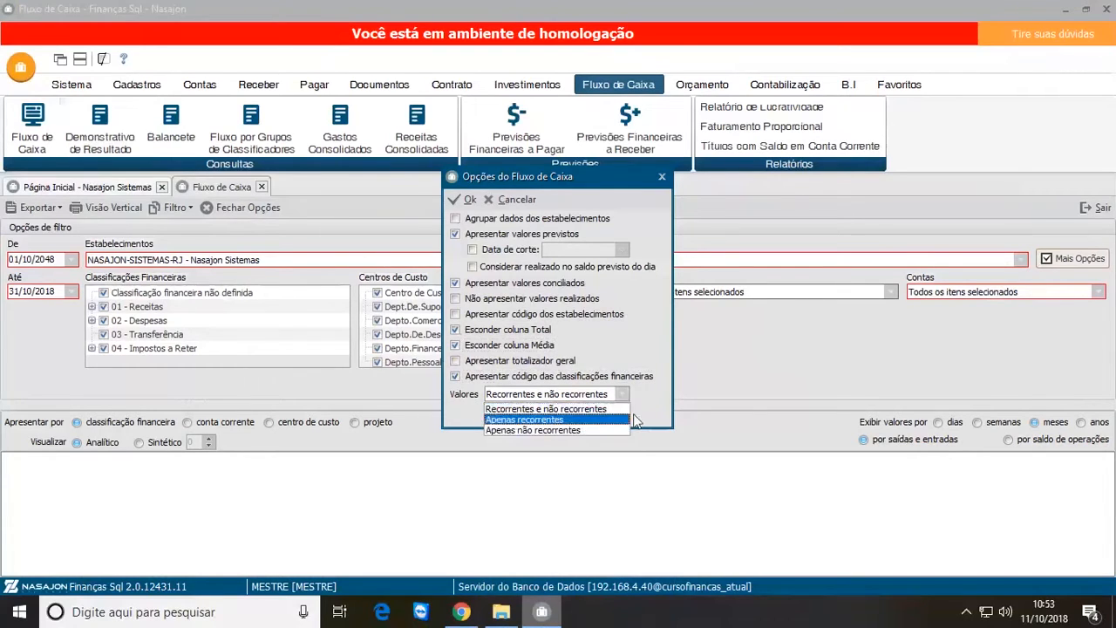
click(646, 416)
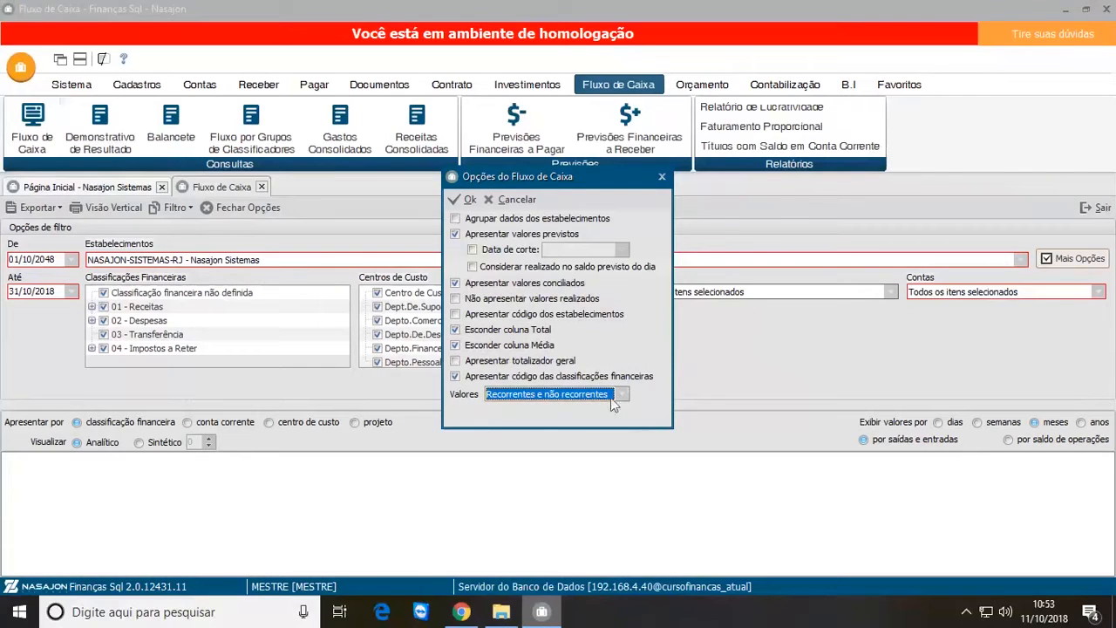
click(621, 395)
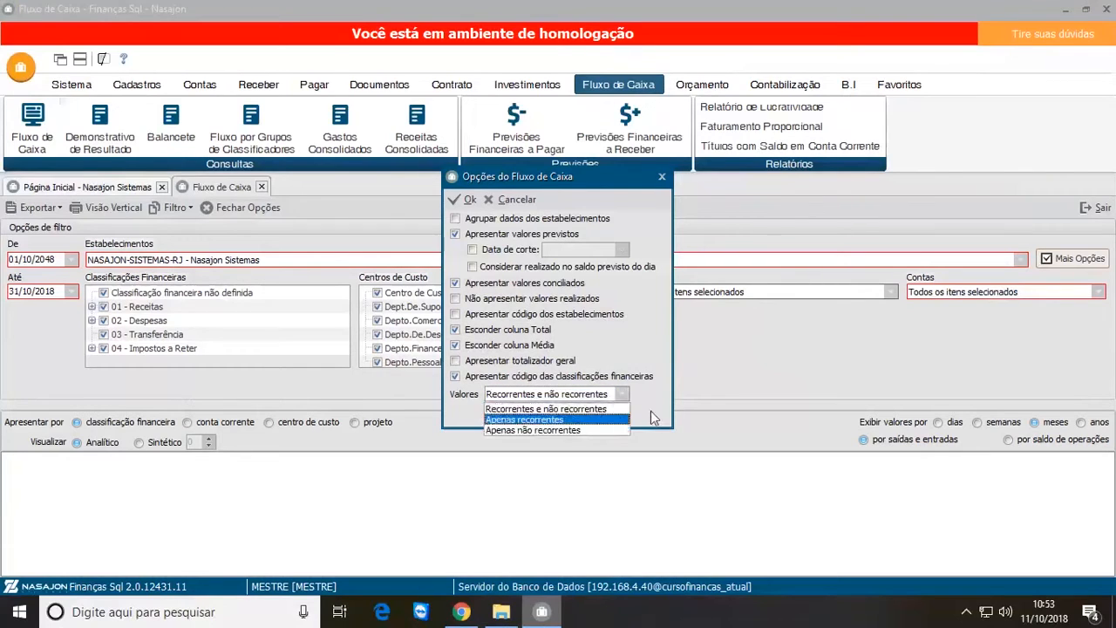
click(651, 411)
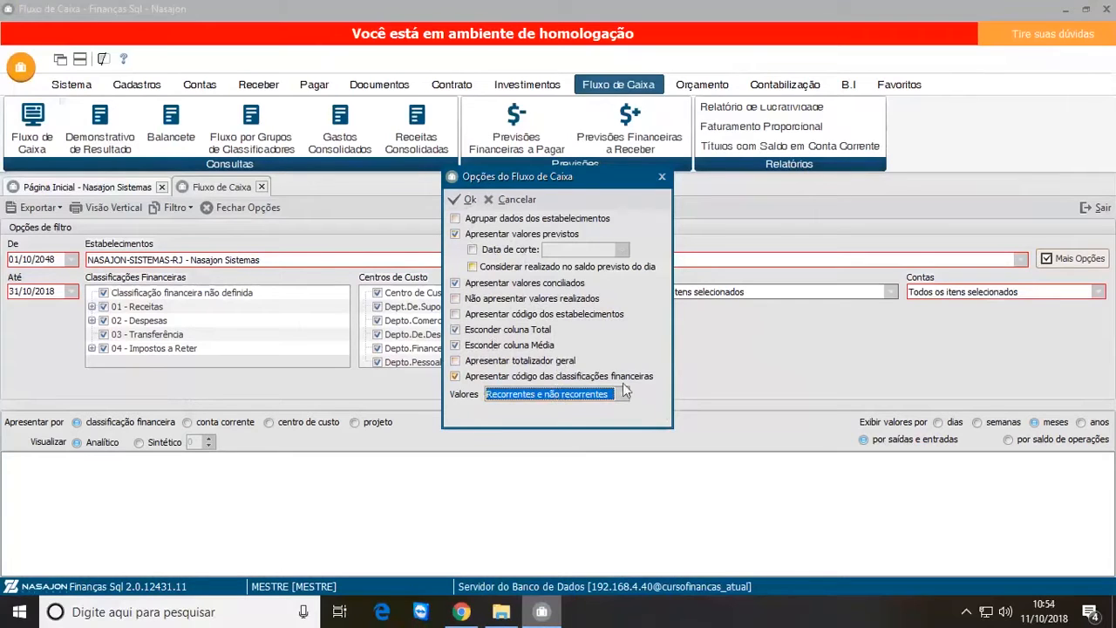
click(467, 203)
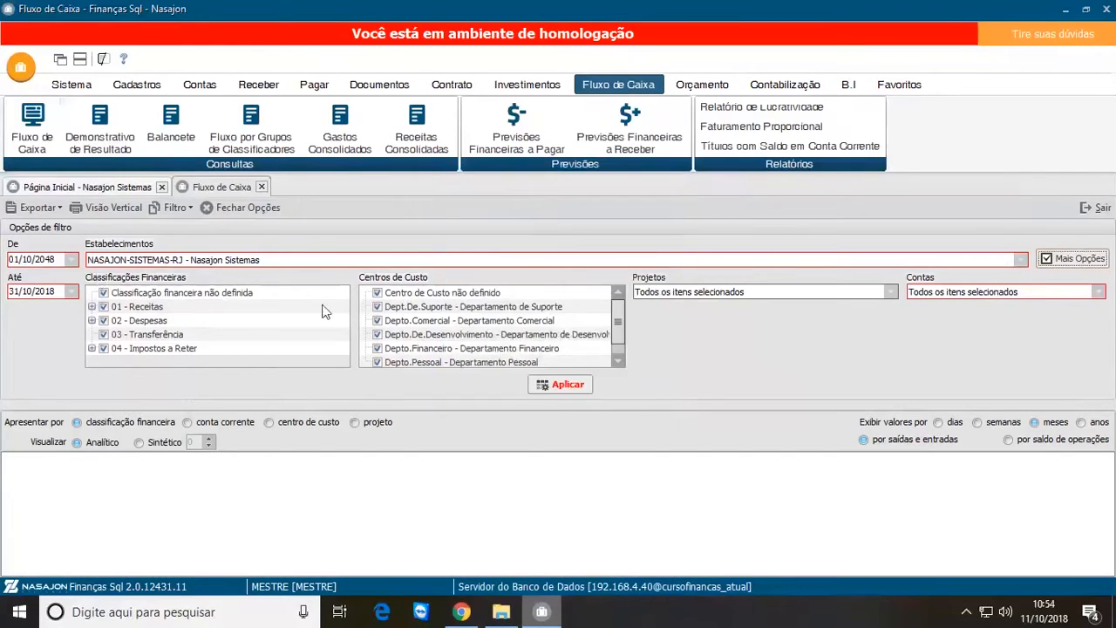
Step: Correct the cash flow's start date to 01/10/2018 and apply the filter
click(554, 389)
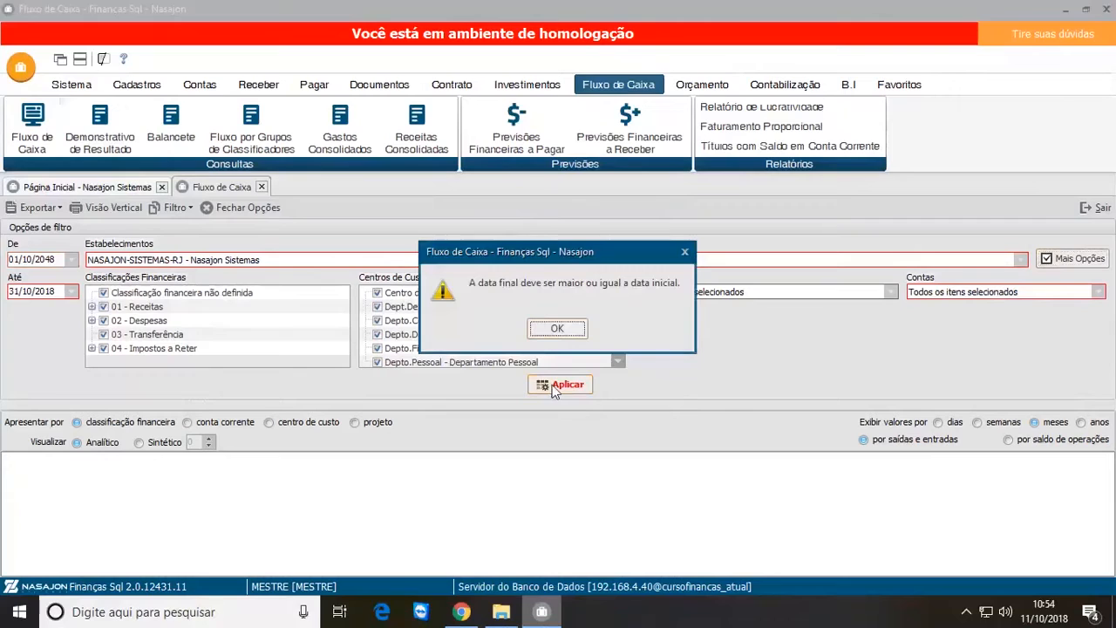
click(557, 329)
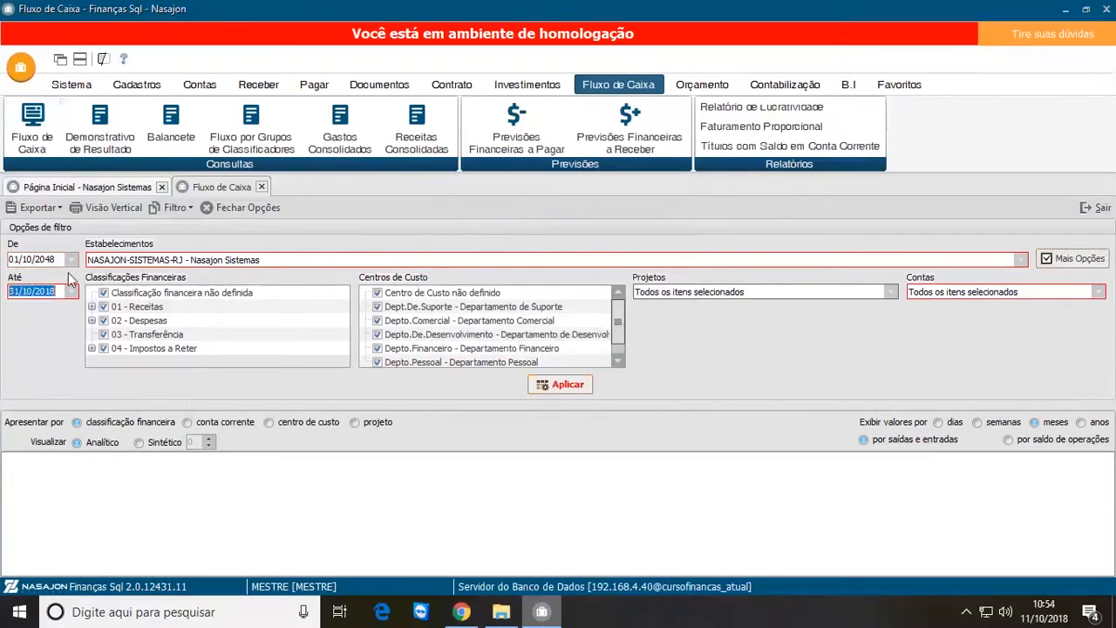
drag(46, 259, 56, 260)
text(18)
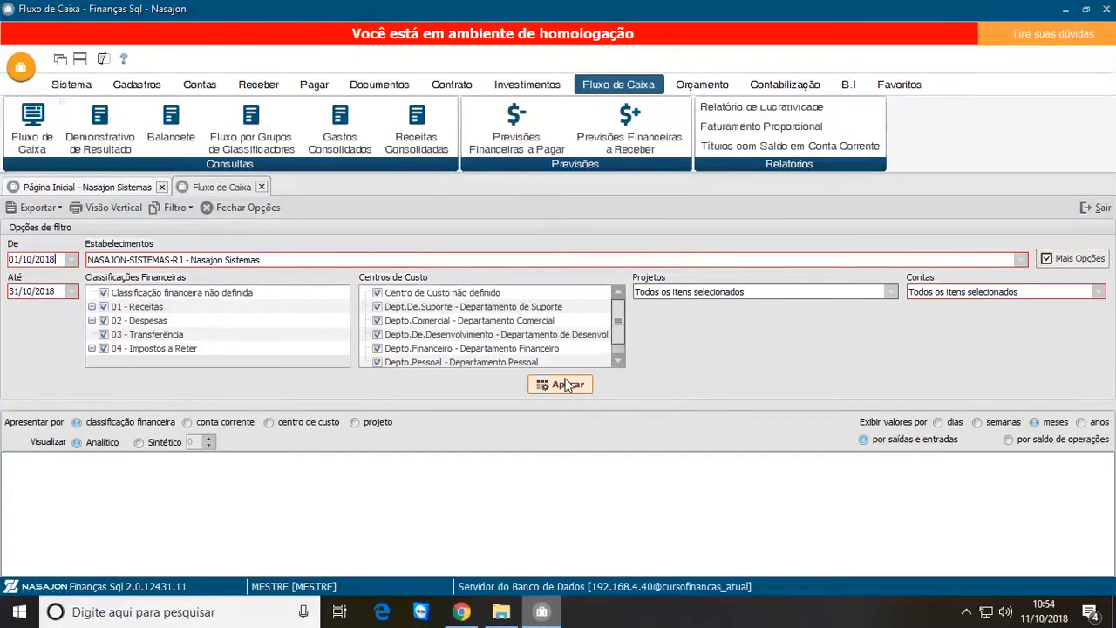
click(565, 385)
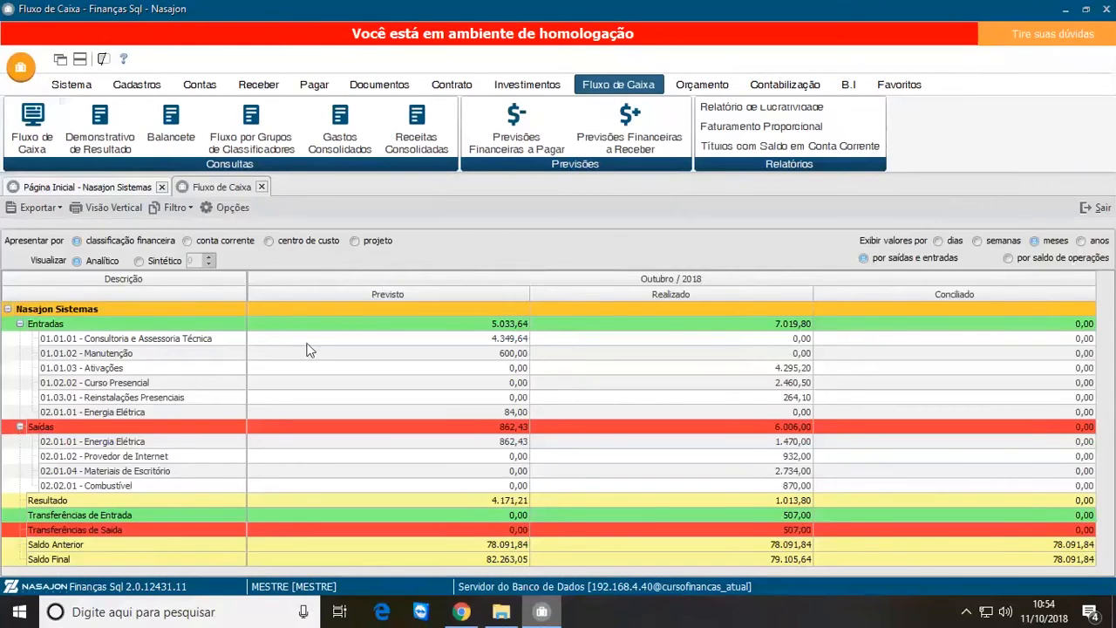
Step: Compare Previsto and Realizado for 01.01.01 - Consultoria e Assessoria Técnica, and open the details of its Previsto value
click(55, 342)
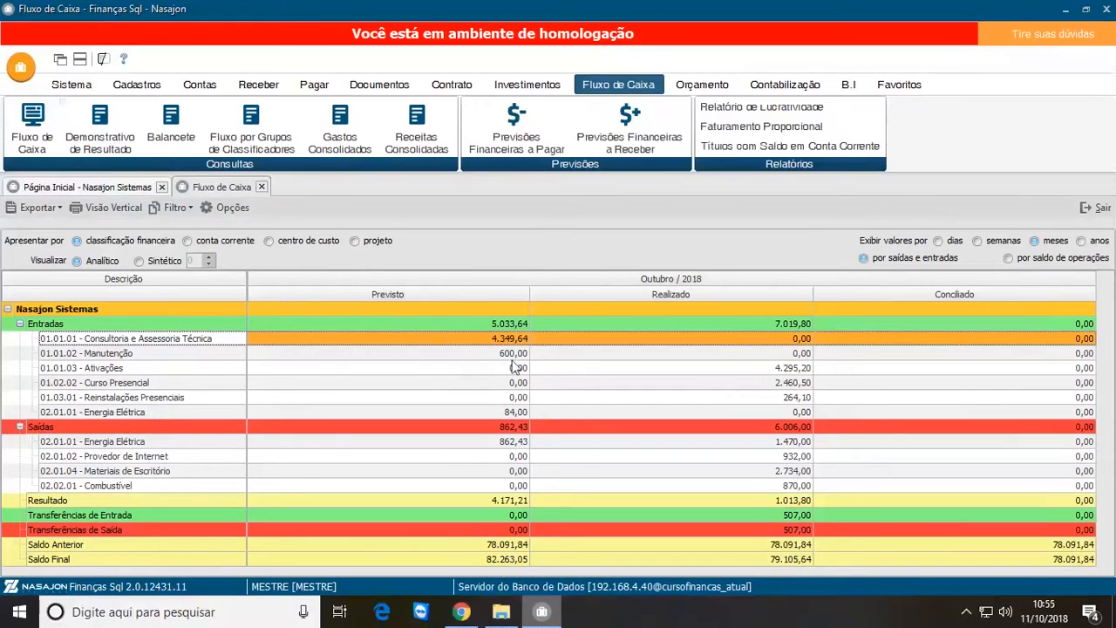
click(440, 338)
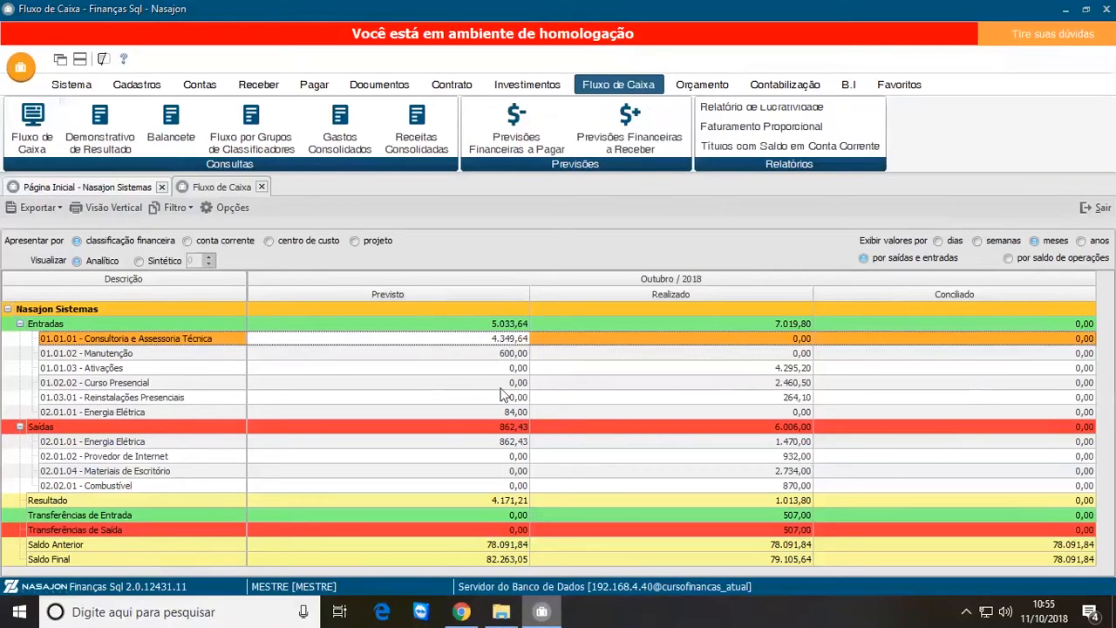
click(796, 340)
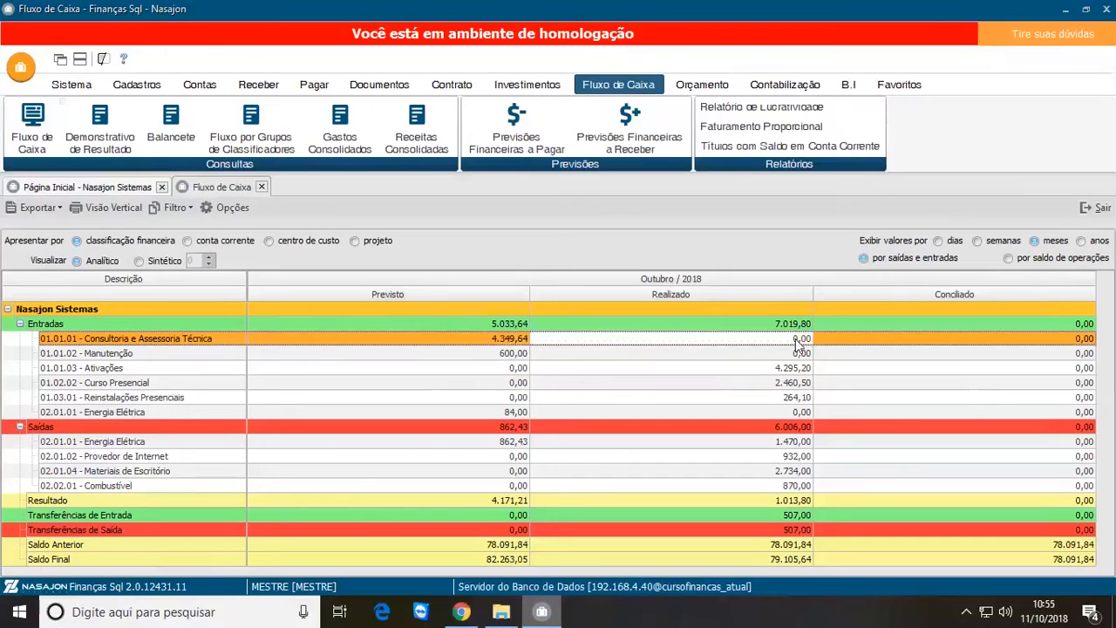
double_click(495, 337)
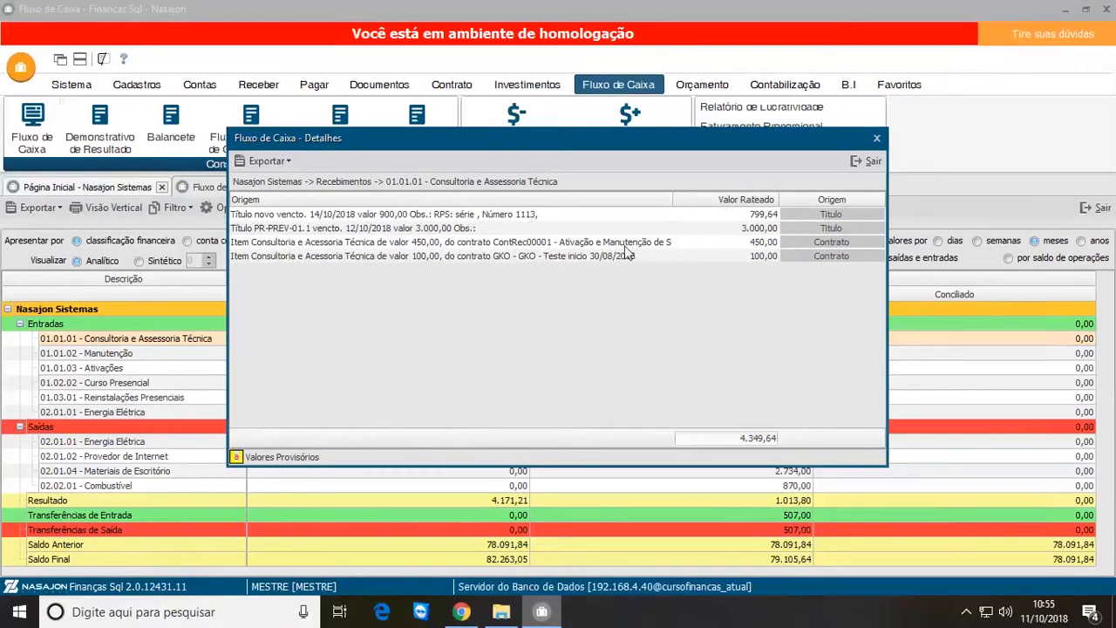
Step: Open the receivable title novo due 14/10/2018 from the details and record its settlement for the full outstanding balance
double_click(834, 219)
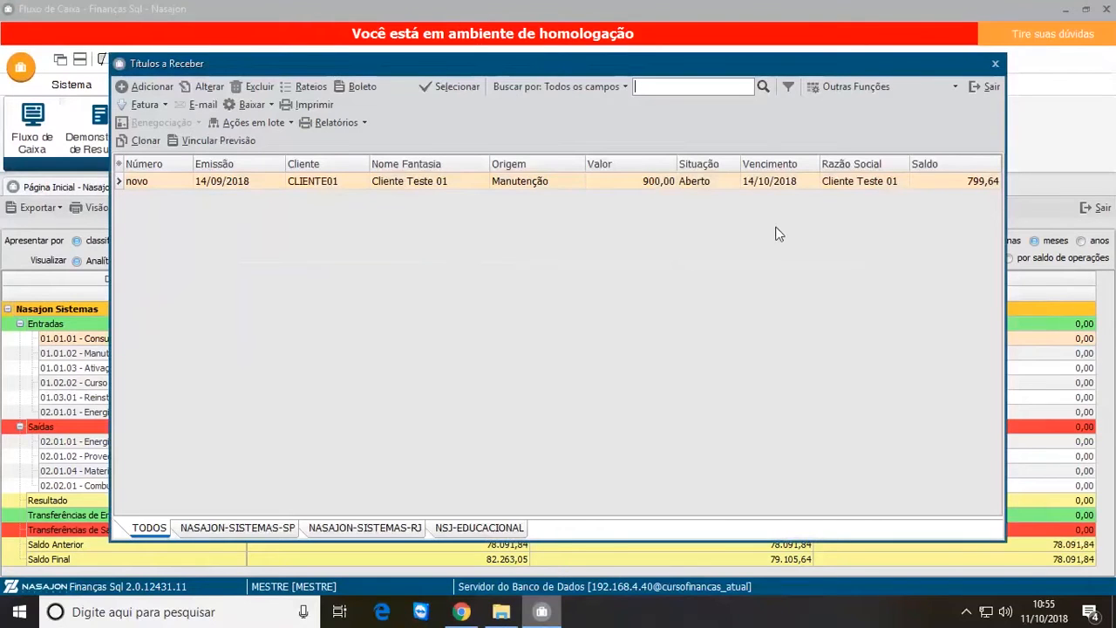
click(703, 189)
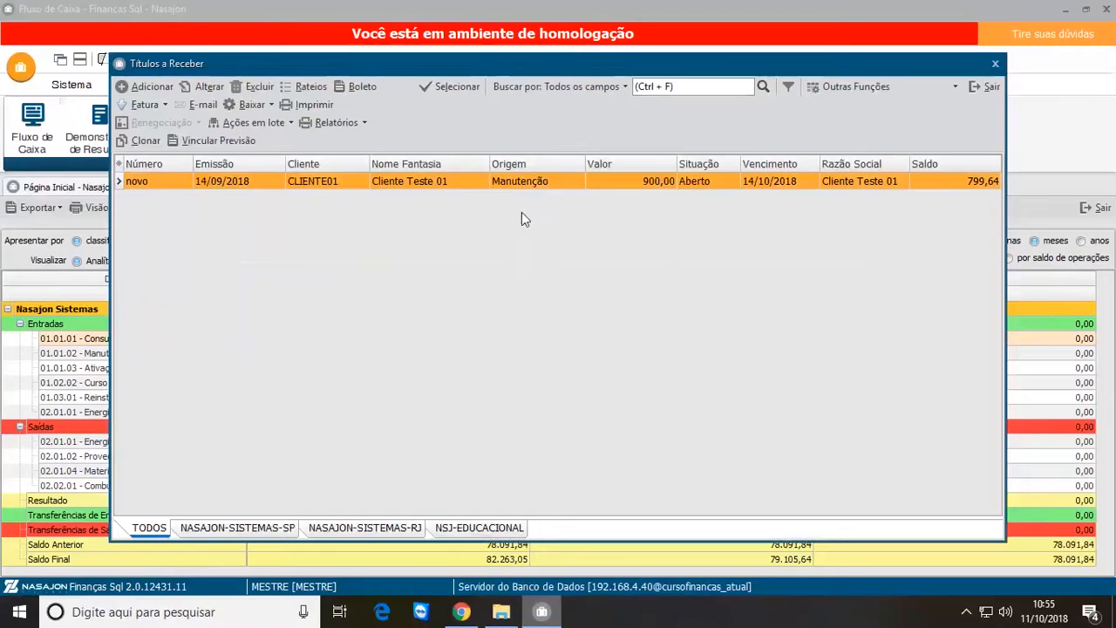
click(204, 86)
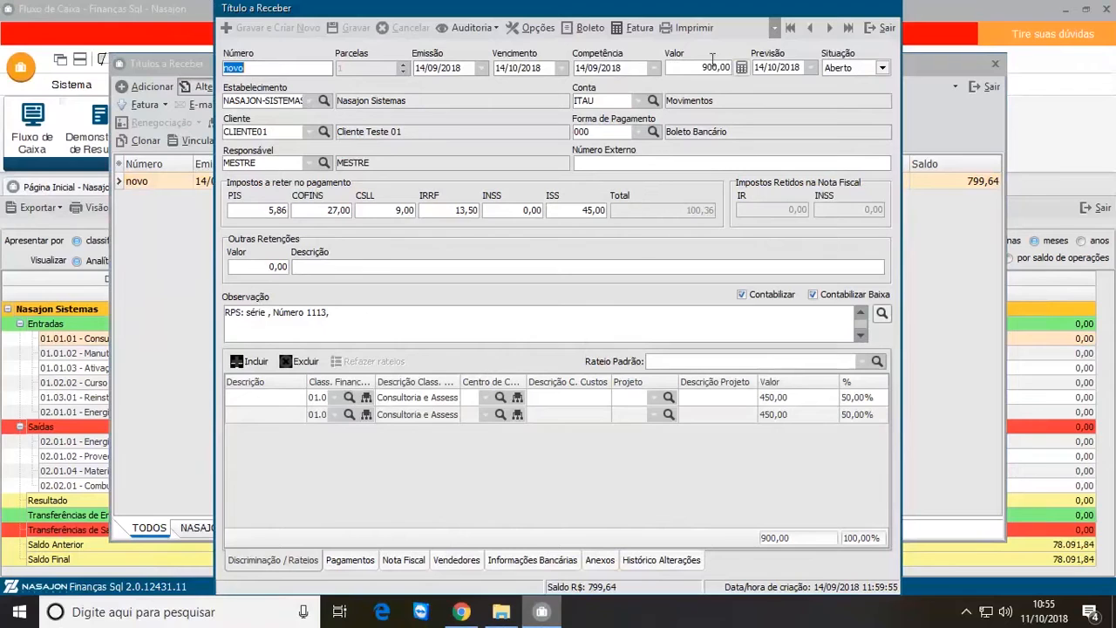
click(774, 28)
click(739, 51)
click(734, 70)
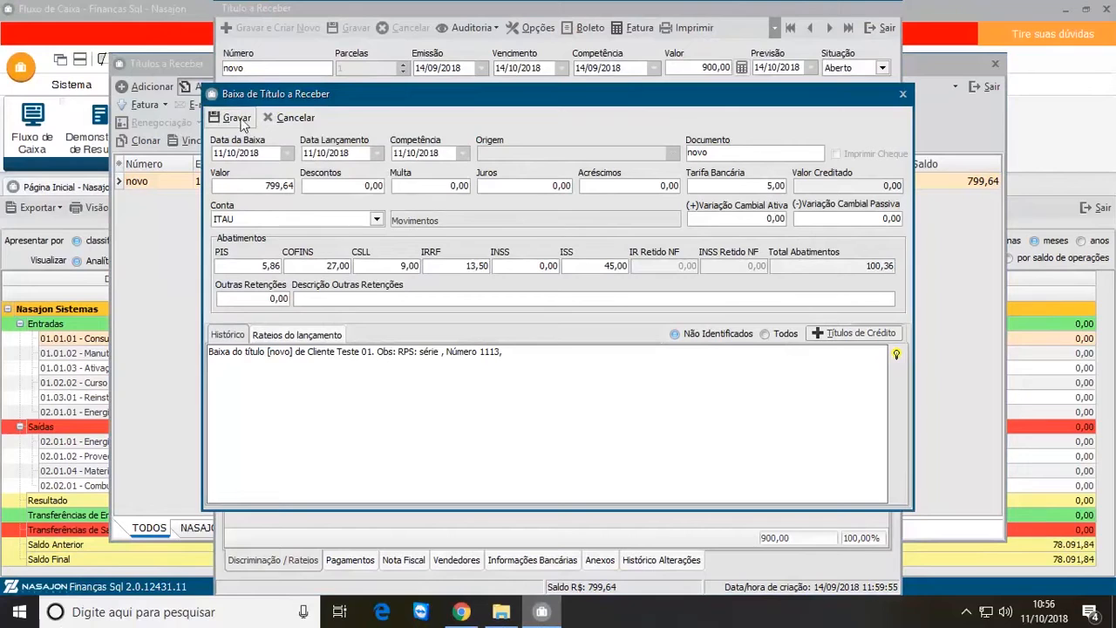
click(237, 119)
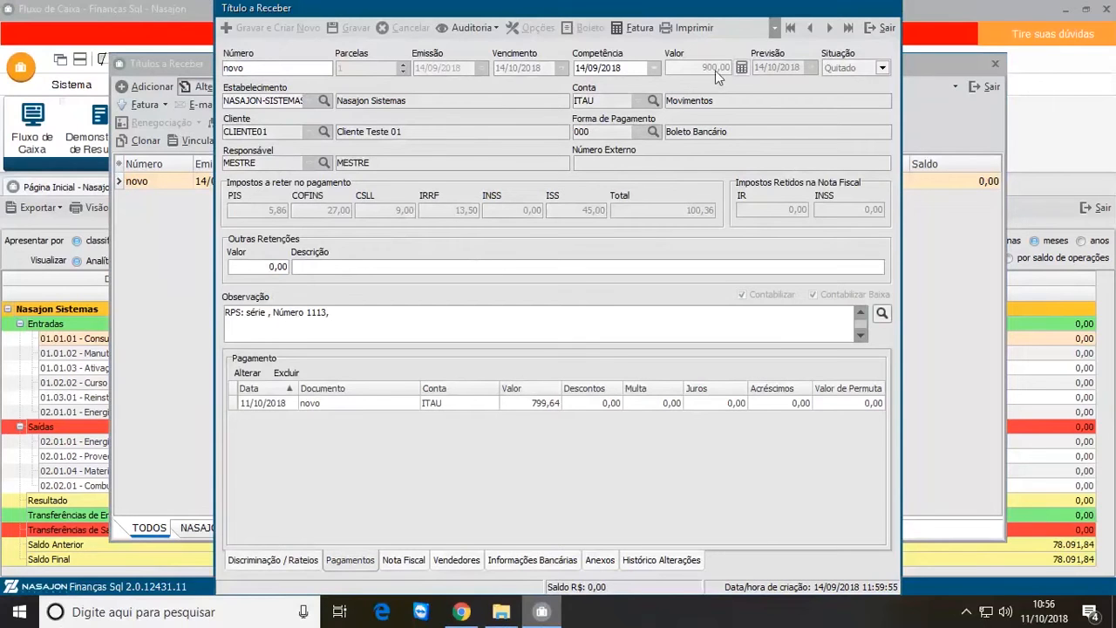
Step: Close the title and detail windows, then reapply the cash flow filter and check the Previsto value of Consultoria e Assessoria Técnica
click(888, 30)
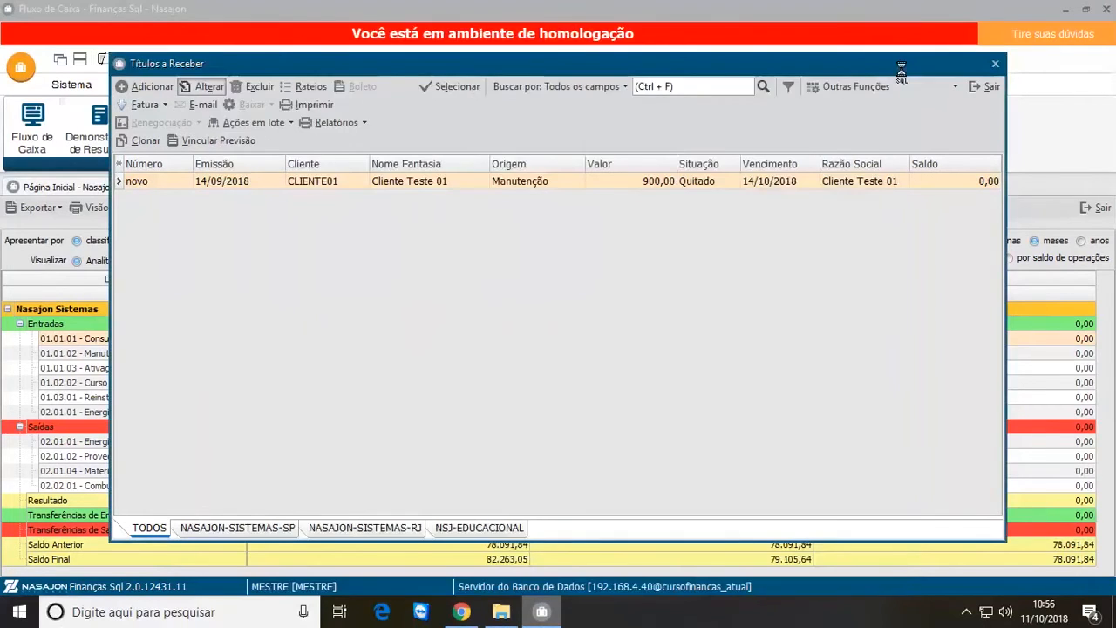
click(990, 87)
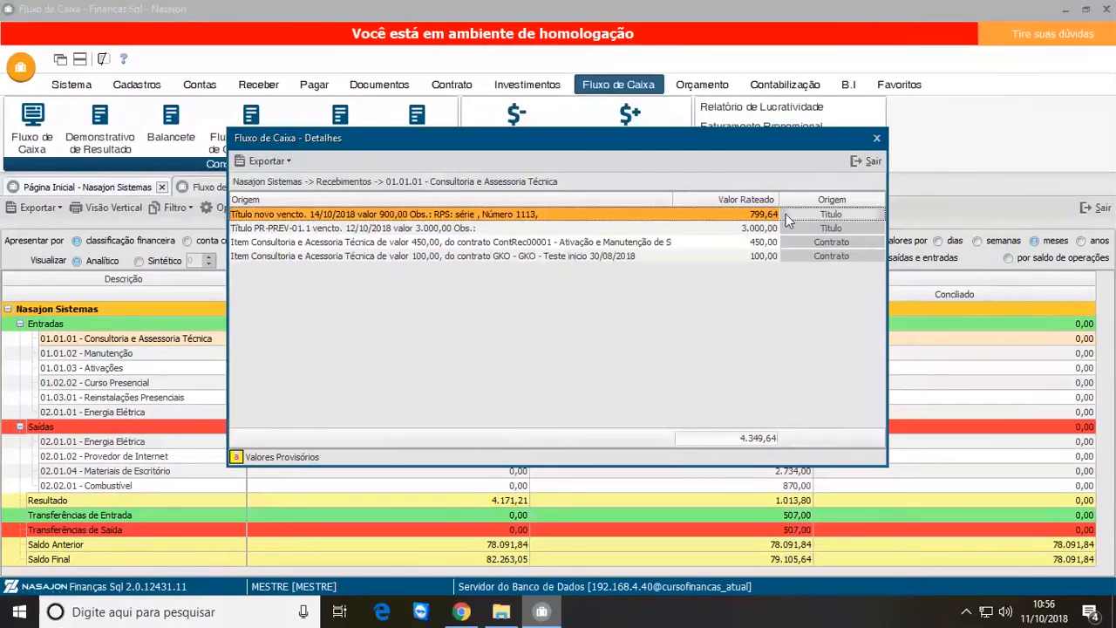
click(868, 160)
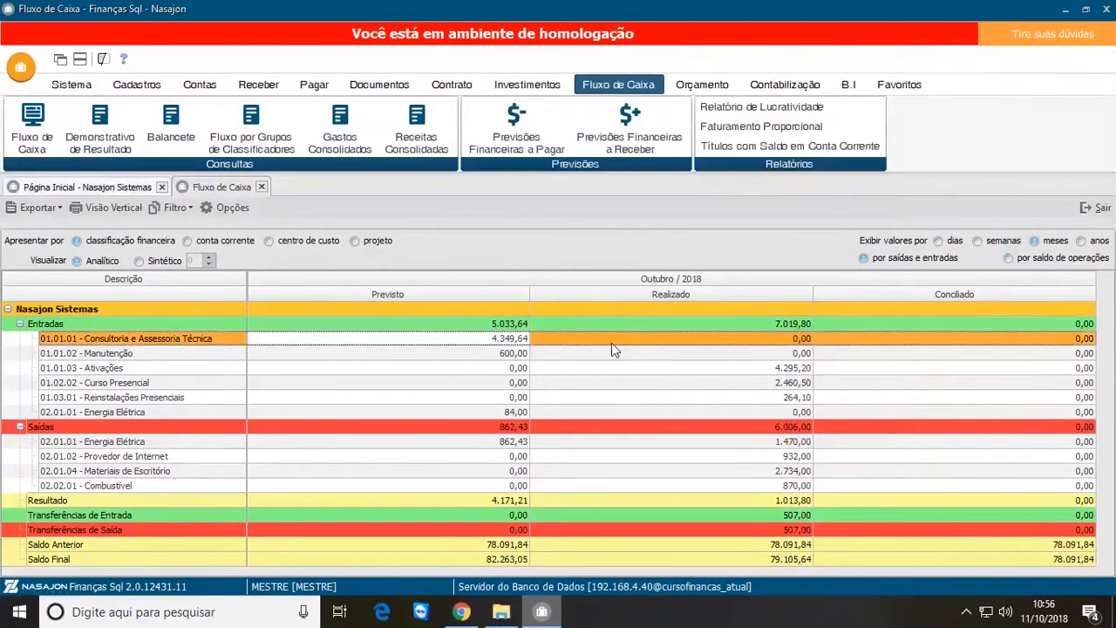
click(245, 212)
click(552, 389)
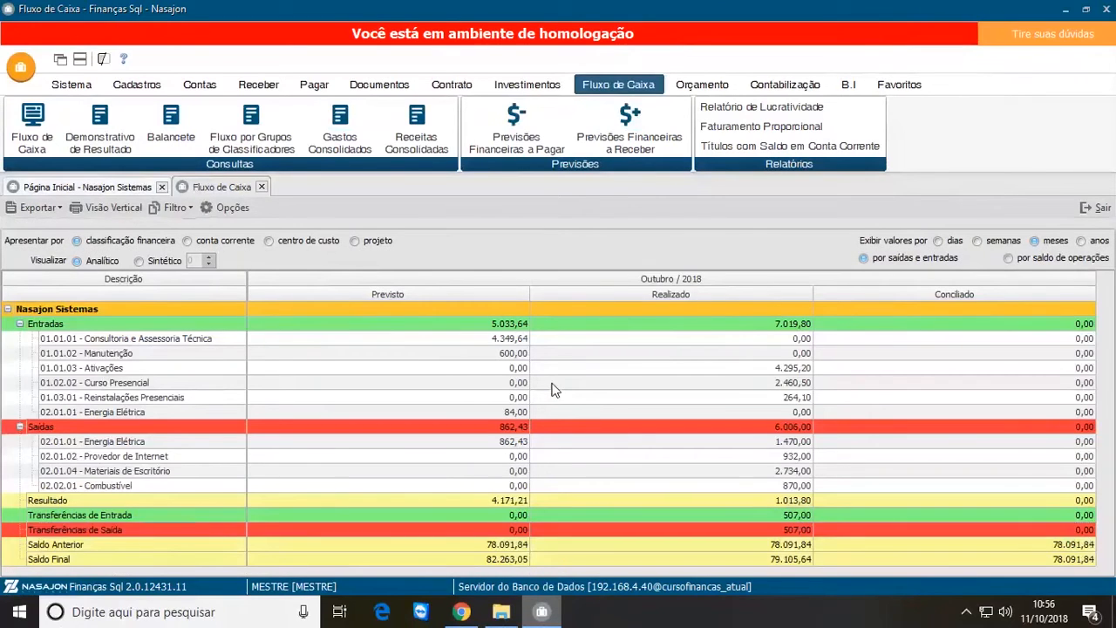
click(492, 344)
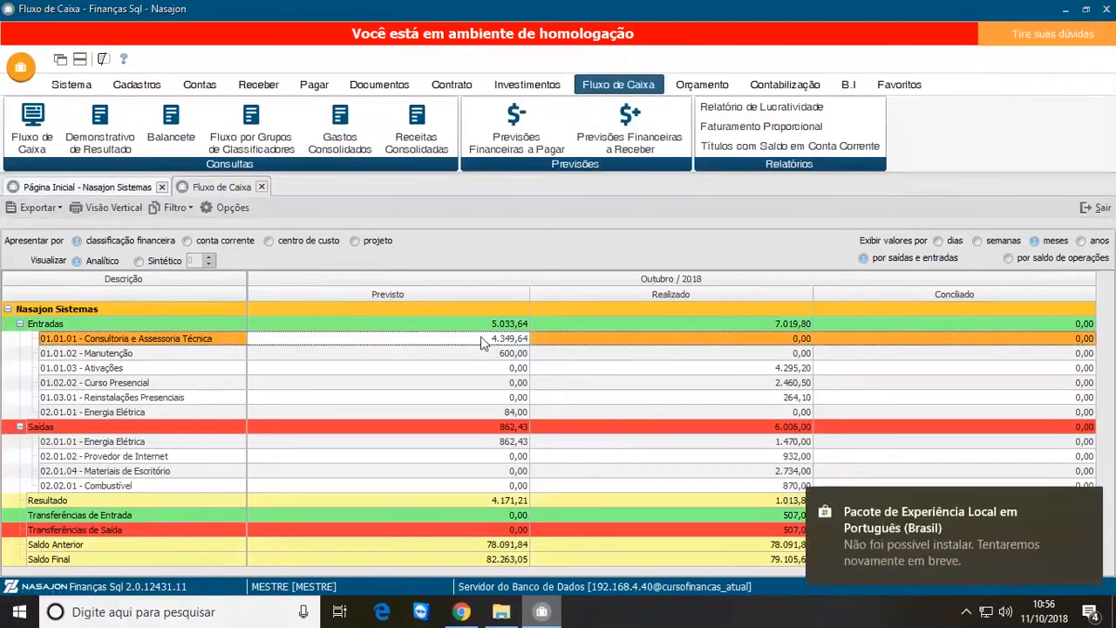
Step: Open the Fluxo de Caixa system settings and reprocess the cash flow data
click(71, 83)
click(549, 148)
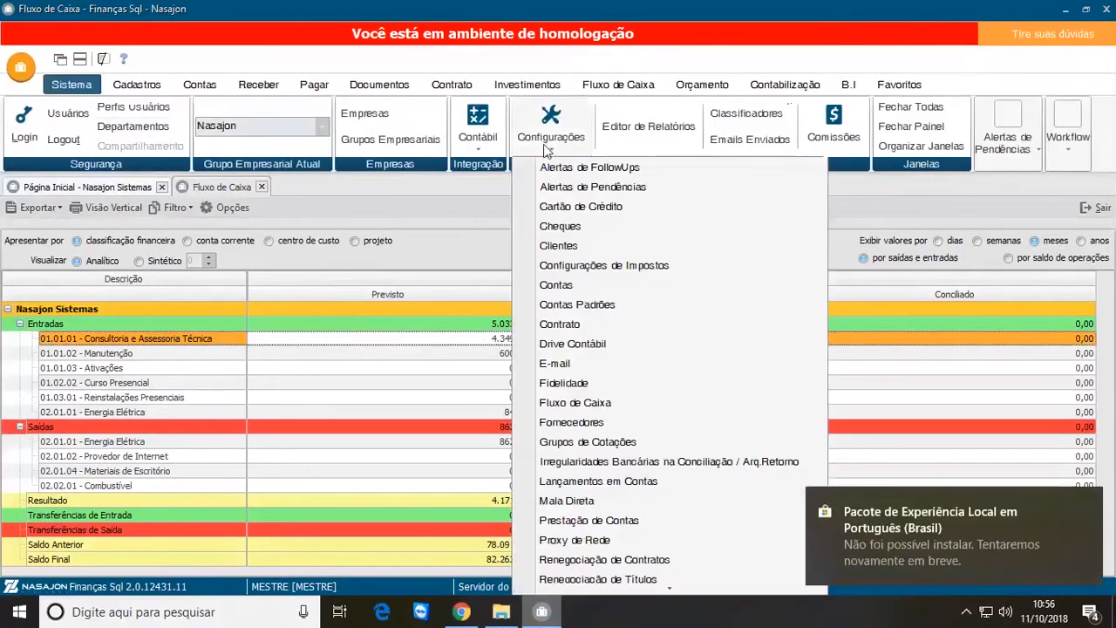
click(567, 326)
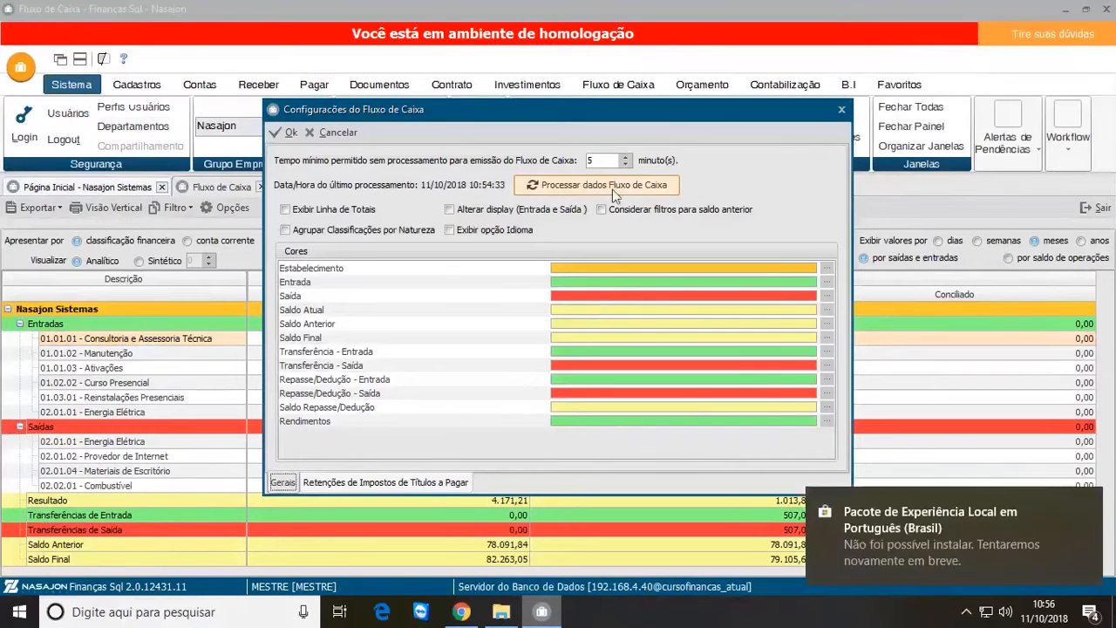
click(616, 186)
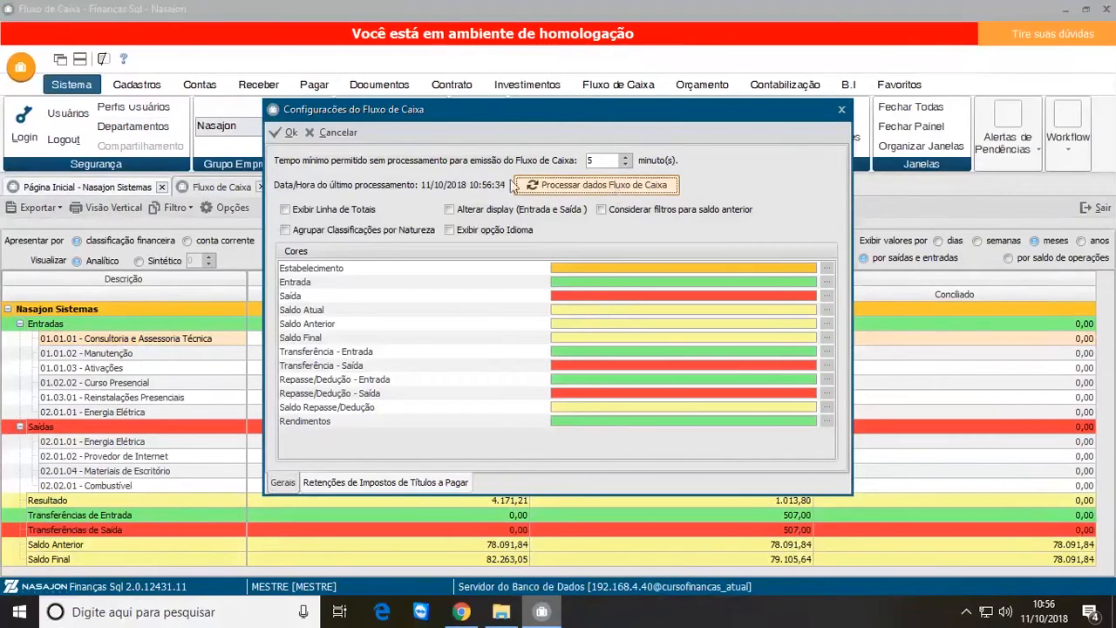
Step: Confirm the cash flow settings and reapply the filter for 01/10/2018 to 31/10/2018
click(289, 131)
click(234, 207)
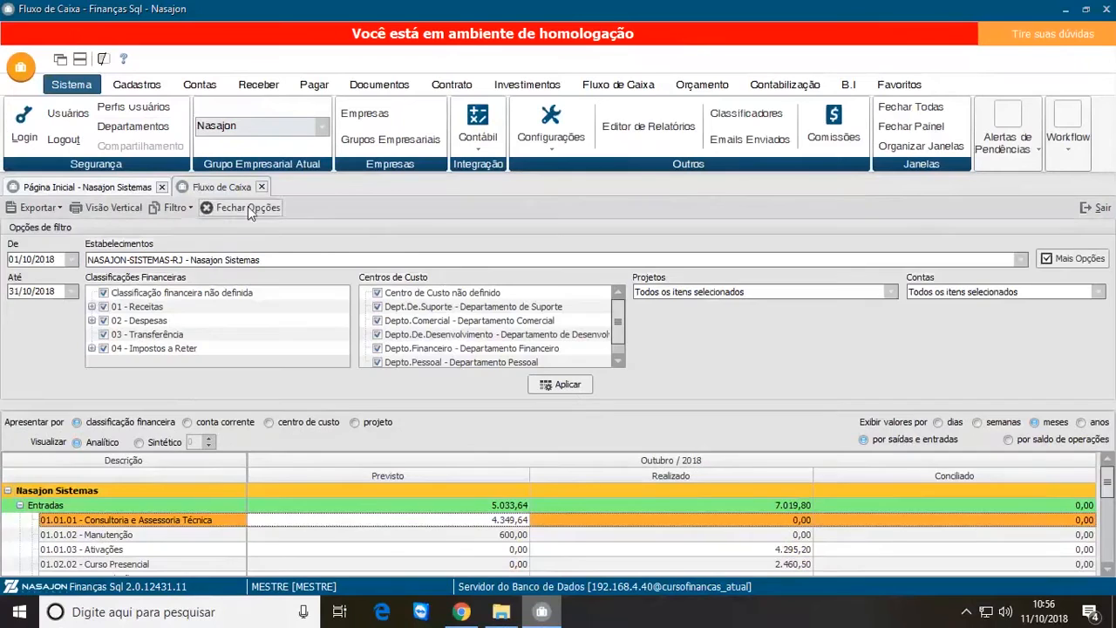
click(568, 386)
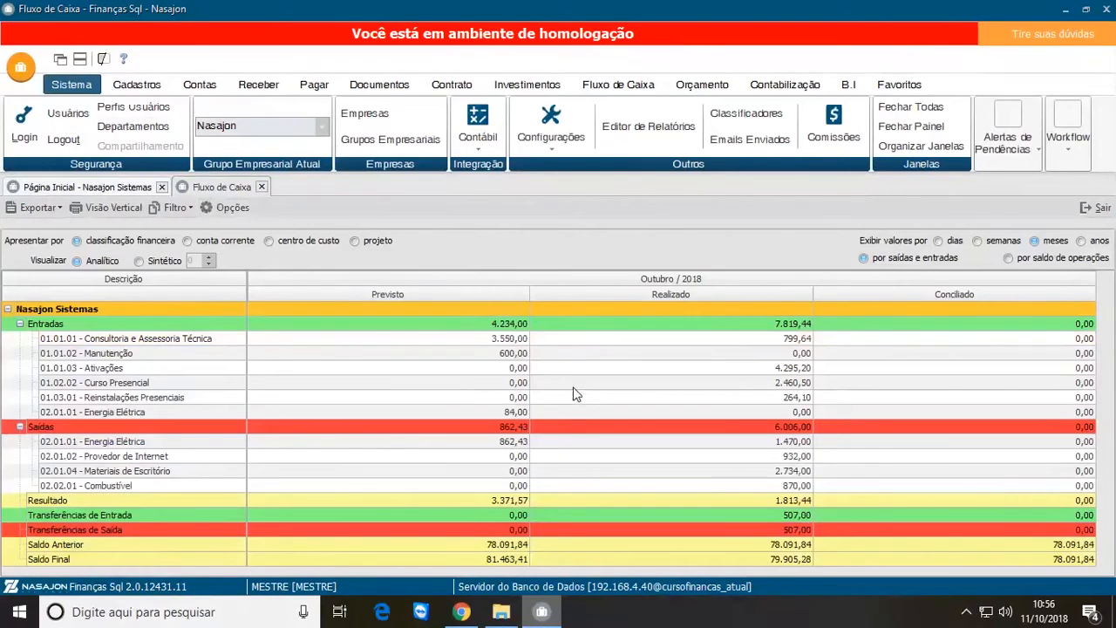
Step: Compare Previsto and Realizado for 01.01.01 - Consultoria e Assessoria Técnica and inspect the titles and contracts behind its Previsto value
click(512, 340)
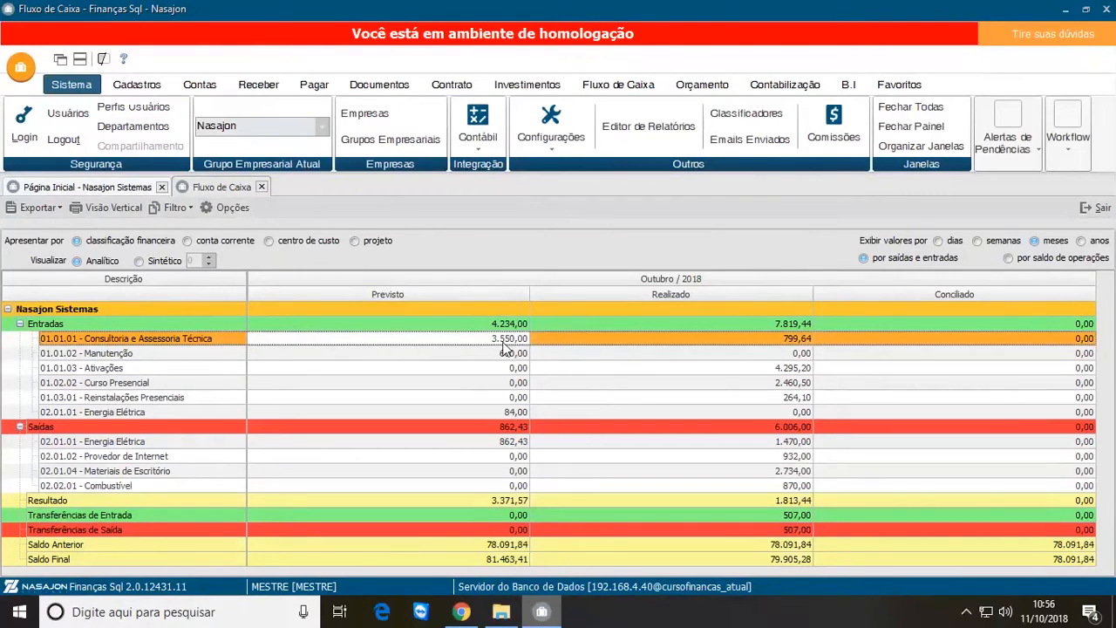
click(791, 344)
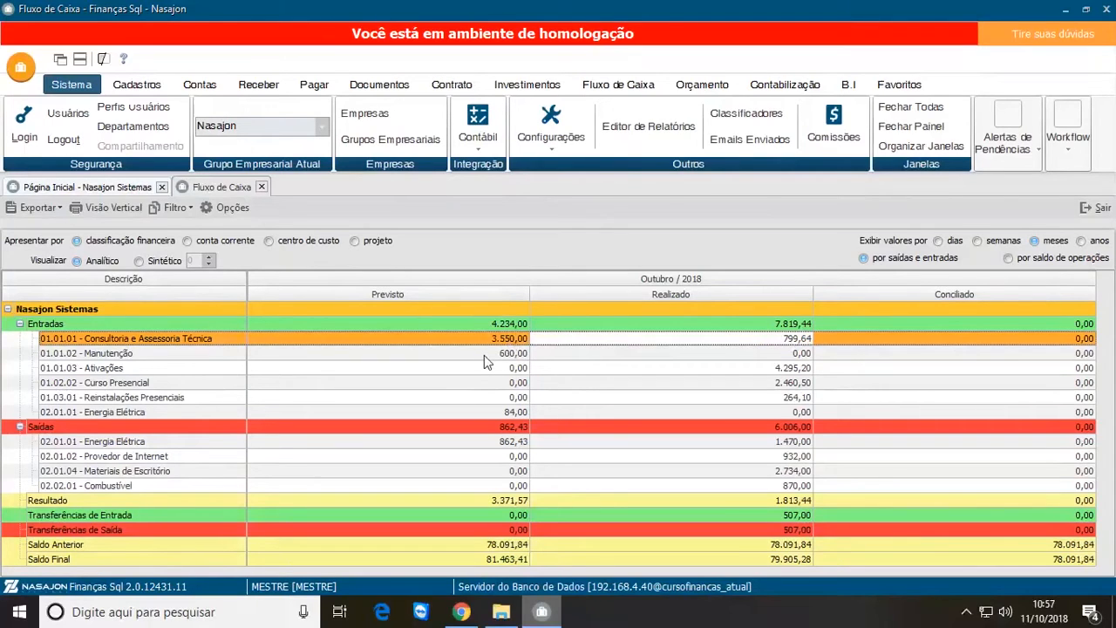
click(482, 353)
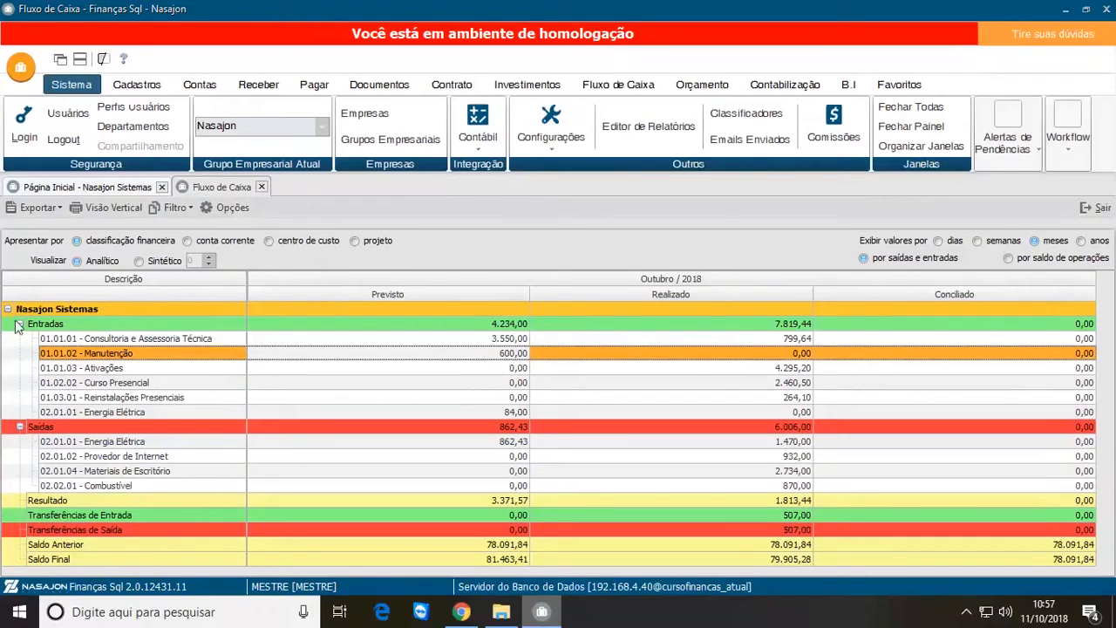
click(520, 340)
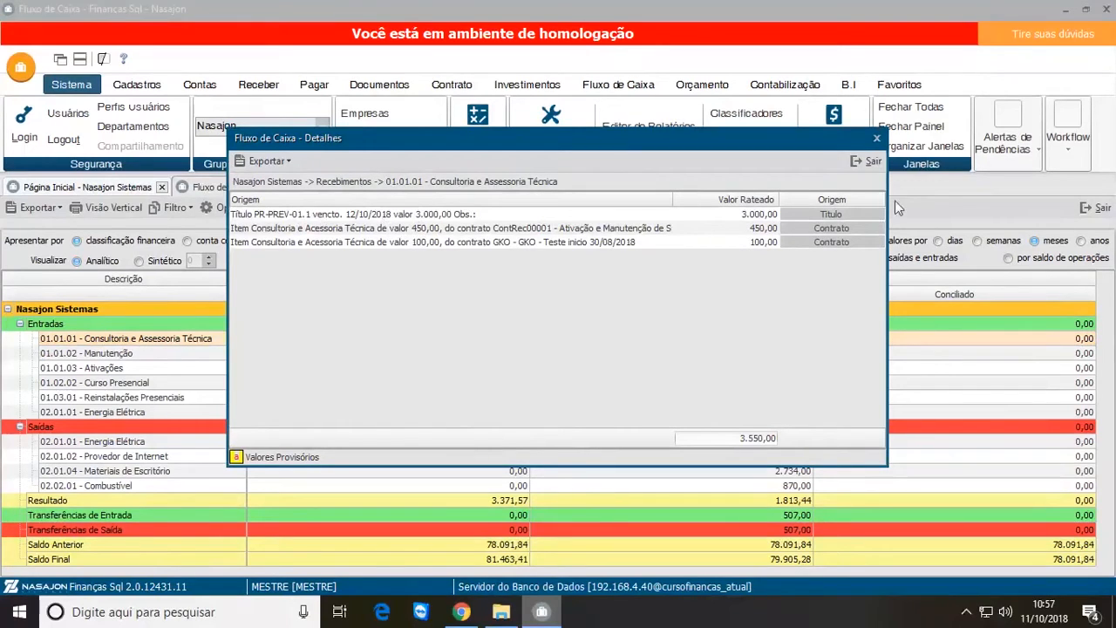
click(867, 163)
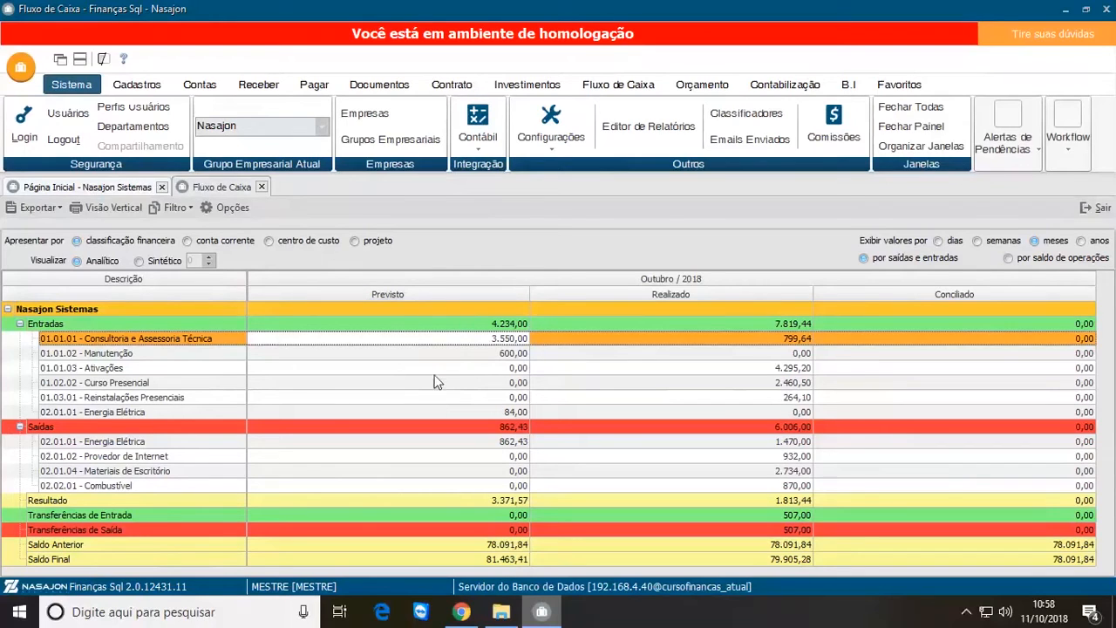
Step: Extend the cash flow filter's end date to 30/11/2018 and apply it
click(627, 85)
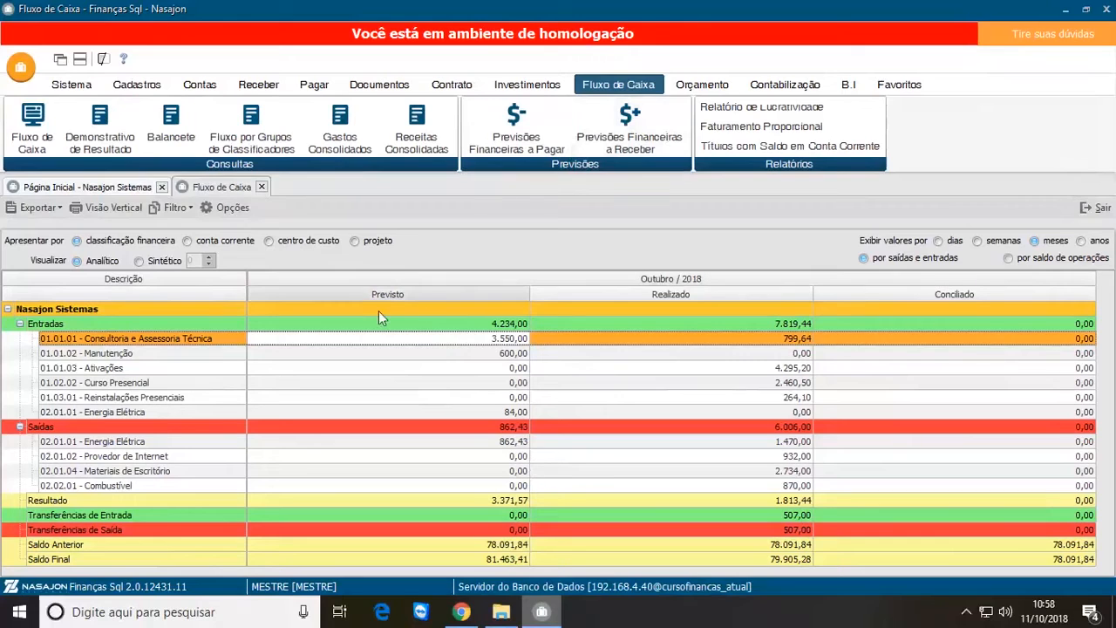
click(232, 209)
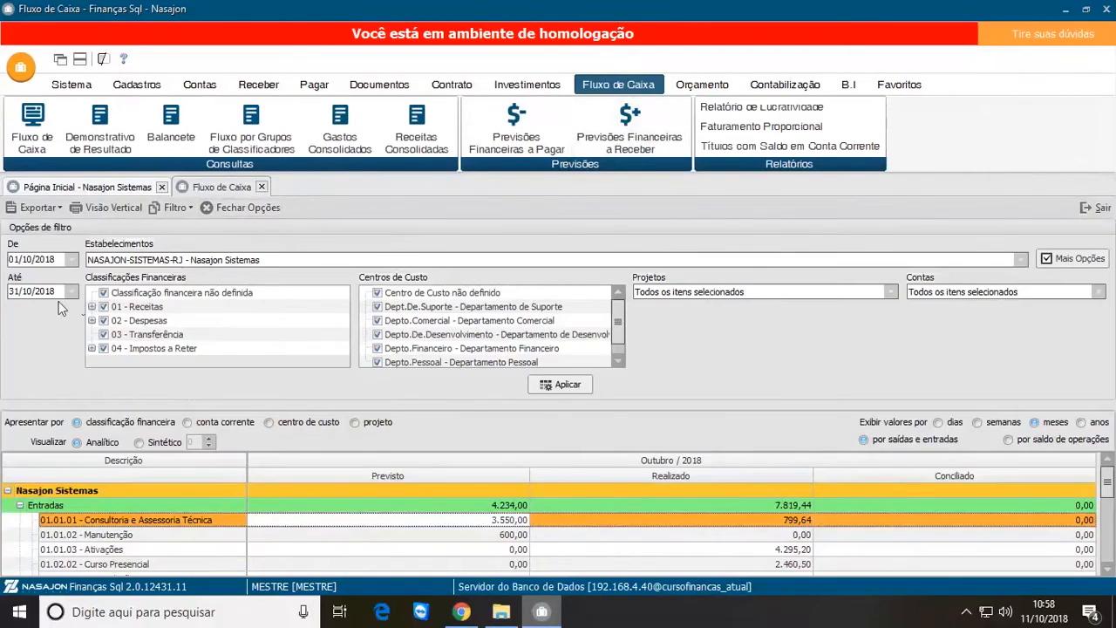
click(72, 291)
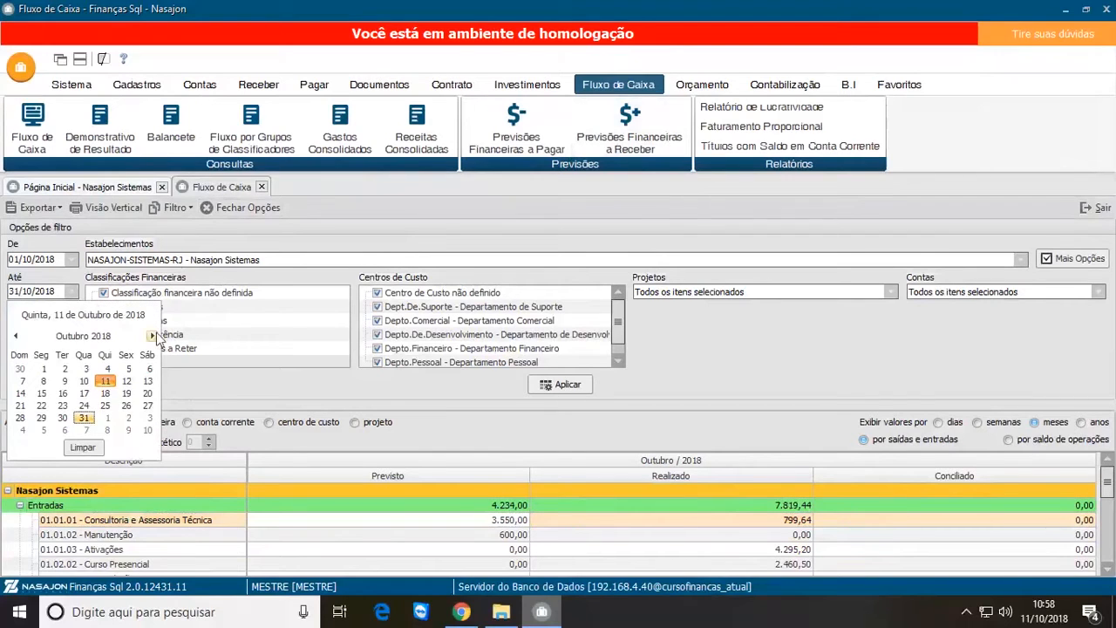
click(154, 336)
click(127, 417)
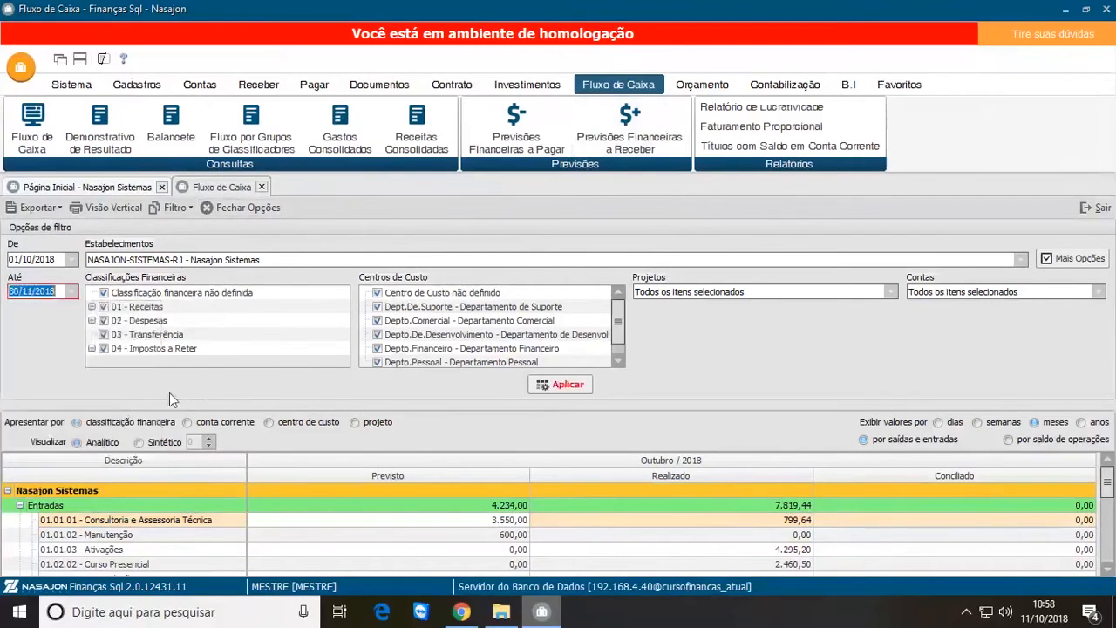
click(565, 386)
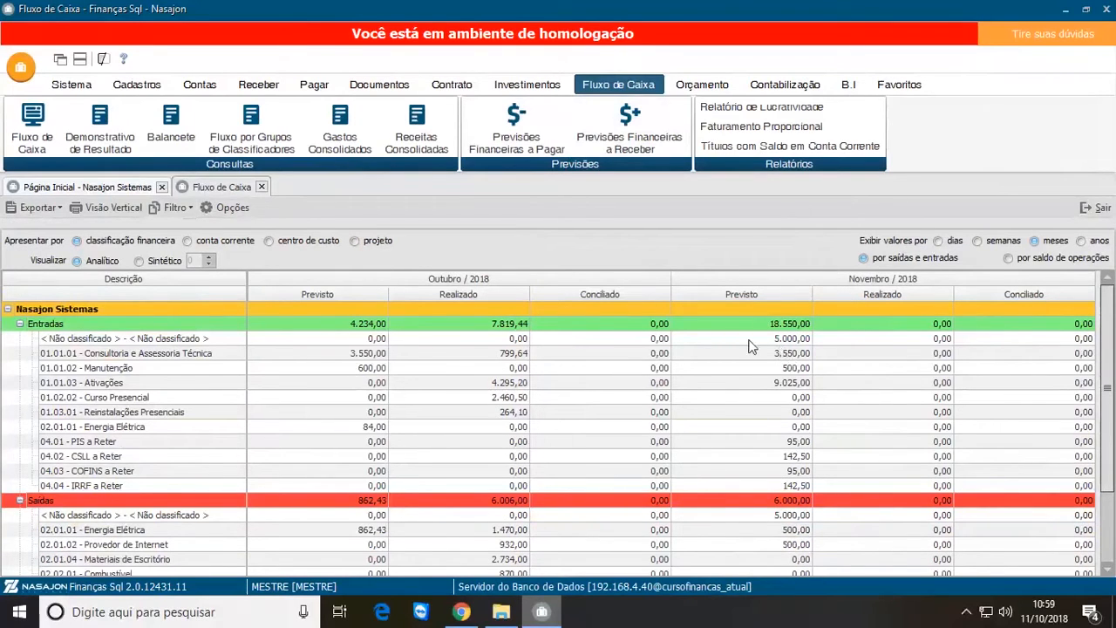
Step: Compare the November Previsto values of the Não classificado rows under Entradas and Saídas
click(755, 342)
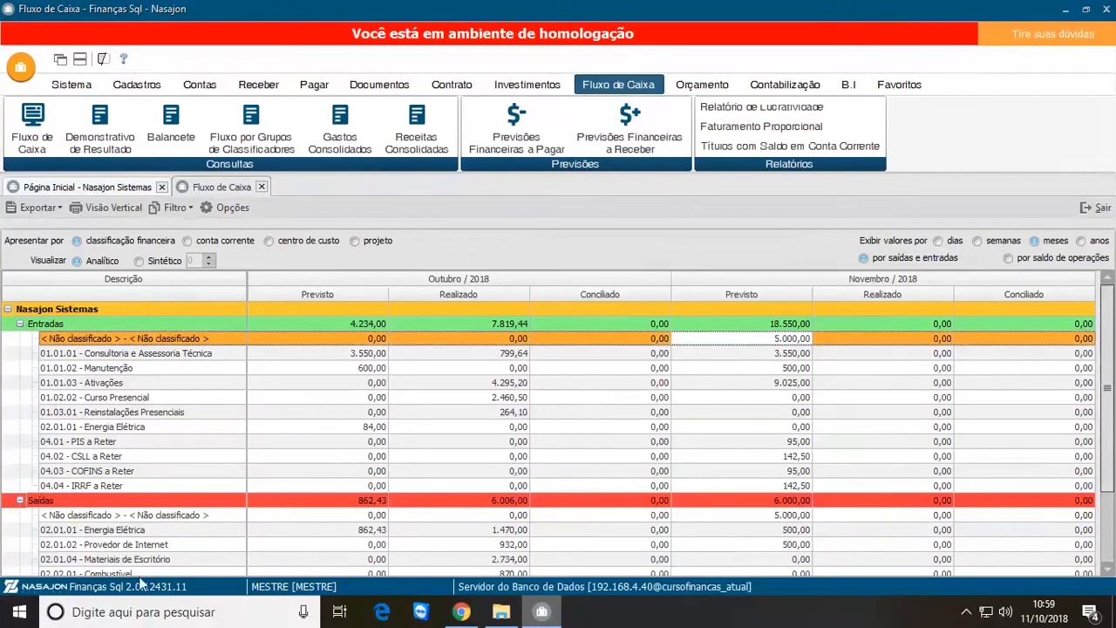
click(780, 516)
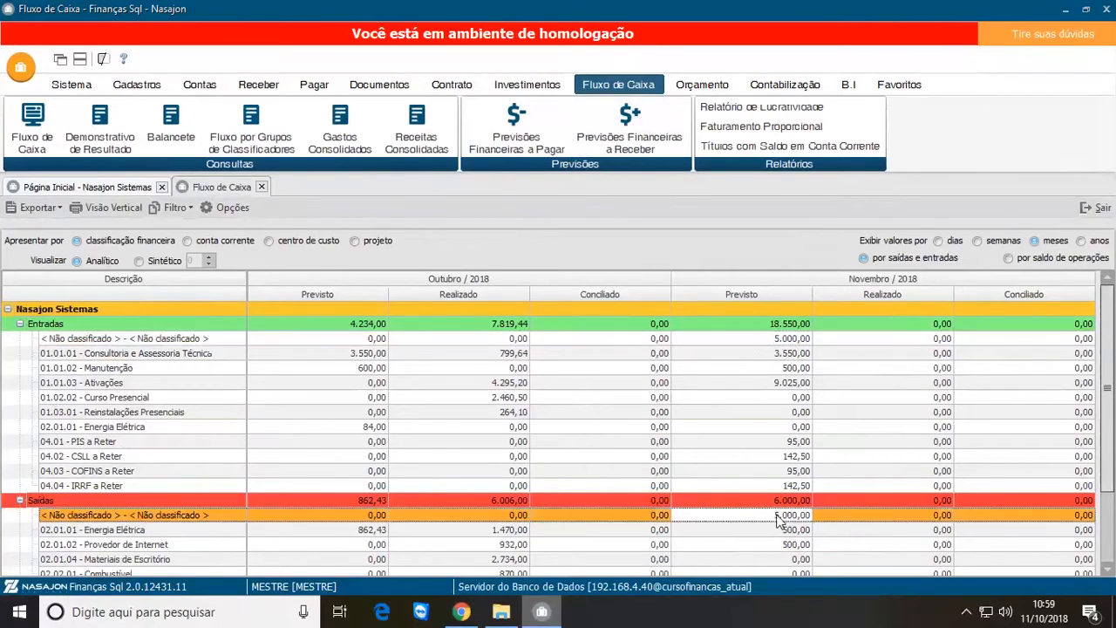
click(785, 342)
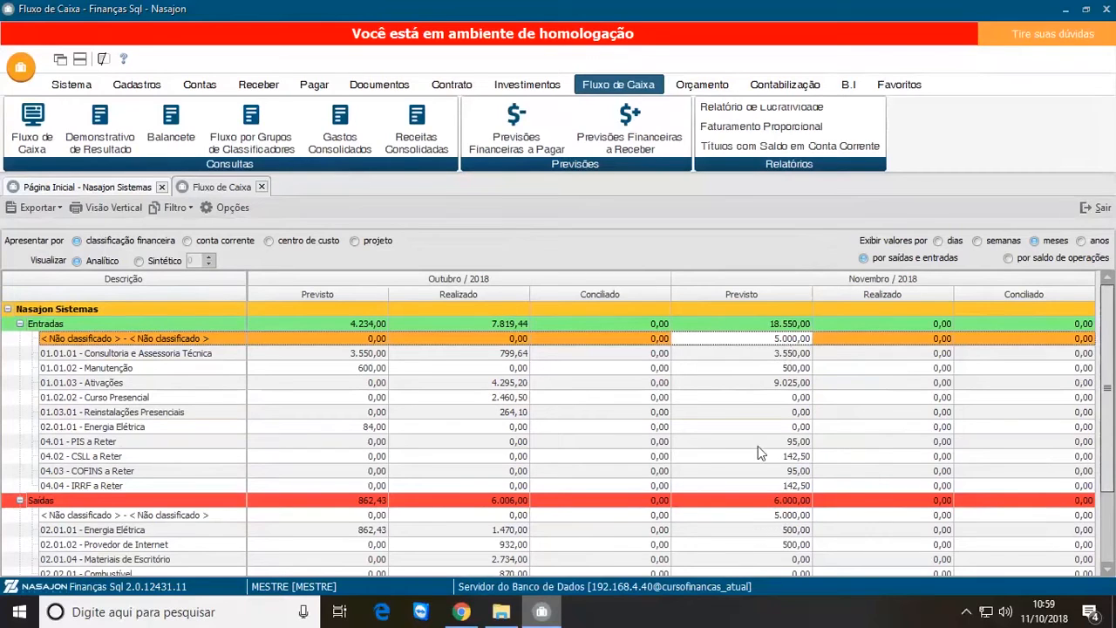
Step: Open the PREV-01 receipt forecast from the November Previsto details of Consultoria e Assessoria Técnica and review its term and frequency
click(770, 353)
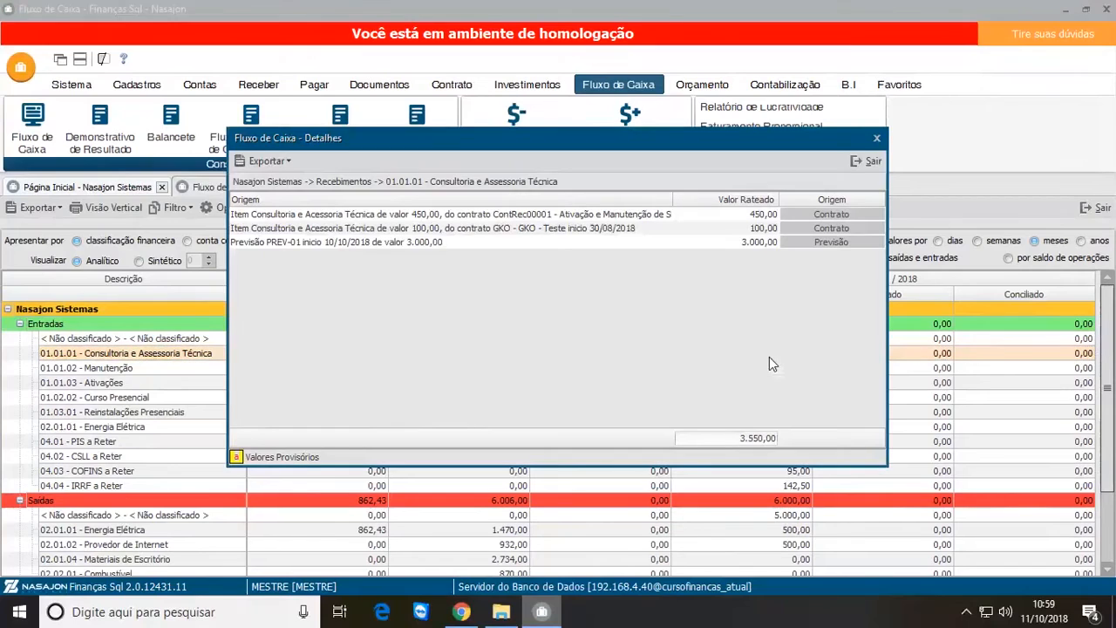
click(290, 245)
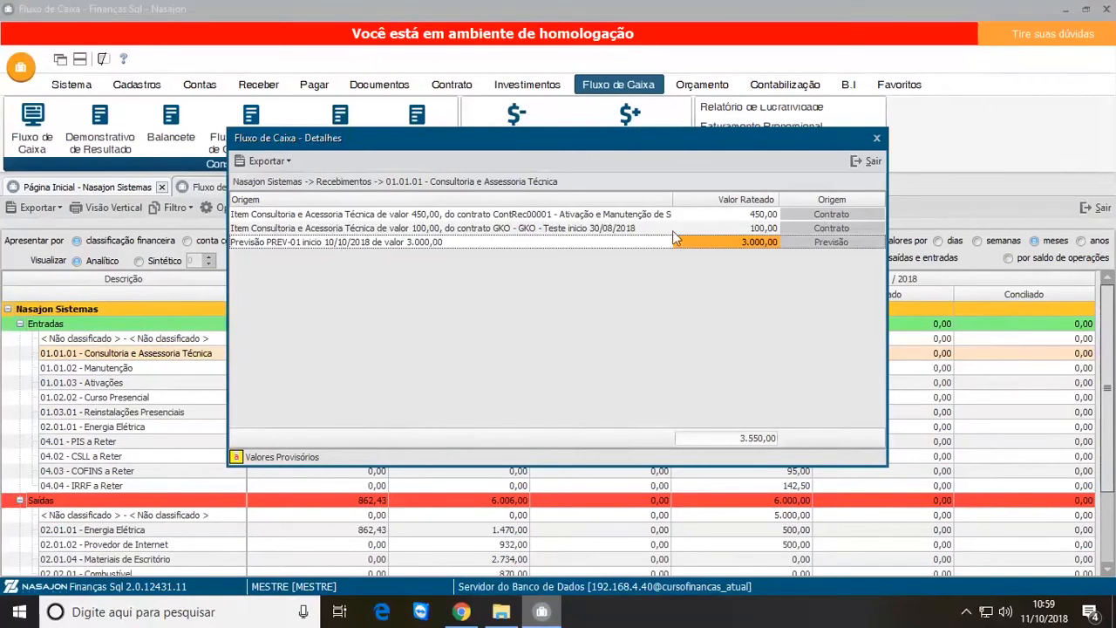
click(832, 242)
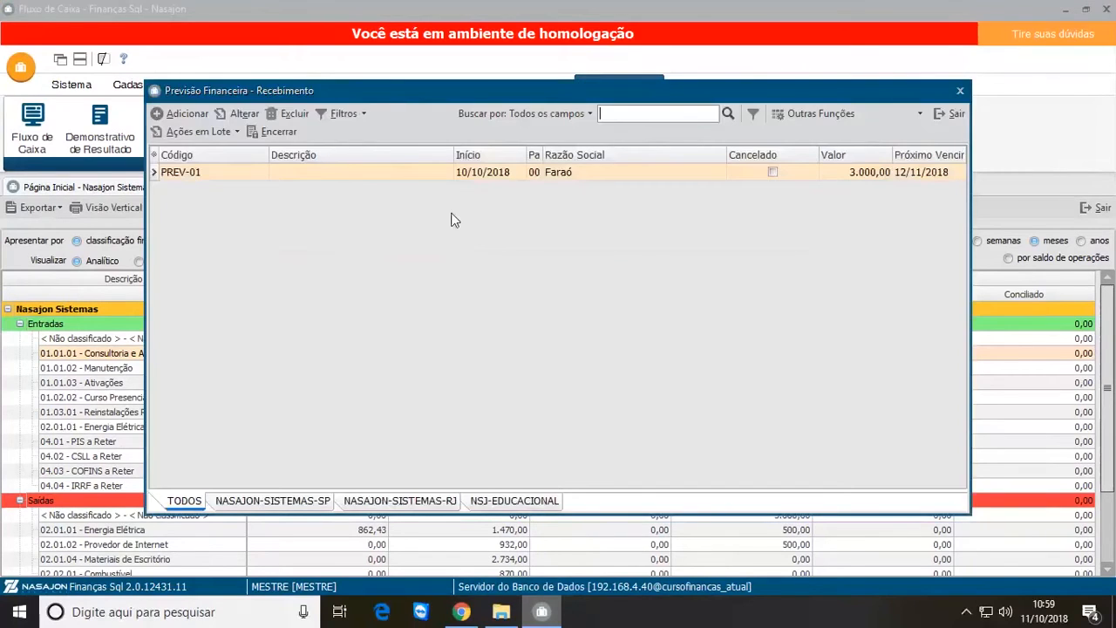
click(341, 177)
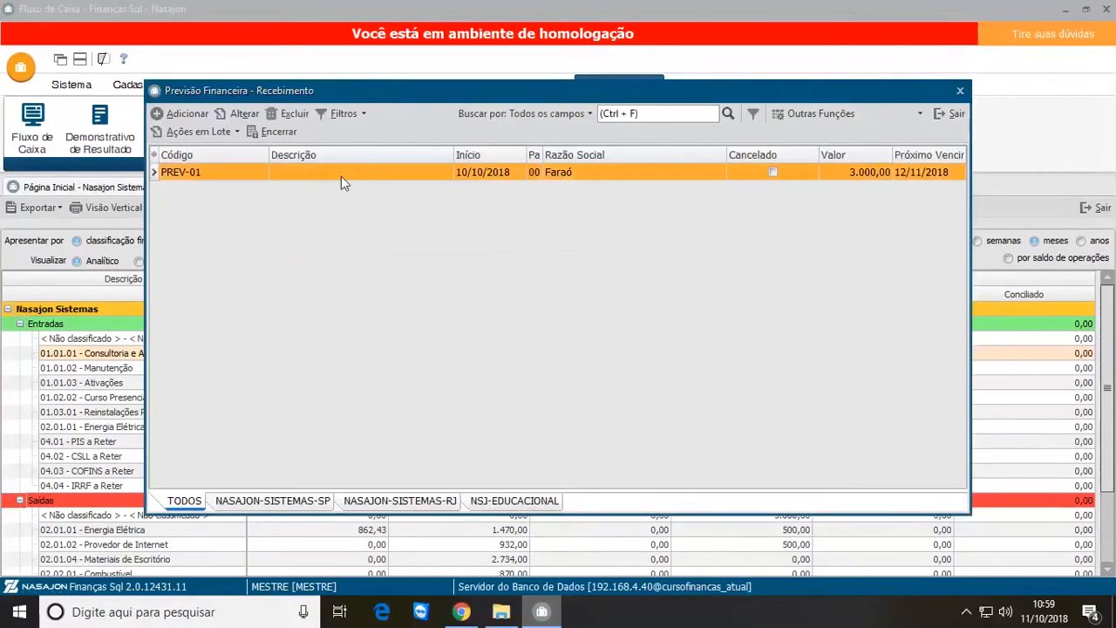
click(244, 114)
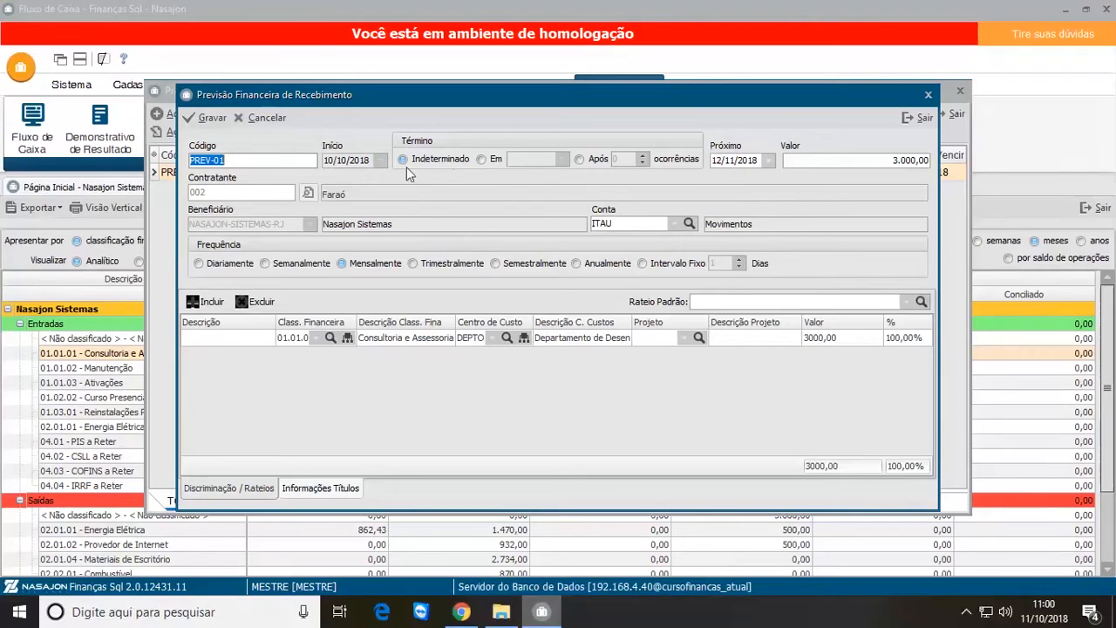
Step: Leave the PREV-01 forecast without saving and close the forecast list and cash flow details
click(910, 129)
click(536, 325)
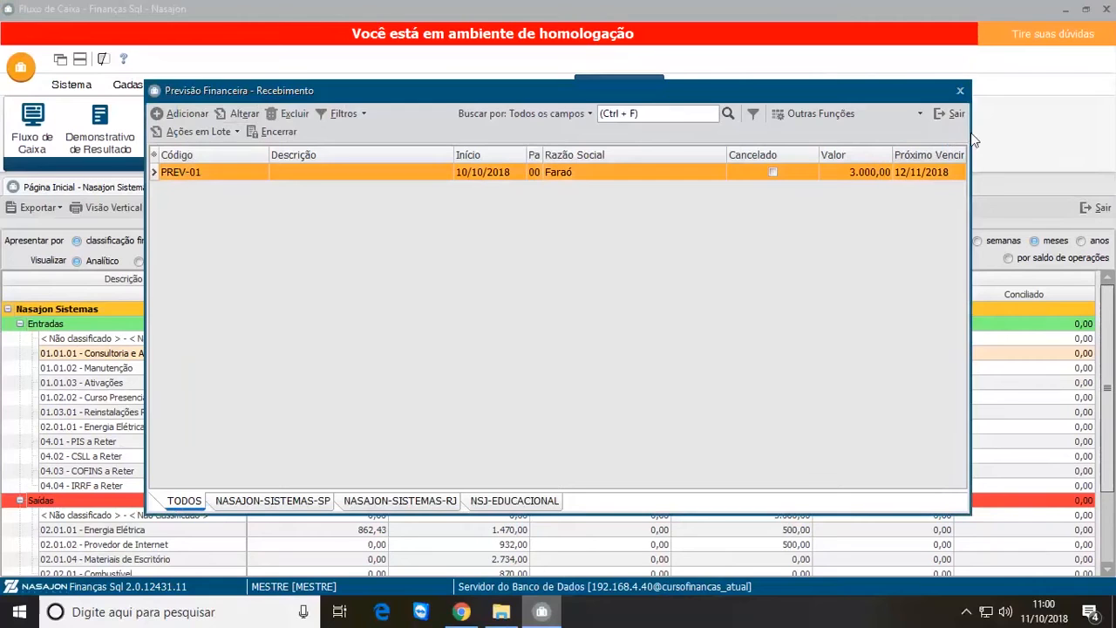
click(950, 113)
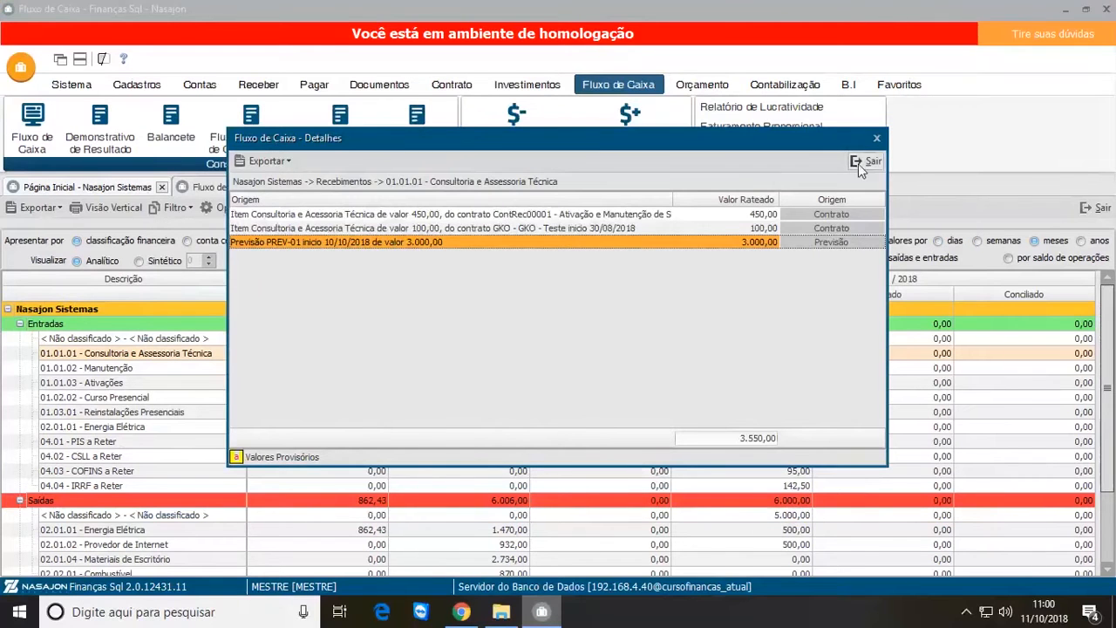
click(858, 163)
Step: Extend the cash flow filter's end date to 31/12/2018 and apply it
click(172, 208)
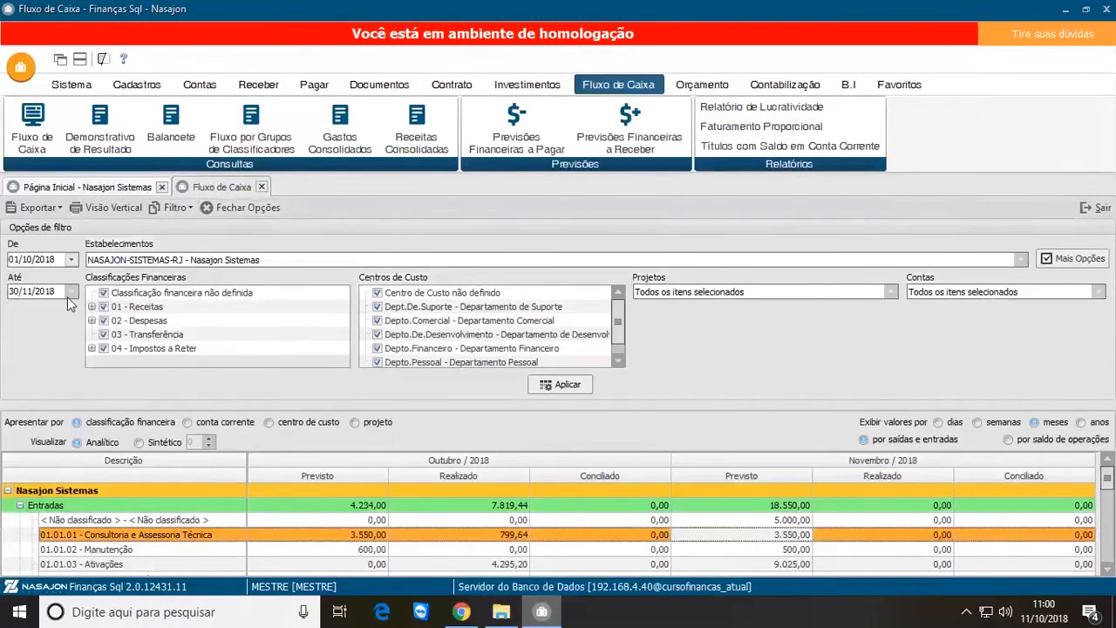
click(70, 294)
click(152, 336)
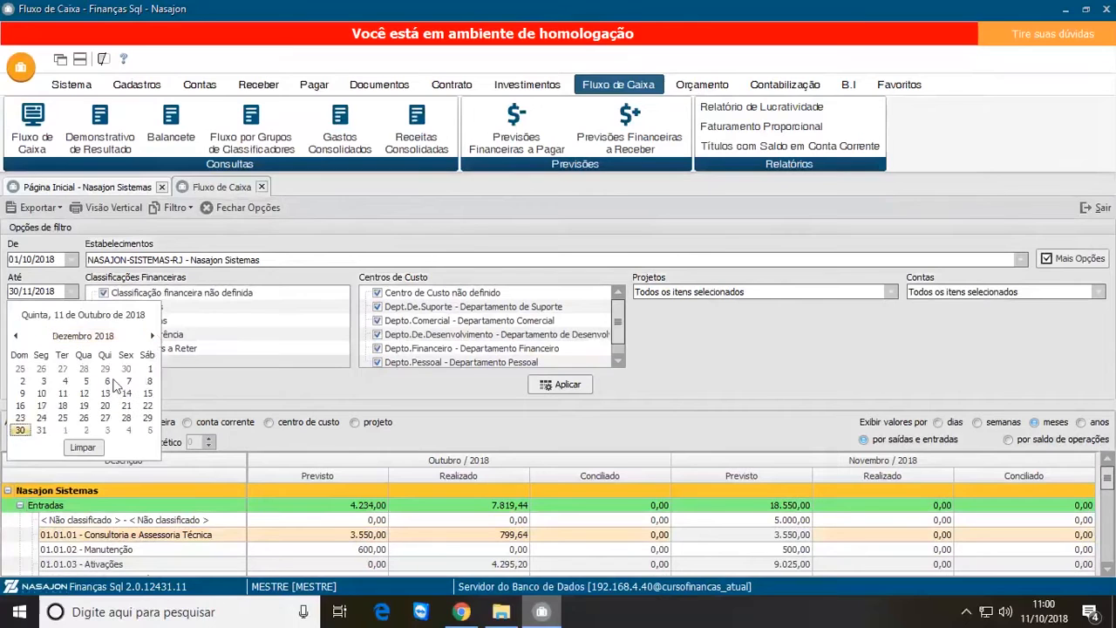
click(41, 430)
click(565, 385)
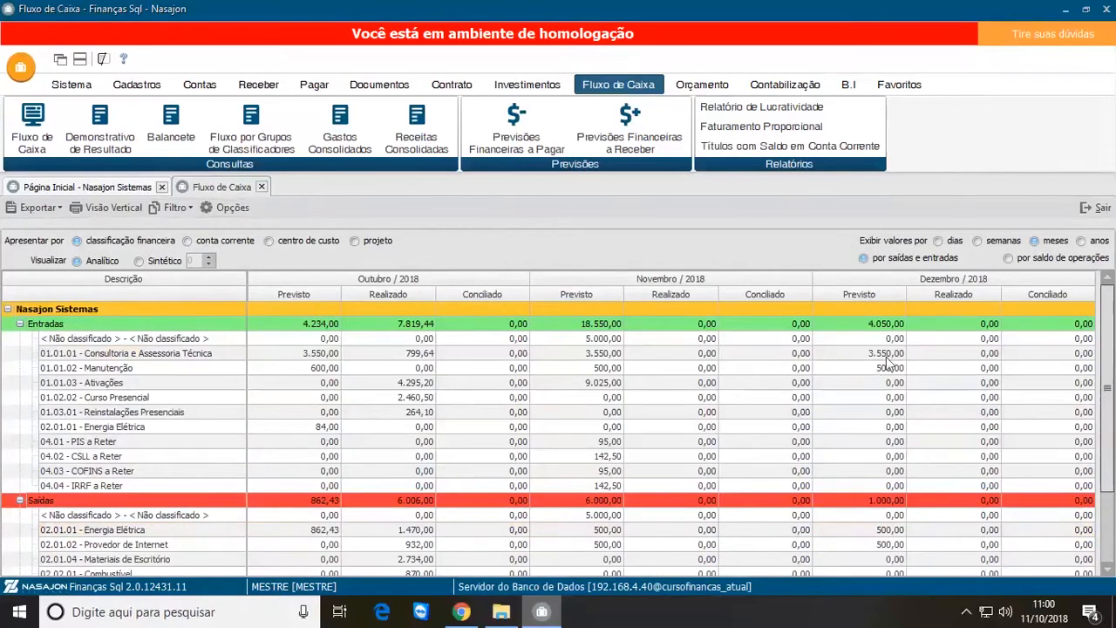
Step: Inspect the PREV-01 forecast in the December Previsto details of Consultoria e Assessoria Técnica and check the Não classificado row under Entradas
double_click(885, 356)
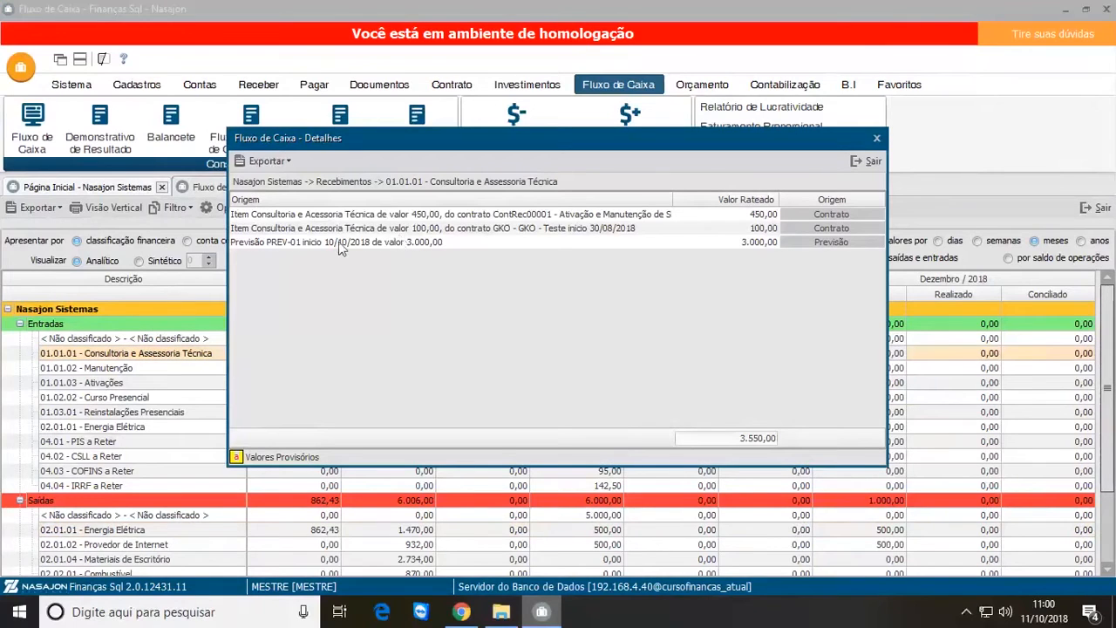
click(341, 244)
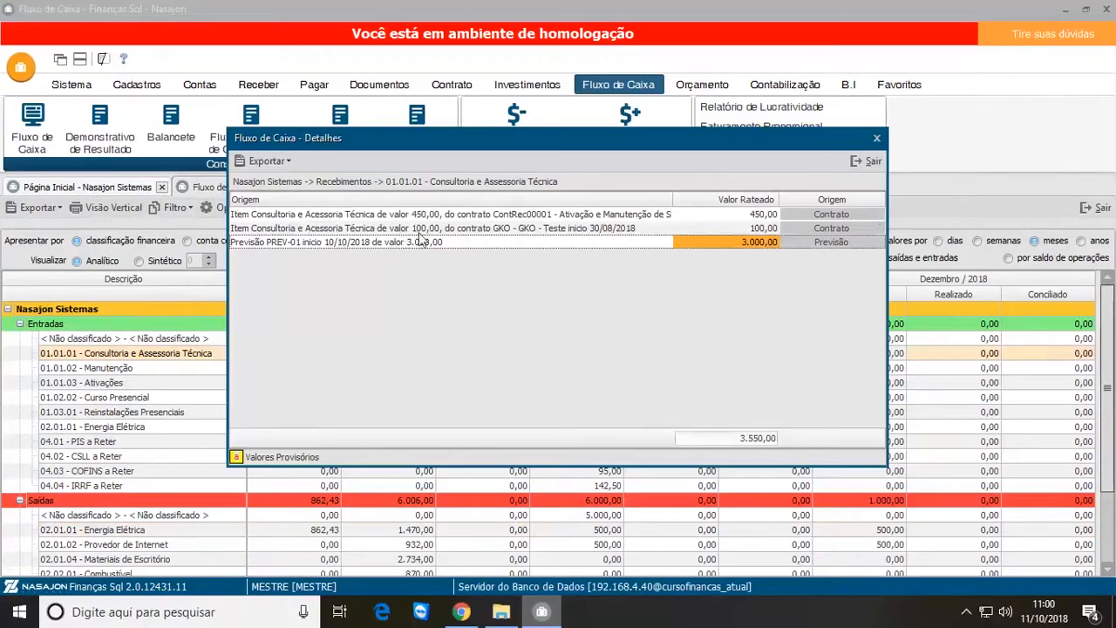
click(869, 164)
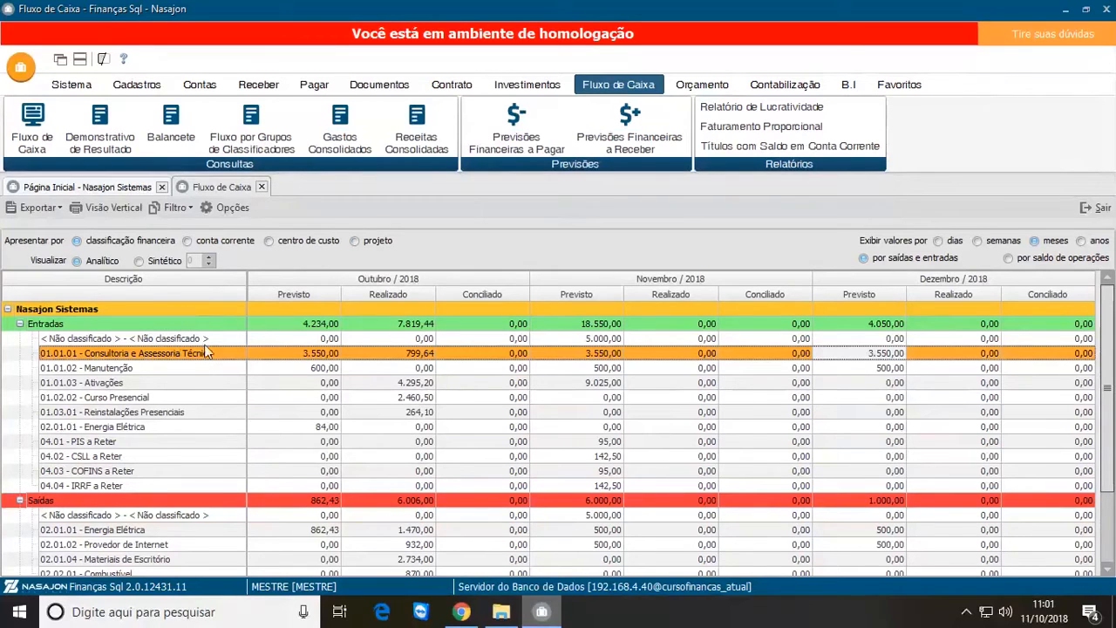
click(217, 399)
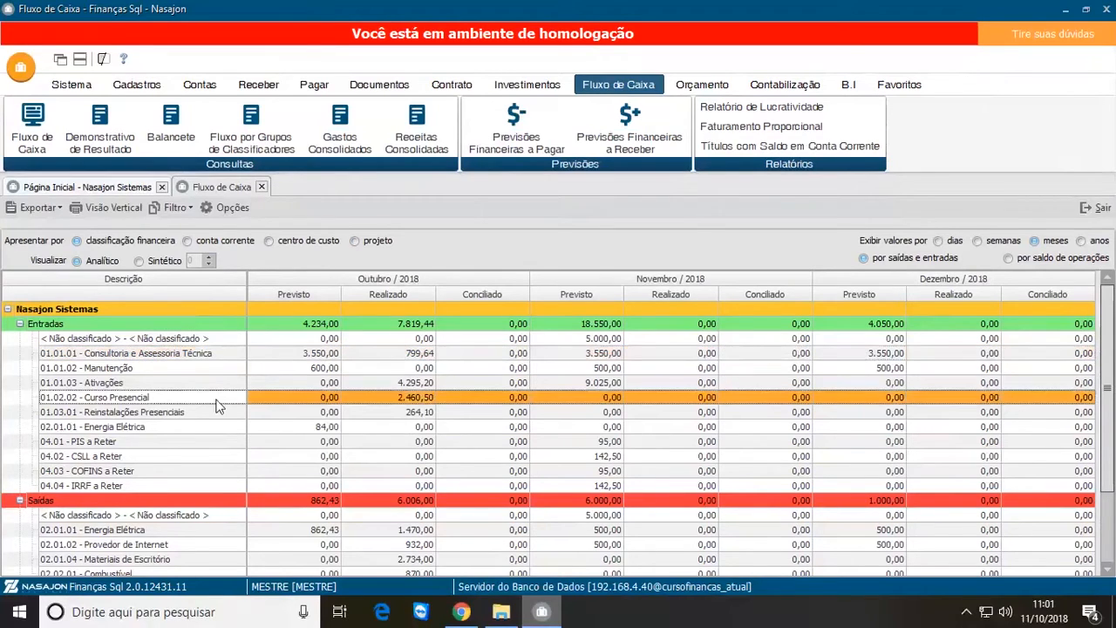
click(179, 341)
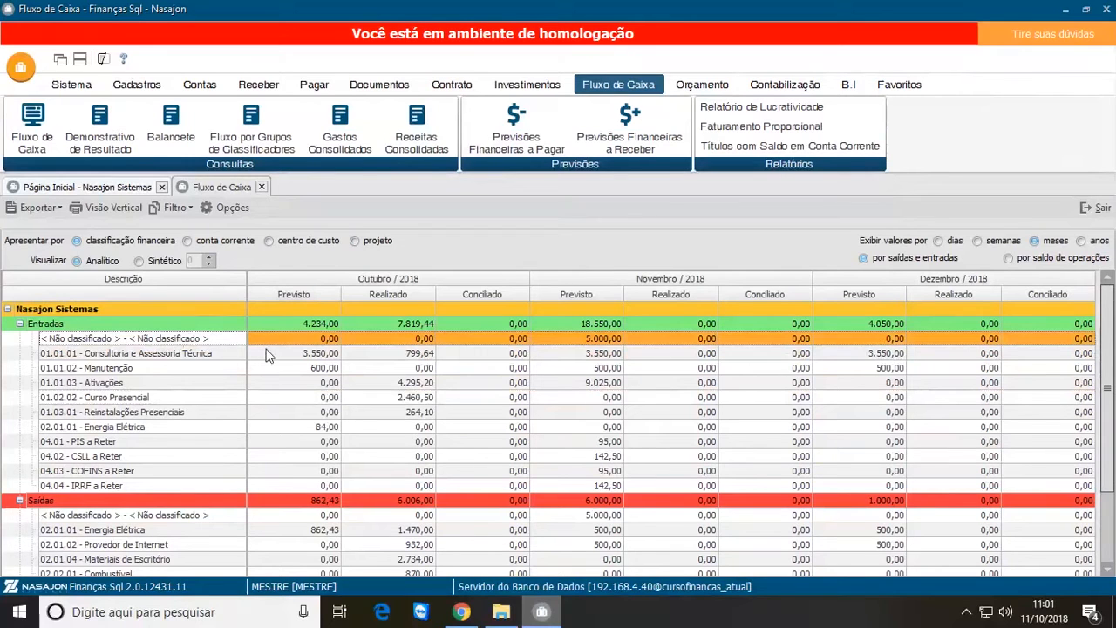
Step: Turn off Apresentar valores previstos in the additional cash flow options and apply the filter
click(226, 209)
click(256, 208)
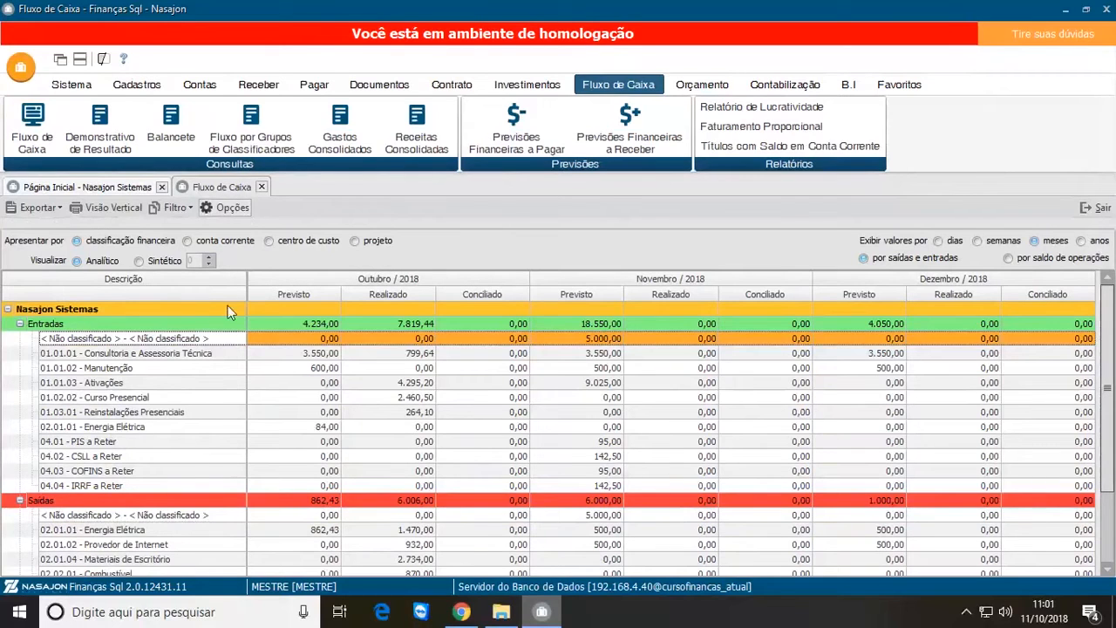
click(232, 208)
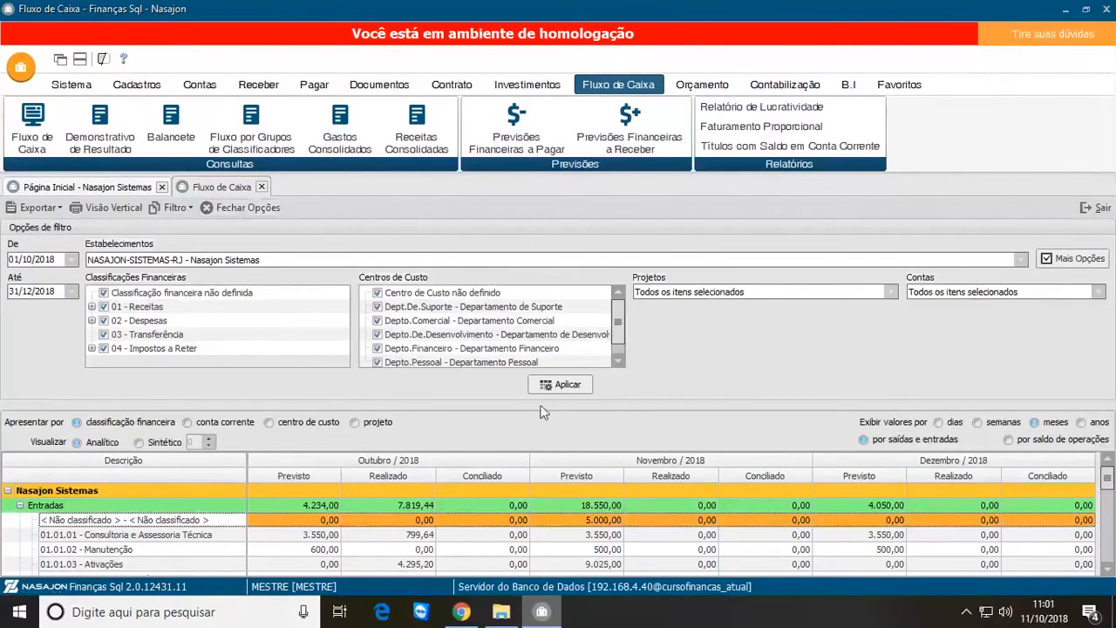
click(1081, 260)
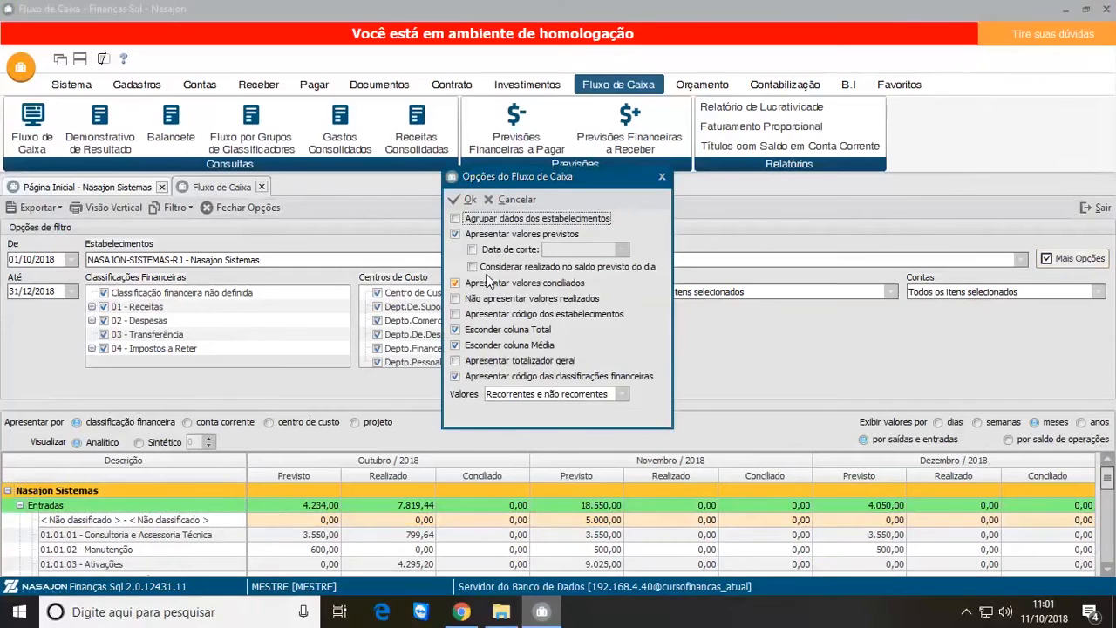
click(456, 233)
click(474, 200)
click(561, 385)
Step: Review the financial classifications listed under Entradas and Saídas with only realised and reconciled values shown
click(116, 342)
click(123, 354)
click(130, 367)
click(139, 386)
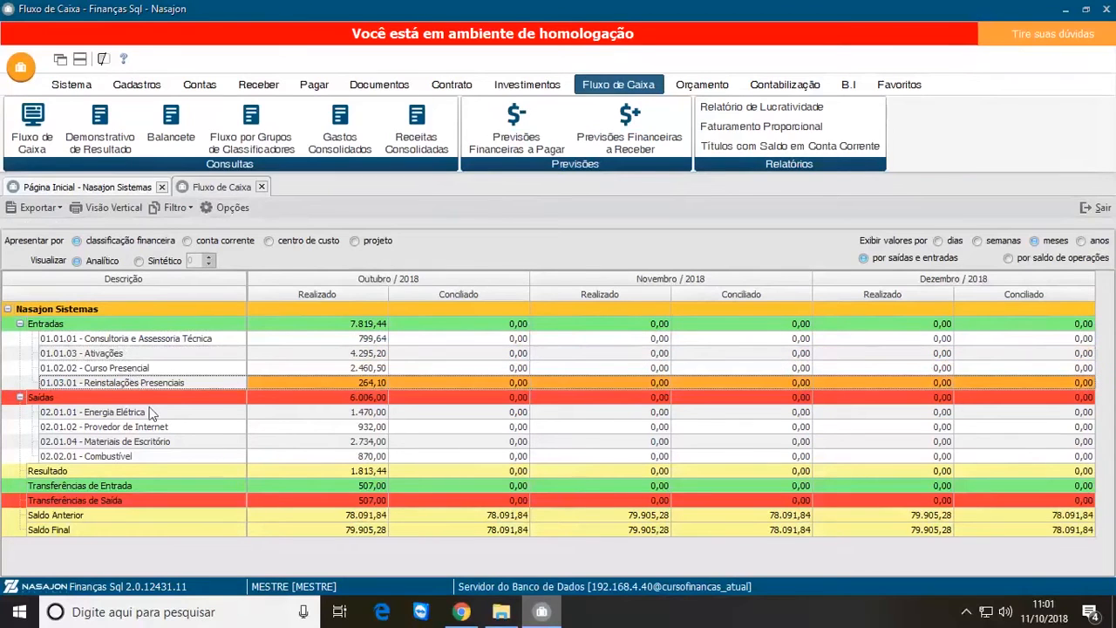
click(153, 413)
click(155, 428)
click(157, 440)
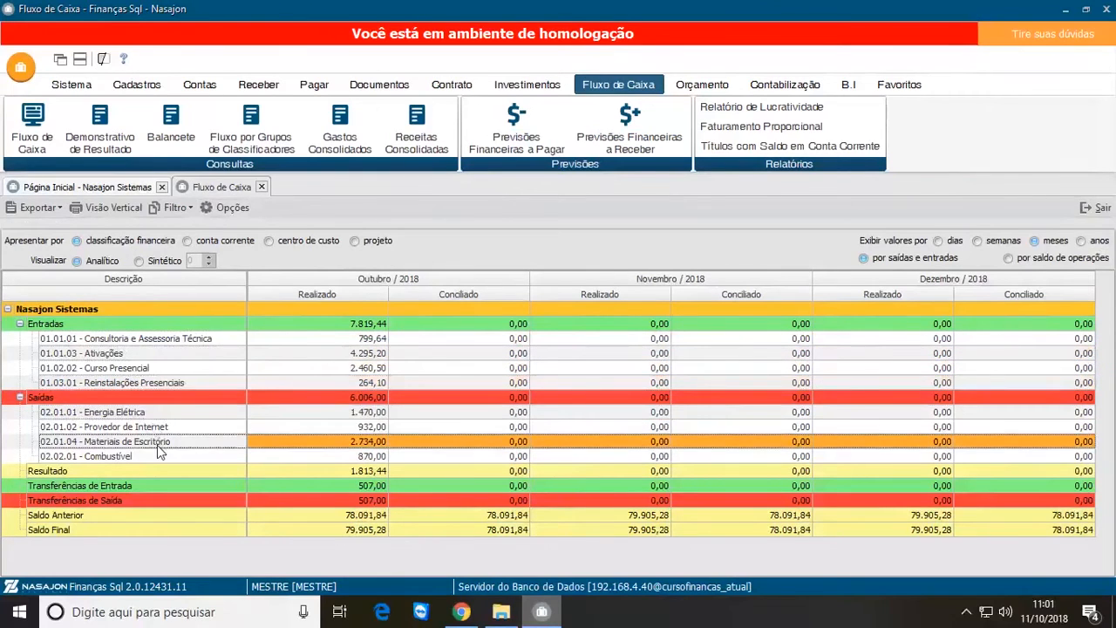
click(153, 456)
click(140, 415)
click(157, 343)
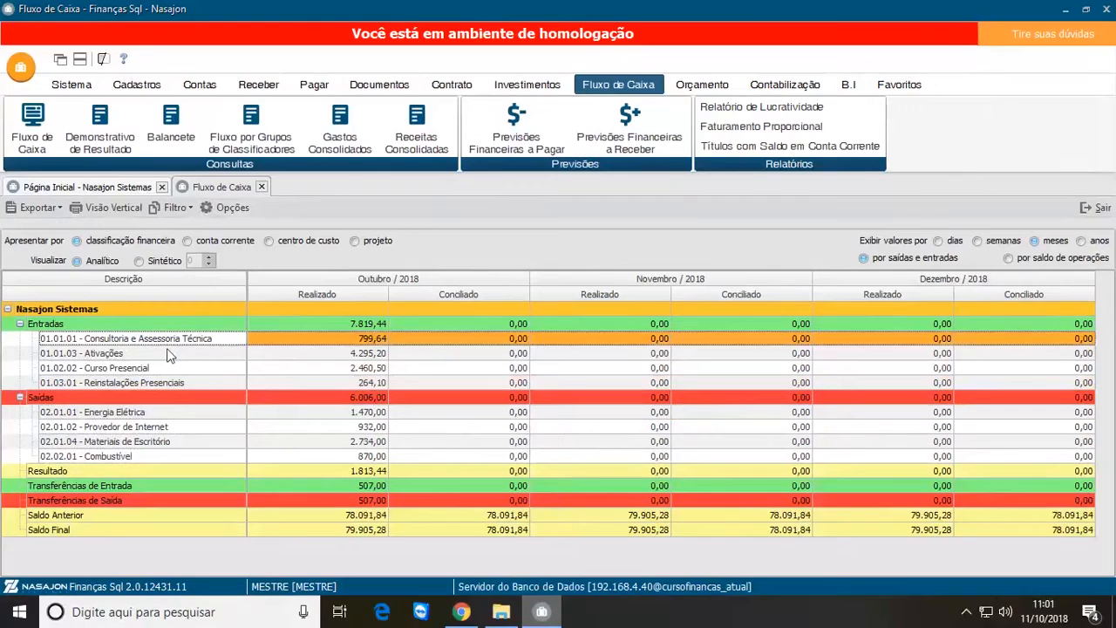
Step: Check the Ativações, Curso Presencial and Reinstalações Presenciais rows under Entradas
click(168, 352)
click(171, 370)
click(175, 383)
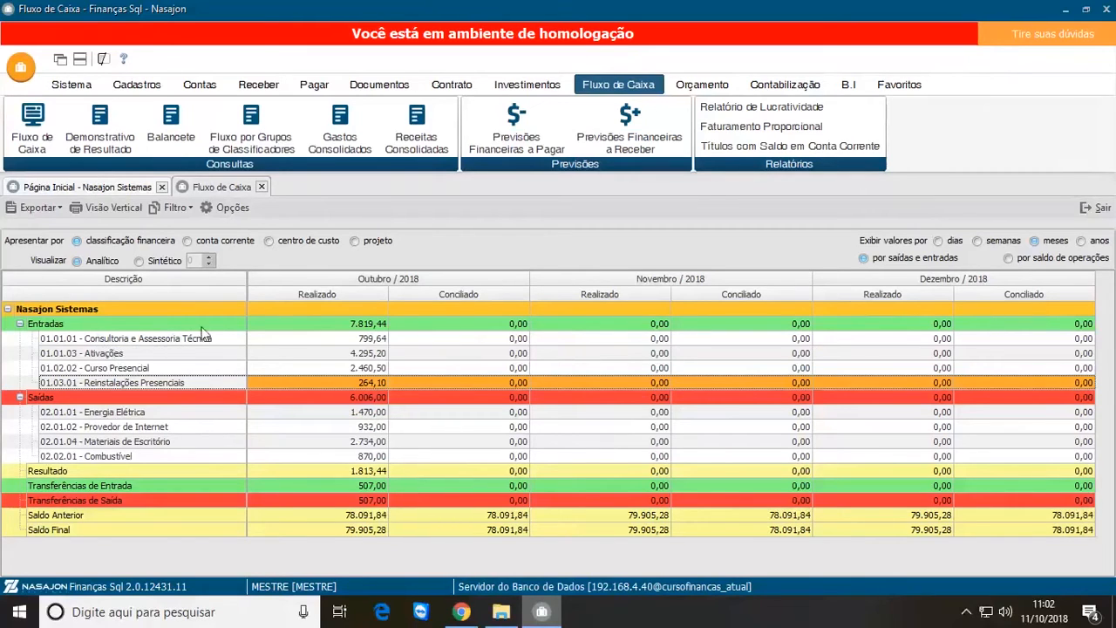
Step: Turn on Apresentar valores previstos in the additional cash flow options and apply the filter
click(231, 210)
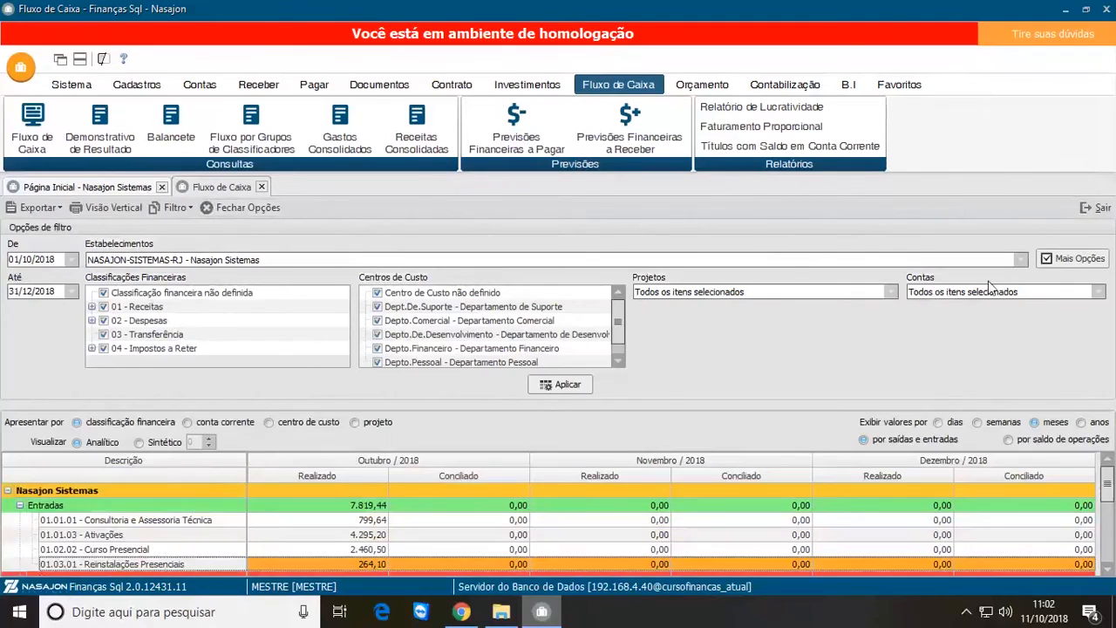
click(1085, 260)
click(455, 233)
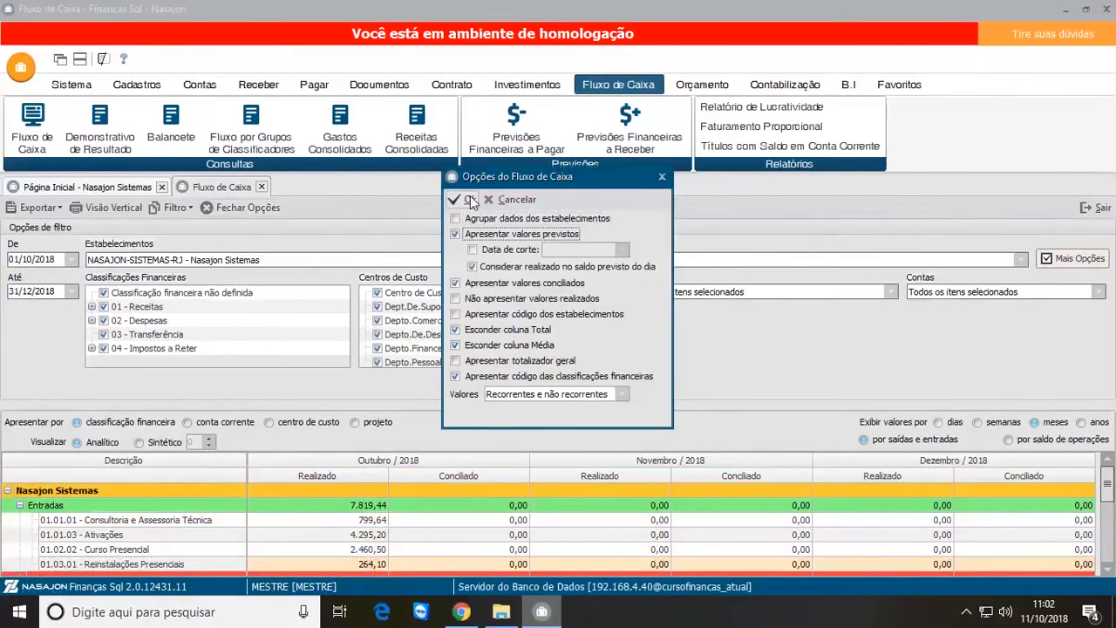
click(467, 200)
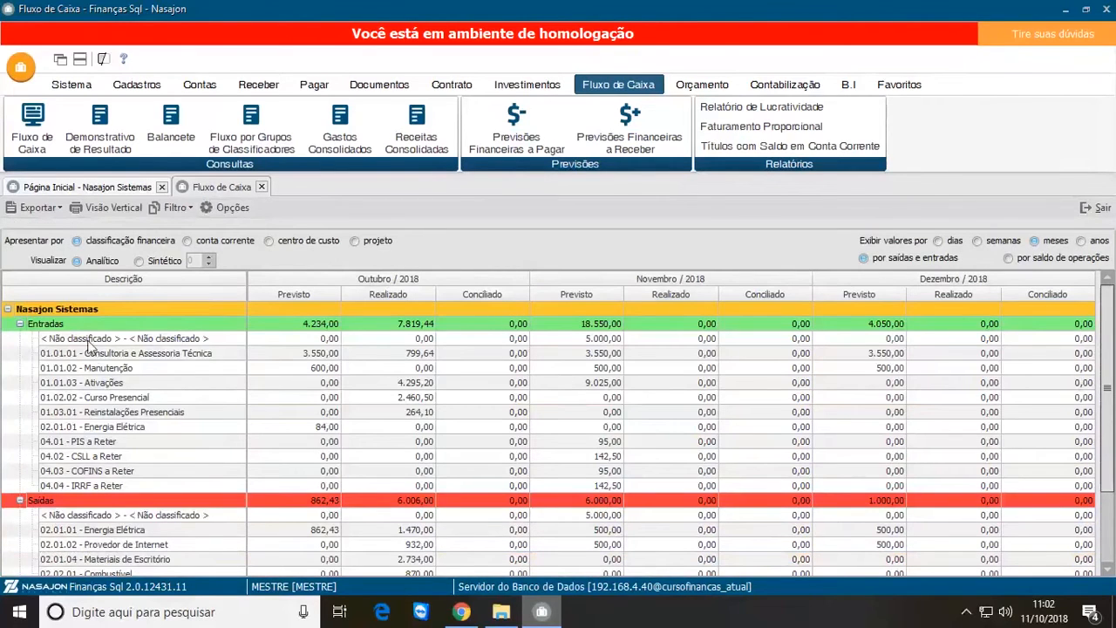
Step: Examine the Não classificado, Energia Elétrica and tax a Reter rows under Entradas with forecast values shown
click(88, 341)
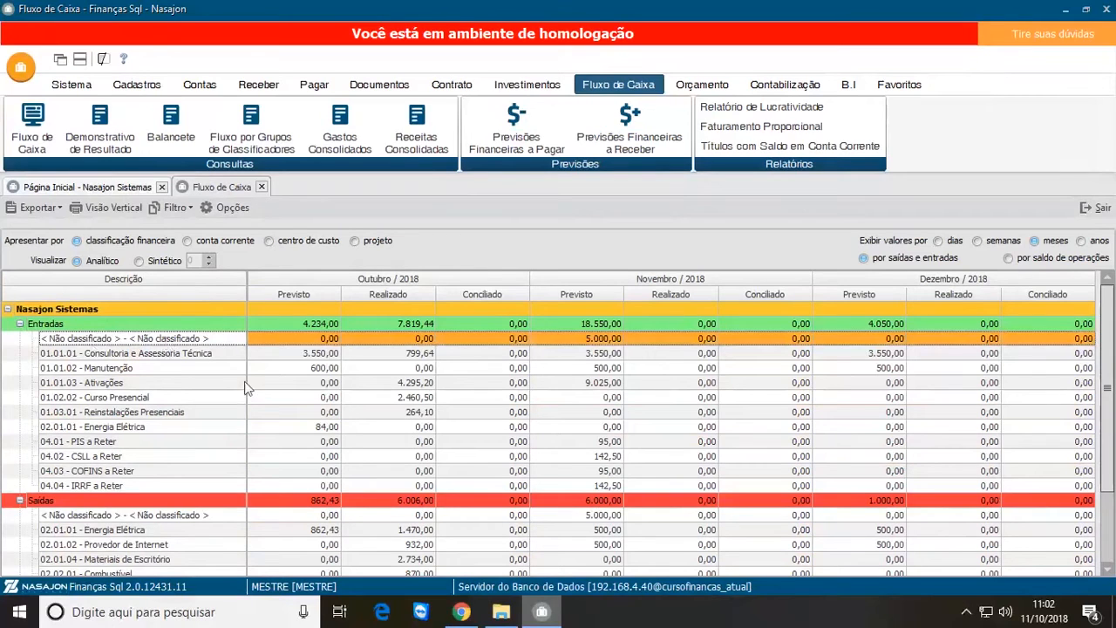
click(104, 430)
click(103, 445)
click(100, 459)
click(101, 474)
click(101, 485)
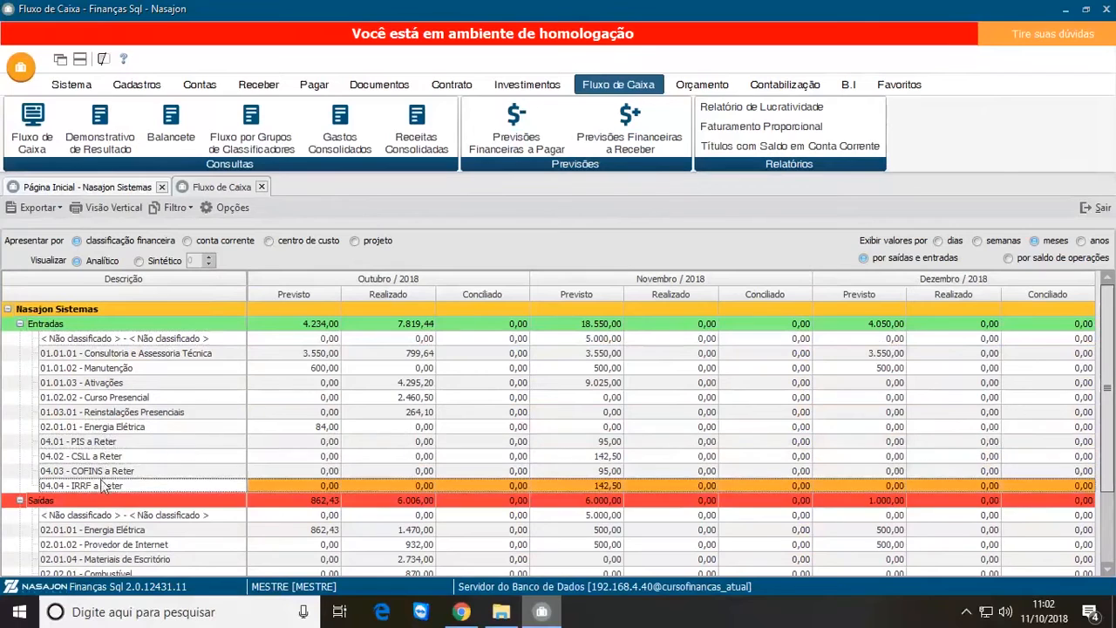
click(104, 428)
click(101, 455)
click(105, 470)
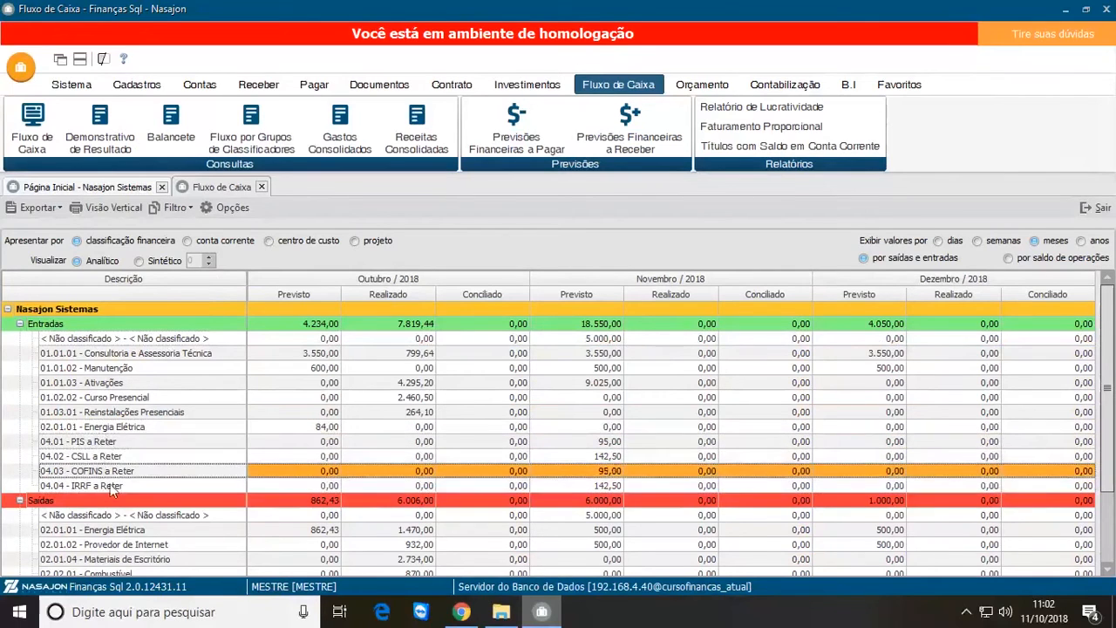
click(112, 486)
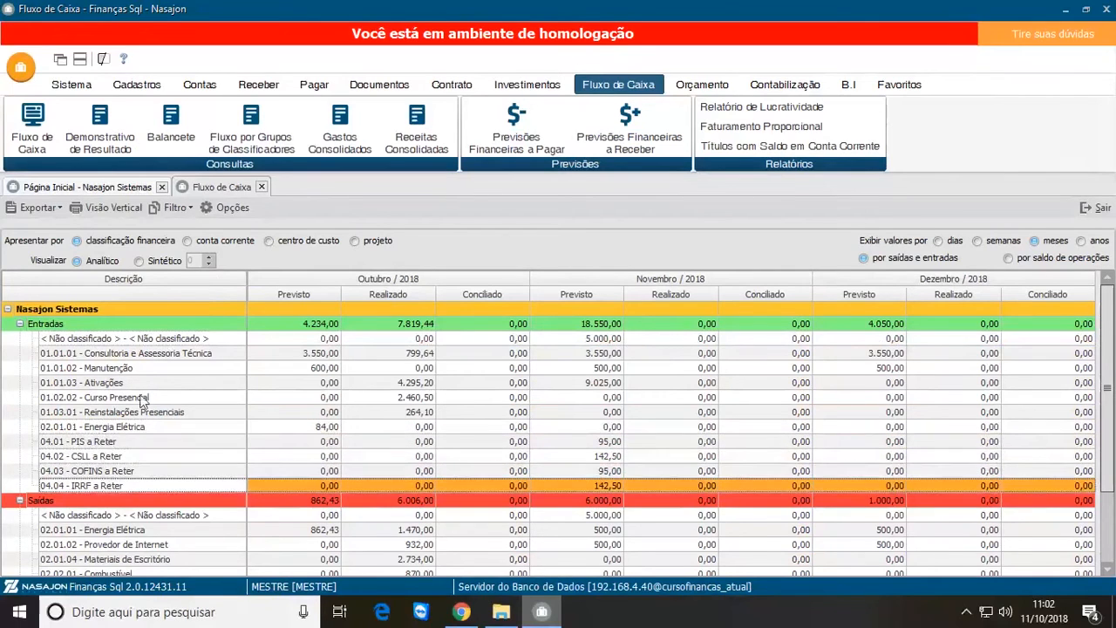
click(157, 344)
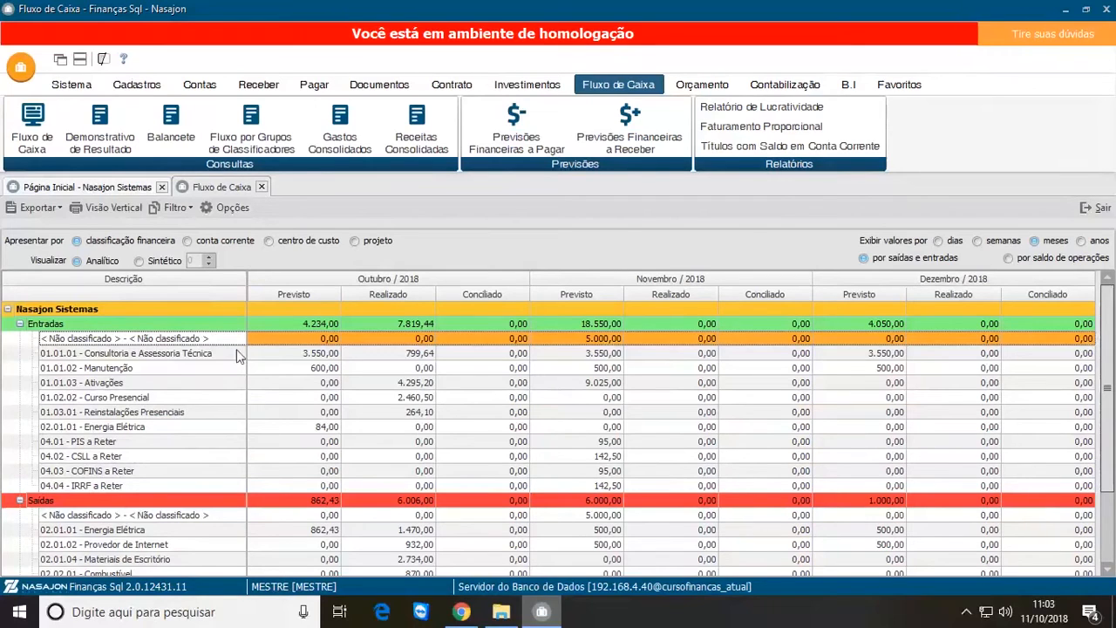
Step: Compare the PIS, CSLL, COFINS and IRRF a Reter rows under Entradas across the three months
click(119, 457)
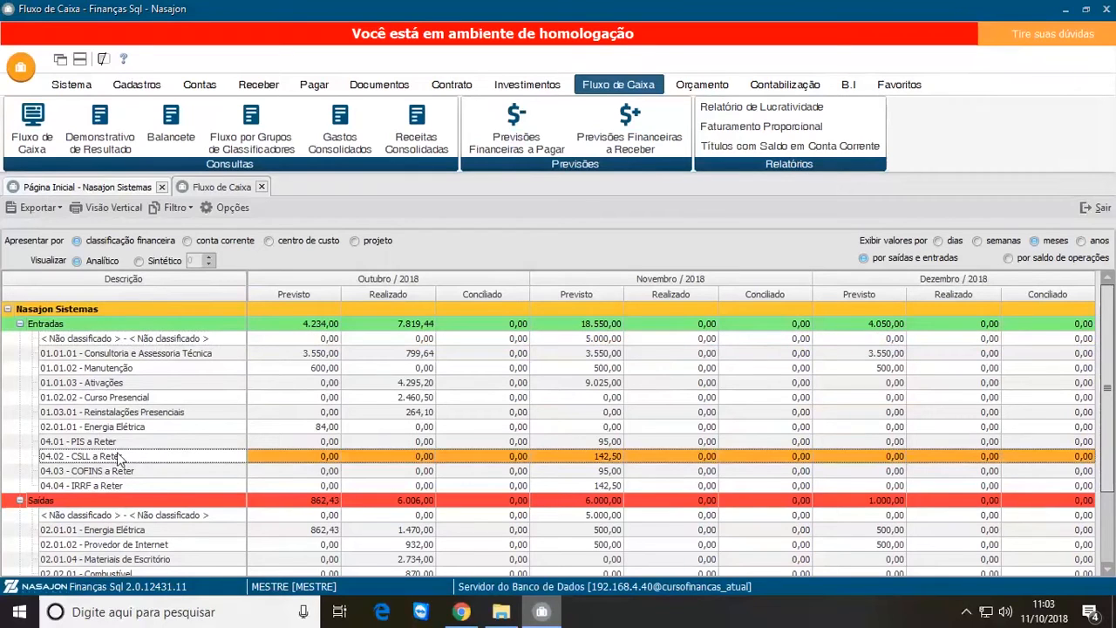
click(122, 443)
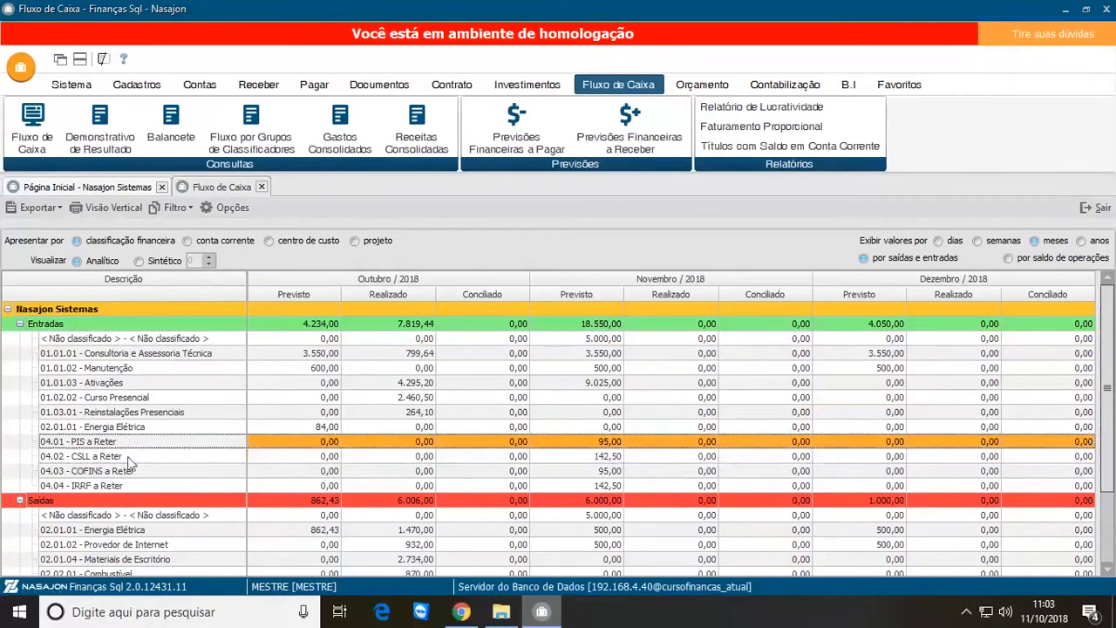
click(130, 471)
click(131, 483)
click(122, 456)
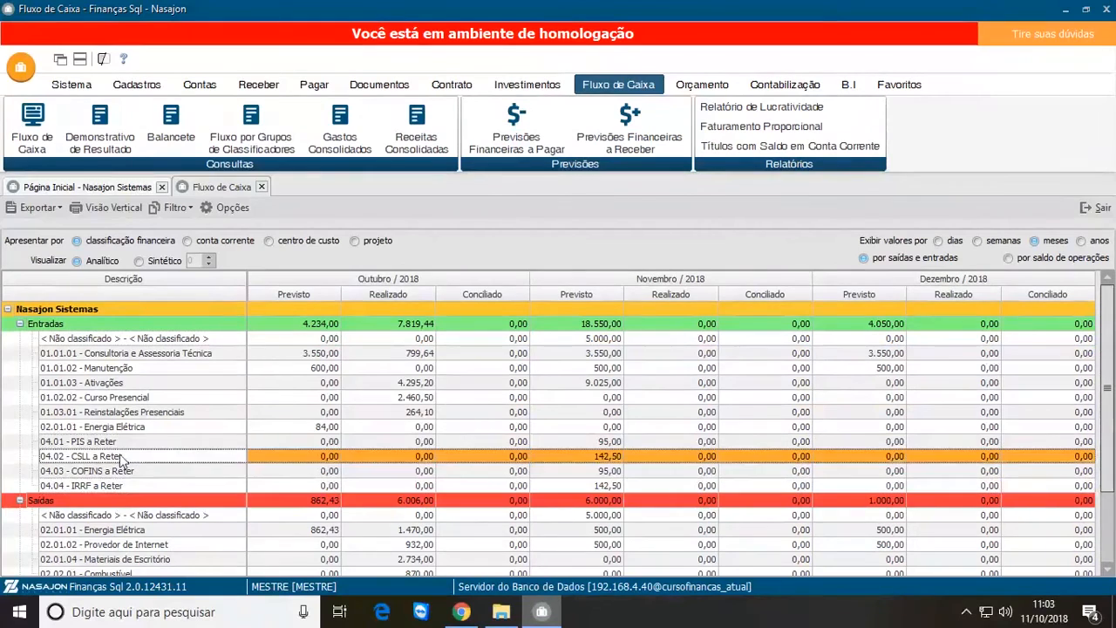
click(122, 442)
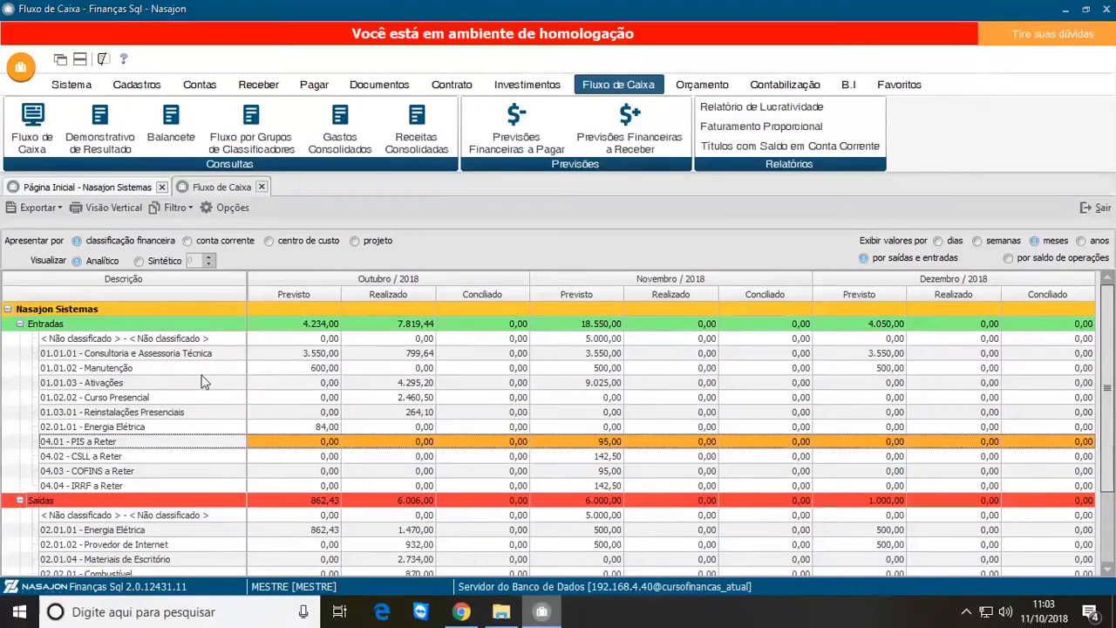
click(149, 460)
click(145, 474)
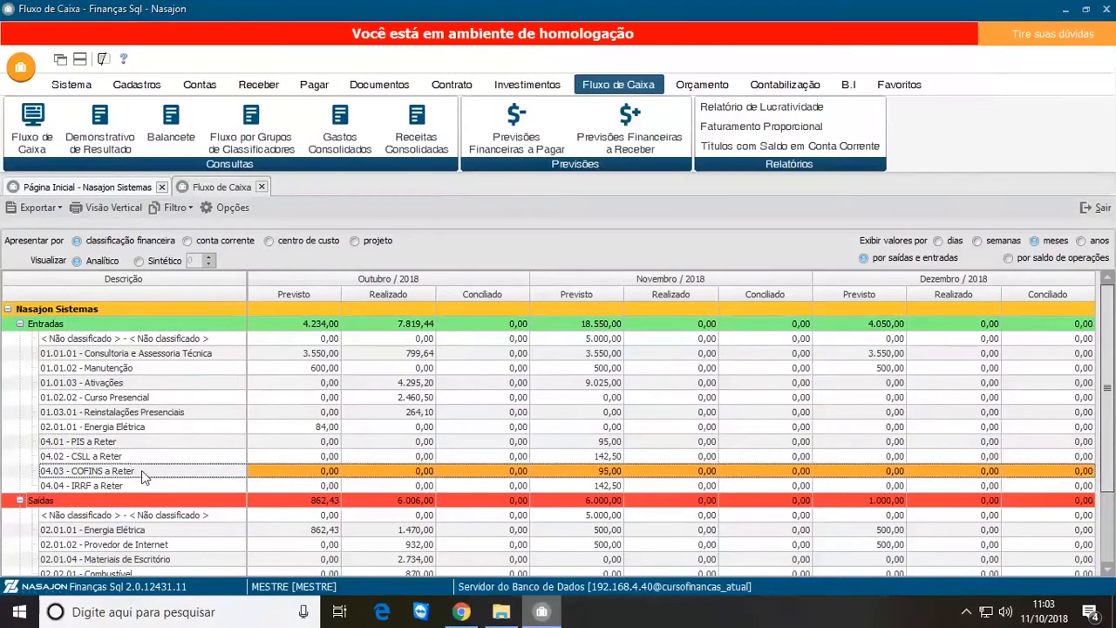
click(114, 445)
click(117, 458)
click(115, 474)
click(111, 487)
click(108, 443)
click(113, 457)
click(114, 472)
click(114, 487)
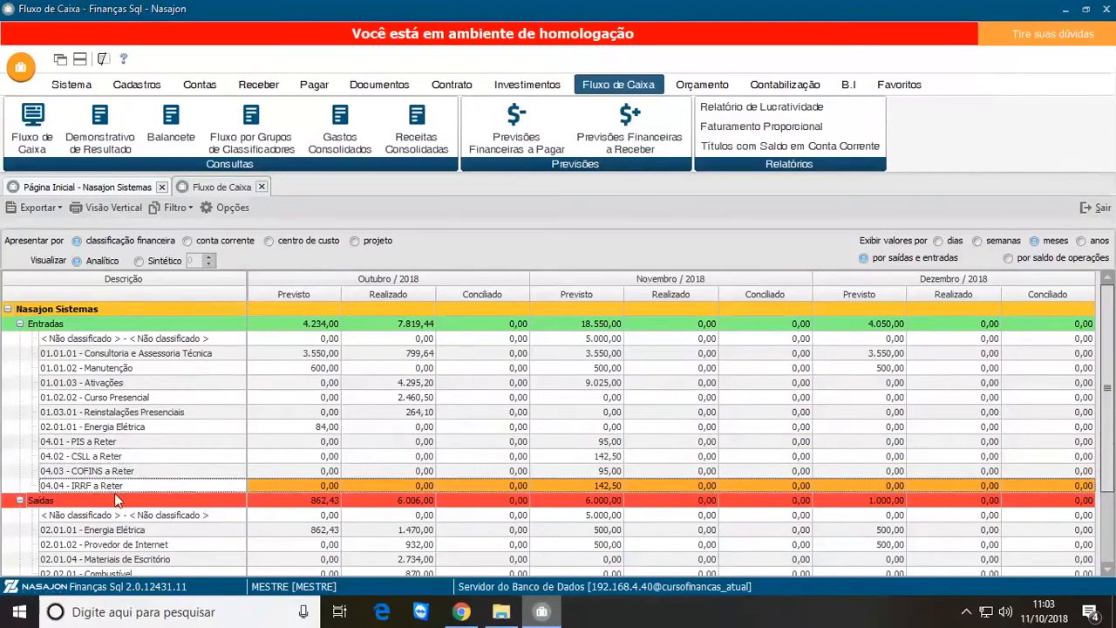
click(106, 443)
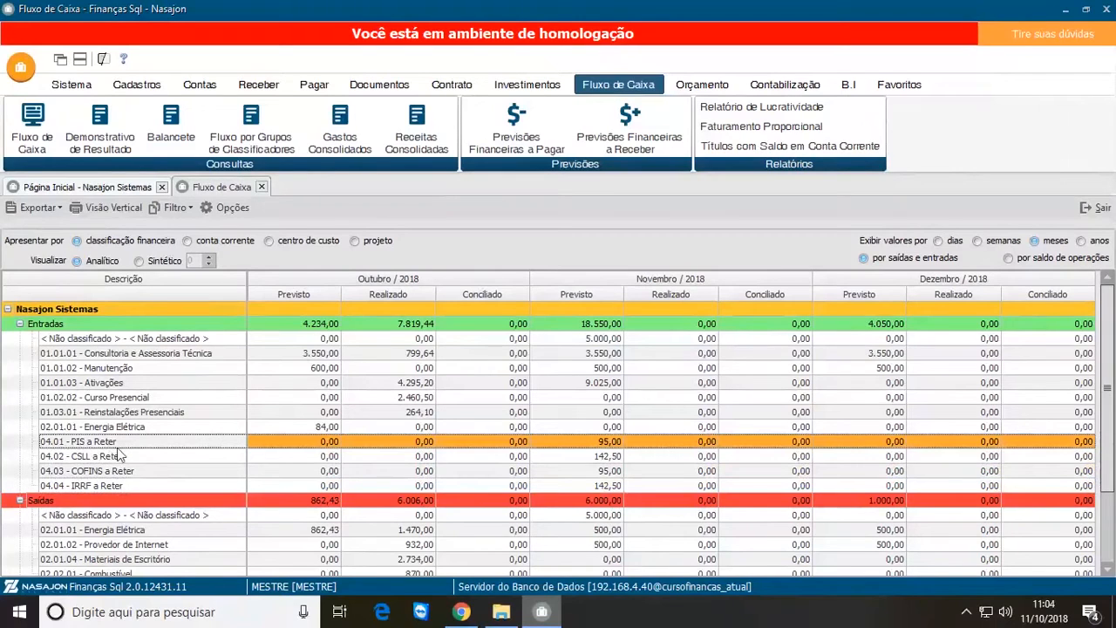
click(114, 456)
click(119, 471)
click(123, 485)
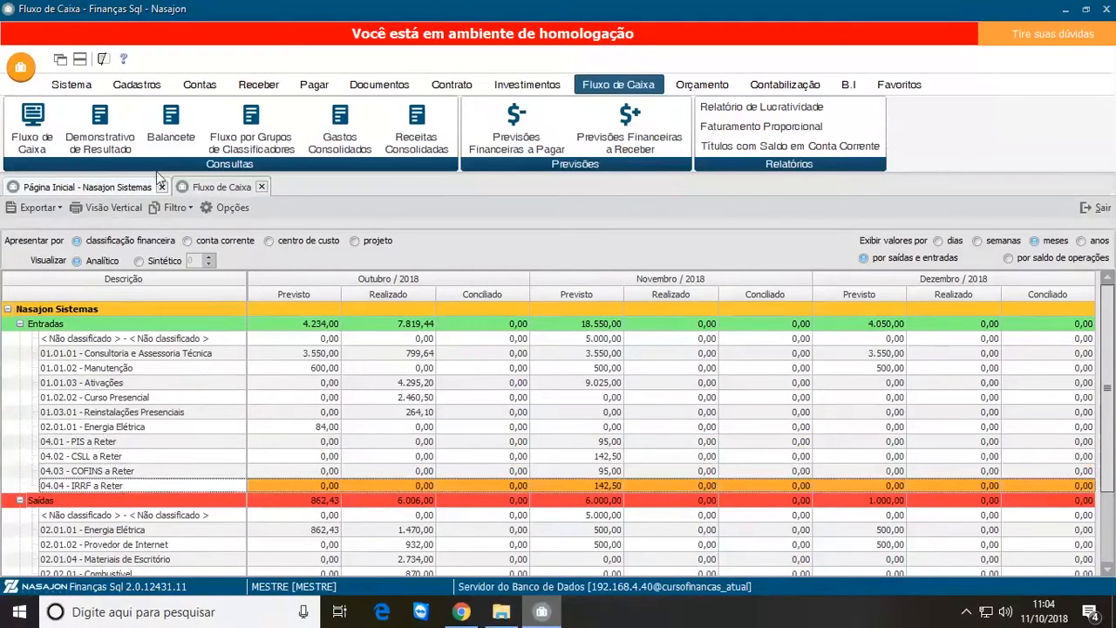
Step: Enable Exibir opção Idioma in the system's cash flow settings and accept the existing Estabelecimento colour
click(69, 87)
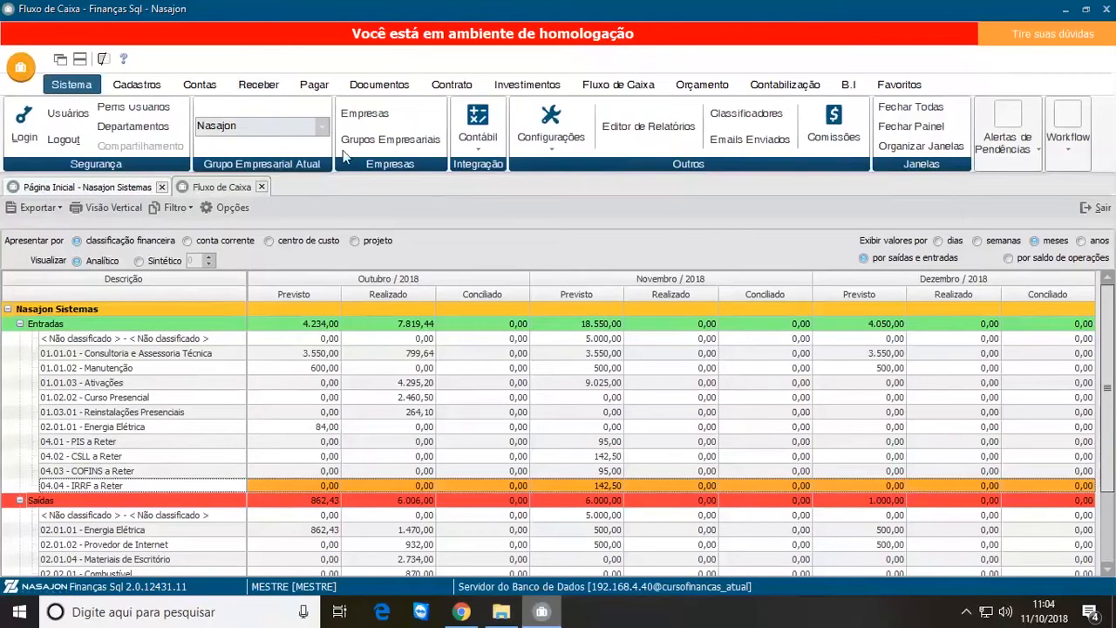
click(551, 127)
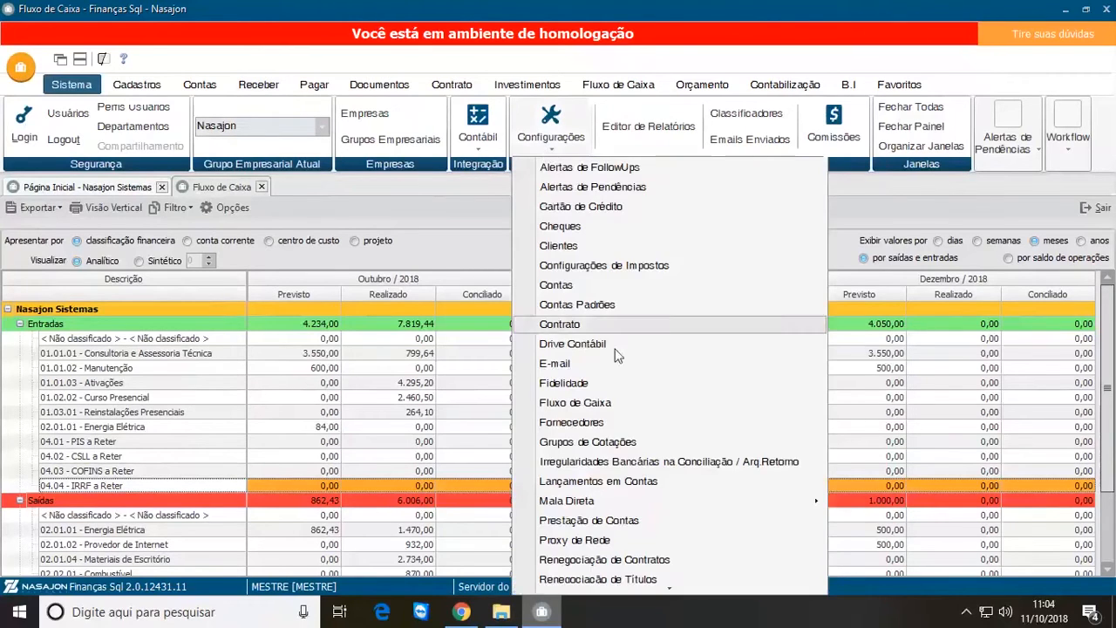
click(575, 402)
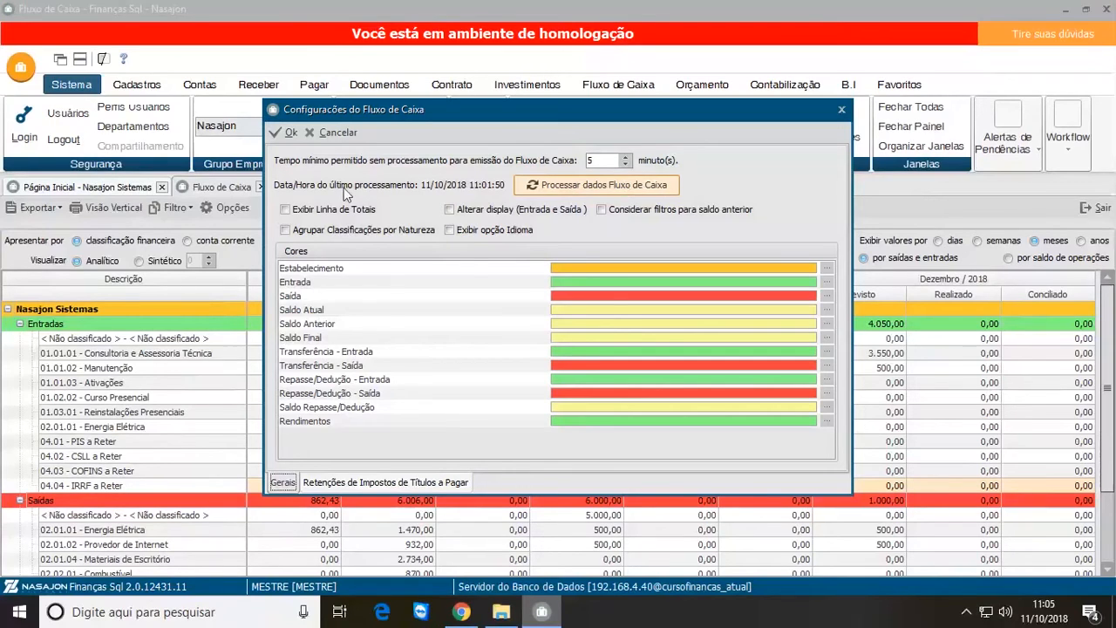
click(286, 210)
click(286, 210)
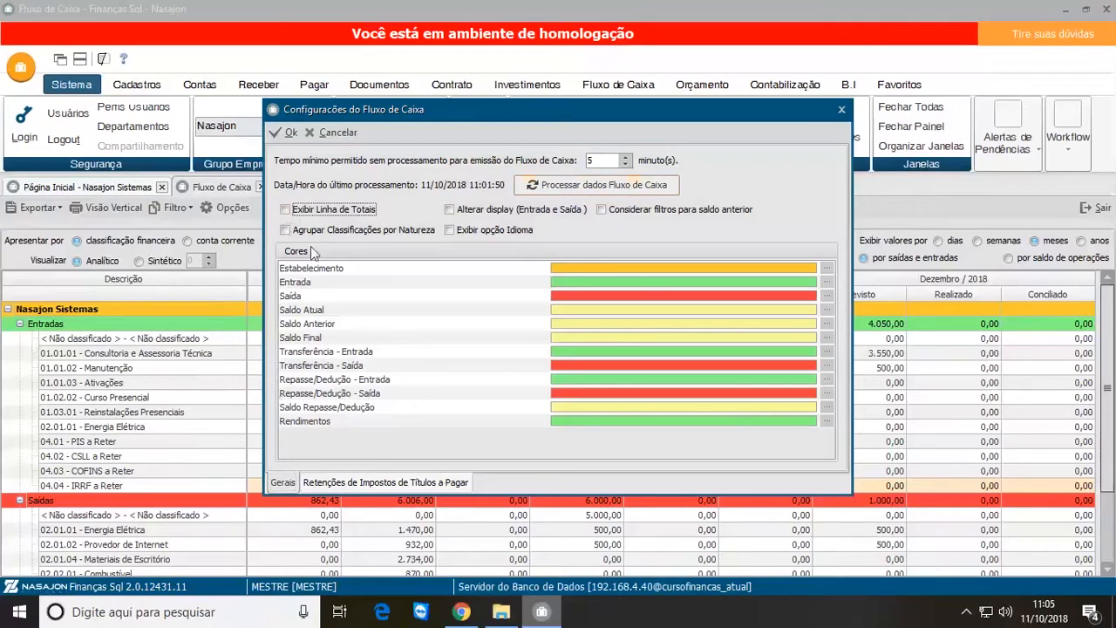
click(452, 216)
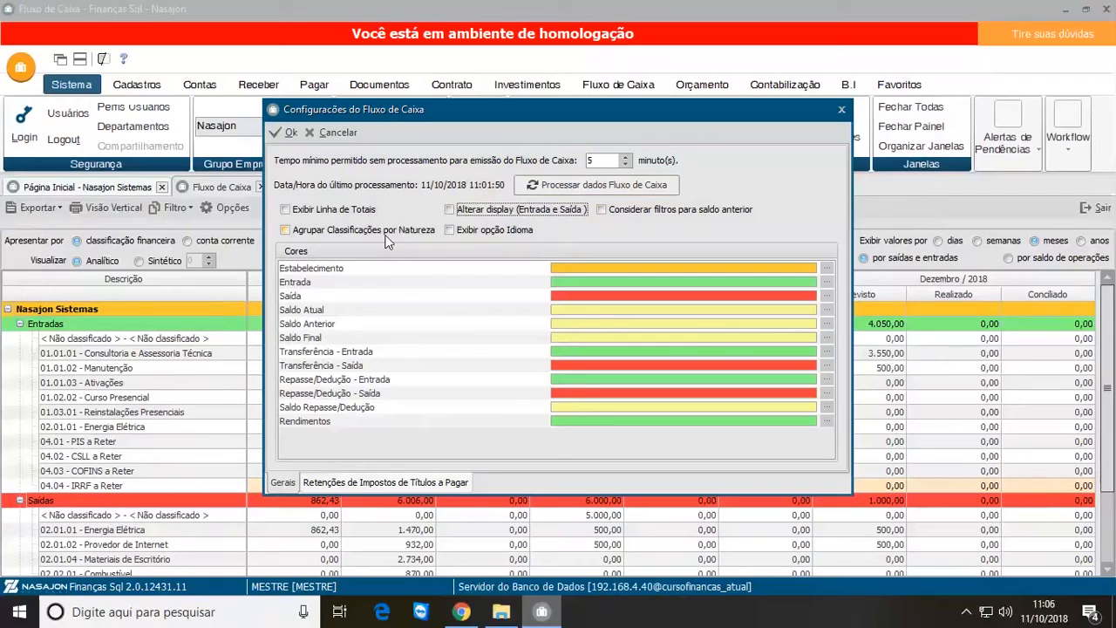
click(450, 230)
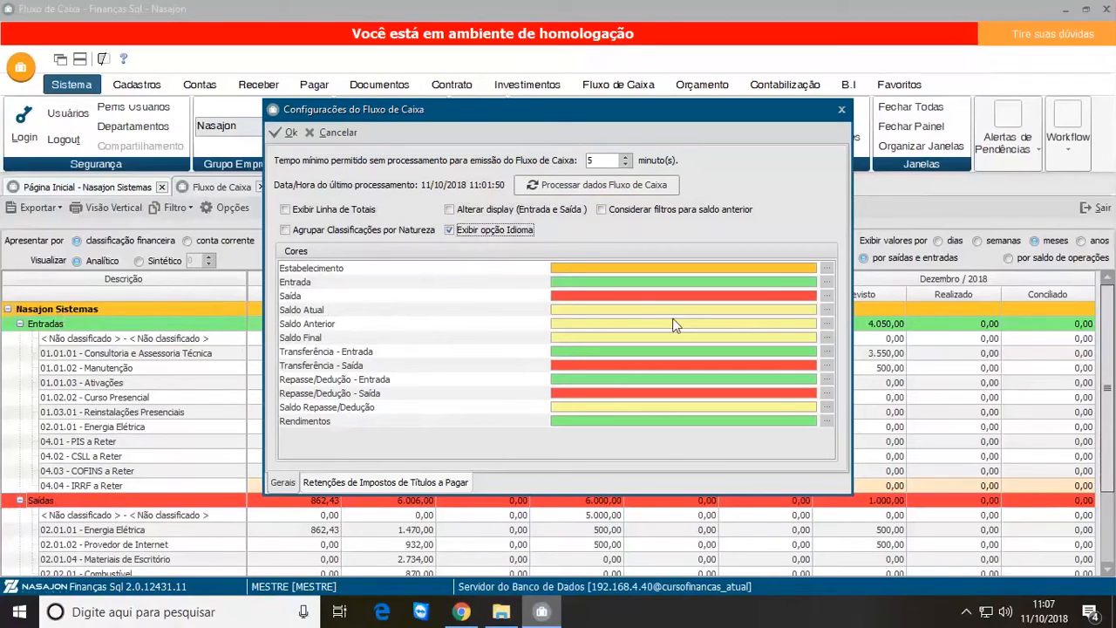
click(827, 267)
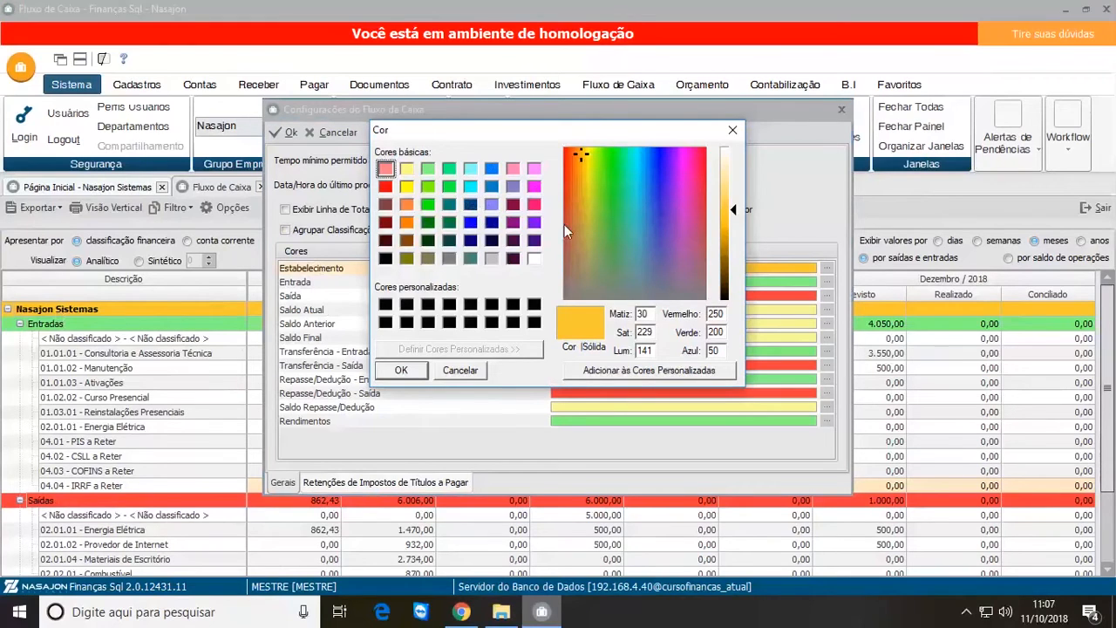
click(409, 373)
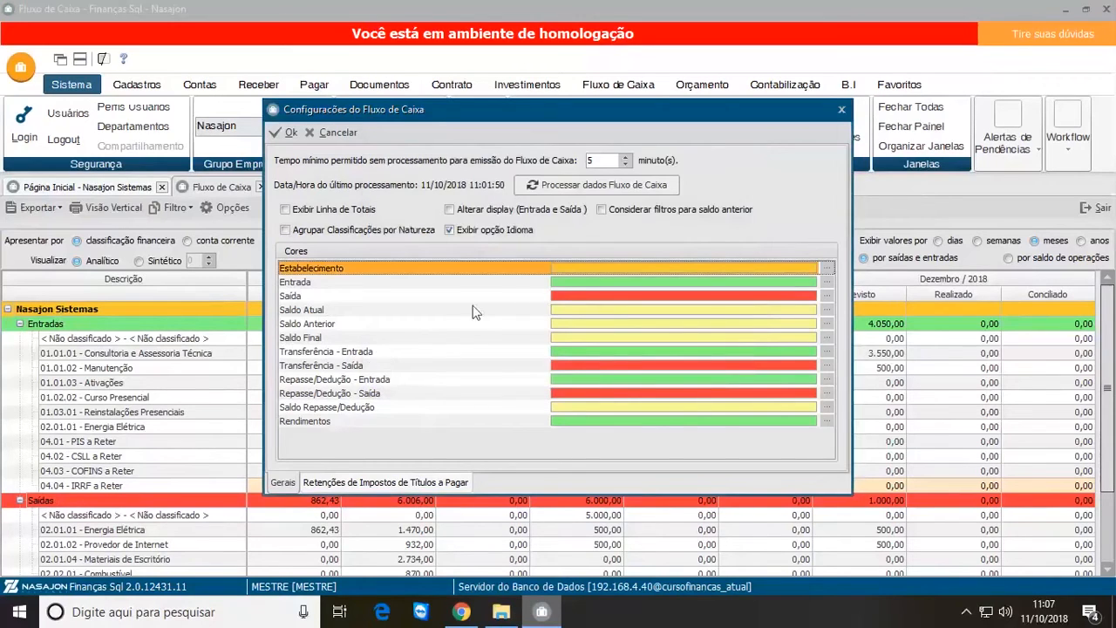
Step: Assign financial classification 04.01 PIS a Reter to PIS in the tax retention settings for payable titles
click(353, 488)
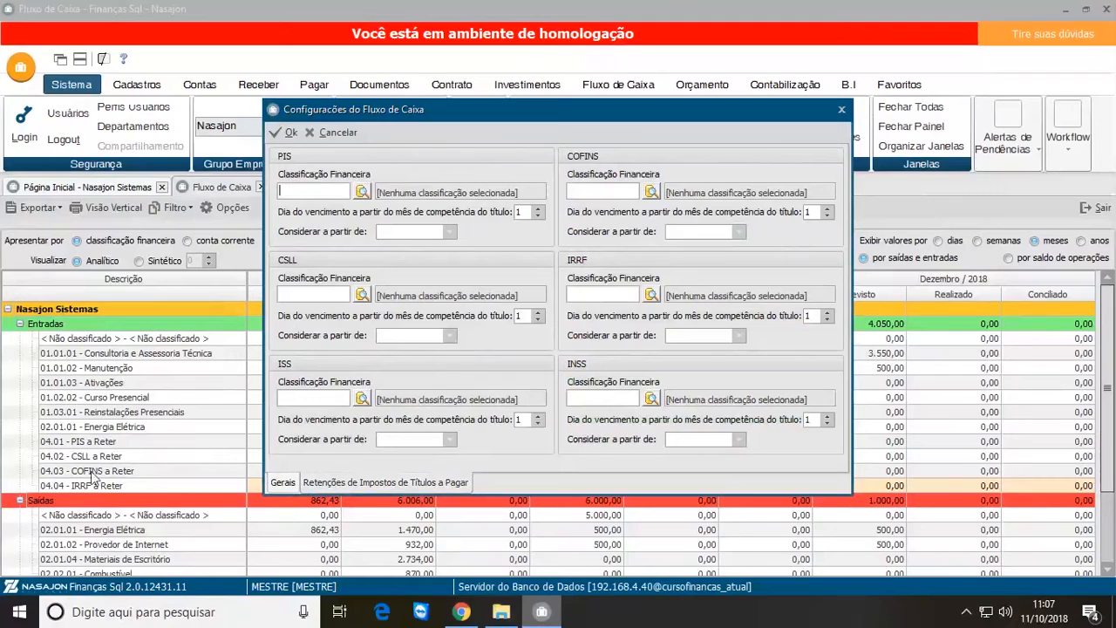
click(362, 193)
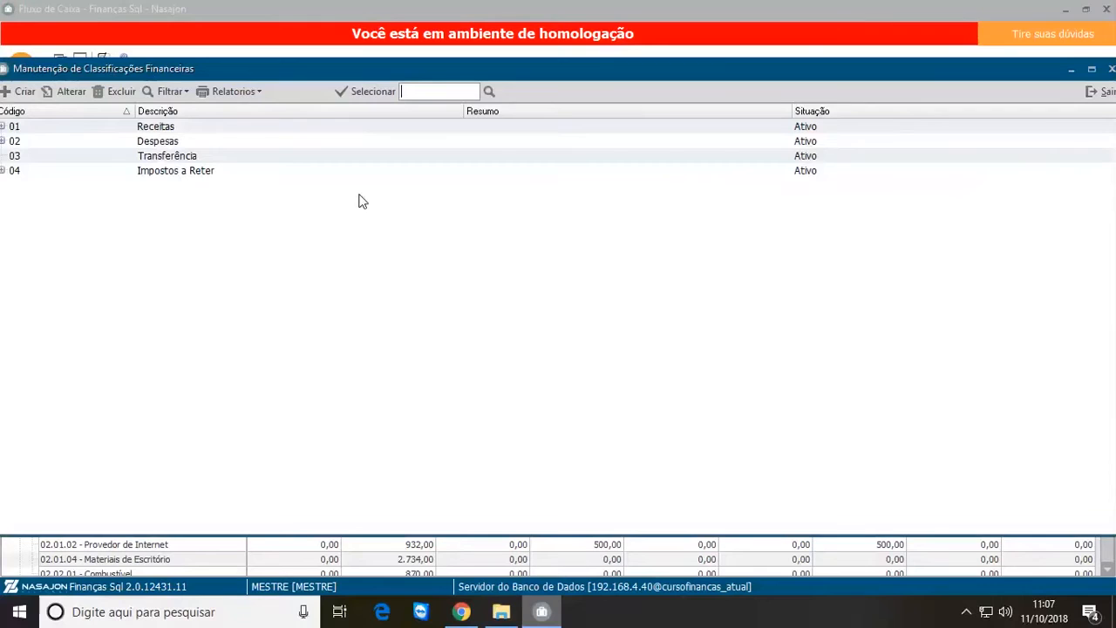
click(2, 171)
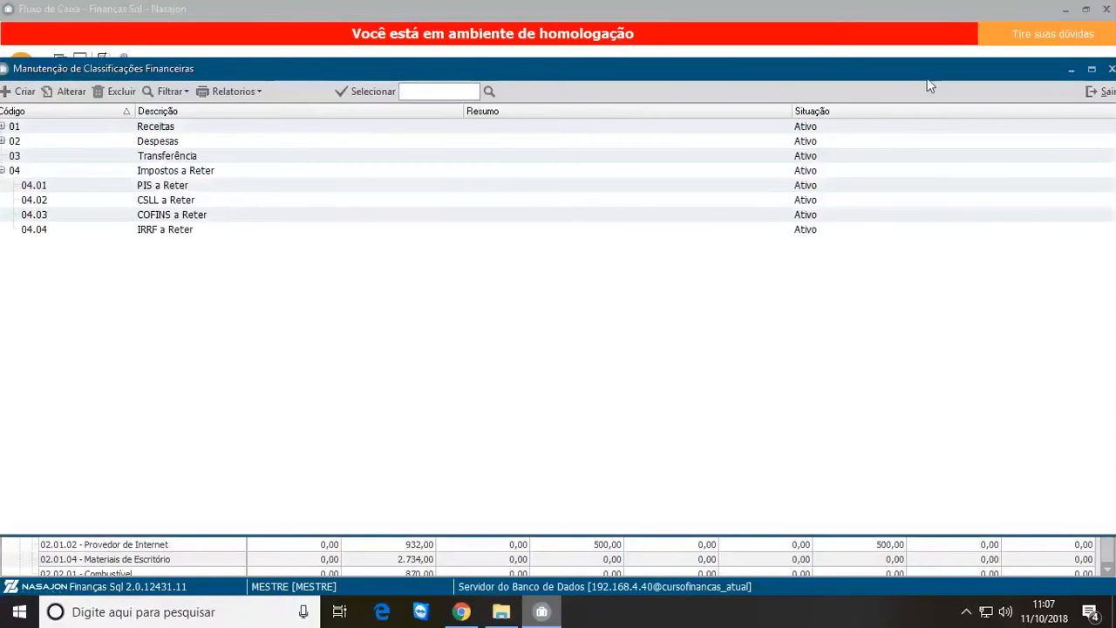
click(1104, 92)
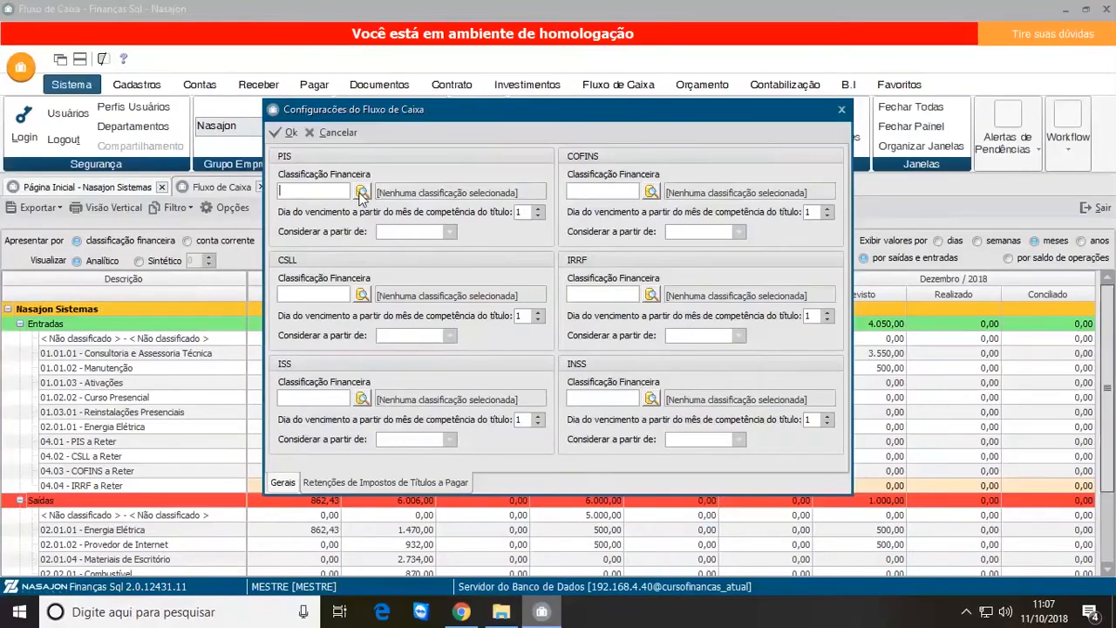
click(362, 192)
click(3, 171)
click(39, 186)
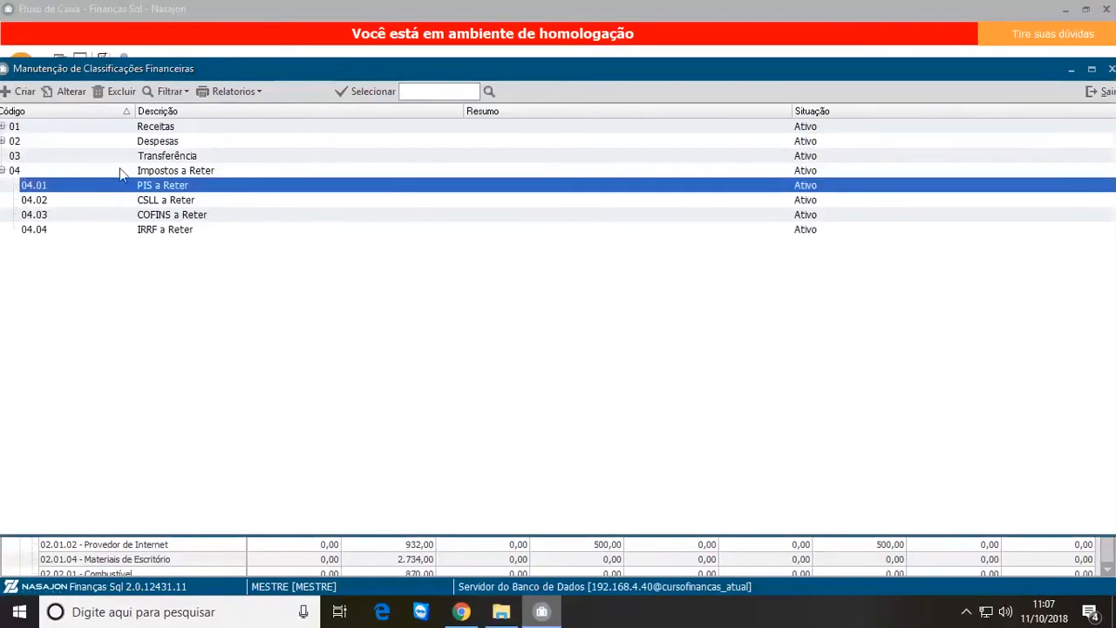
click(369, 96)
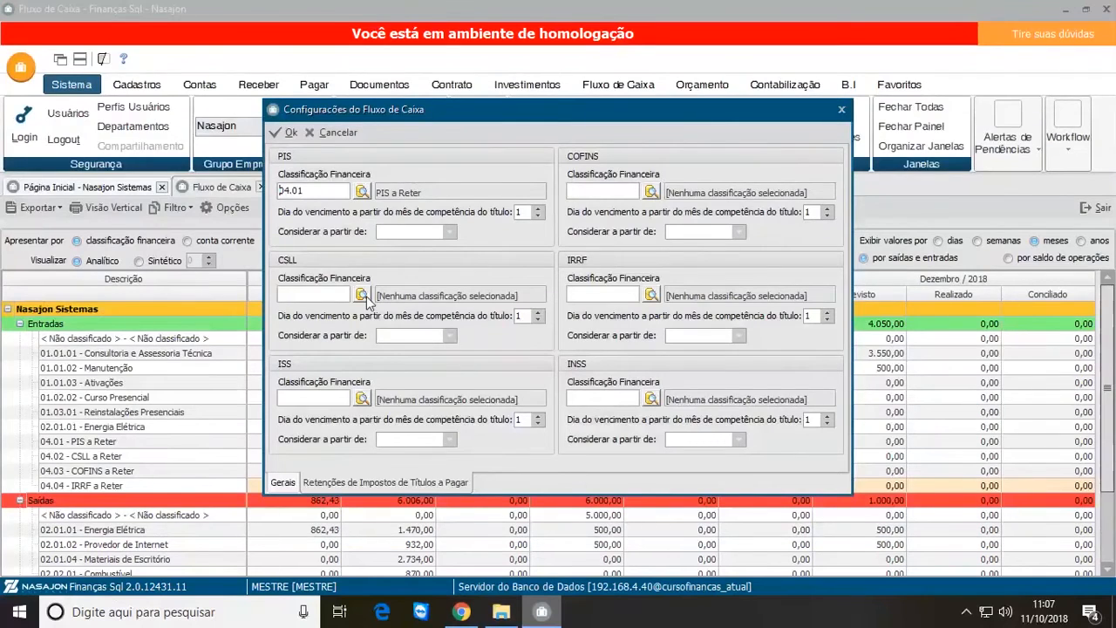
Step: Assign financial classification 04.02 CSLL a Reter to the CSLL retention
click(373, 292)
click(4, 171)
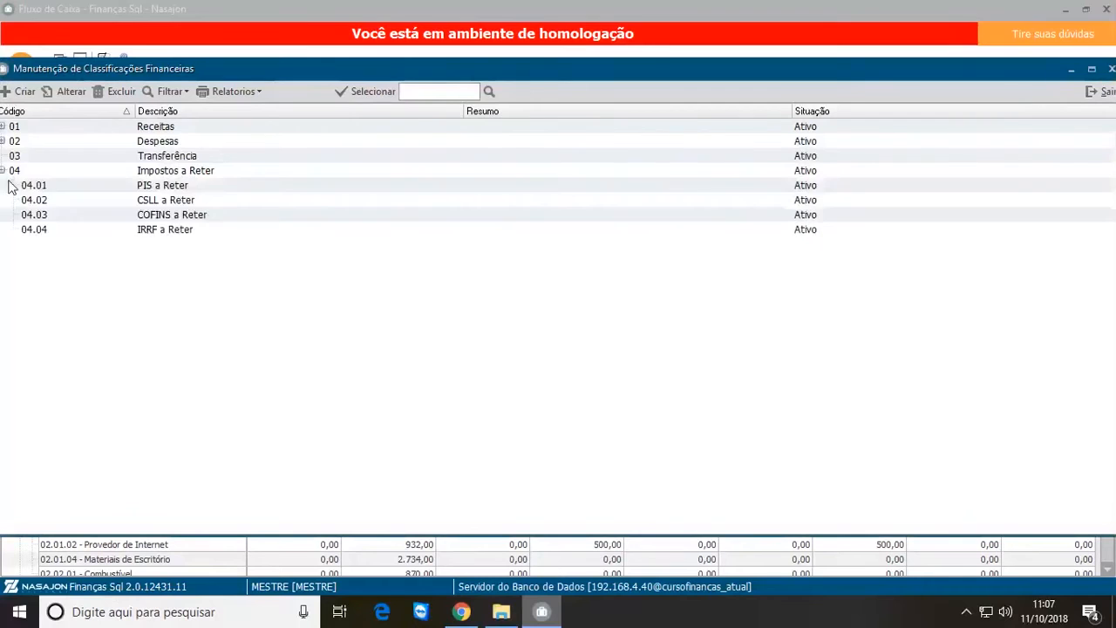
click(151, 203)
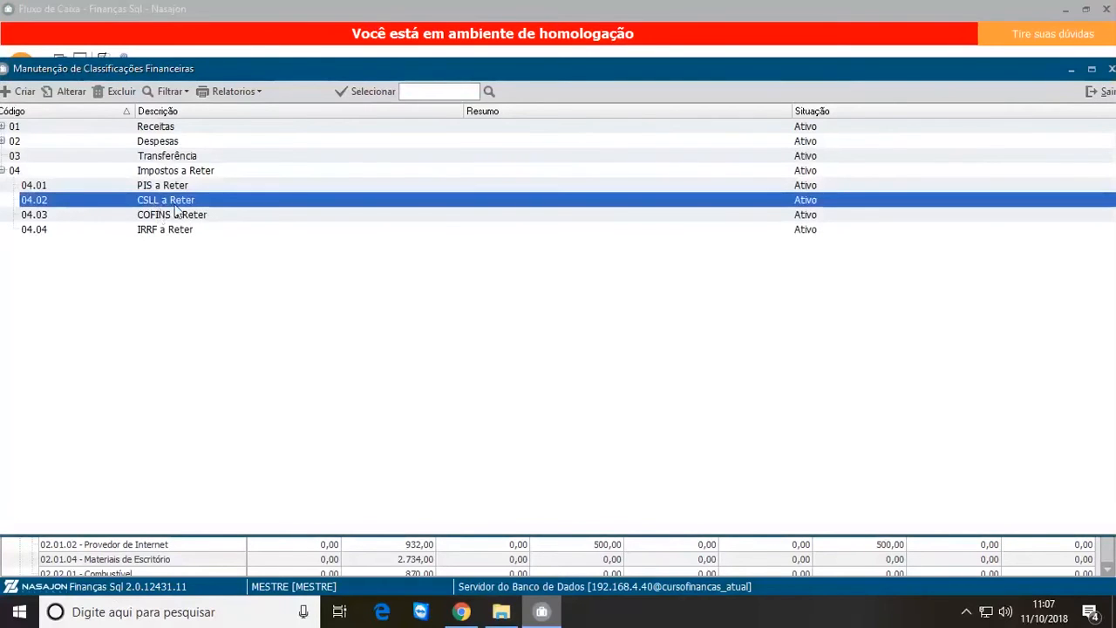
click(373, 99)
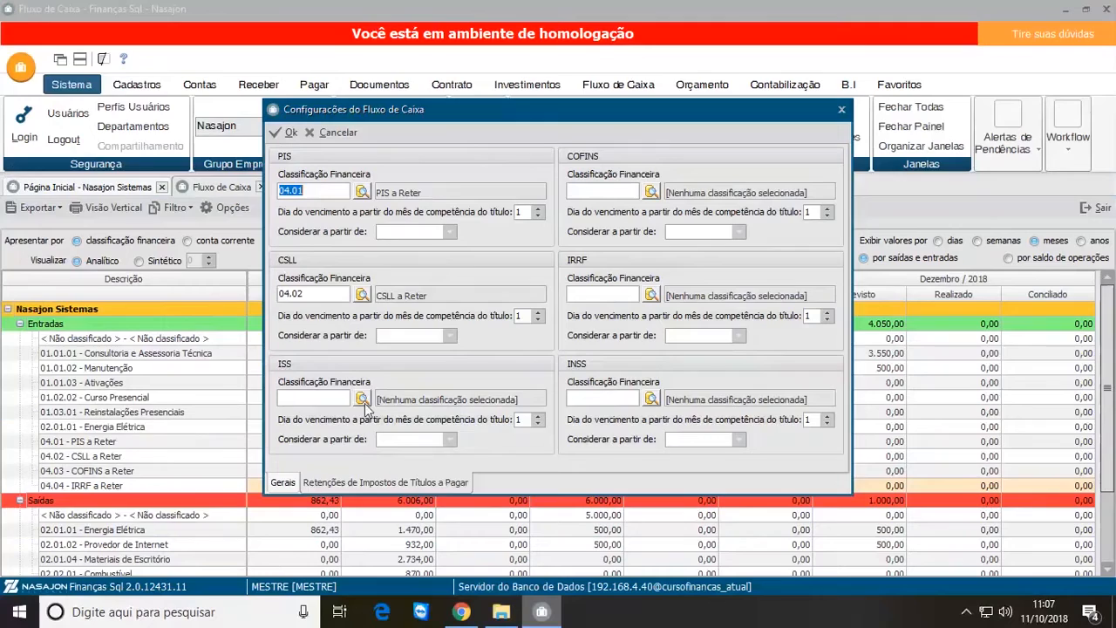
click(357, 392)
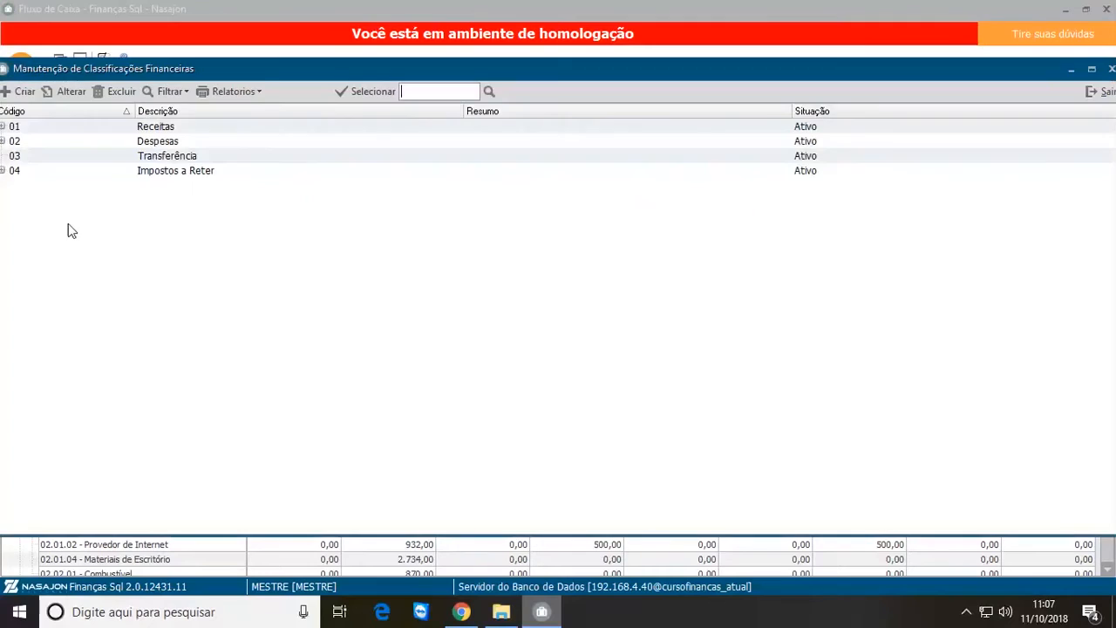
click(4, 171)
click(3, 171)
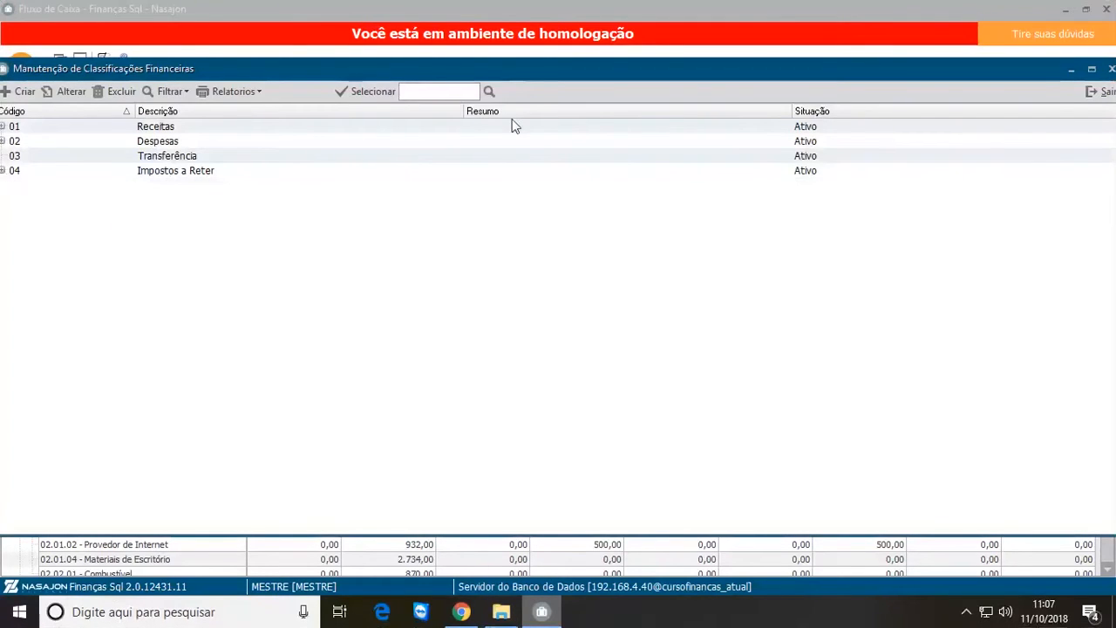
click(1109, 93)
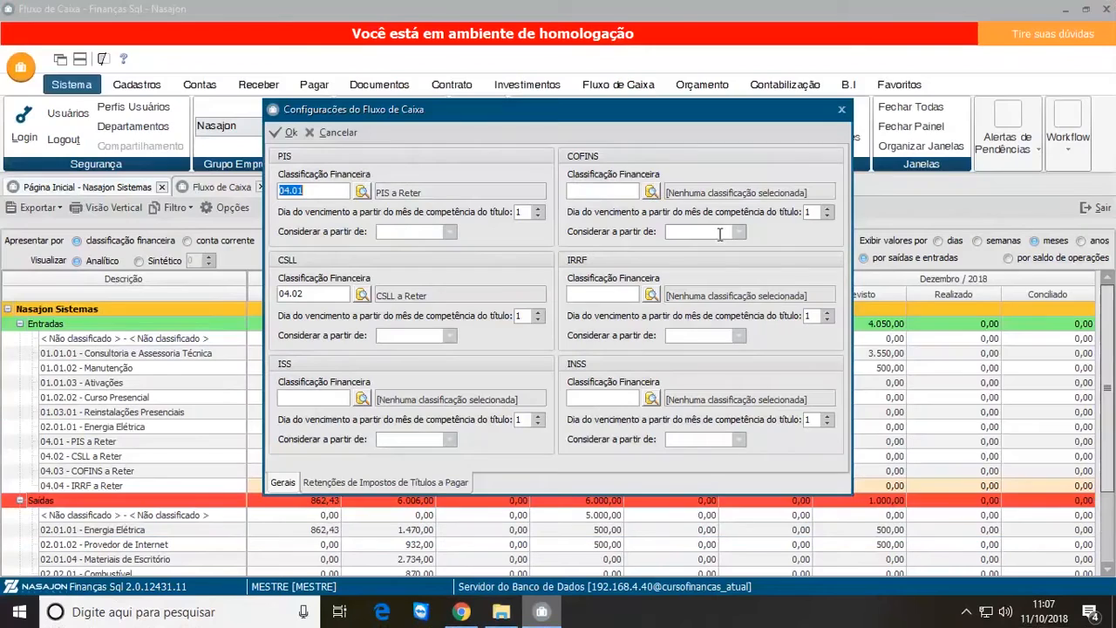
Step: Assign financial classification 04.03 COFINS a Reter to the COFINS retention
click(652, 191)
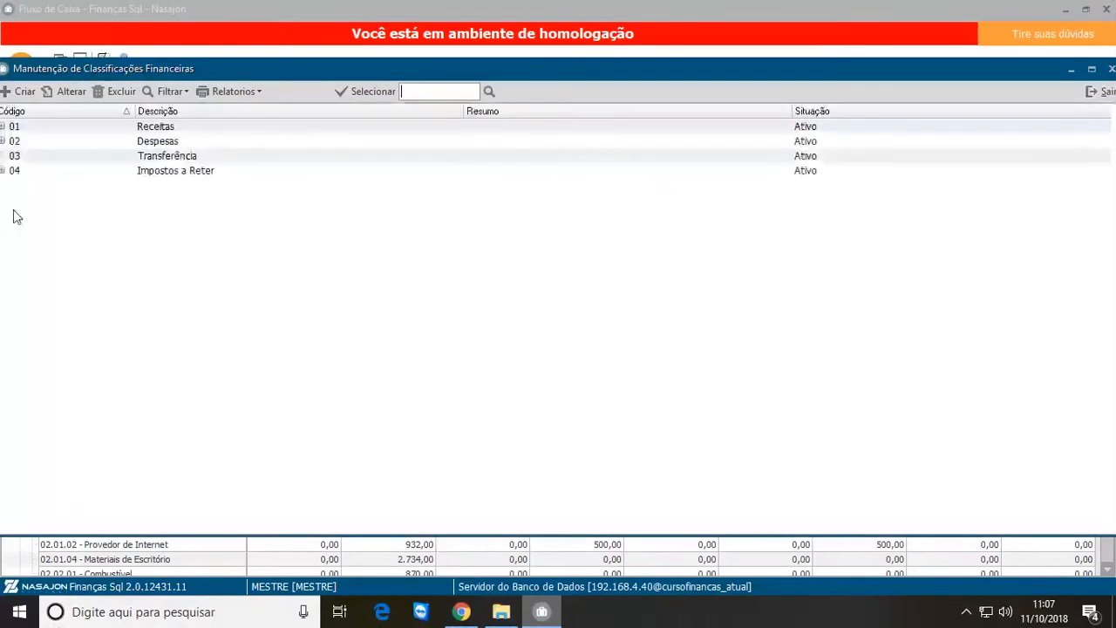
click(3, 170)
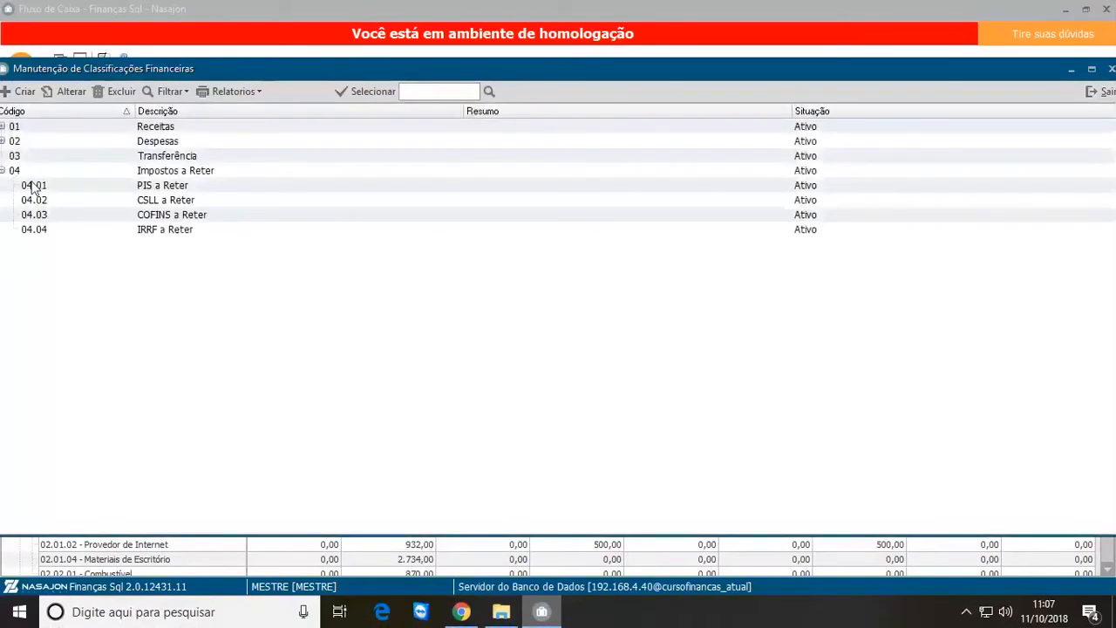
click(166, 215)
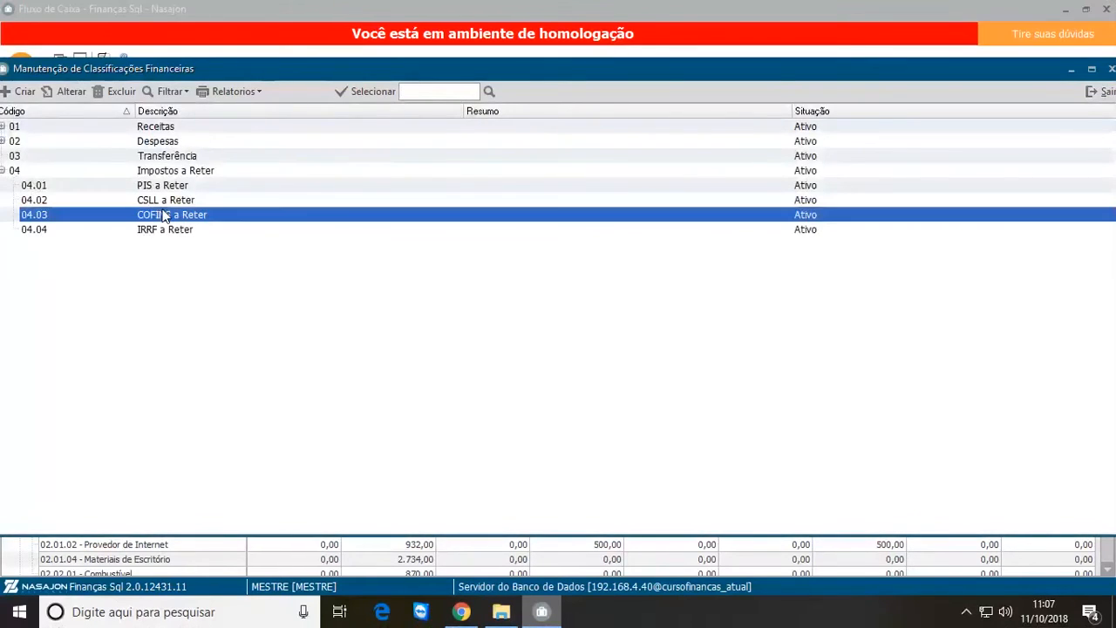
click(354, 90)
Step: Assign financial classification 04.04 IRRF a Reter to the IRRF retention
click(659, 296)
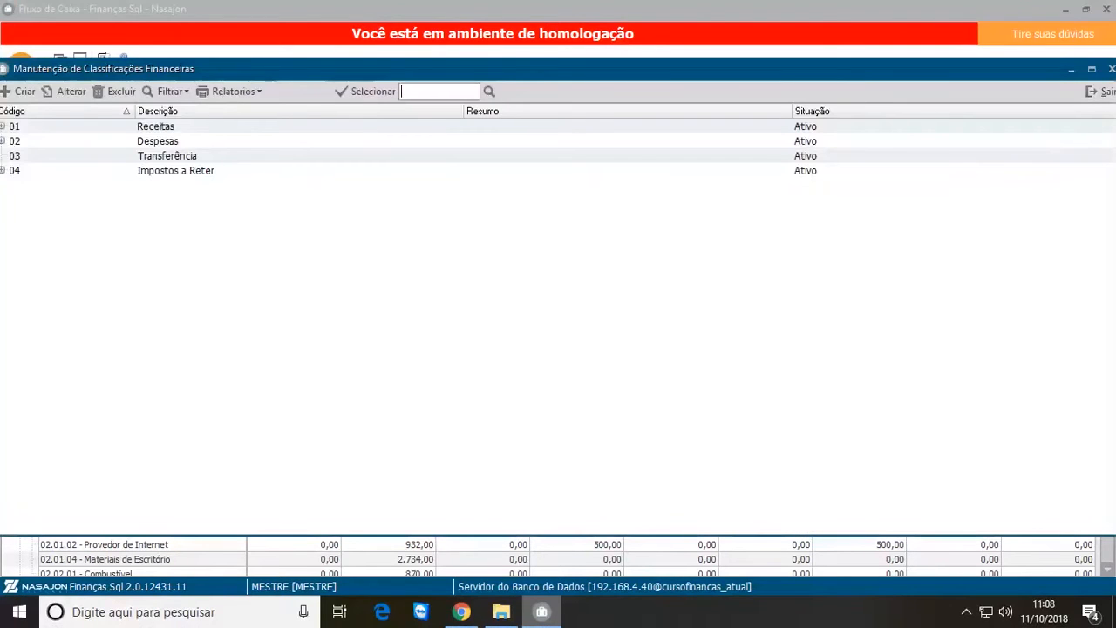
click(3, 171)
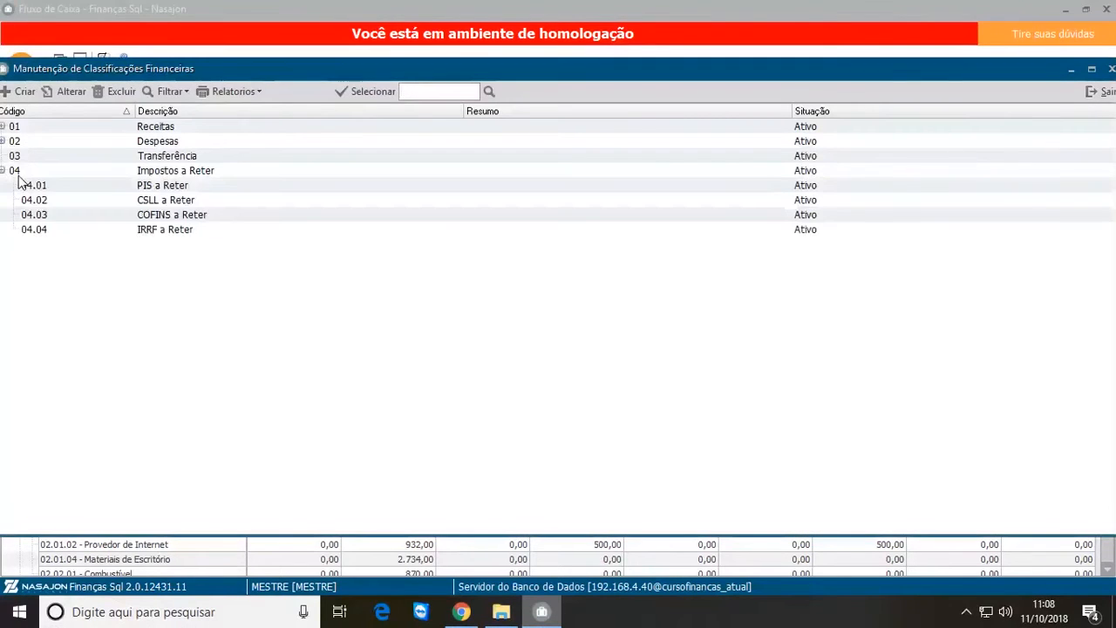
click(166, 230)
click(348, 97)
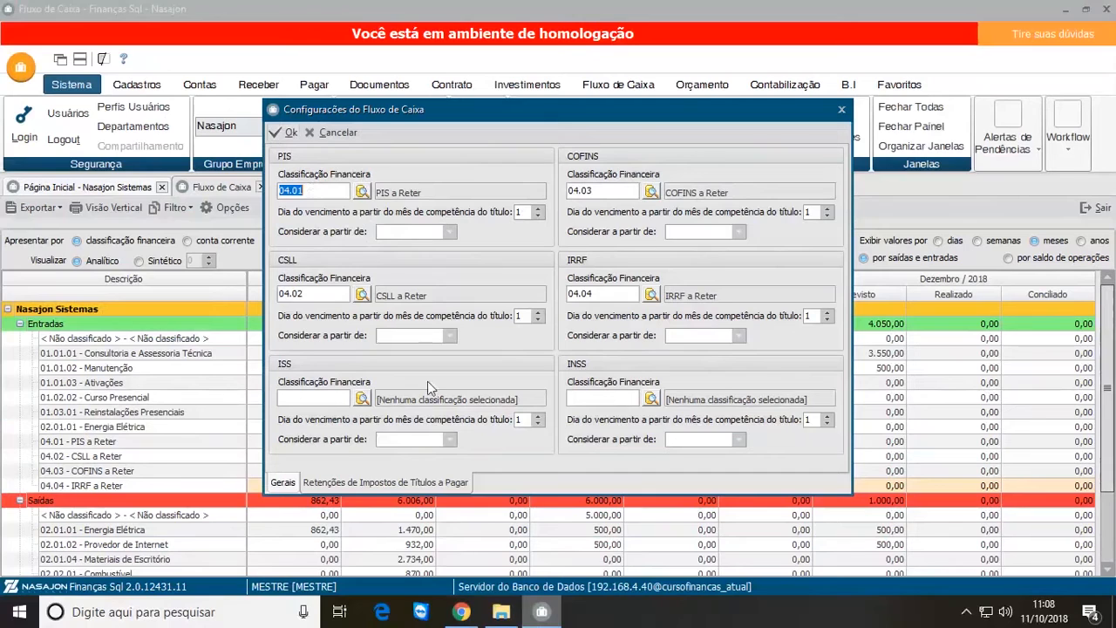
Step: Review the general and payable-title tax retention settings, and save the cash flow configuration
click(284, 484)
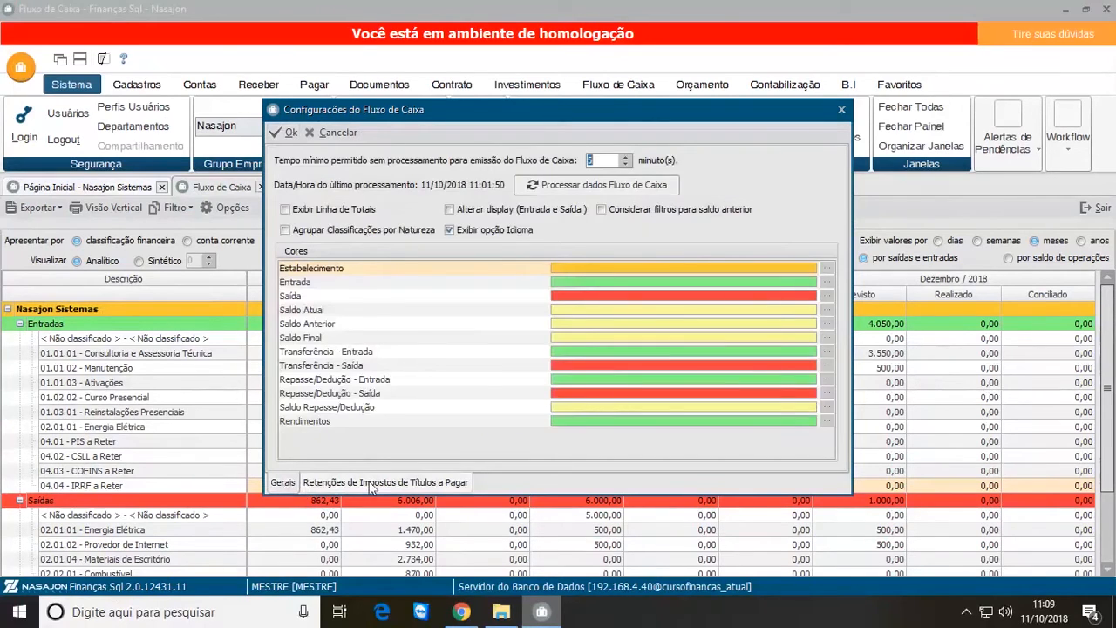
click(372, 484)
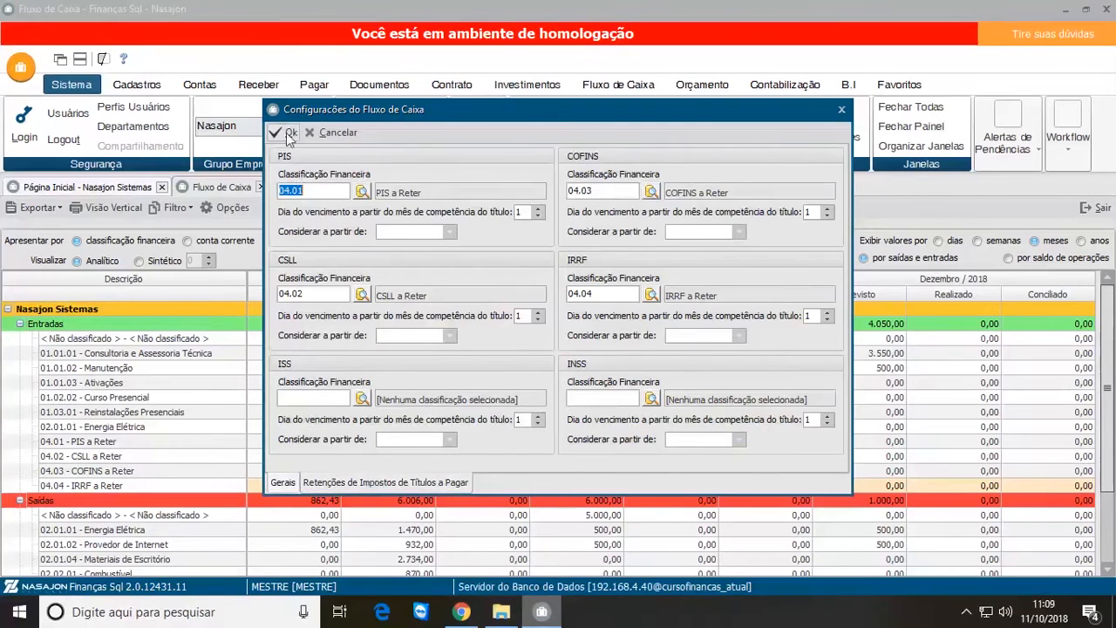
click(283, 484)
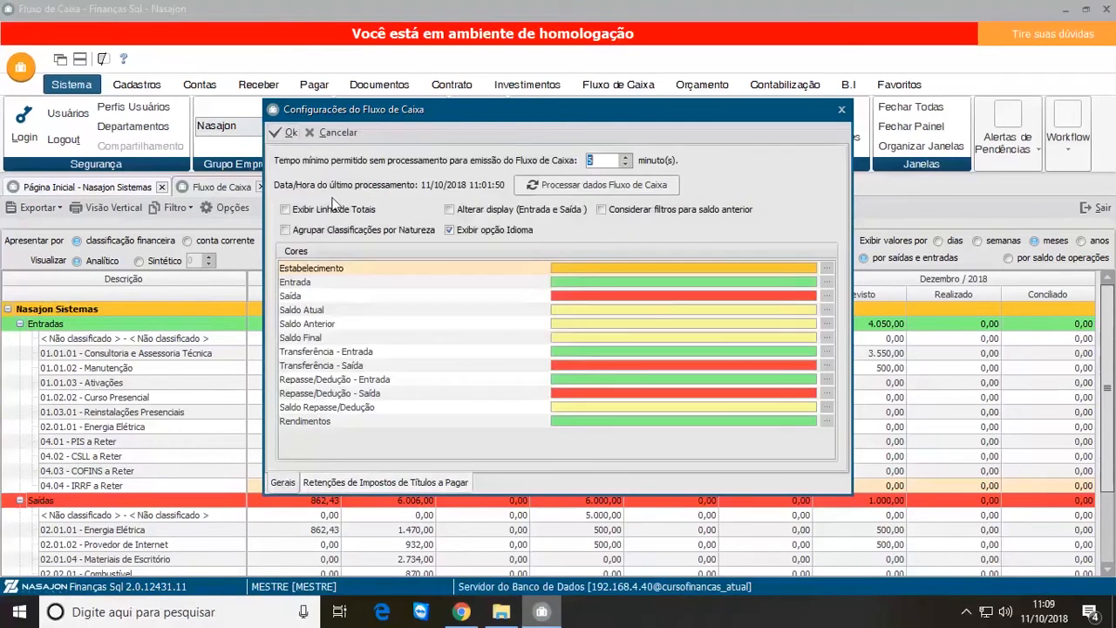
click(290, 132)
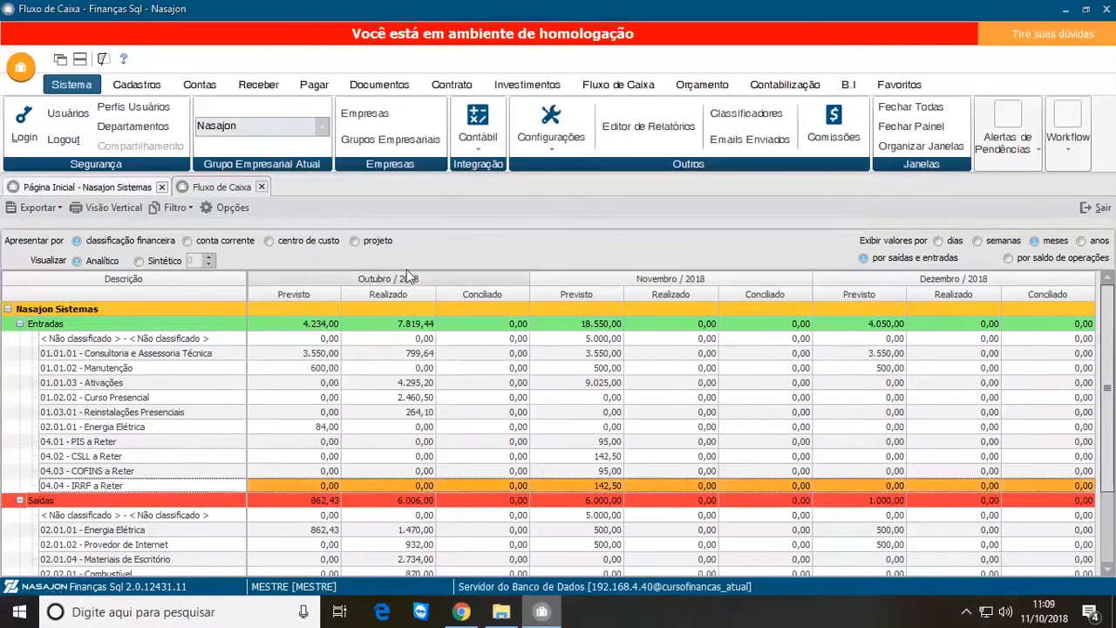
Step: Examine the receivable financial forecast PREV-01, including its frequency, apportionment and title information, and leave it without saving
click(620, 85)
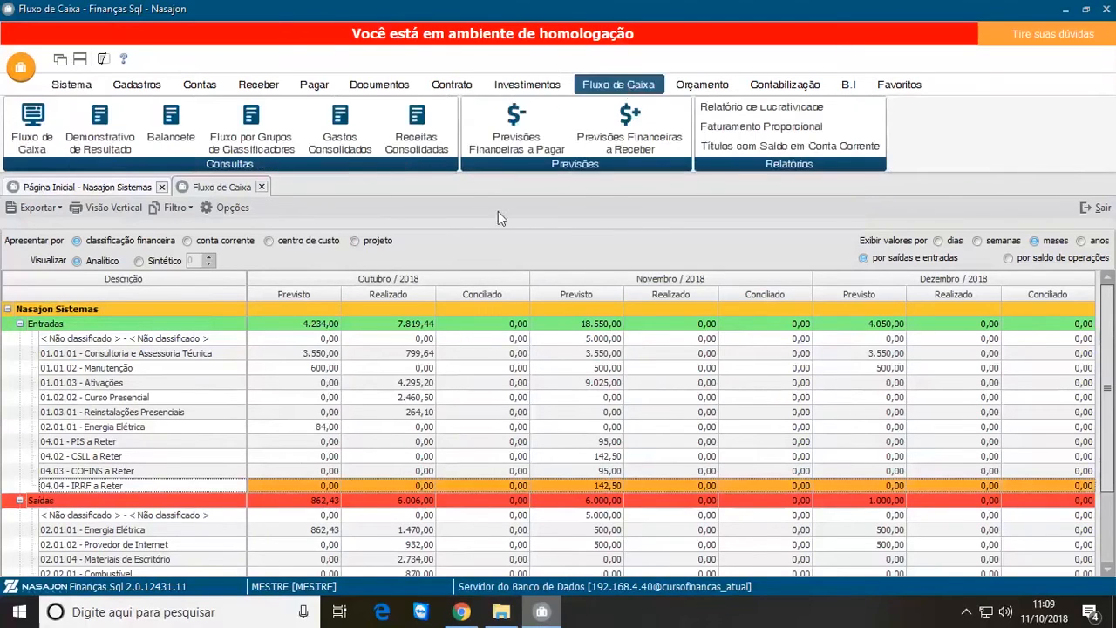
click(630, 131)
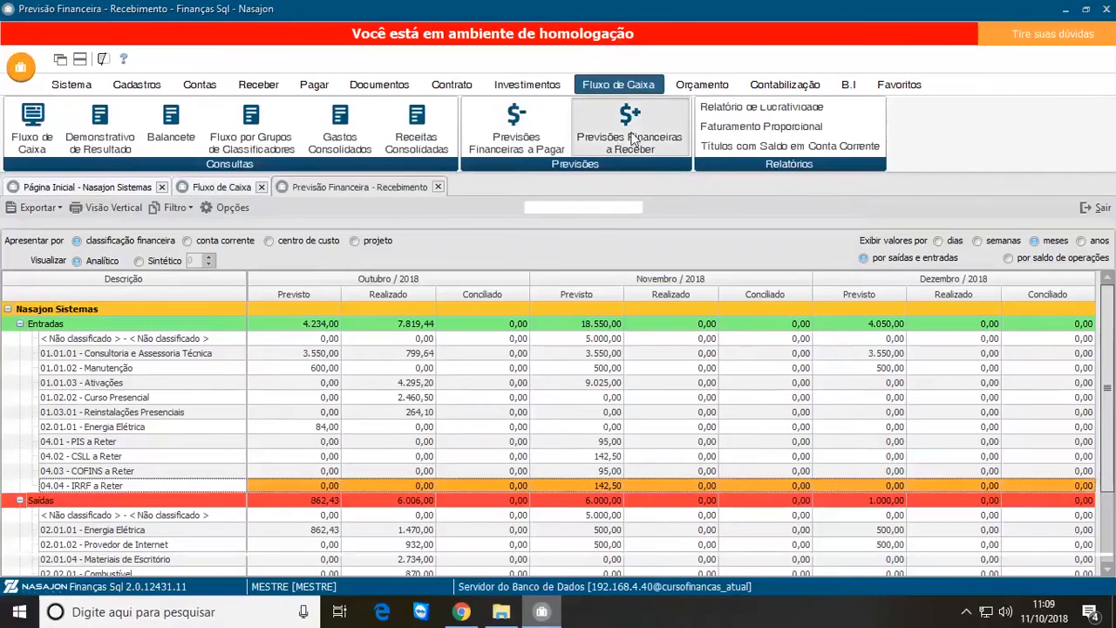
click(112, 249)
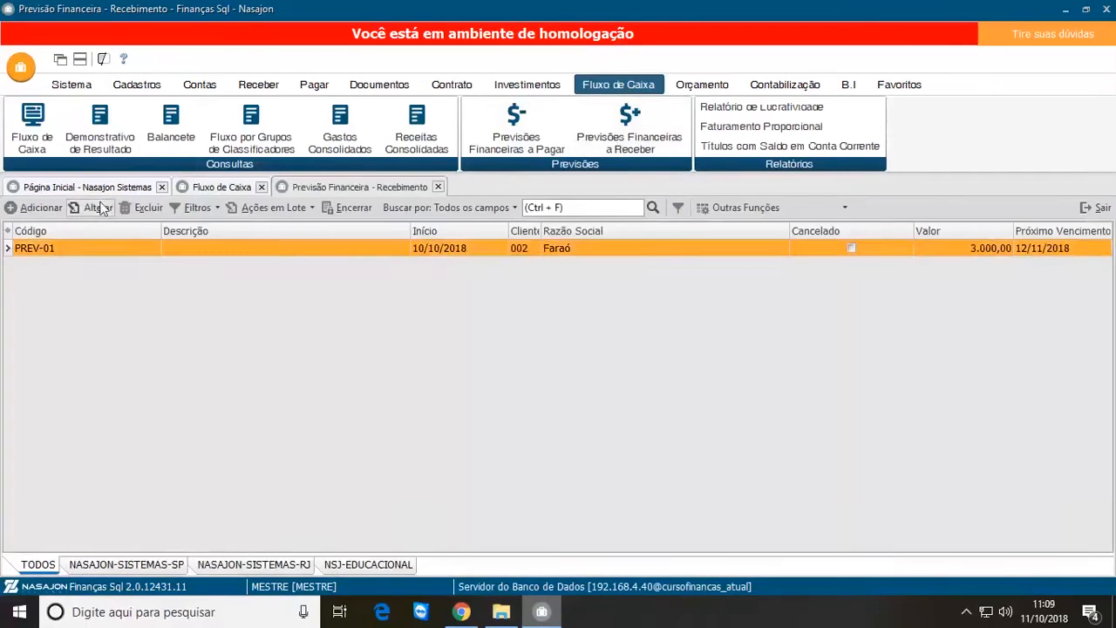
click(95, 208)
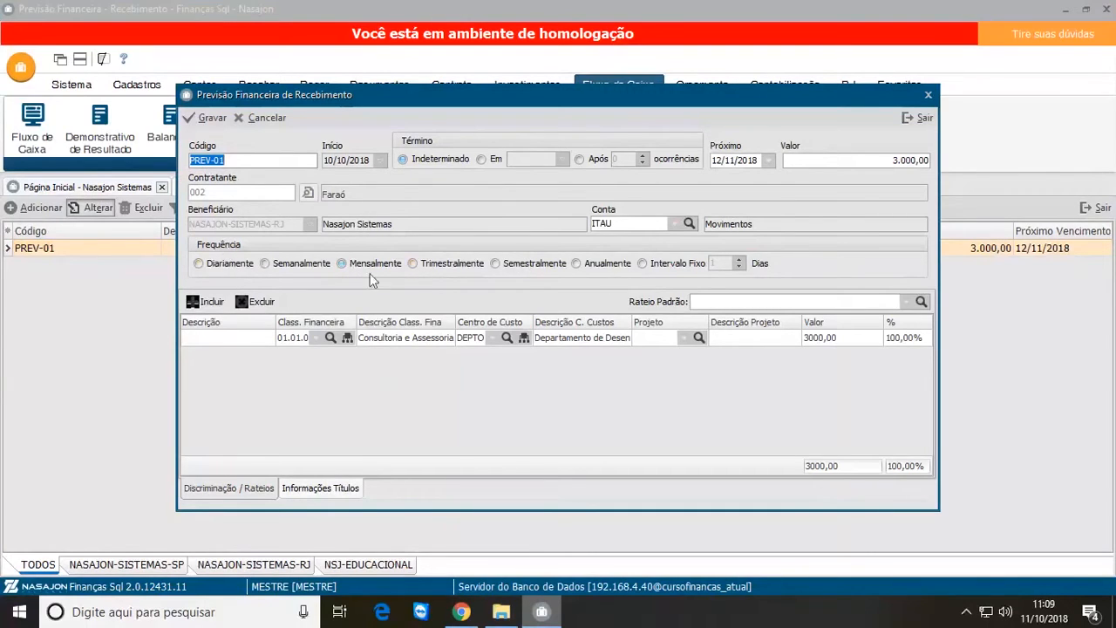
click(321, 489)
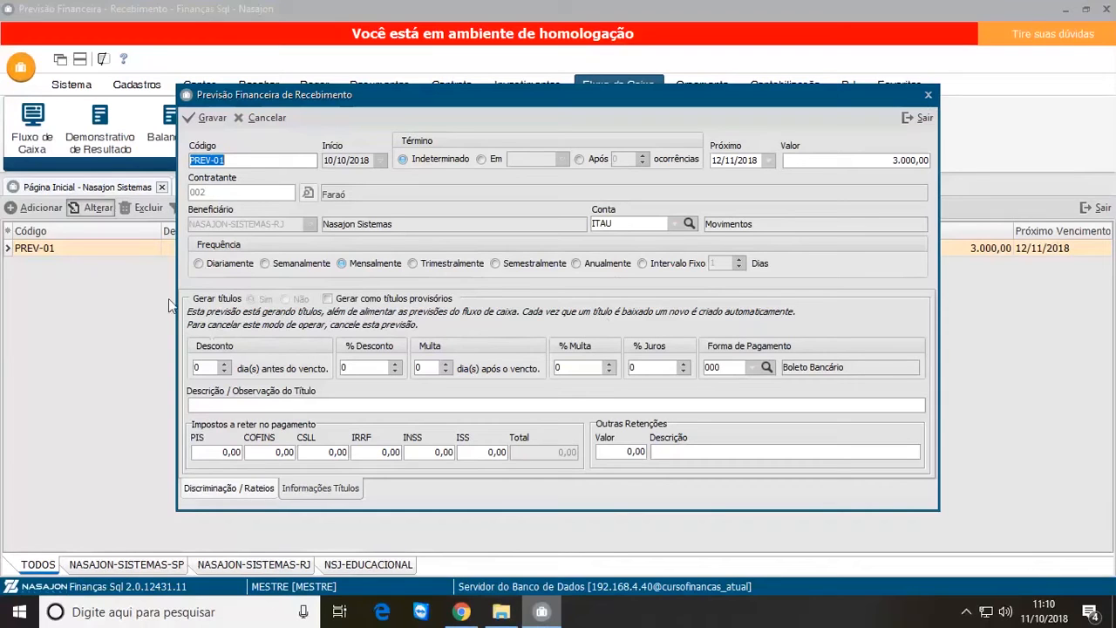
click(261, 117)
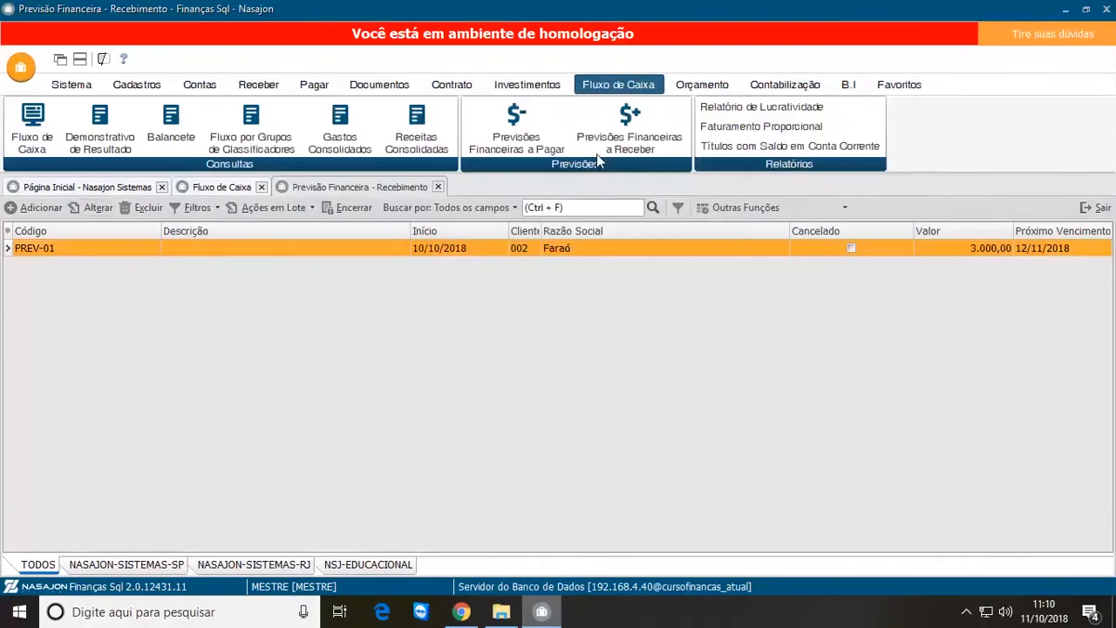
Step: Look over the Internet and Light entries in the payable financial forecasts and close that list
click(526, 130)
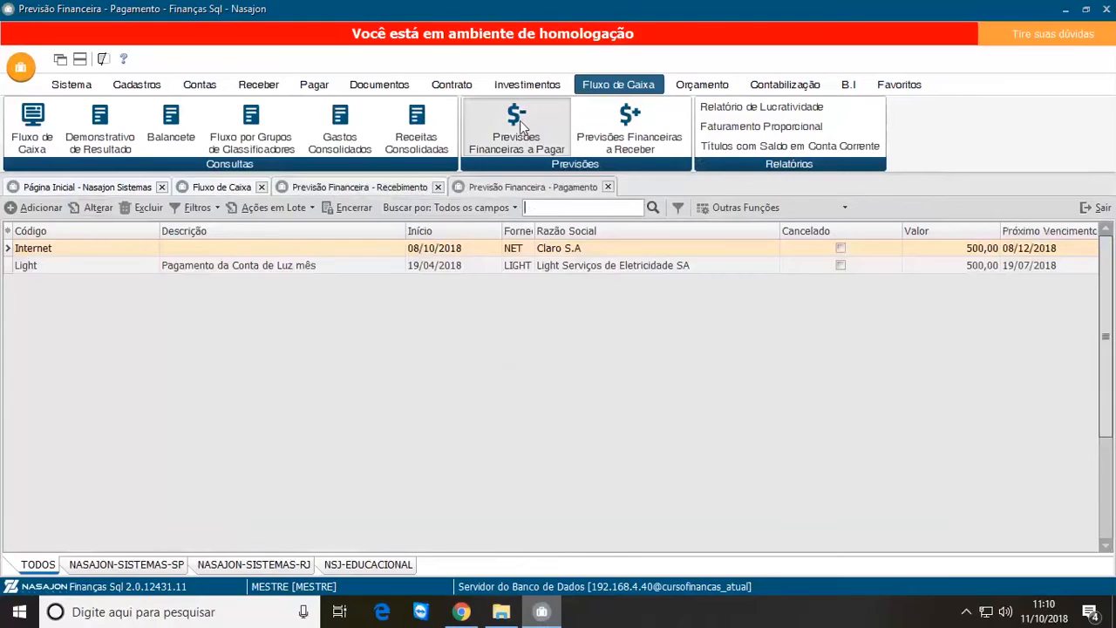
click(79, 253)
click(81, 265)
click(59, 251)
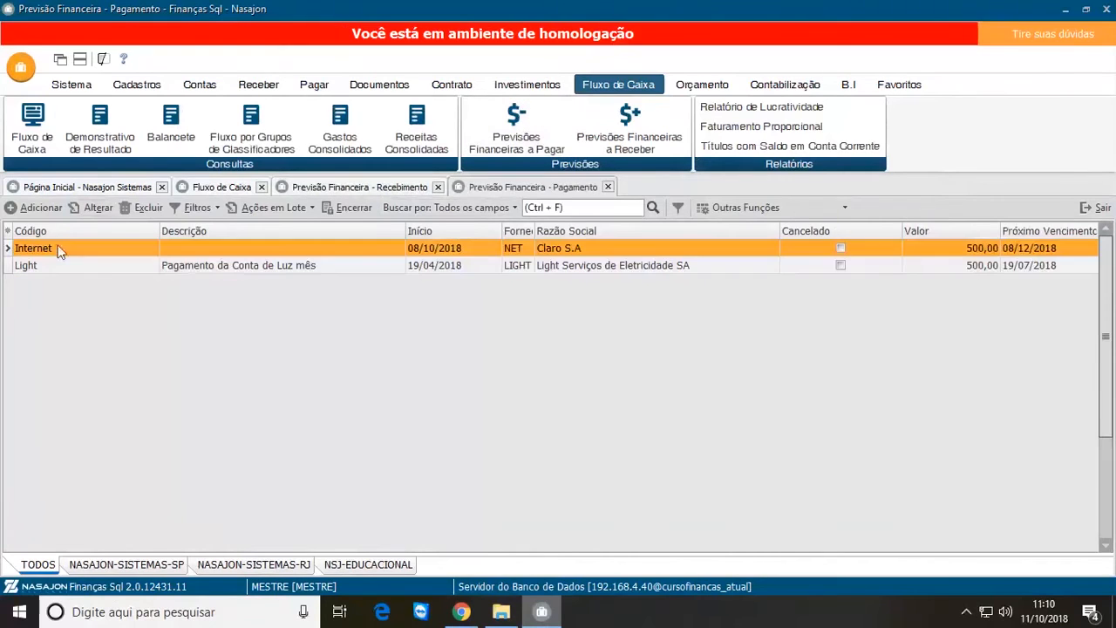
click(99, 265)
click(118, 252)
click(610, 187)
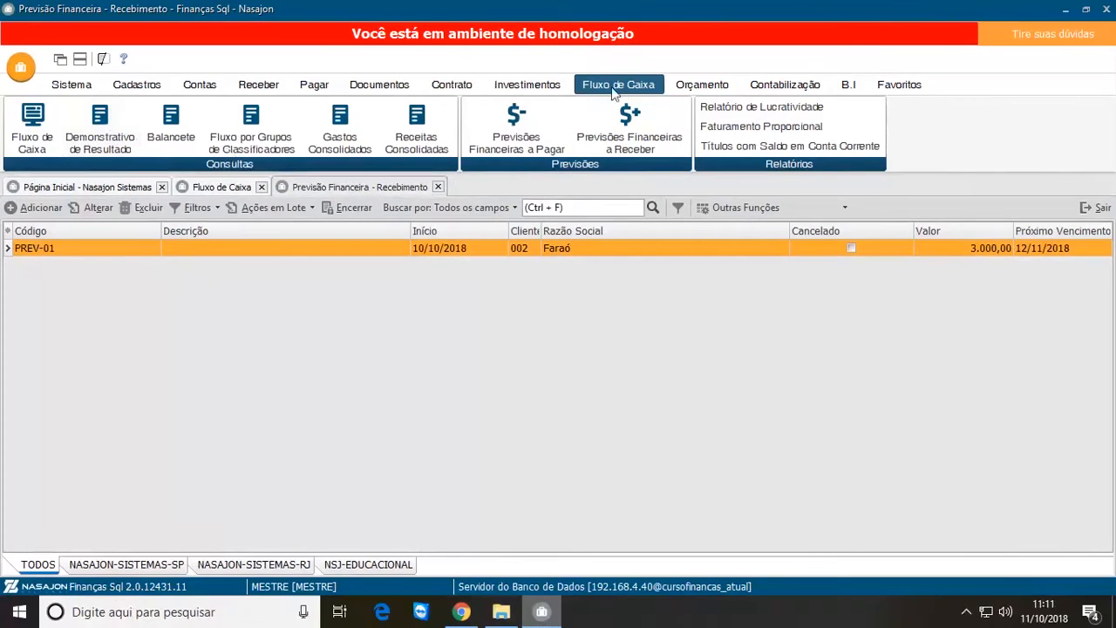
Step: Set the Demonstrativo de Resultado report period from 01/10/2018 to 31/10/2018
click(97, 131)
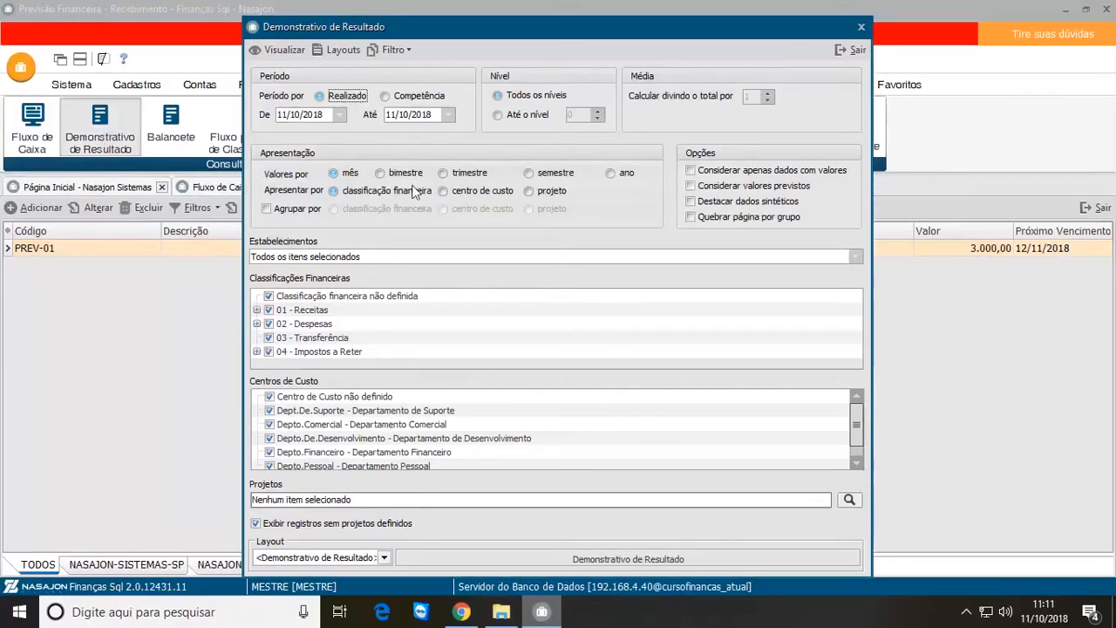
click(329, 114)
text(01/10/2018)
key(Tab)
text(31/10/2018)
key(Tab)
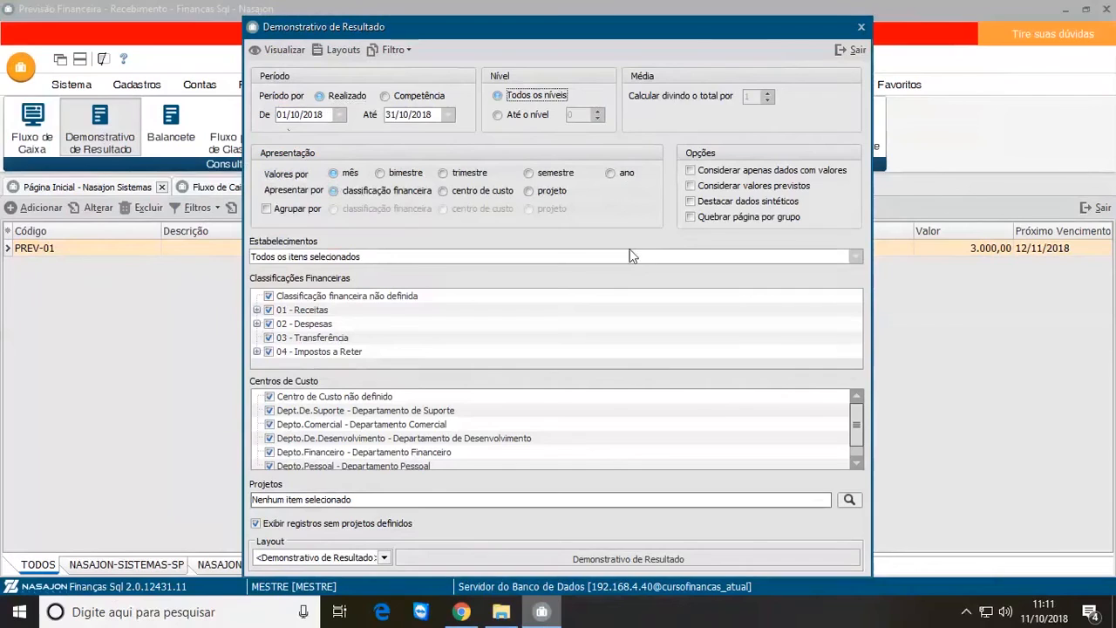
Step: Limit the Demonstrativo de Resultado to data with values, preview the report and exit it
click(691, 171)
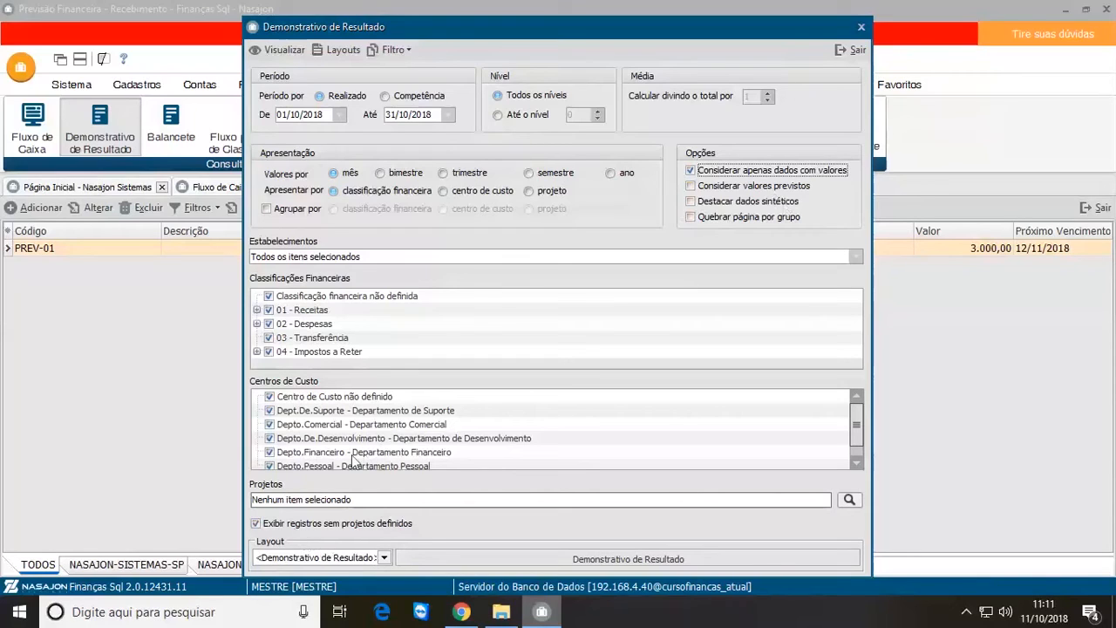
click(288, 53)
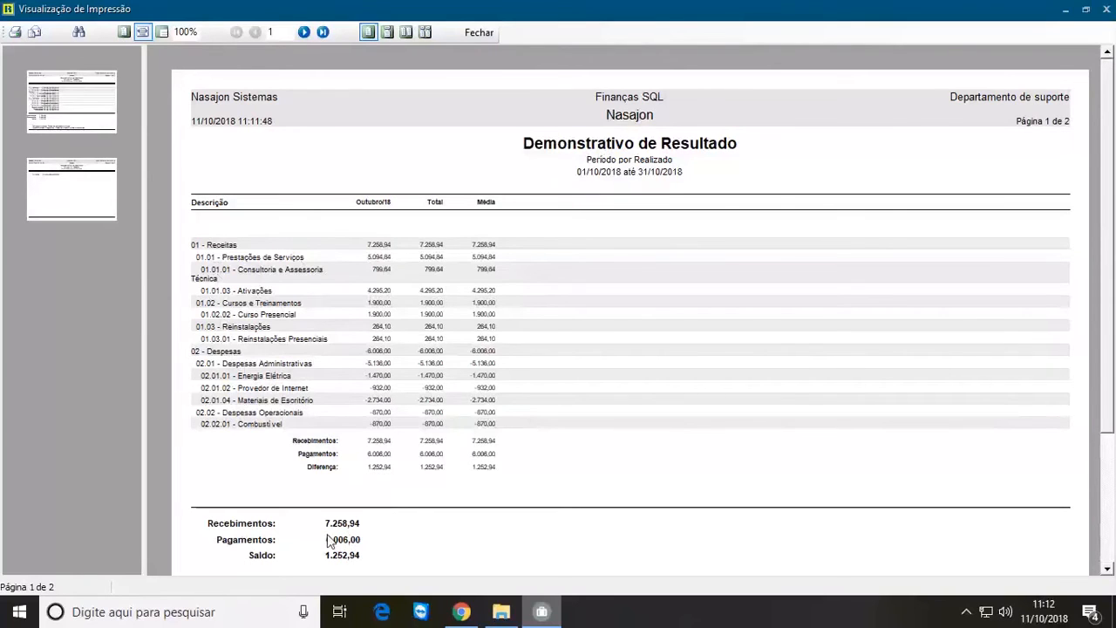
click(479, 33)
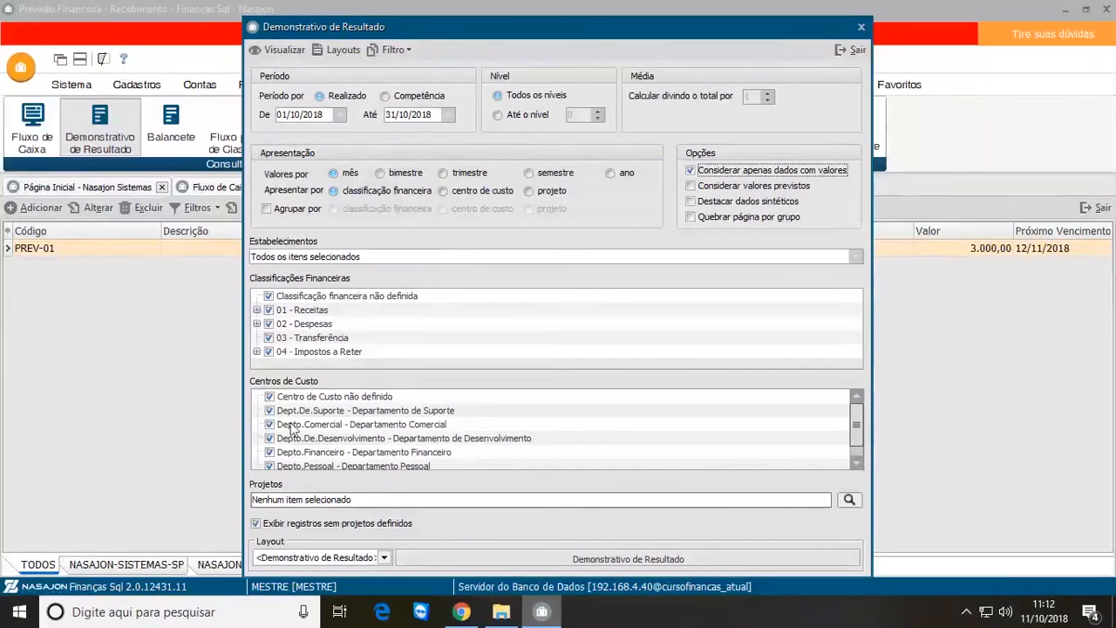
click(853, 52)
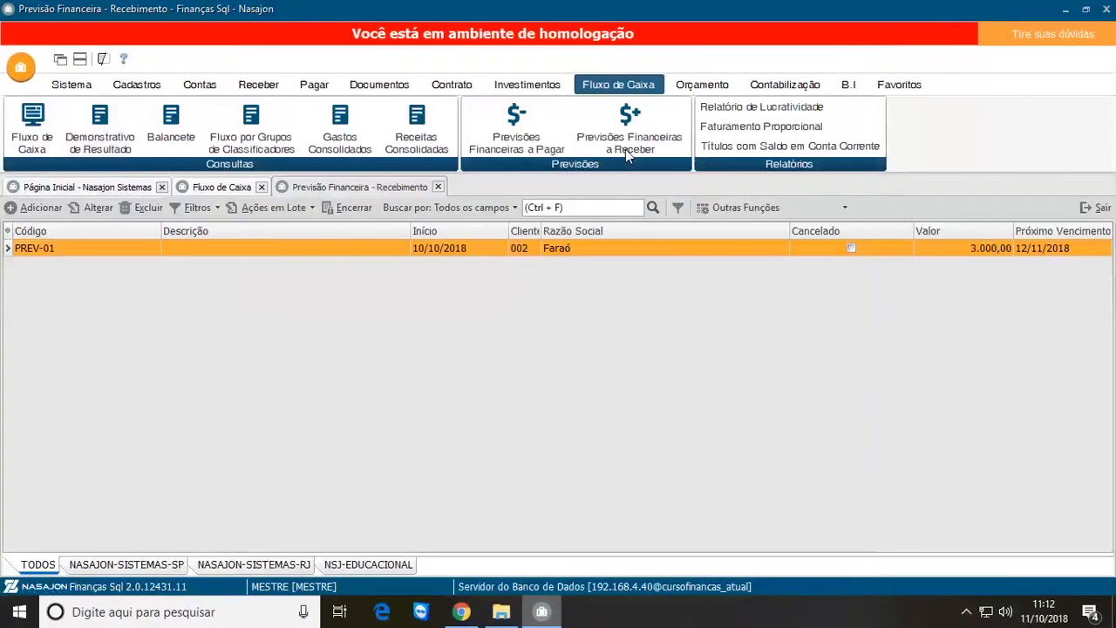
Step: Filter the Fluxo de Caixa to the 01 - Receitas financial classification only and apply the filter
click(242, 190)
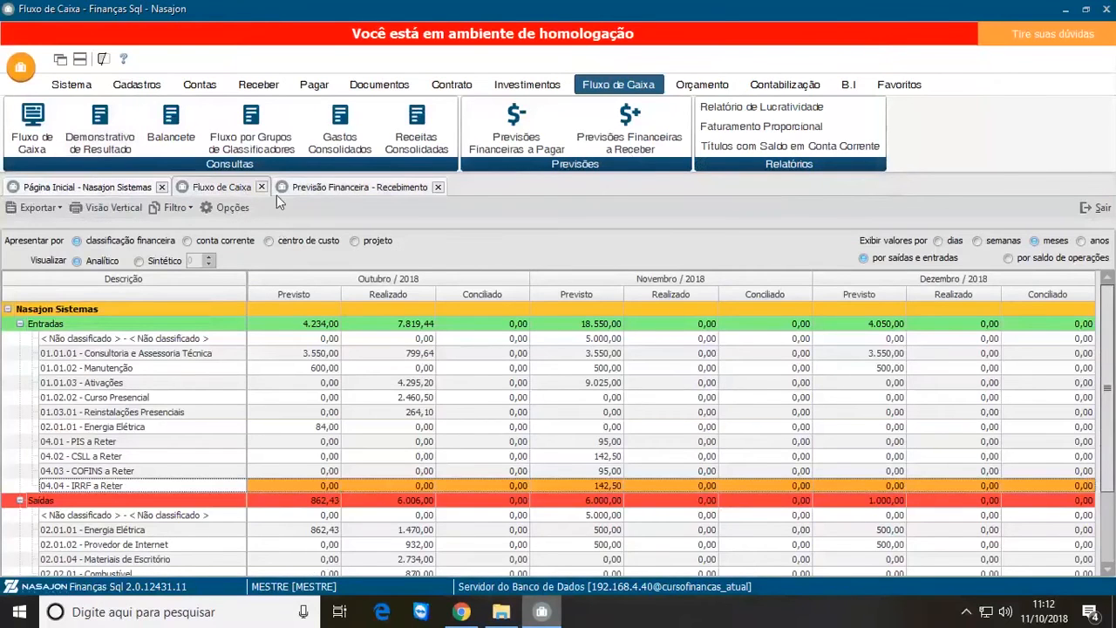
click(232, 209)
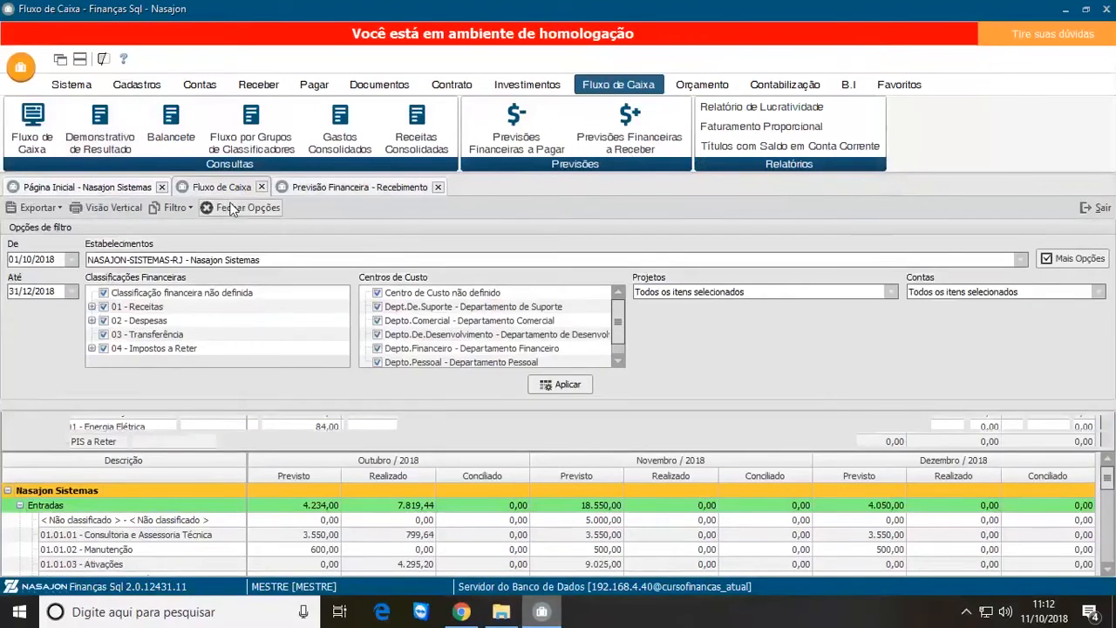
right_click(103, 297)
click(168, 327)
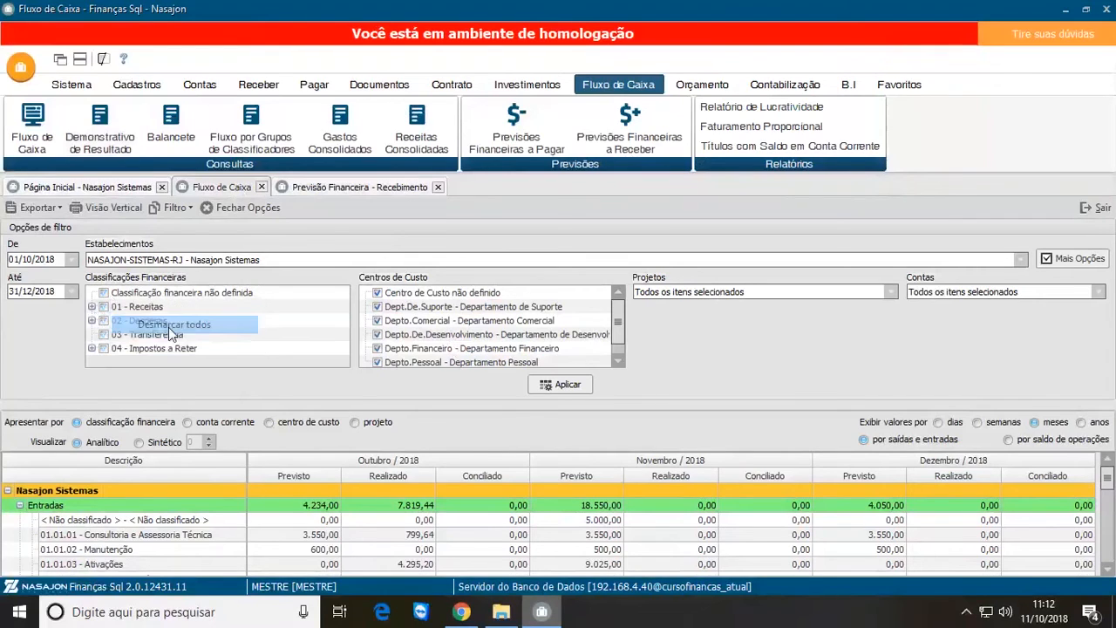
click(104, 307)
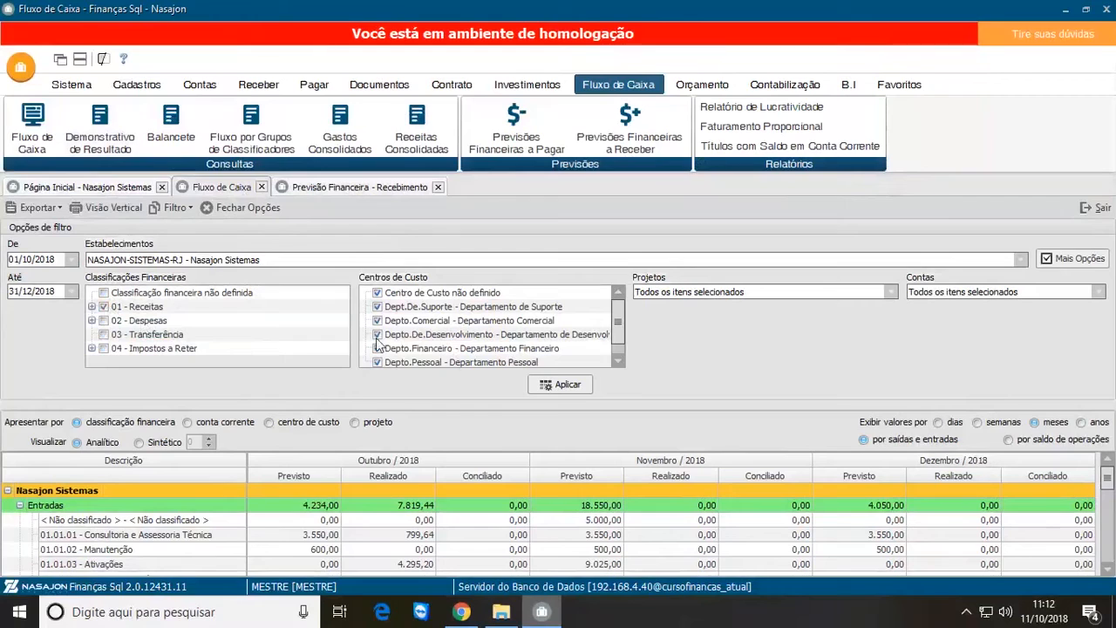
click(568, 384)
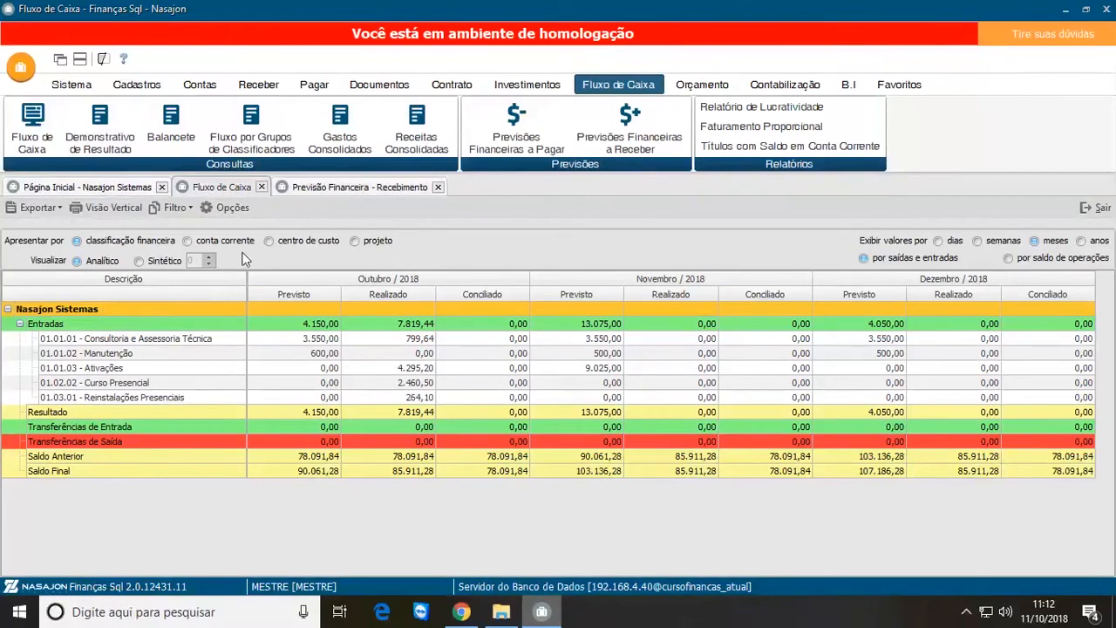
Step: Look over the Balancete Financeiro and Fluxo por Grupos de Classificadores report settings, exiting each without generating it
click(229, 208)
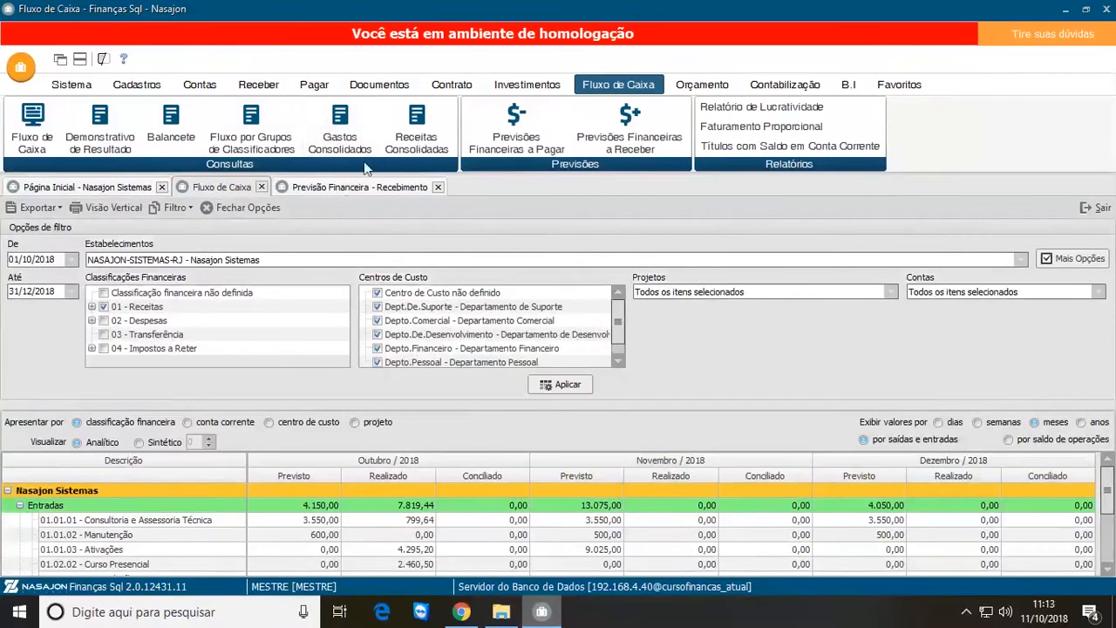
click(171, 126)
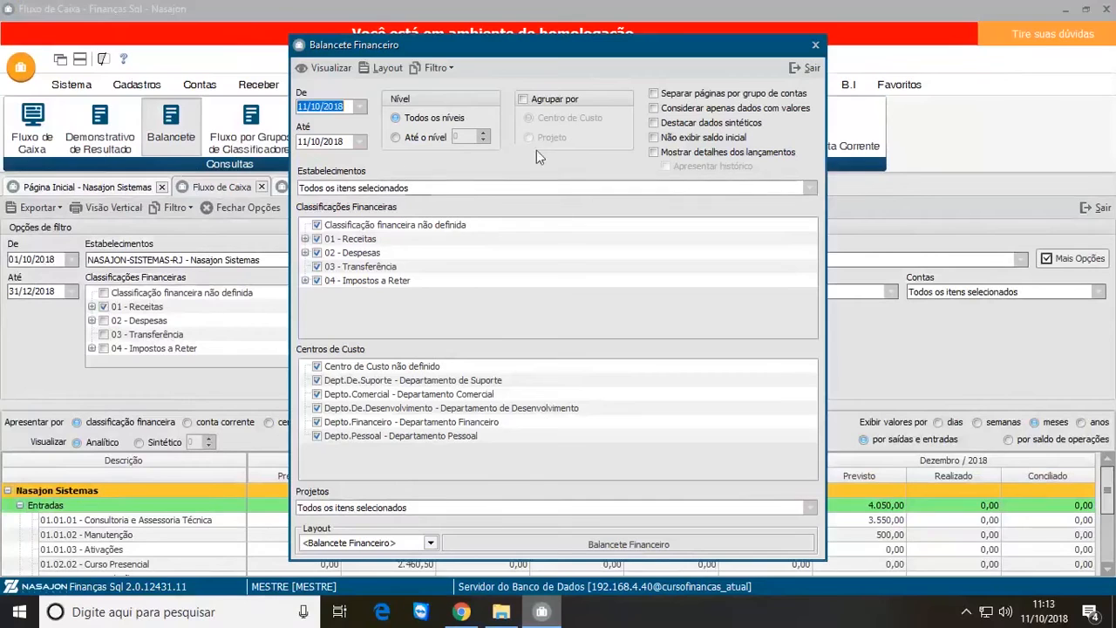
click(804, 68)
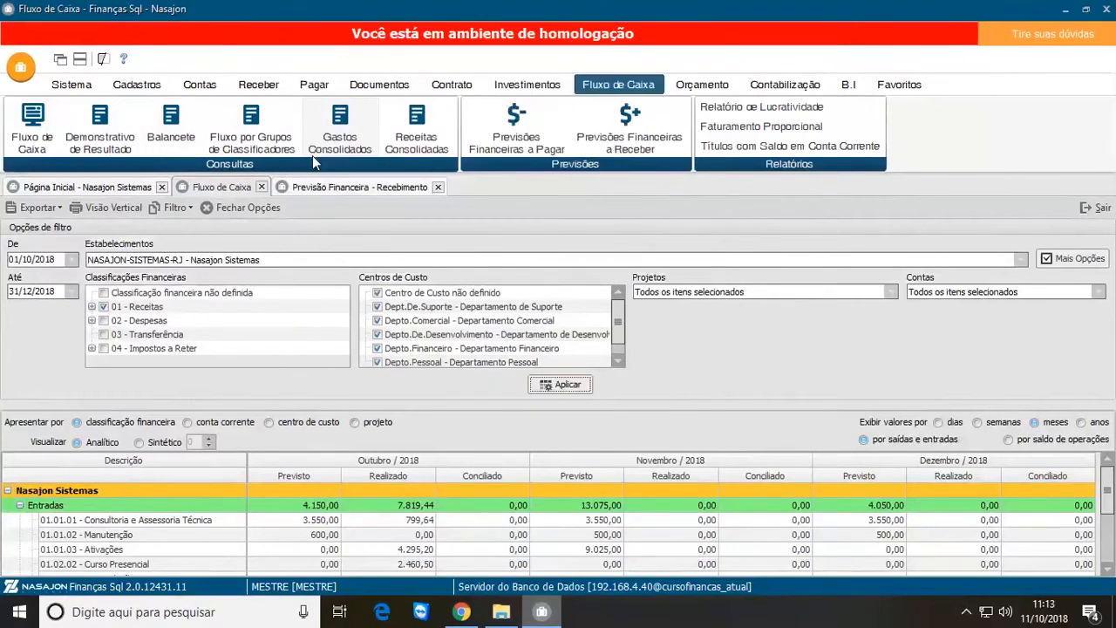
click(254, 130)
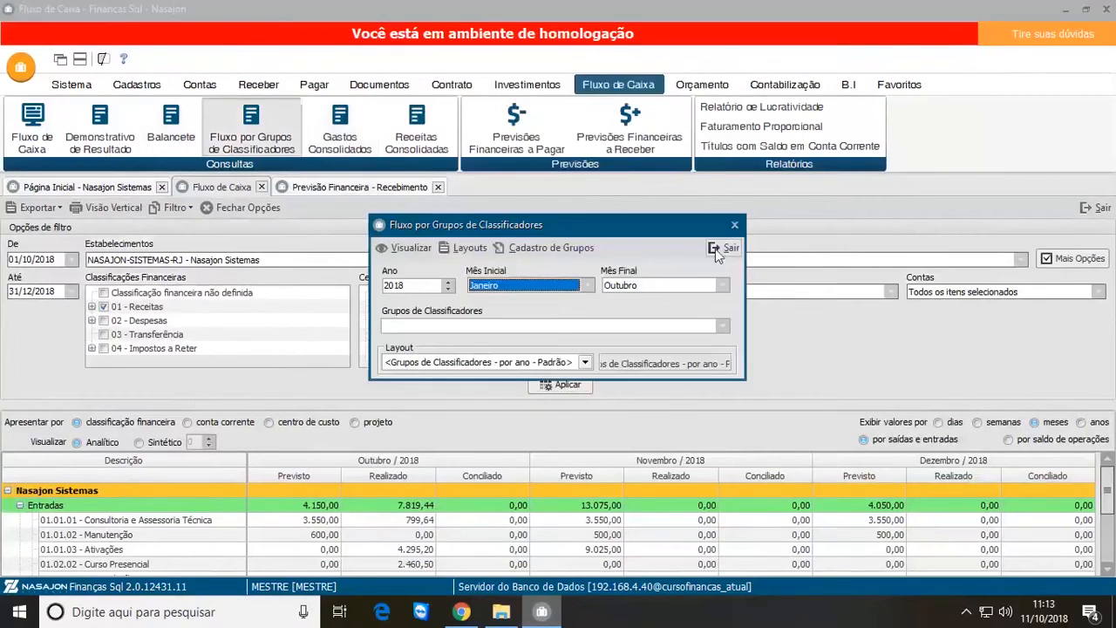
click(717, 248)
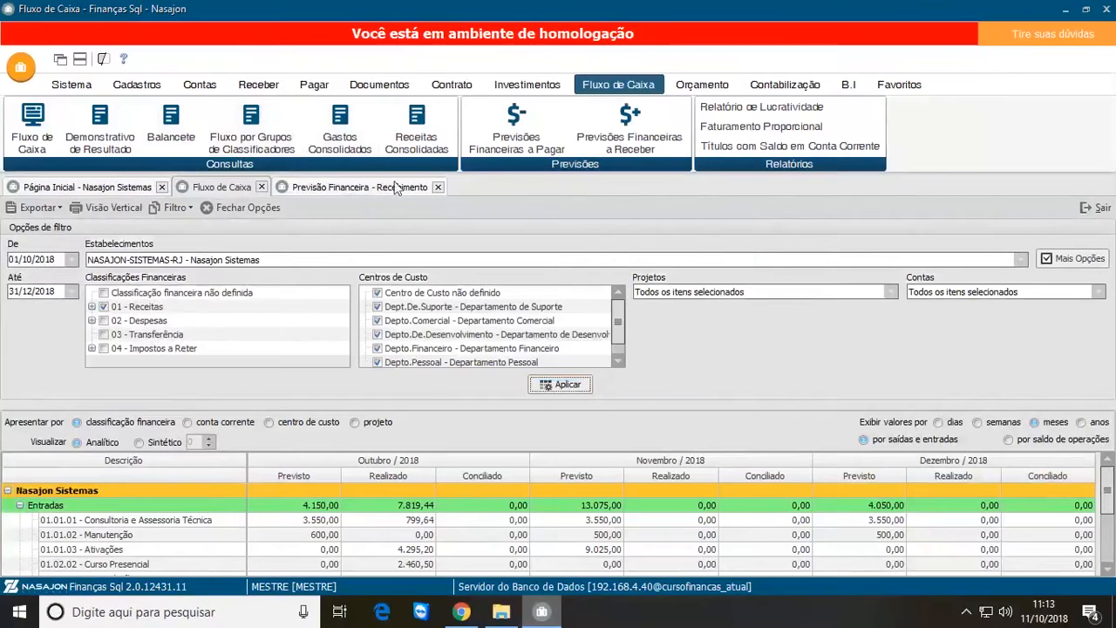
Step: Look over the Gastos Consolidados and Receitas Consolidadas report settings, exiting each without generating it
click(361, 142)
key(Escape)
click(417, 126)
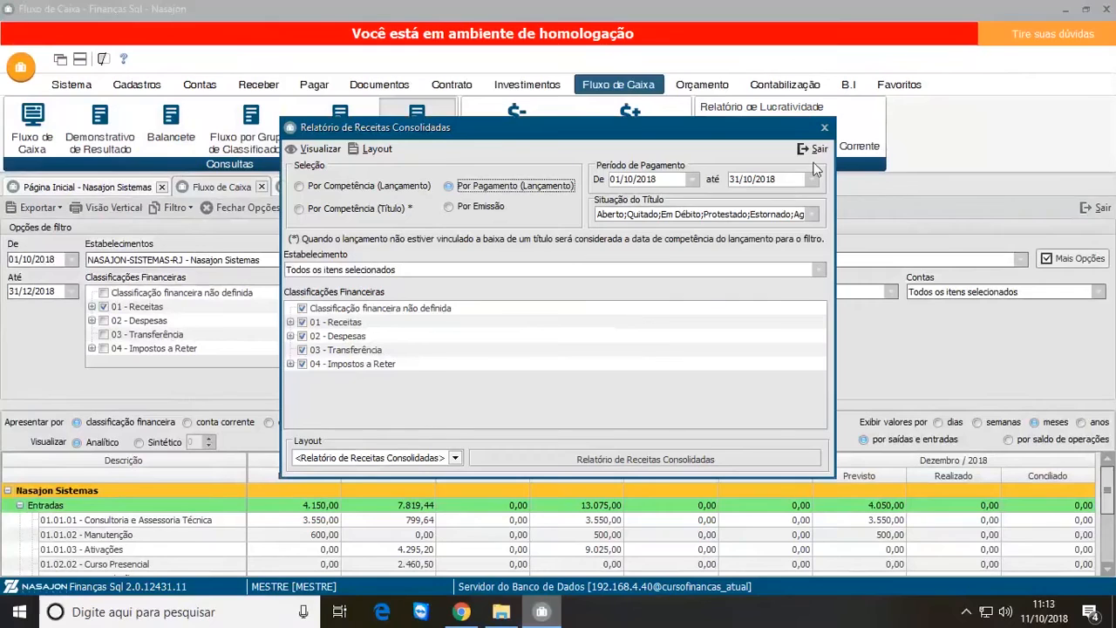
click(817, 148)
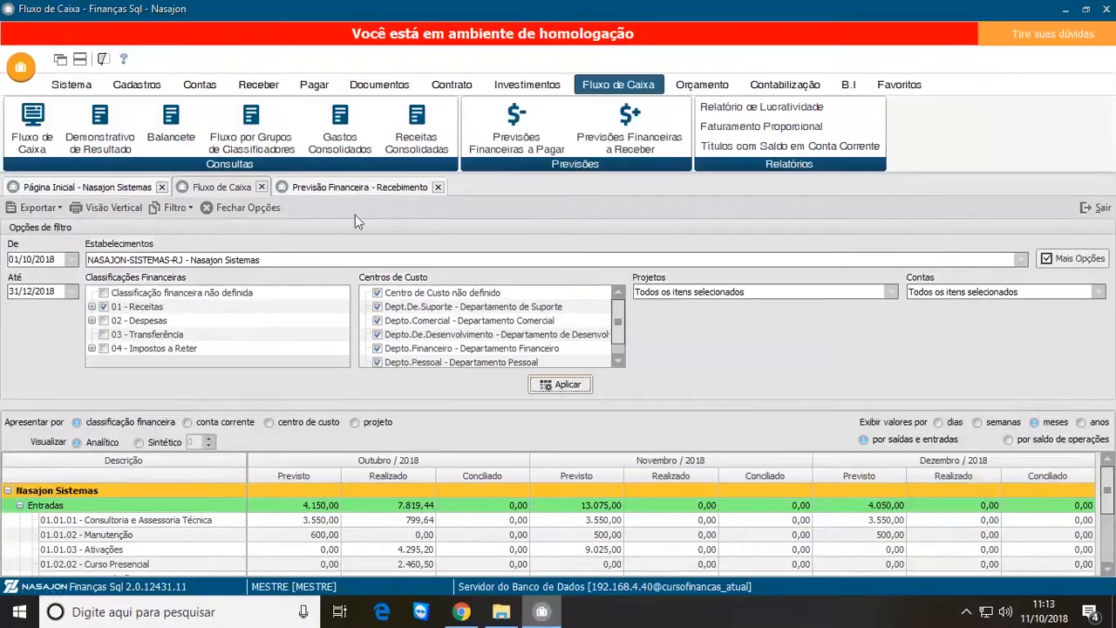
Step: Close the Previsão Financeira - Recebimento list and reapply the Fluxo de Caixa filter with all financial classifications selected
click(404, 188)
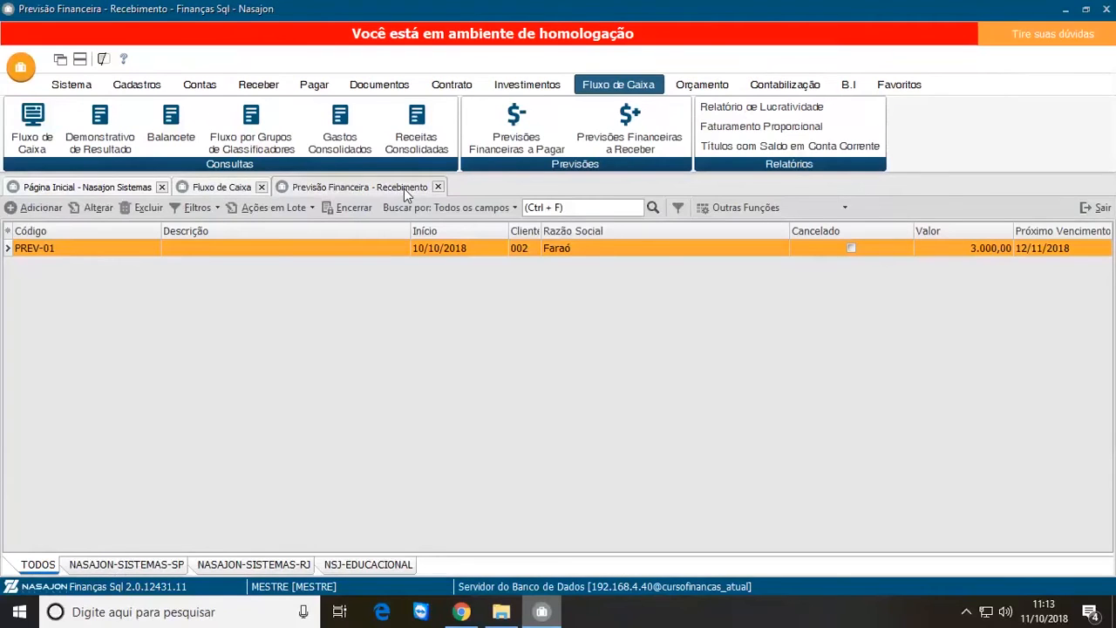
click(439, 187)
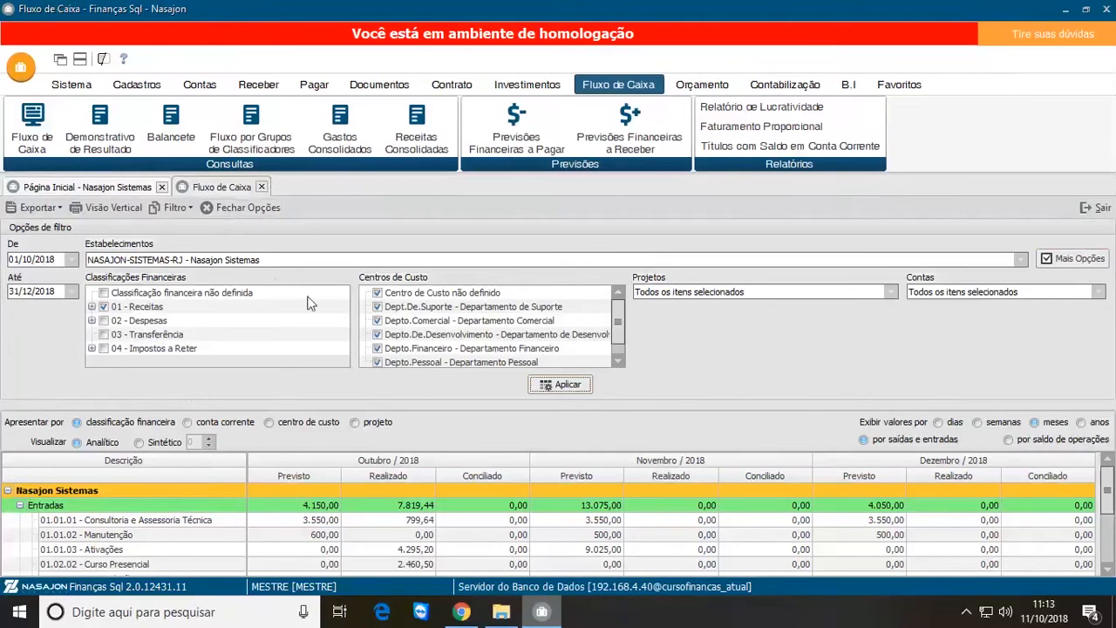
right_click(139, 298)
click(170, 307)
click(535, 385)
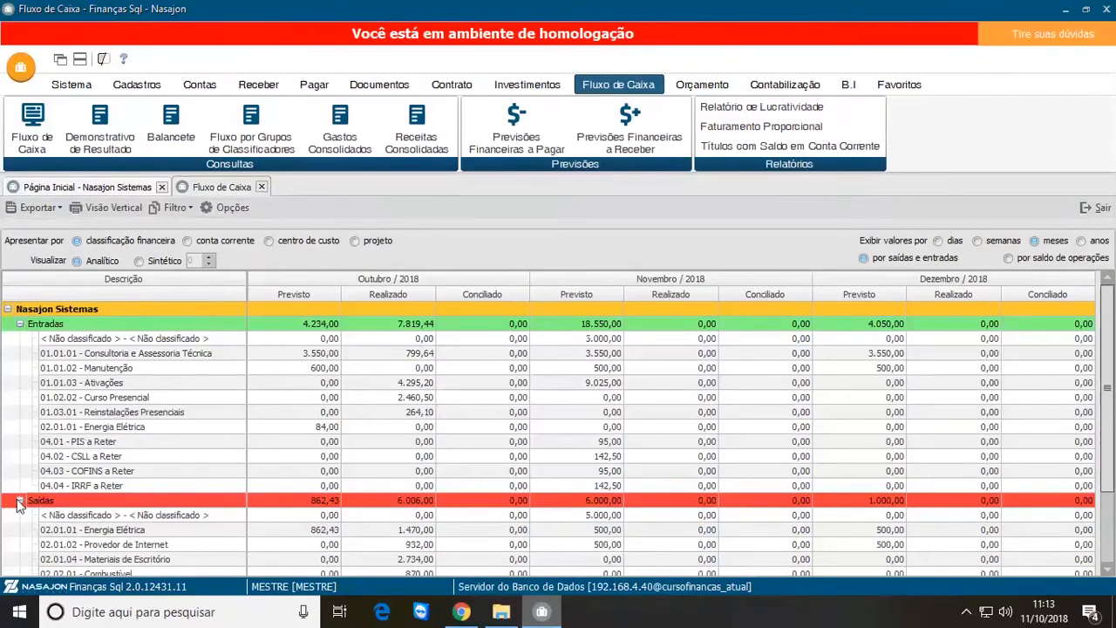
Step: Collapse the Saídas and Entradas groups in the Fluxo de Caixa and preview its Visão Vertical report
click(19, 500)
click(19, 324)
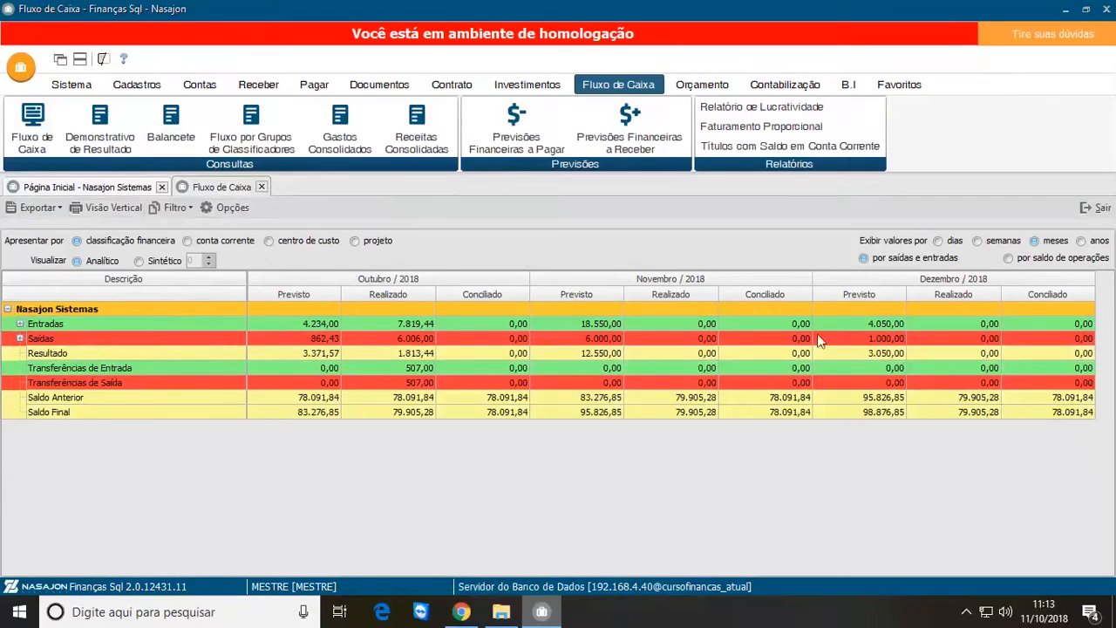
click(124, 212)
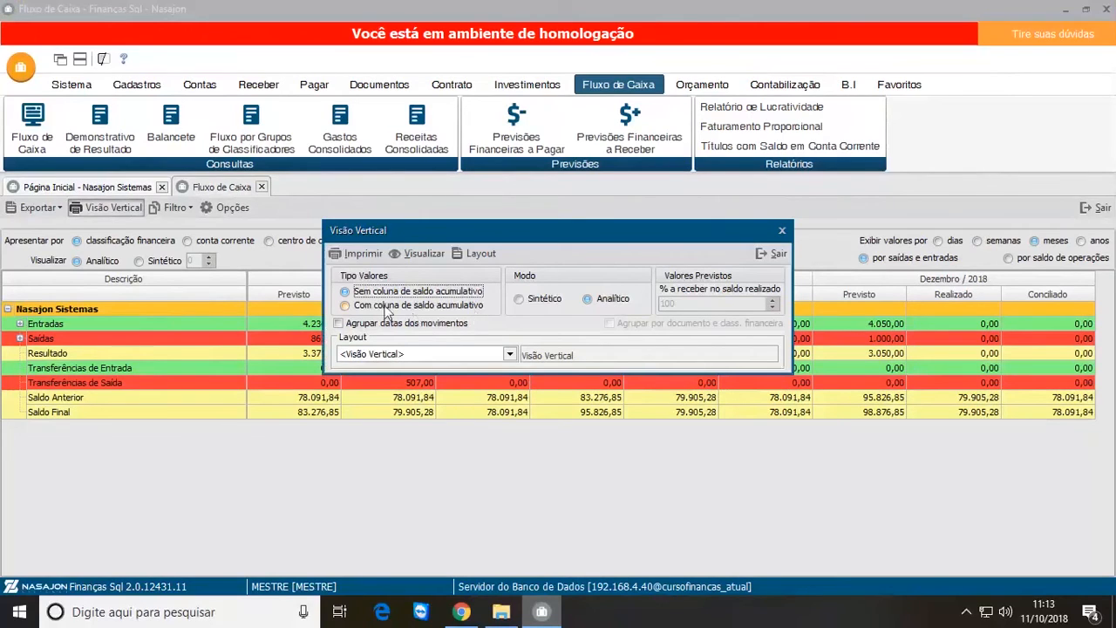
click(421, 254)
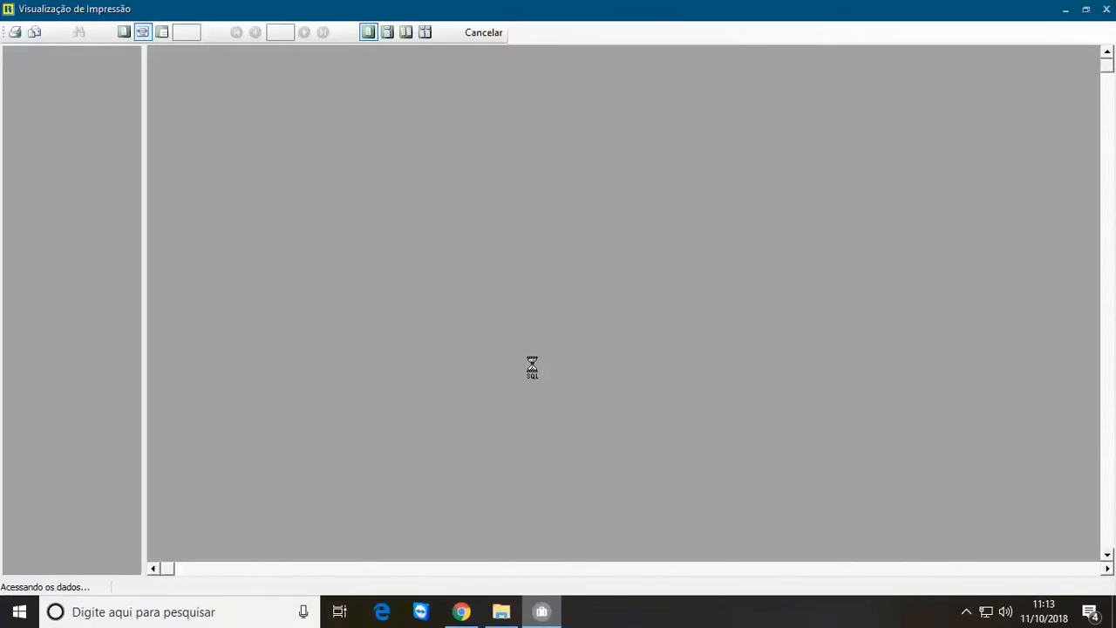
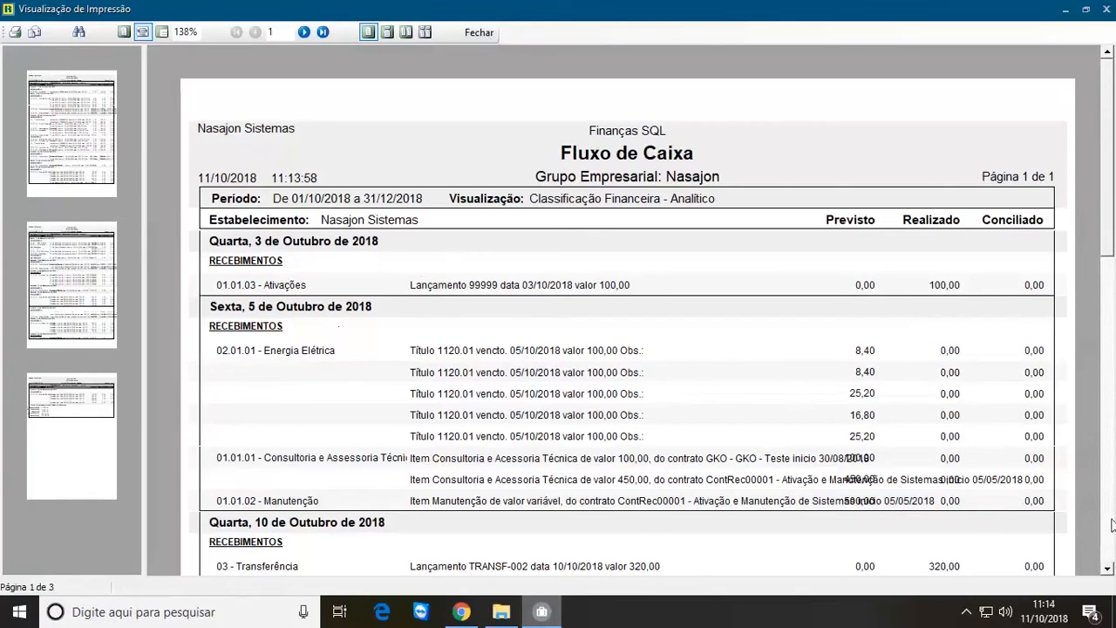
Step: Examine the first page of the Fluxo de Caixa print preview down to its last payment entries
click(1107, 570)
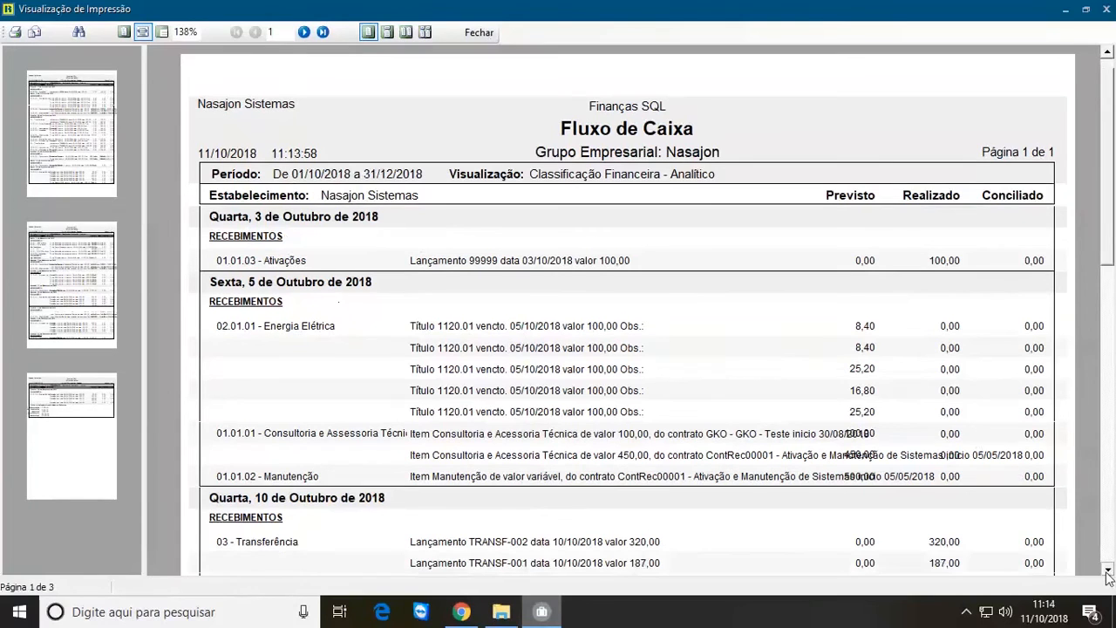
click(1106, 570)
click(1106, 570)
click(1106, 570)
click(1106, 570)
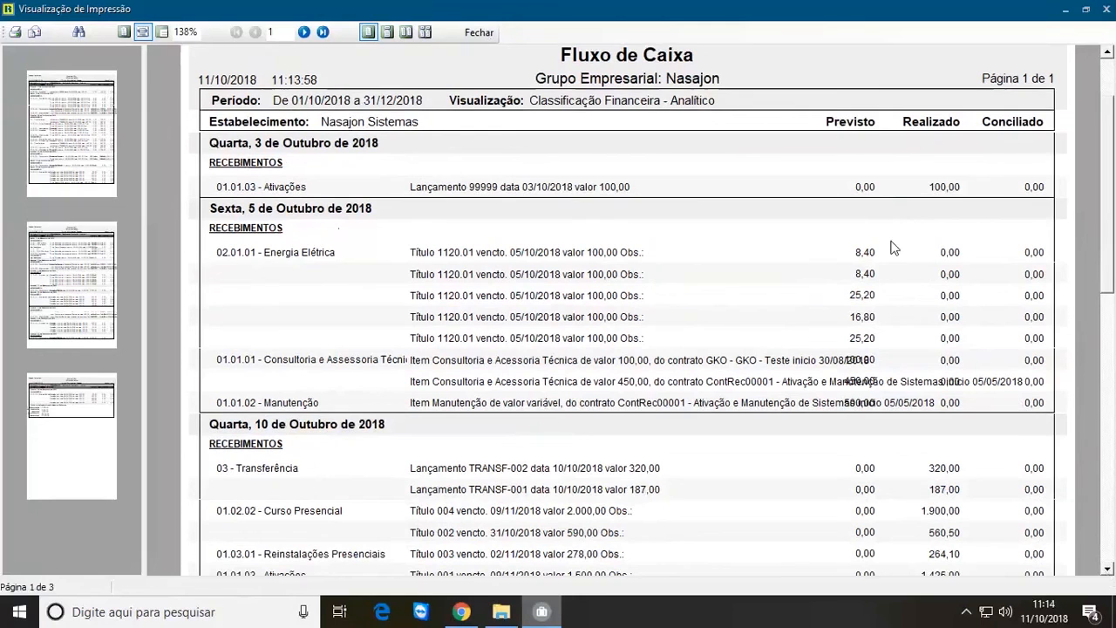
click(1107, 571)
click(1107, 570)
click(1108, 570)
click(1107, 570)
click(1107, 570)
click(1108, 571)
click(1107, 571)
click(1107, 570)
click(1108, 570)
click(1108, 570)
click(1108, 570)
click(1108, 570)
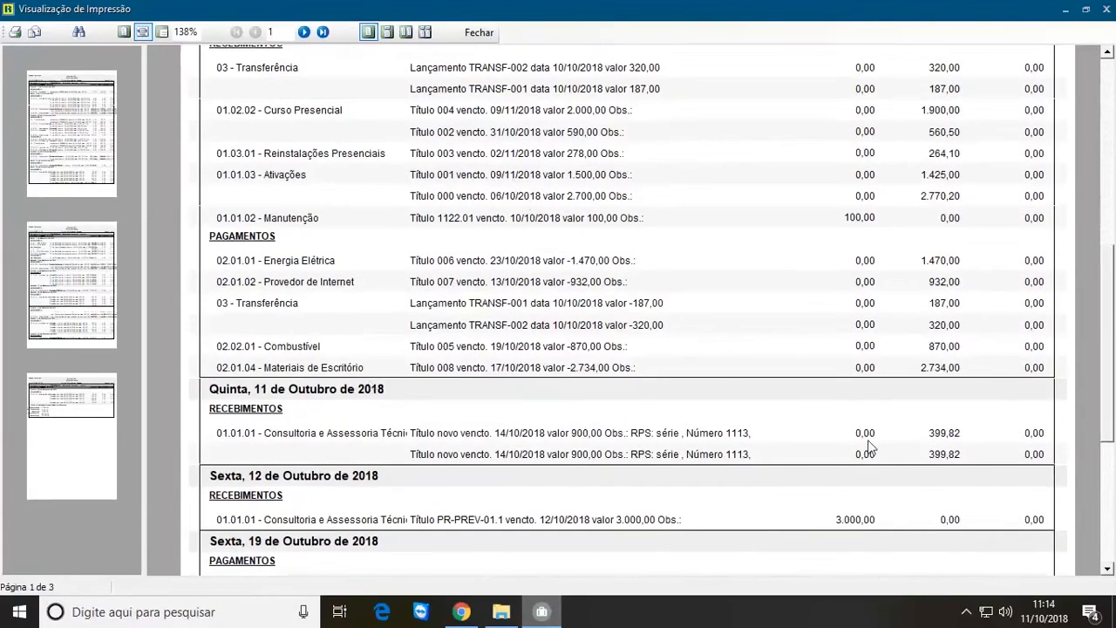
drag(1111, 401, 1109, 512)
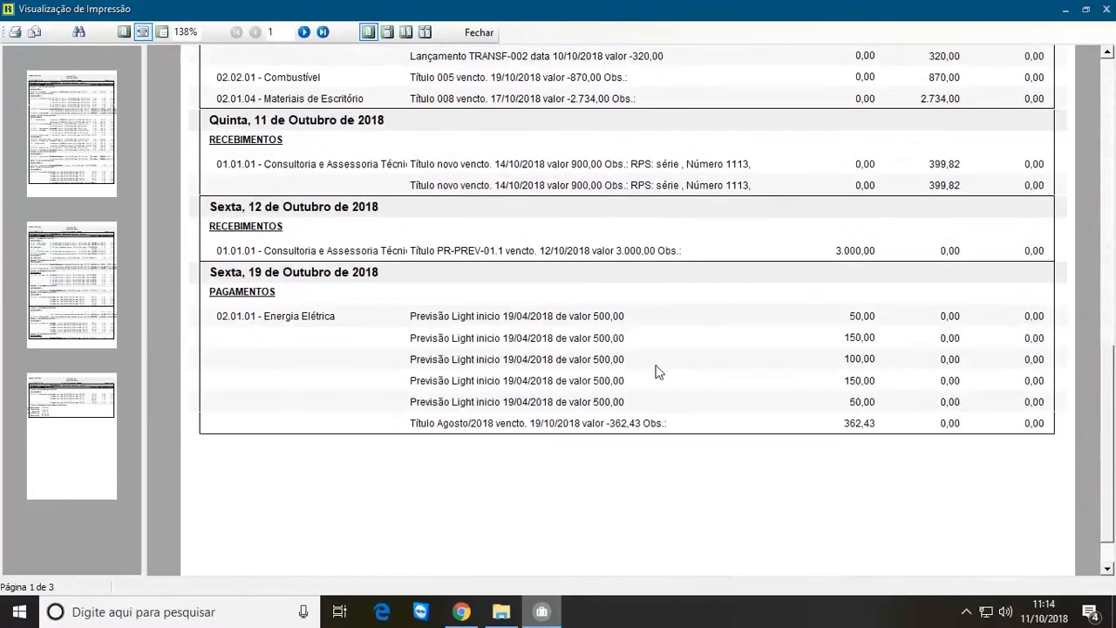
Step: Read pages 2 and 3 of the Fluxo de Caixa preview through to the establishment totals, and close the preview
click(53, 290)
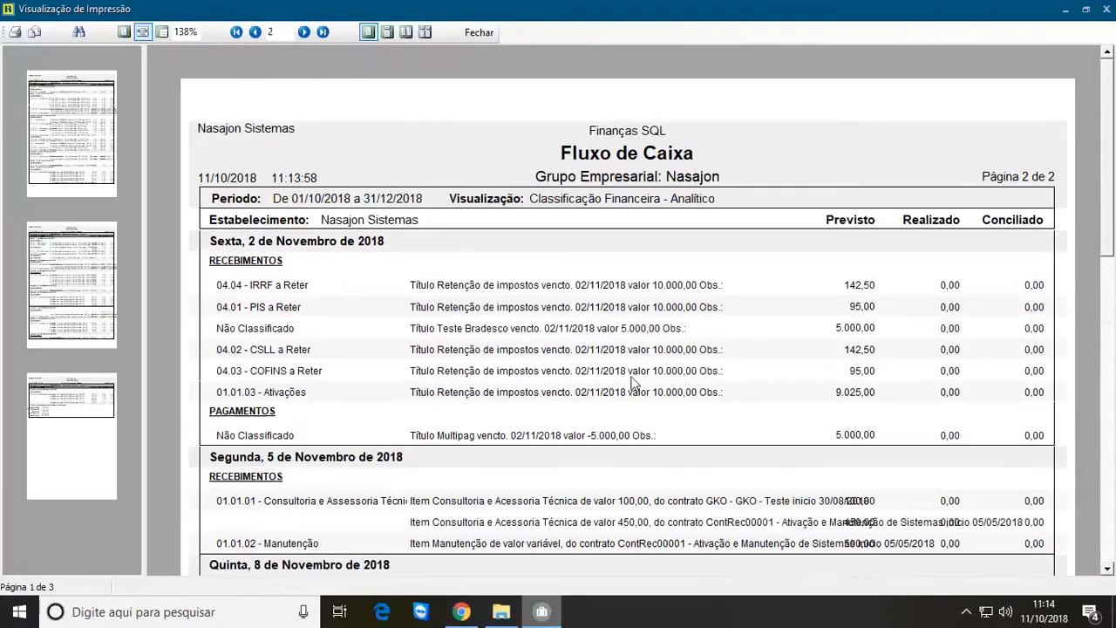
drag(1105, 210, 1107, 431)
scroll(1107, 431, down, 3)
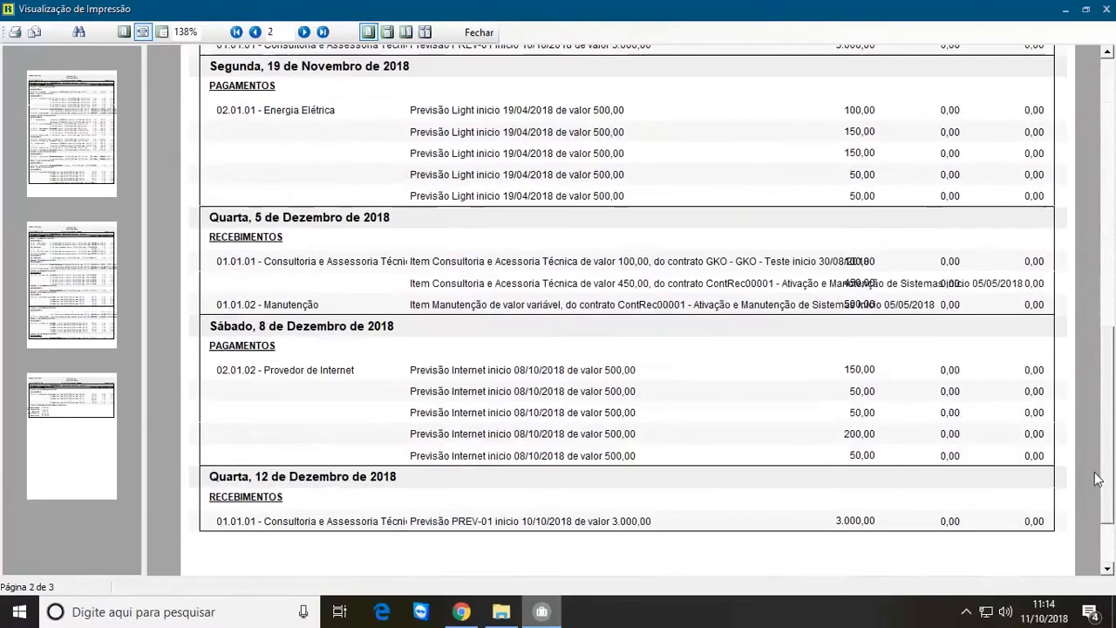
drag(1112, 398, 1112, 466)
click(66, 420)
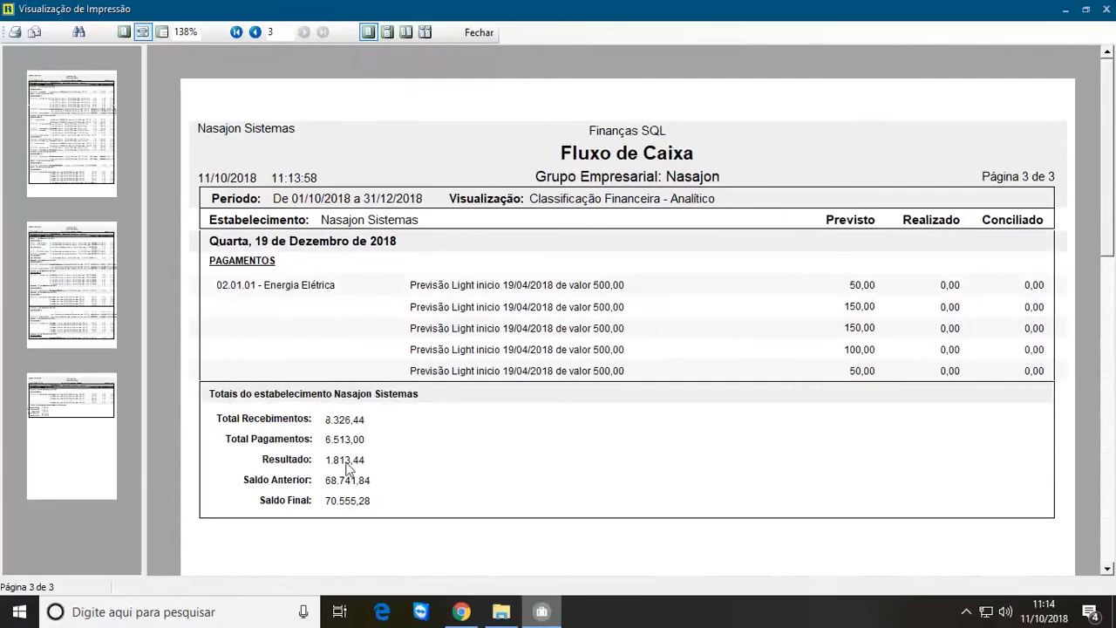
click(485, 37)
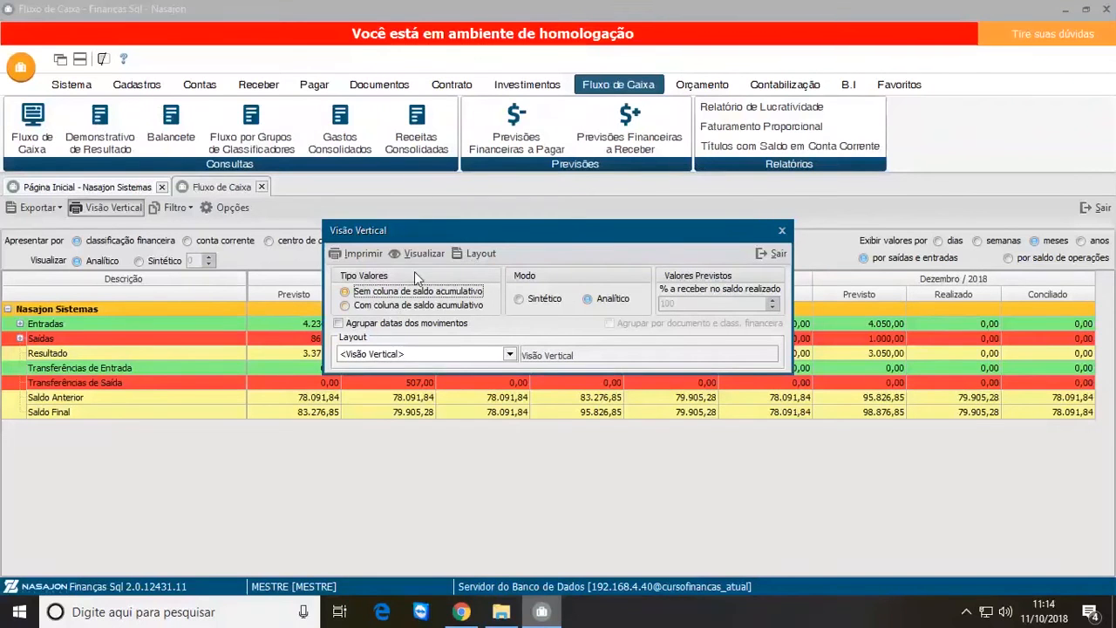
Step: Preview the Visão Vertical with the cumulative balance column, review its first and last pages, and close the preview
click(346, 306)
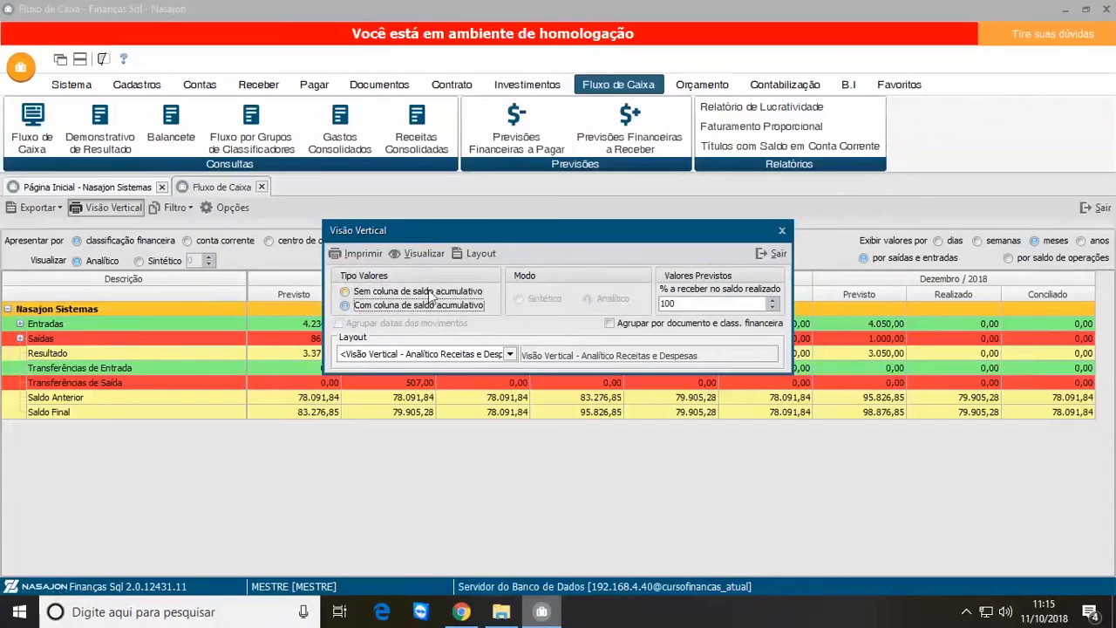
click(427, 253)
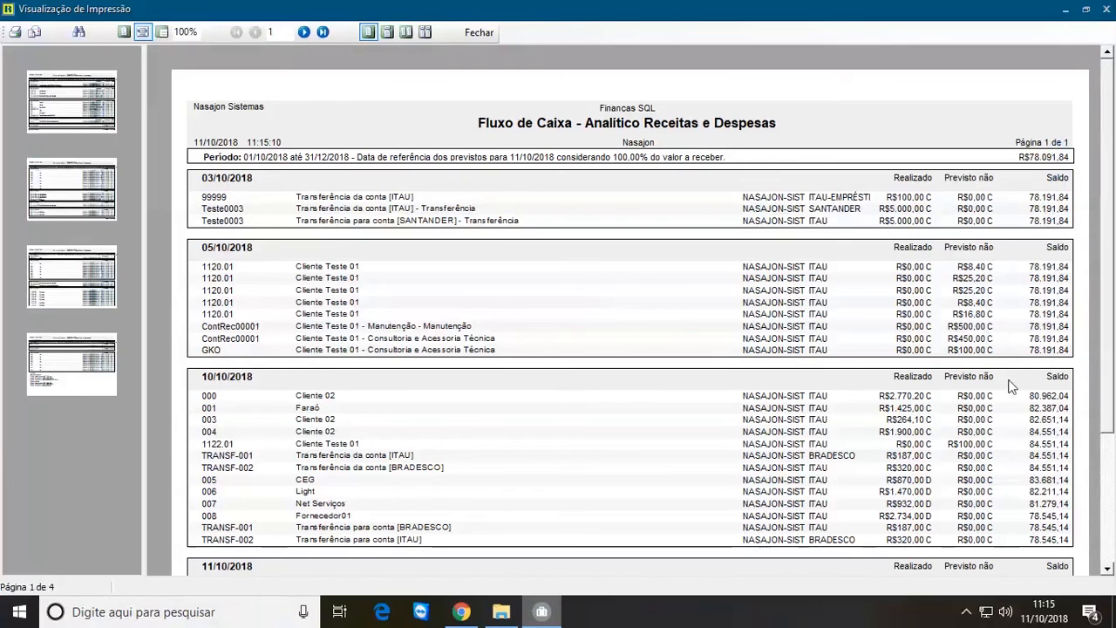
drag(1112, 253, 1111, 318)
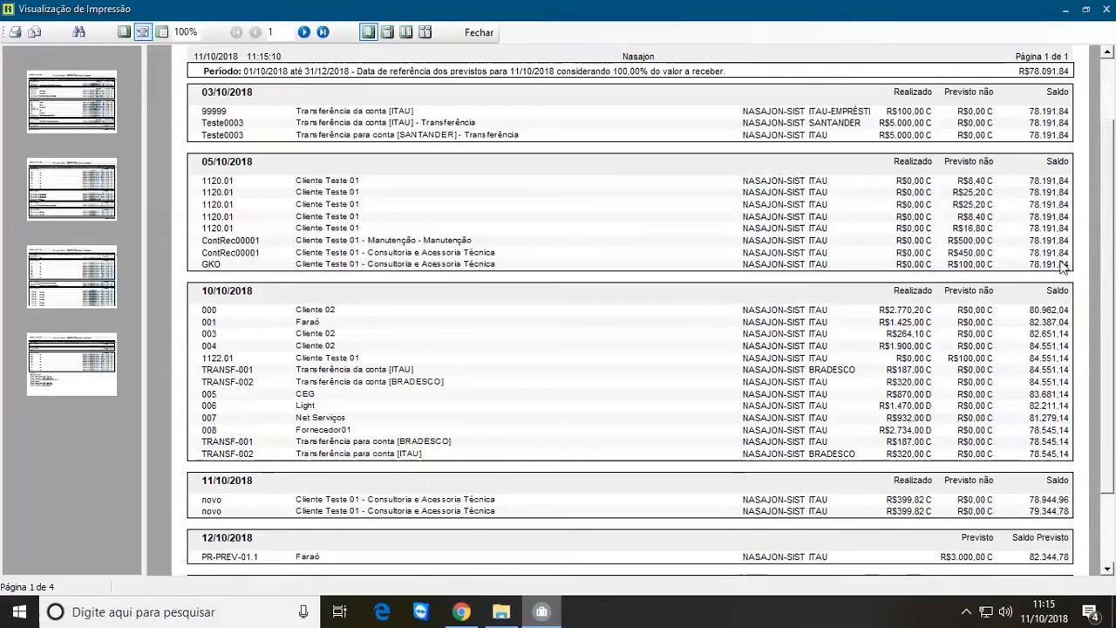
scroll(1112, 168, down, 2)
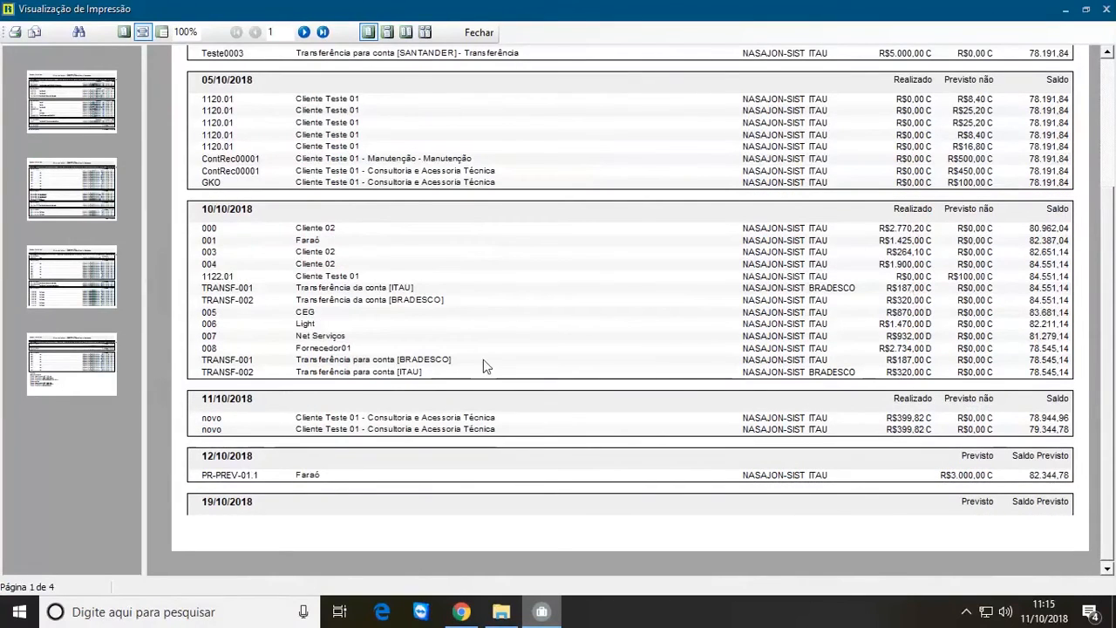
click(74, 384)
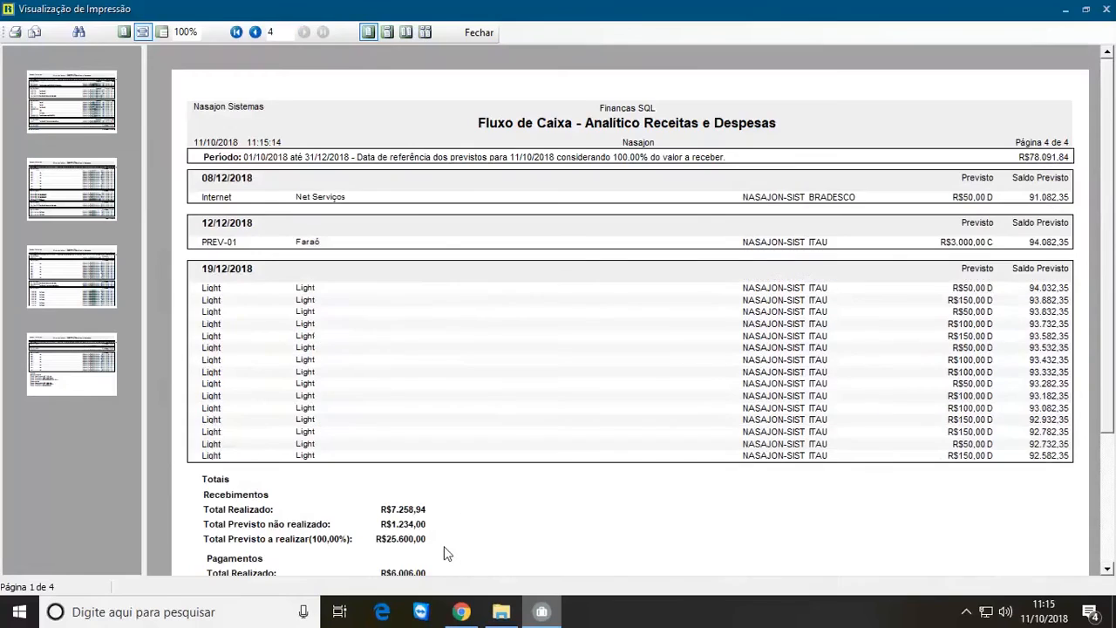
drag(1112, 337, 1112, 429)
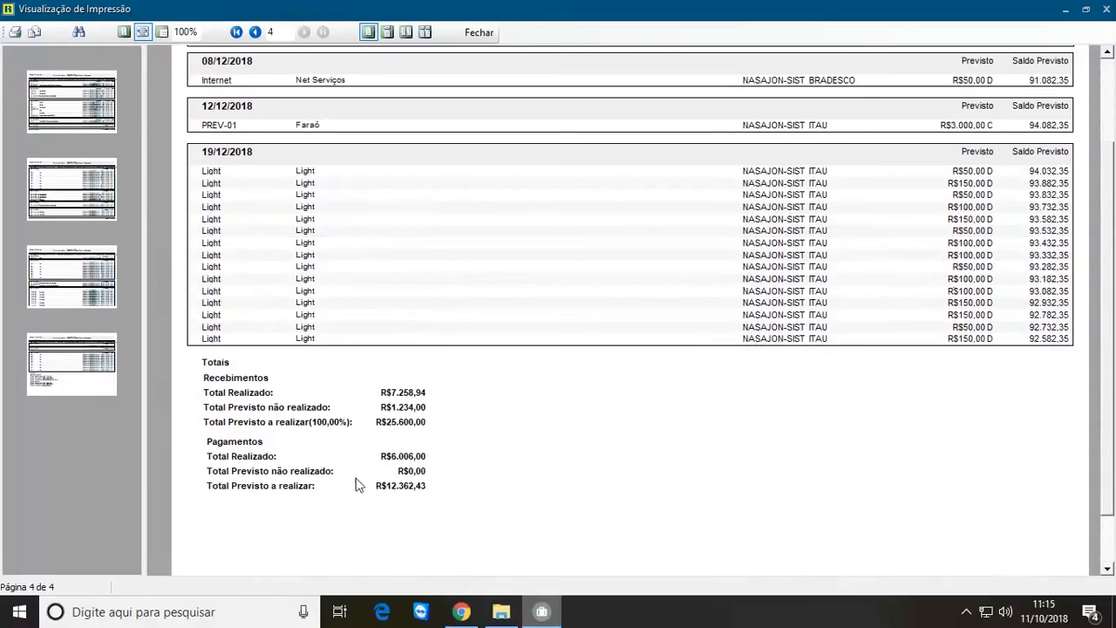
click(479, 32)
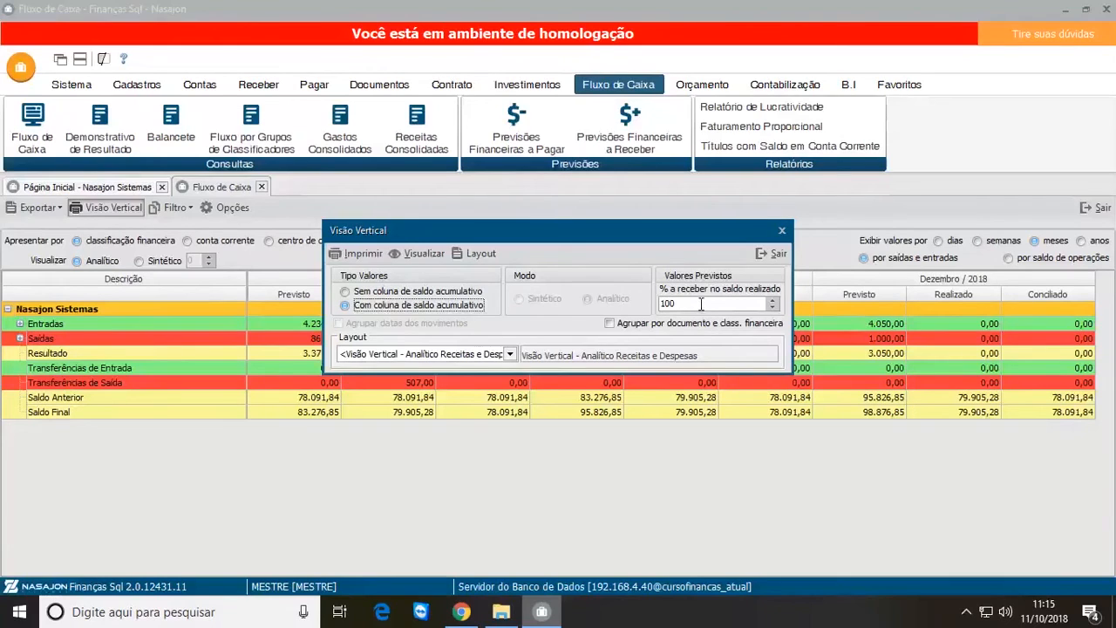
Step: Group the Visão Vertical by document and financial classification, and preview the report
click(371, 312)
double_click(695, 302)
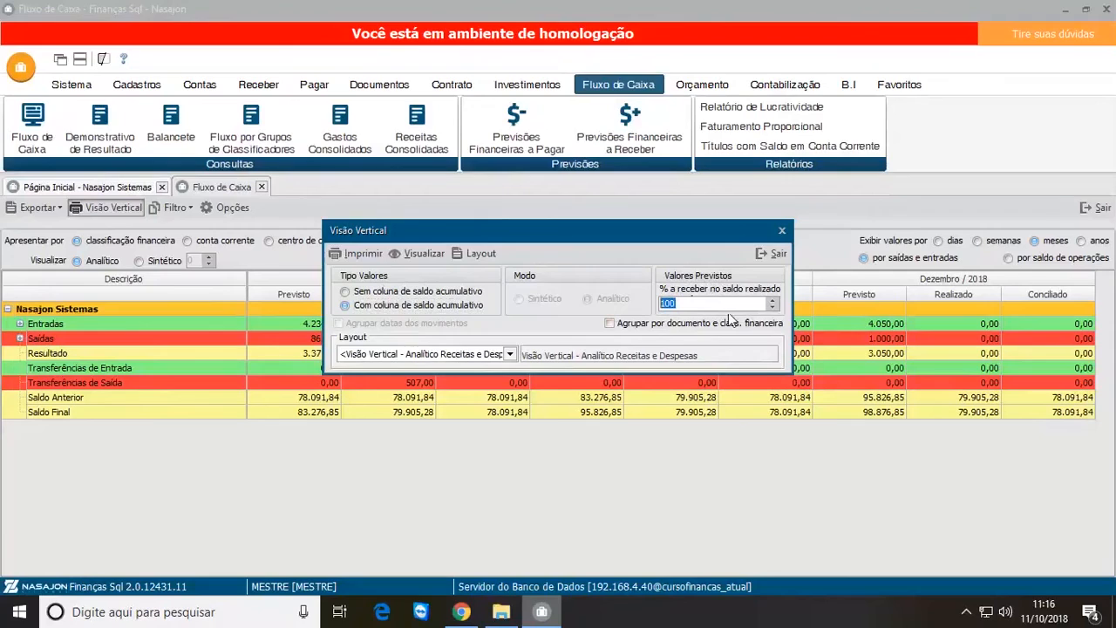
click(610, 325)
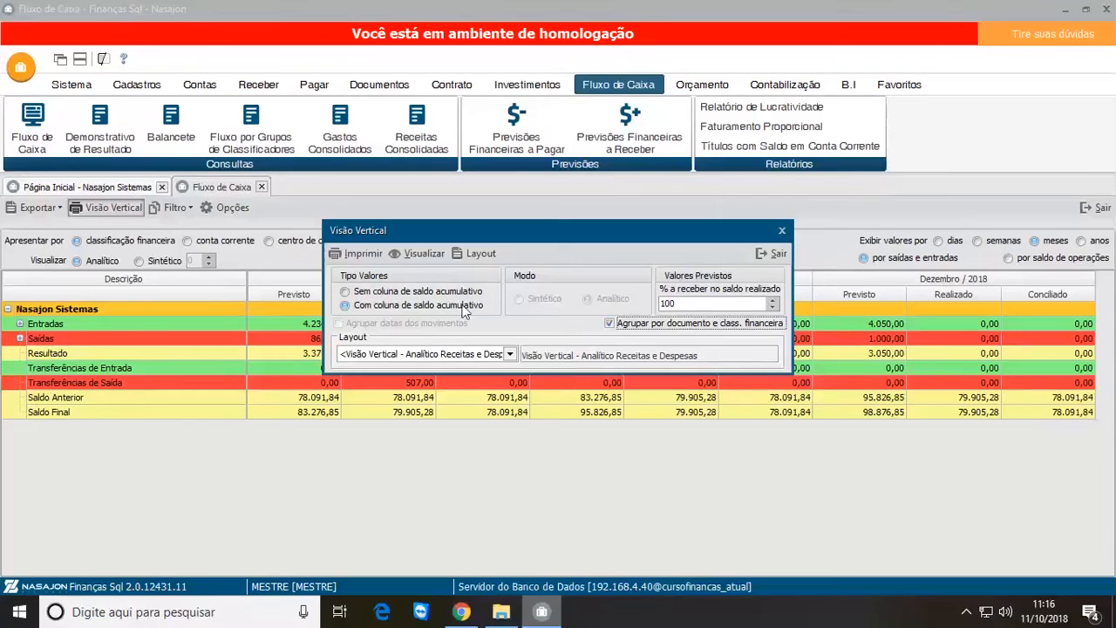
click(425, 254)
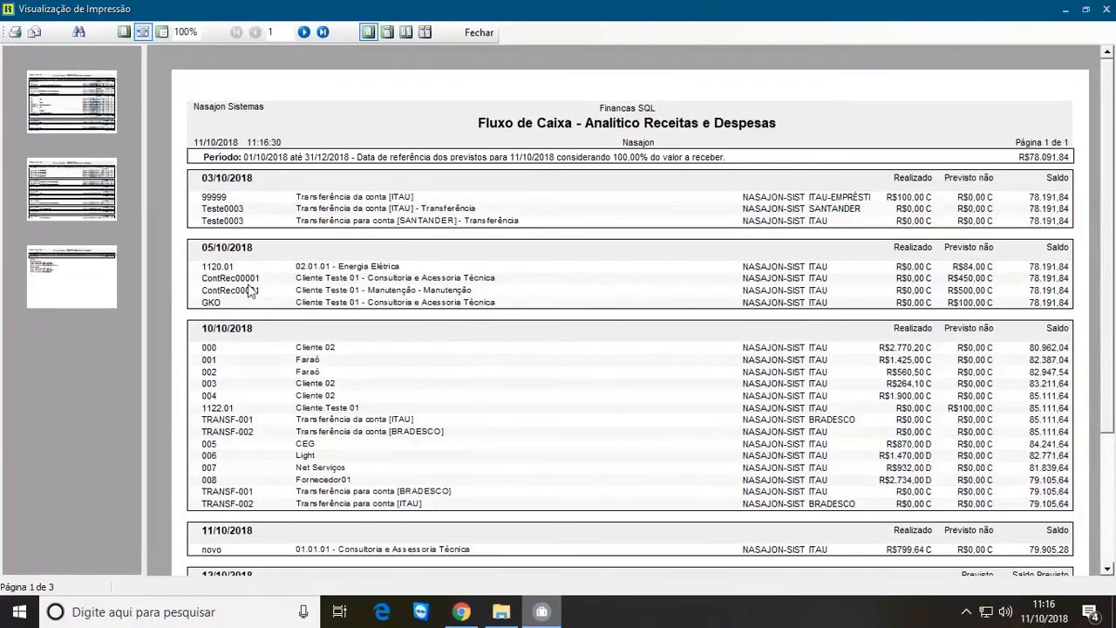
Step: Review pages 2 and 3 of the grouped Analítico Receitas e Despesas report, and exit the preview and the Visão Vertical settings
click(54, 186)
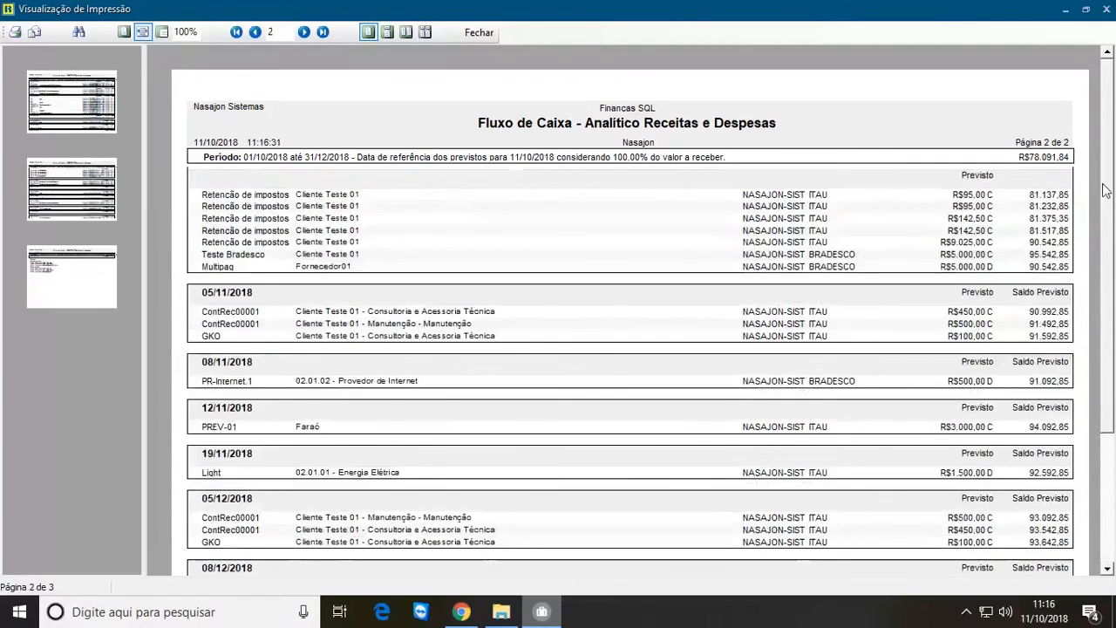
scroll(1114, 223, down, 1)
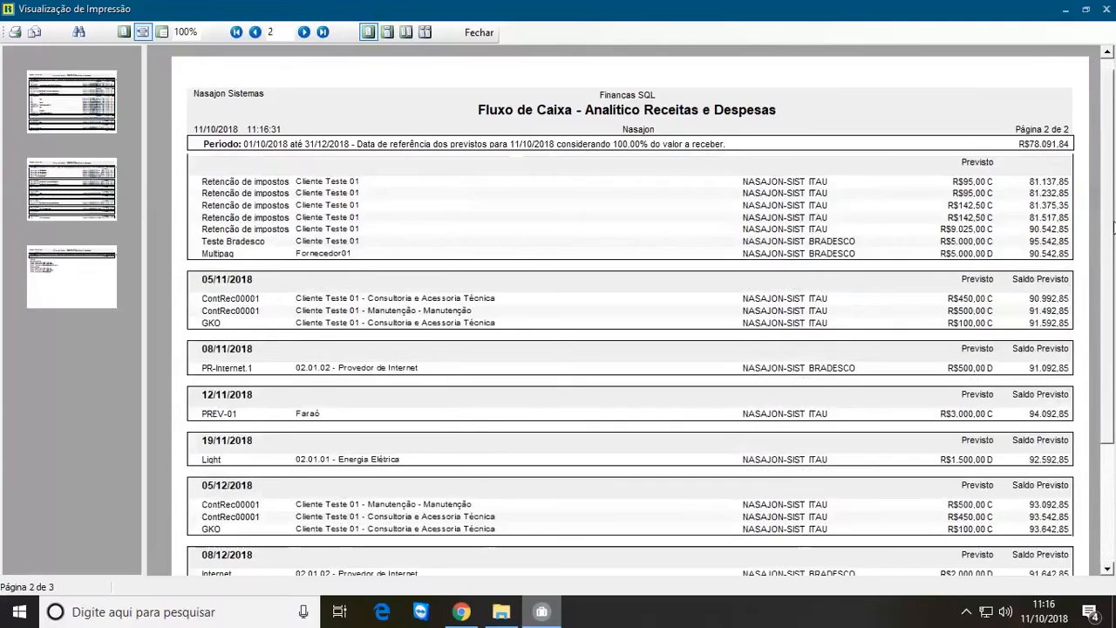
scroll(1114, 228, down, 4)
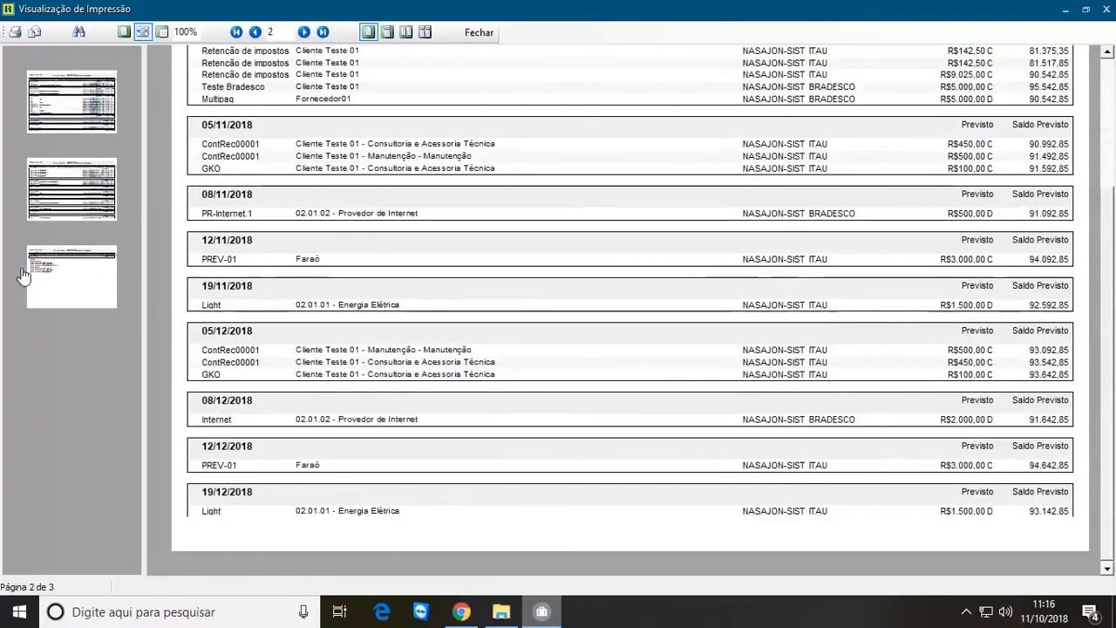
click(33, 274)
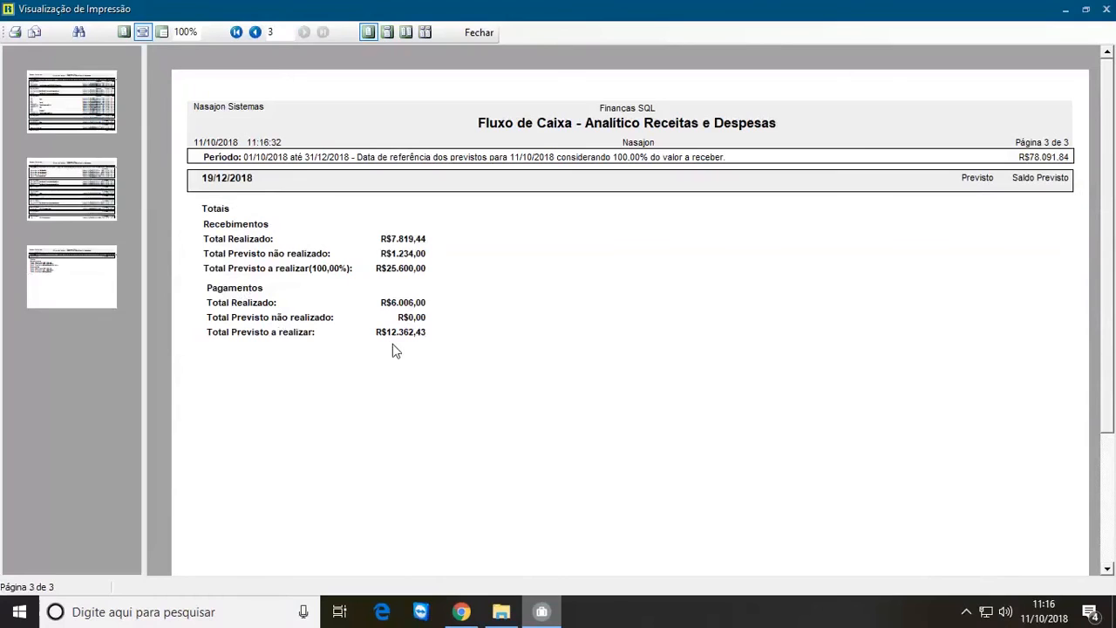
click(479, 33)
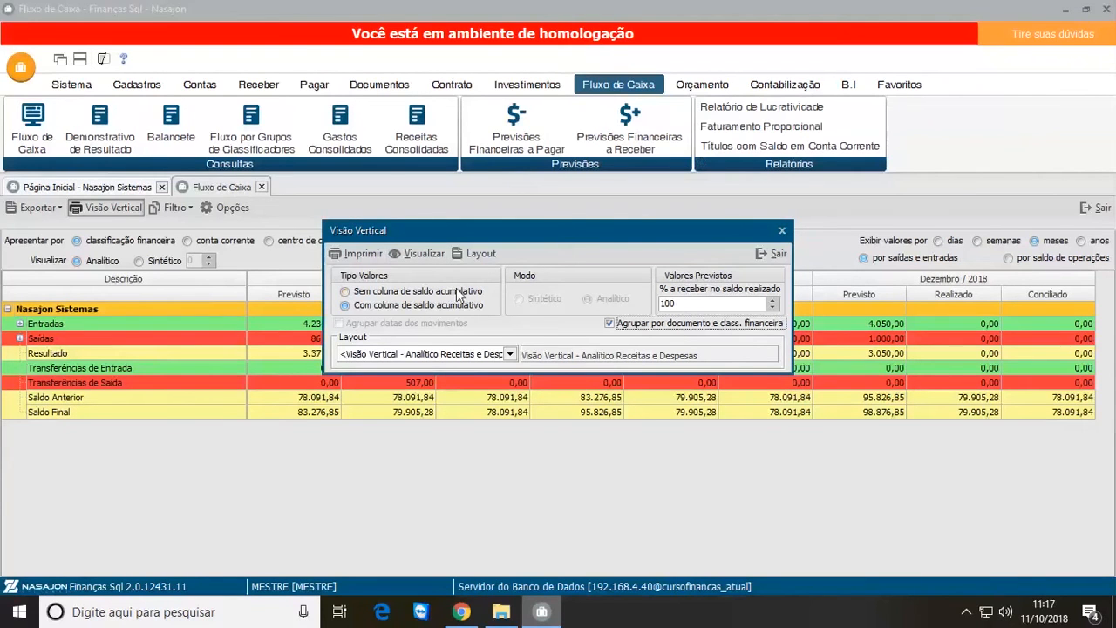
click(763, 250)
Step: Preview the Fluxo de Caixa PDF report with the description "Fluxo de Caixa - de 01/10/2018 até 31/12/2018", and close the preview
click(193, 207)
click(54, 209)
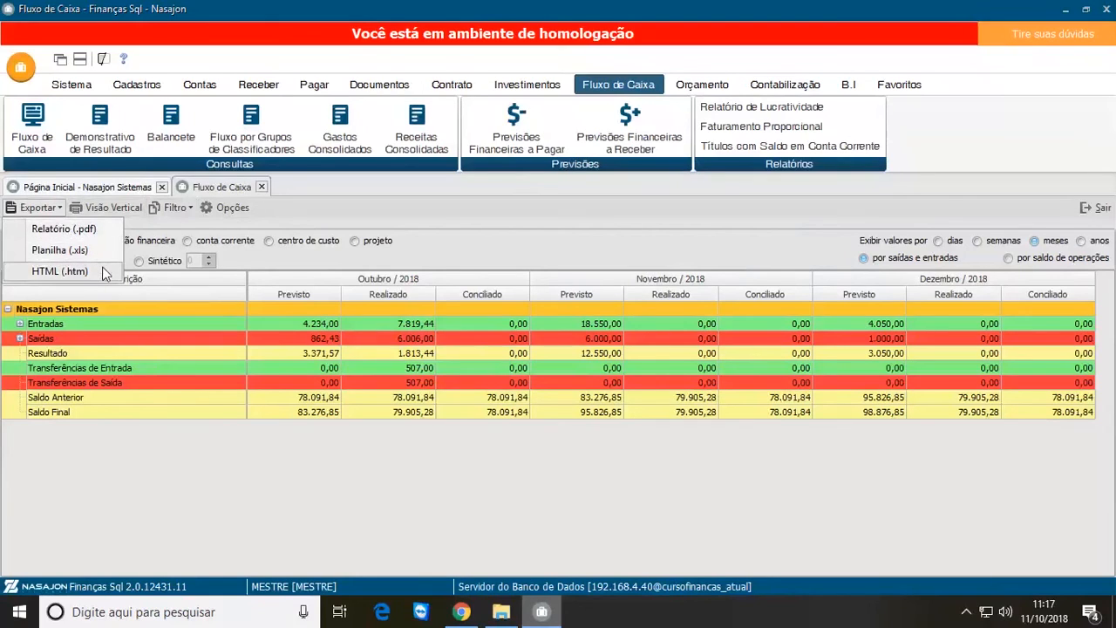
click(94, 227)
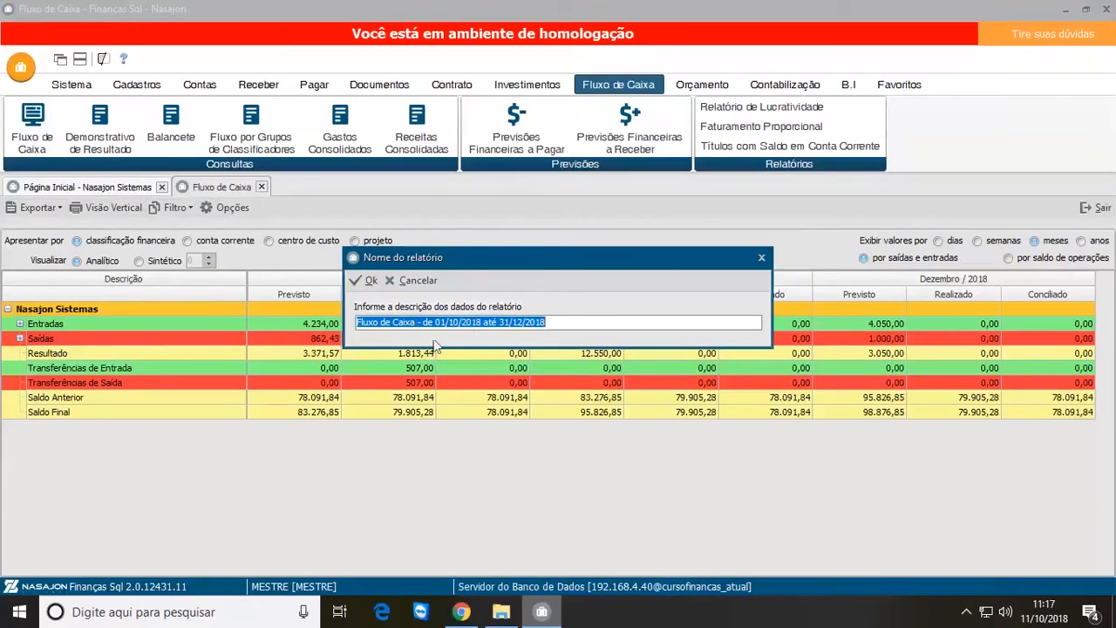
click(565, 326)
drag(574, 323, 343, 314)
click(365, 280)
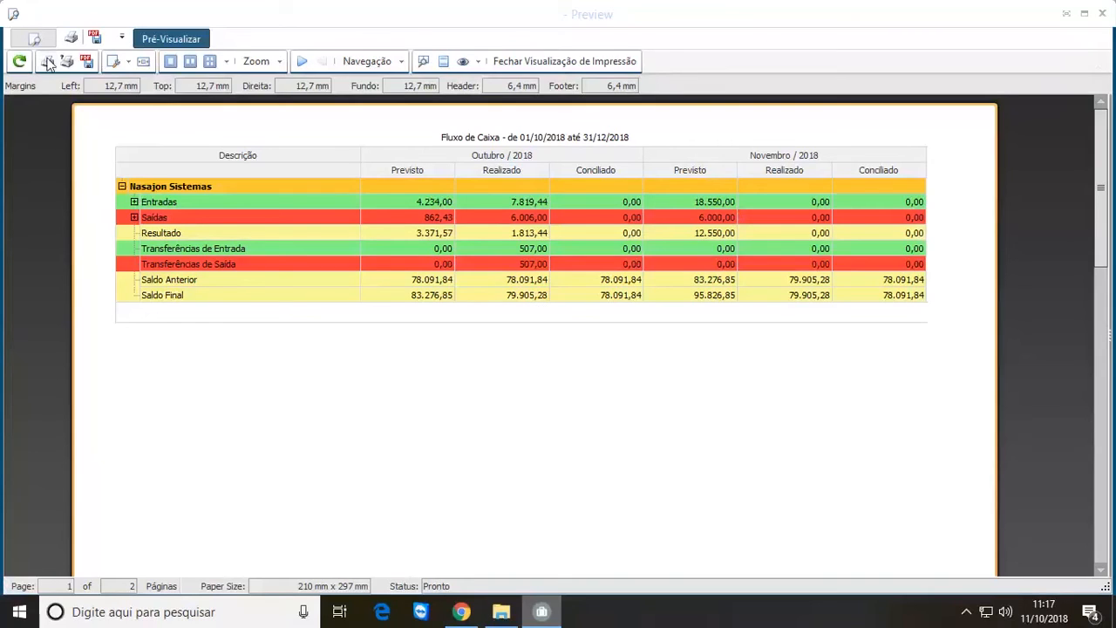
click(1102, 16)
Step: Look over the save locations for the Fluxo de Caixa spreadsheet (.xls) export, including Bibliotecas, and cancel without saving
click(64, 208)
click(65, 251)
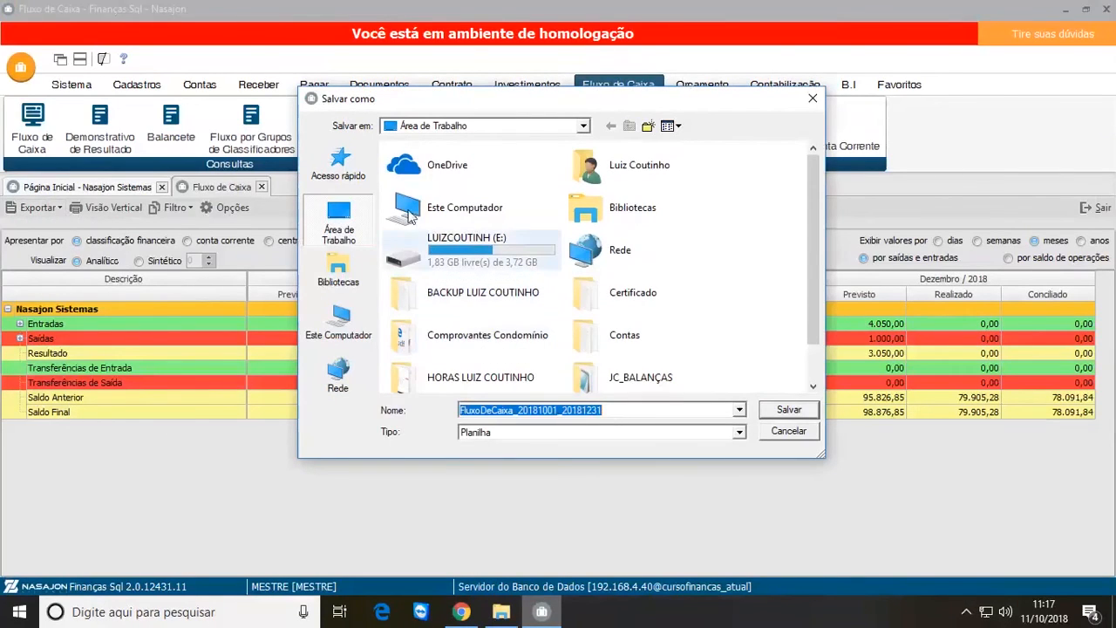
click(340, 279)
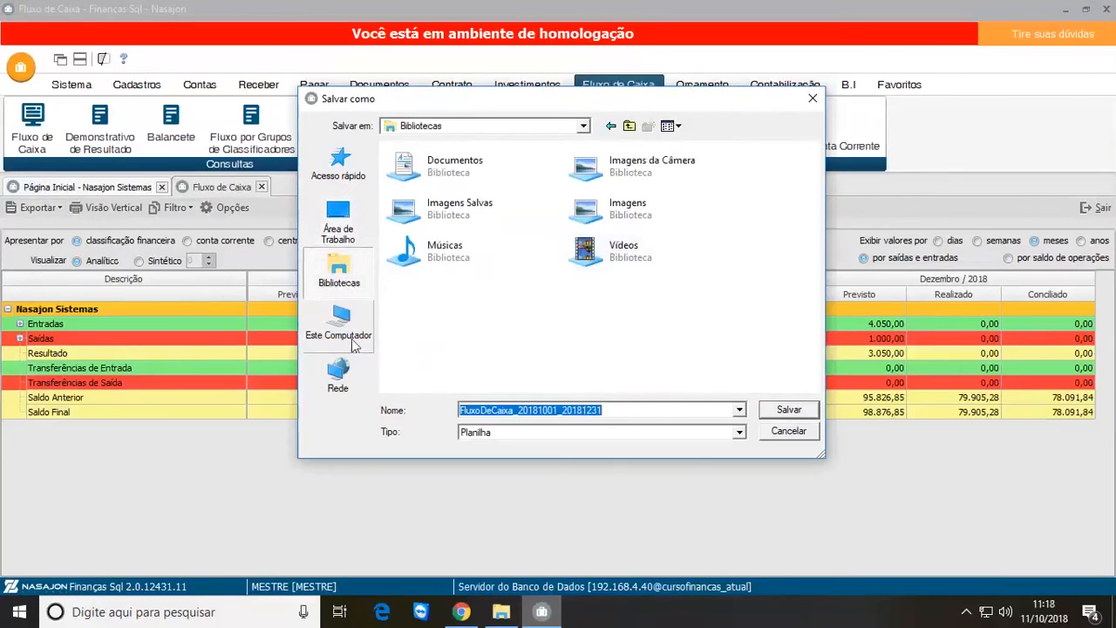
click(788, 439)
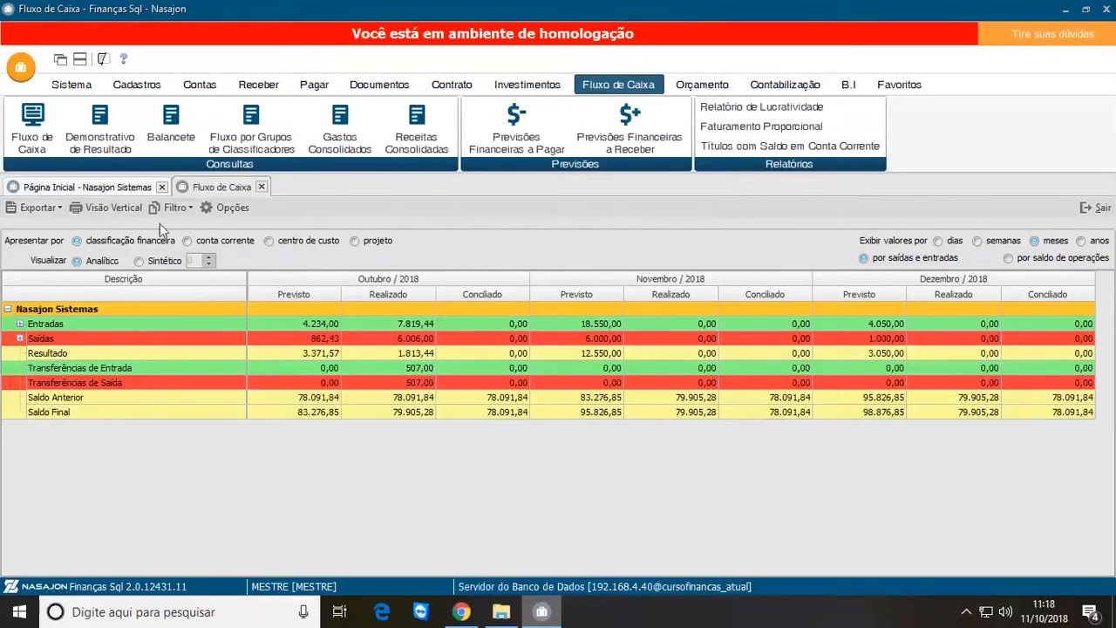
Step: Show the Fluxo de Caixa filter options and try to save the current filter
click(226, 211)
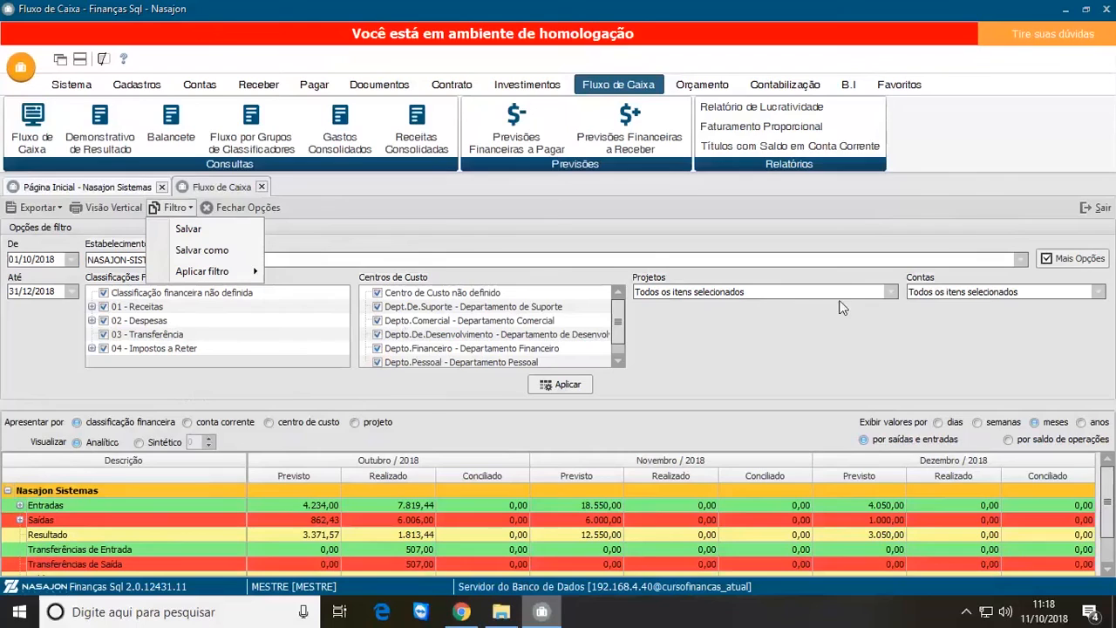
click(181, 233)
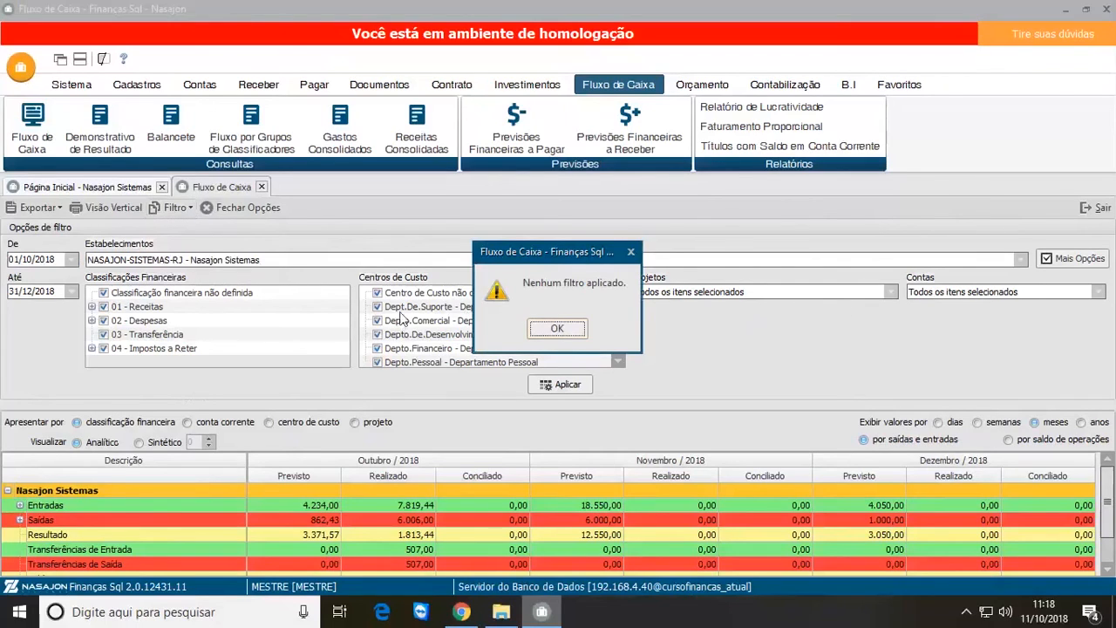
click(570, 329)
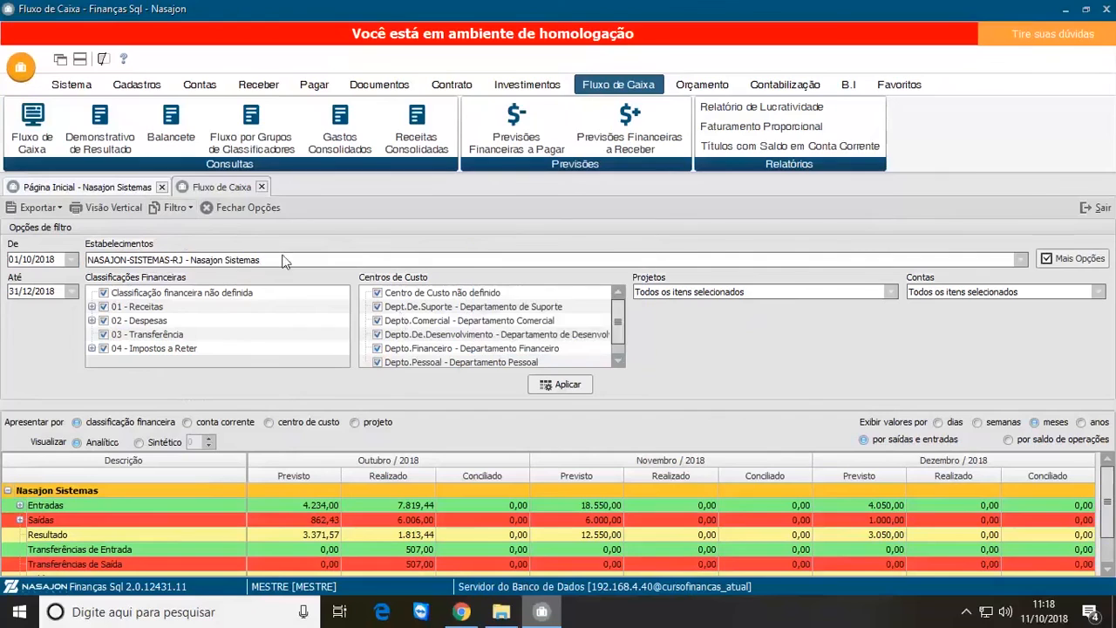
click(174, 208)
mouse_move(229, 271)
click(201, 251)
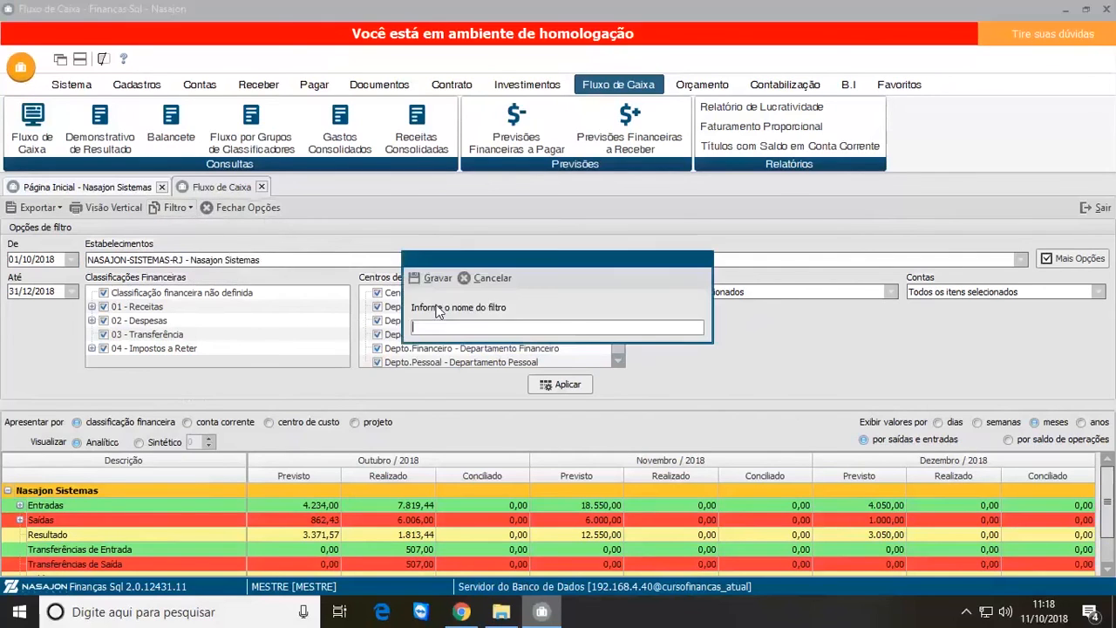
click(488, 277)
click(186, 208)
click(201, 250)
click(488, 279)
Step: Save the current Fluxo de Caixa filter settings as a new filter named "filtro teste"
click(187, 213)
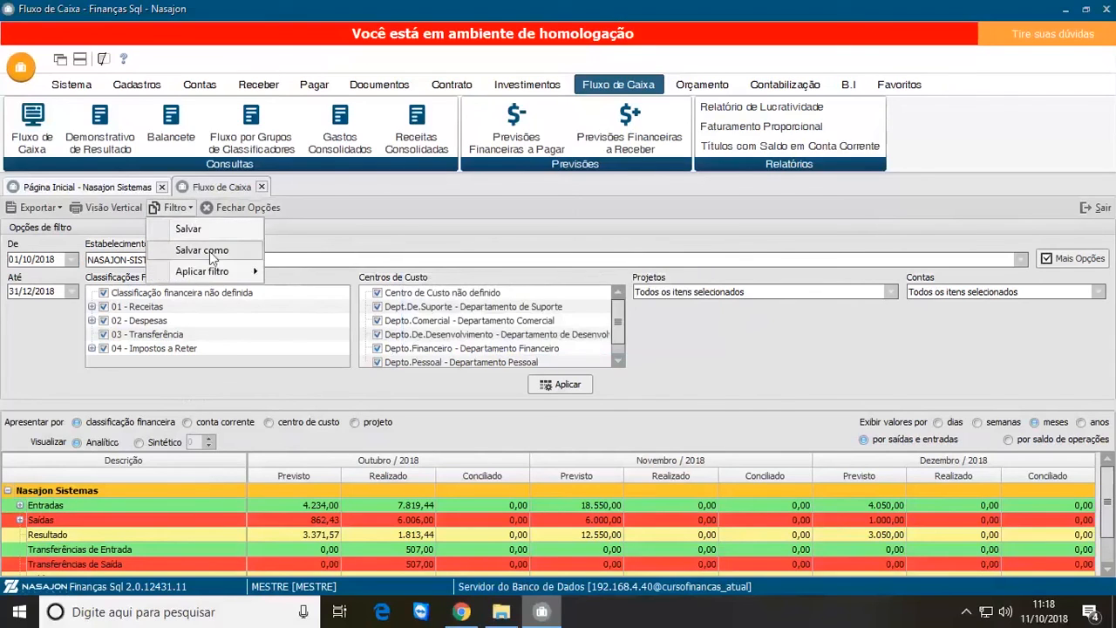
click(209, 251)
text(filt)
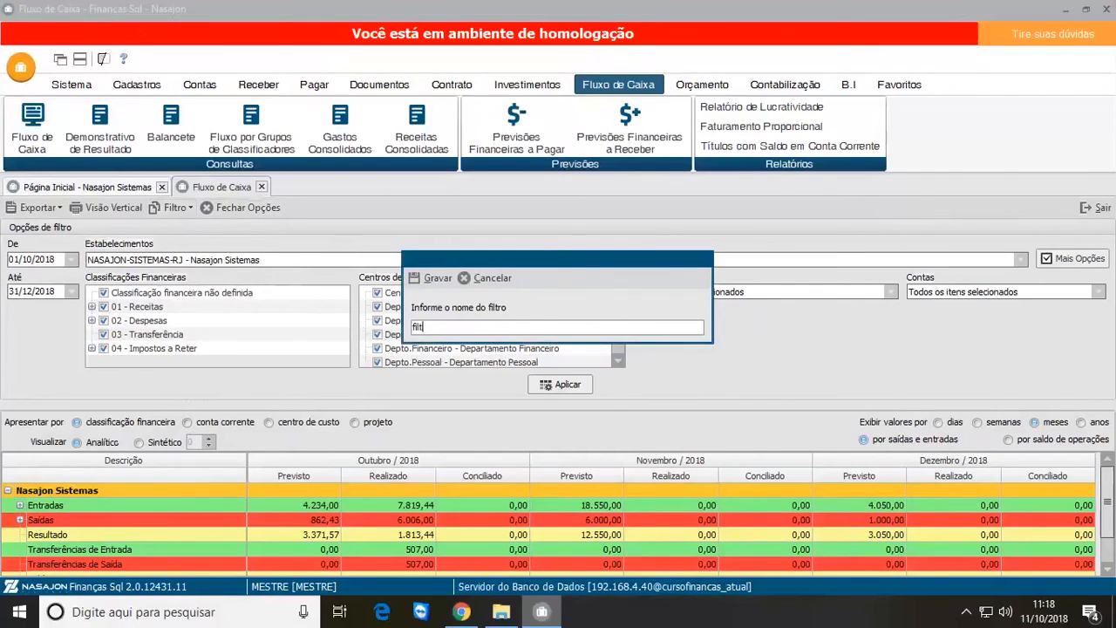
text(ro teste)
click(431, 277)
Step: Apply the saved filter "filtro teste" to the Fluxo de Caixa
click(177, 209)
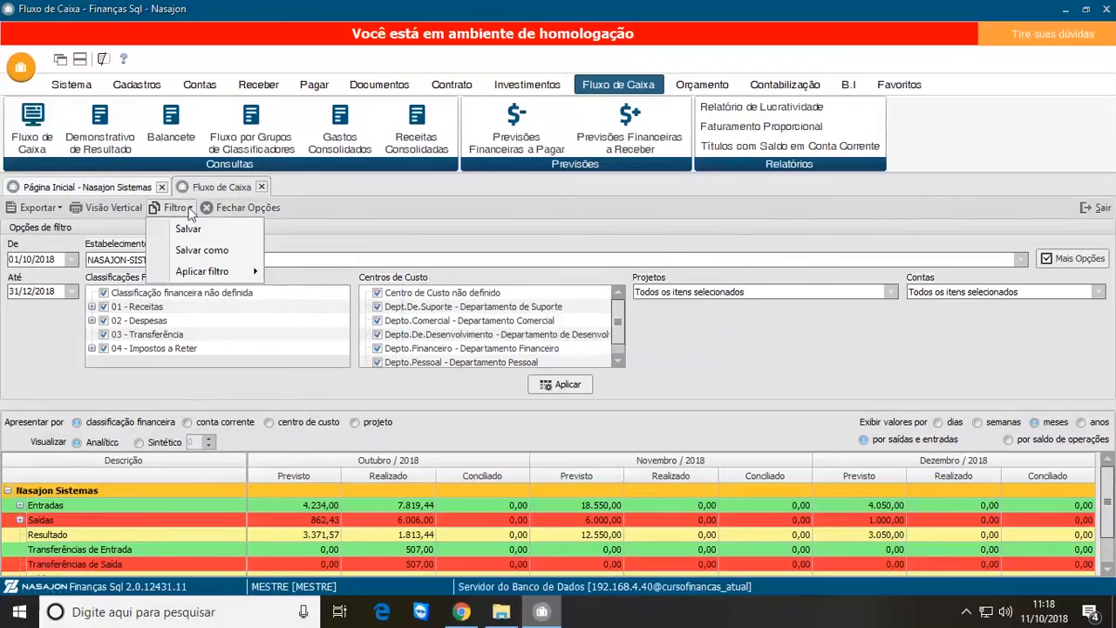
mouse_move(227, 274)
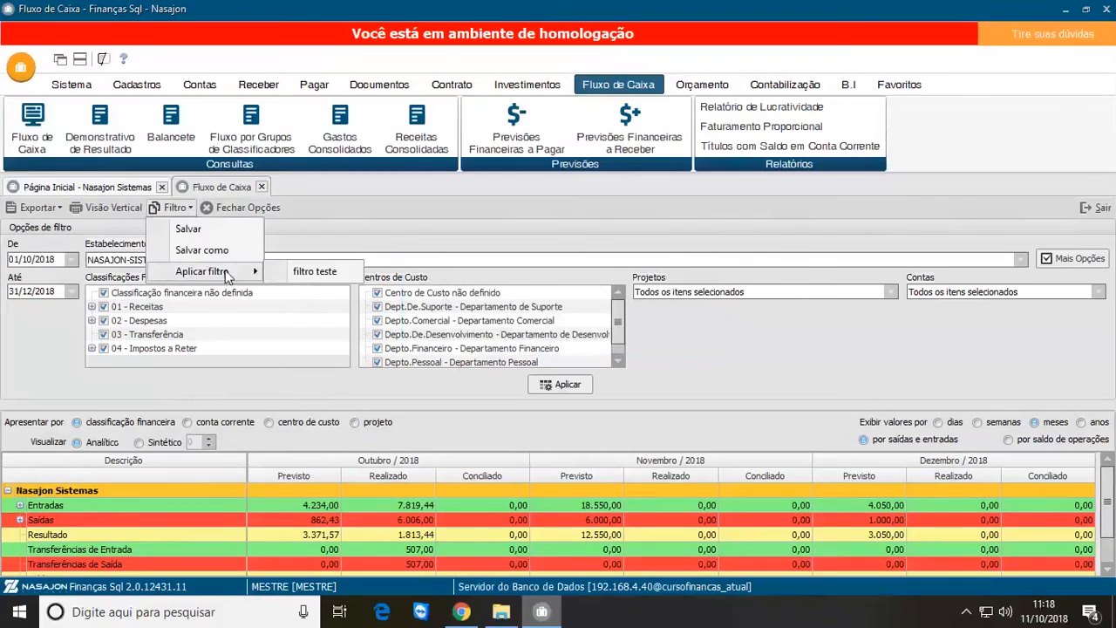
click(344, 278)
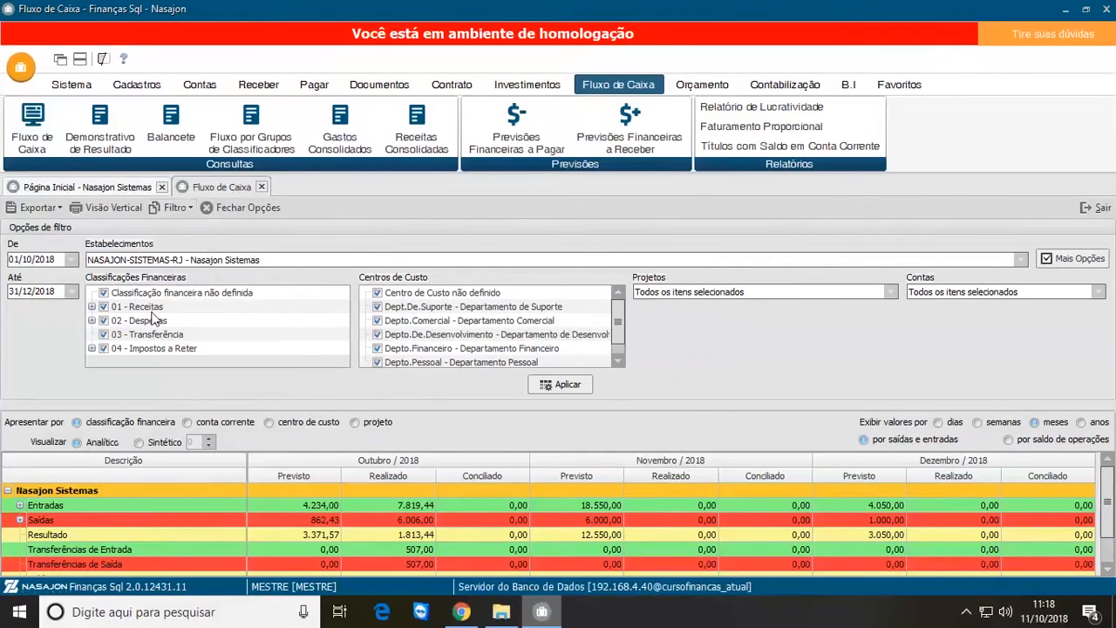
Step: Clear all Classificações Financeiras in the filter options and include only 01 - Receitas
right_click(135, 307)
click(182, 334)
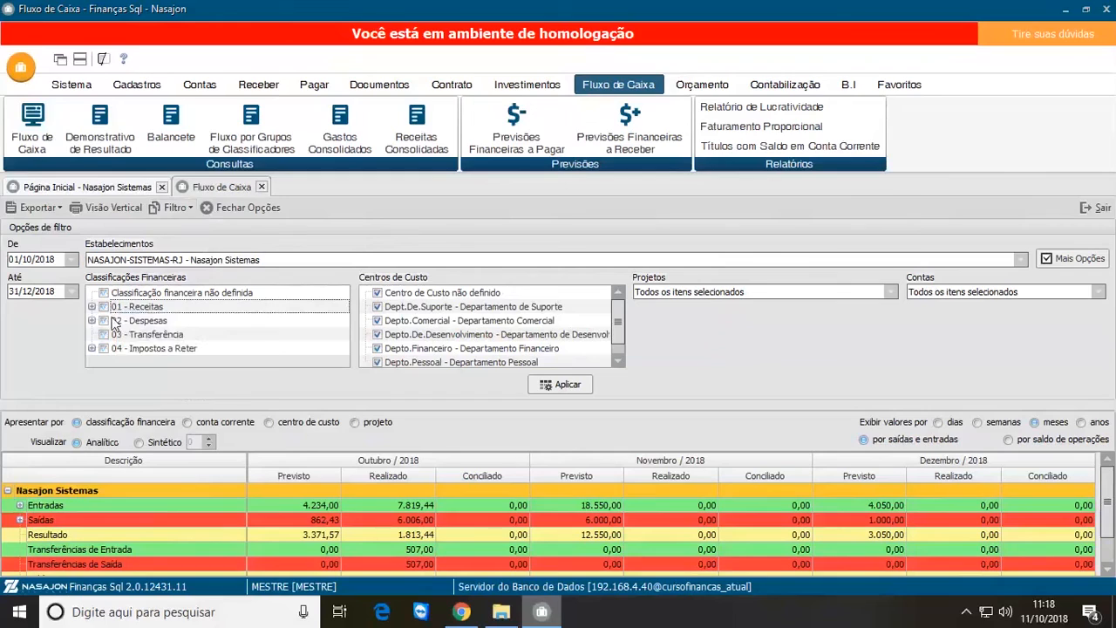
click(104, 307)
Step: Save the filter limited to the revenue classification under the name "Receitas"
click(175, 208)
click(190, 225)
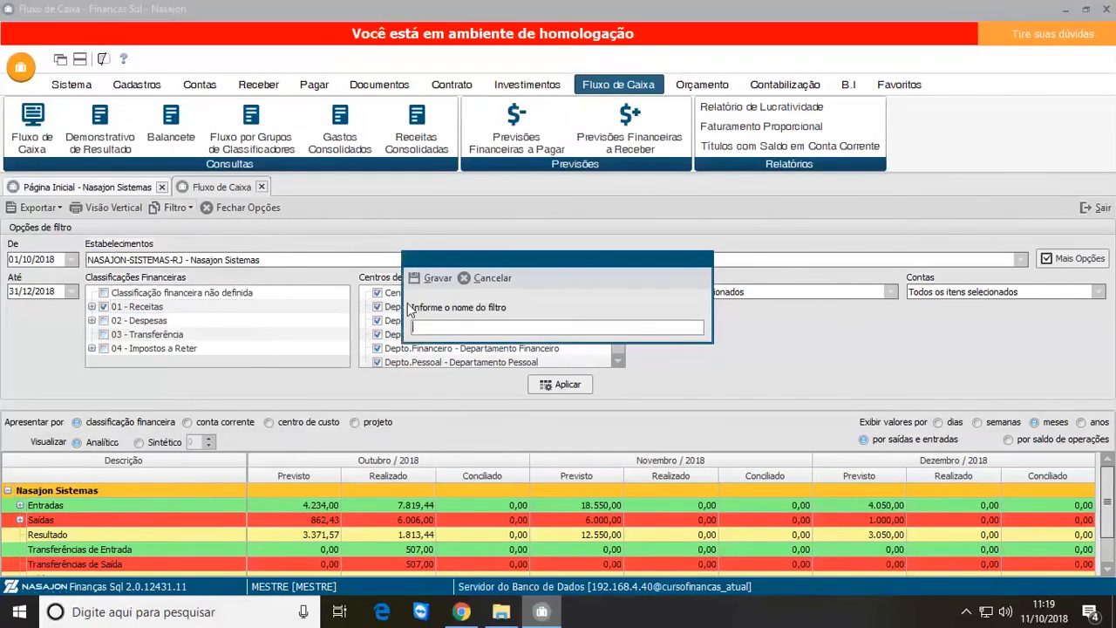
text(V)
key(BackSpace)
text(Receitas)
click(438, 278)
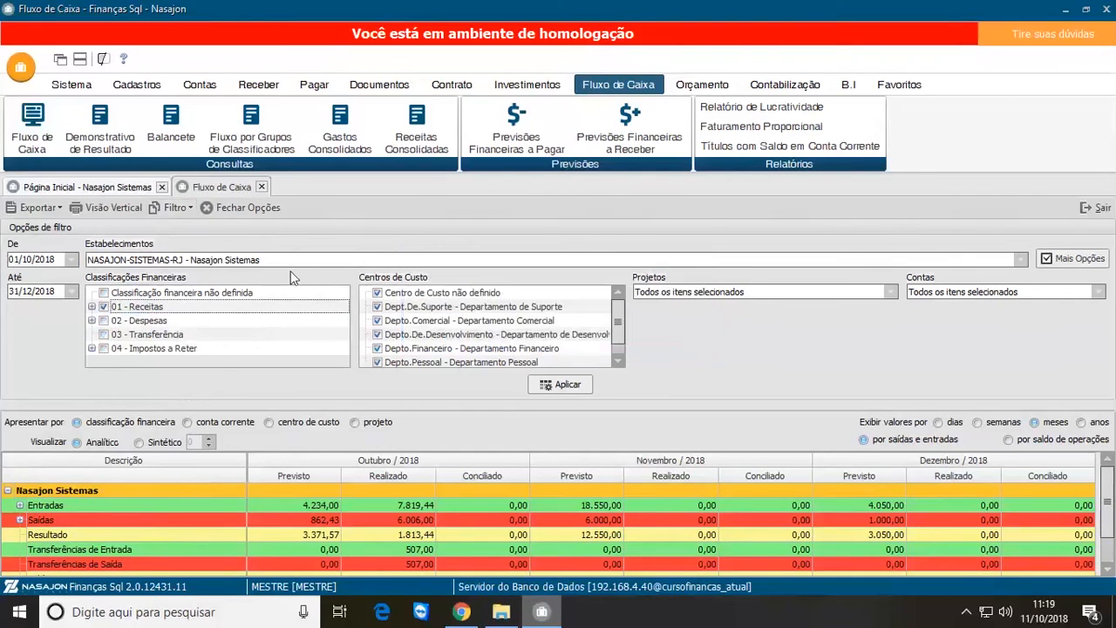
Step: Alternate several times between the saved filters "Receitas" and "filtro teste" to compare the classifications each one selects
click(191, 211)
mouse_move(244, 272)
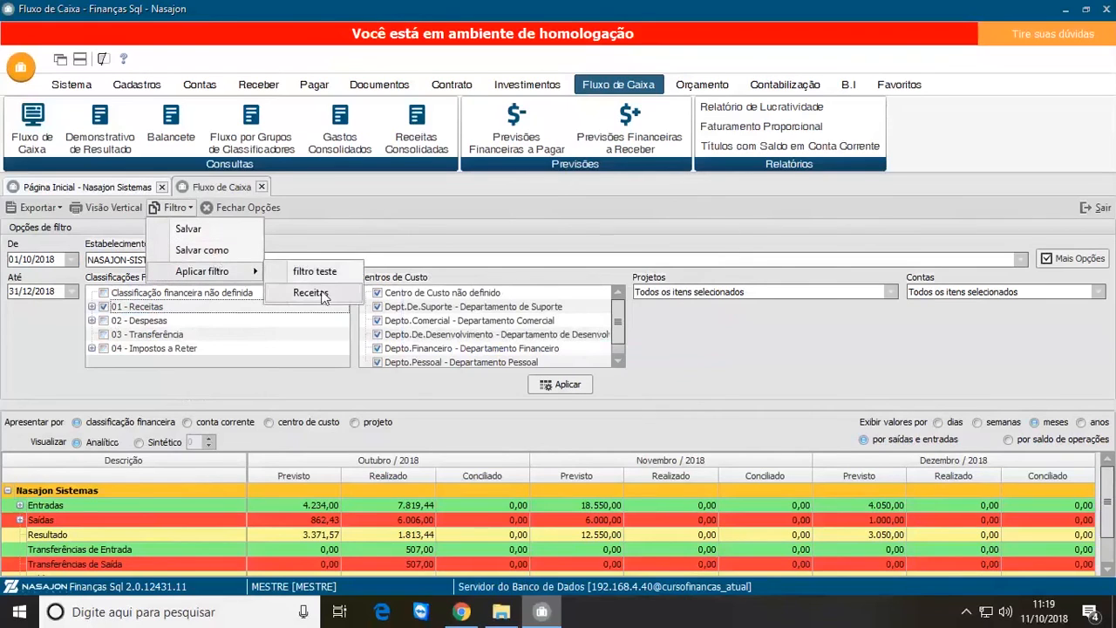
click(311, 293)
click(175, 207)
mouse_move(235, 271)
click(305, 272)
click(175, 207)
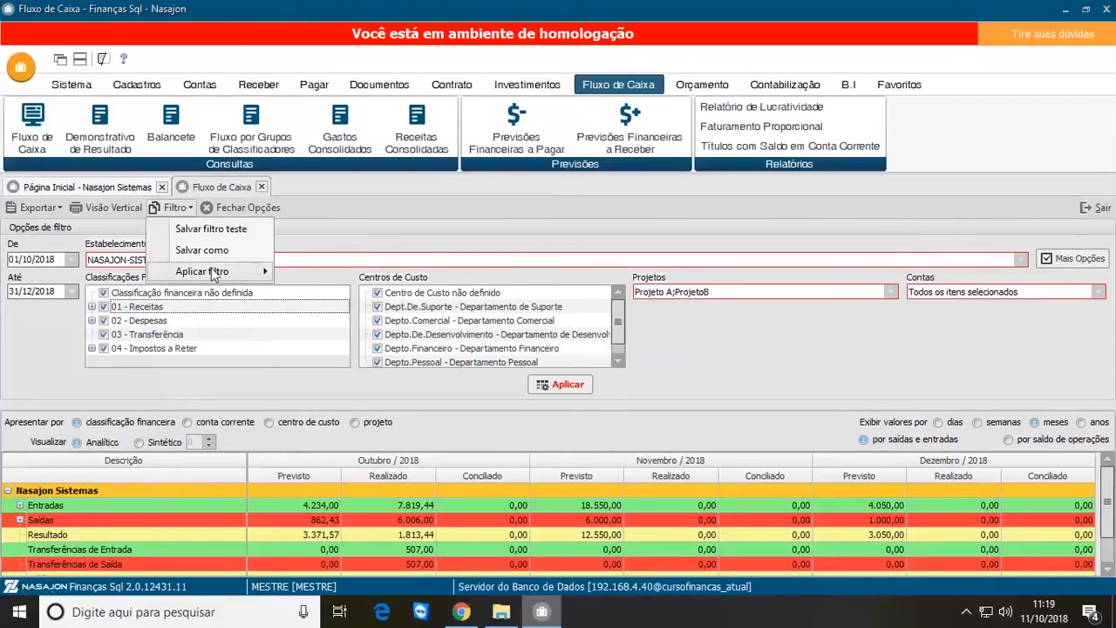
click(312, 292)
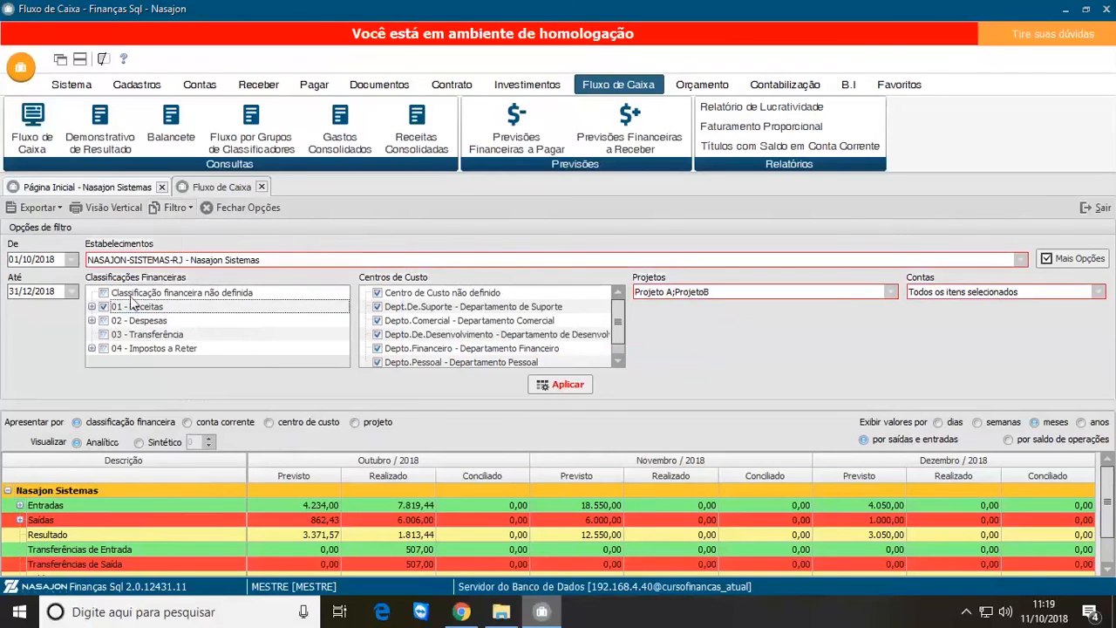
click(176, 211)
mouse_move(218, 271)
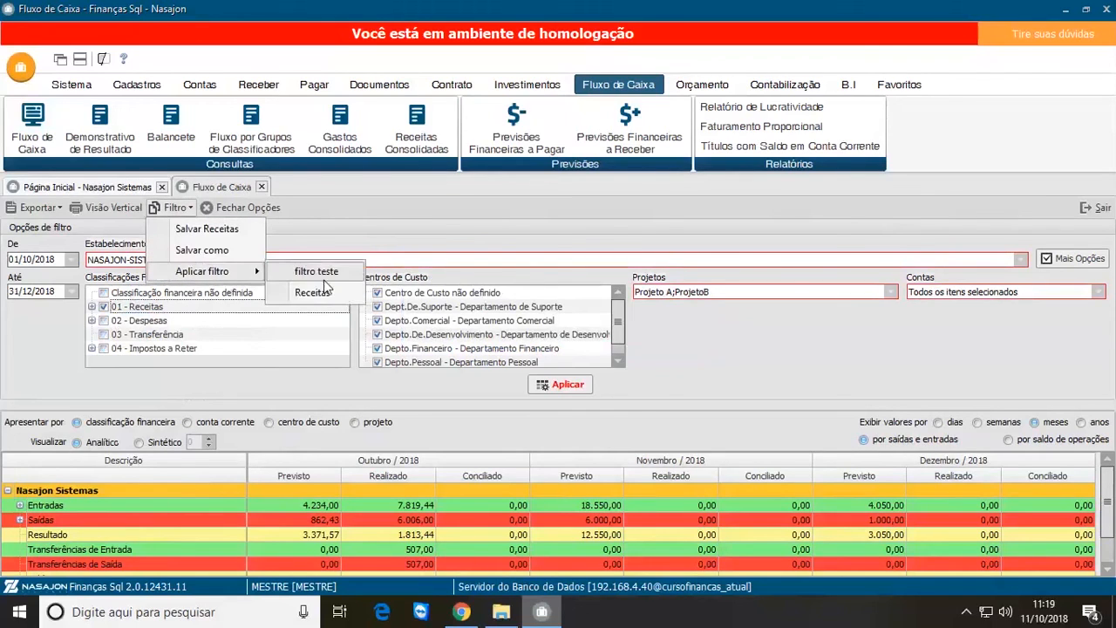
click(316, 271)
click(175, 207)
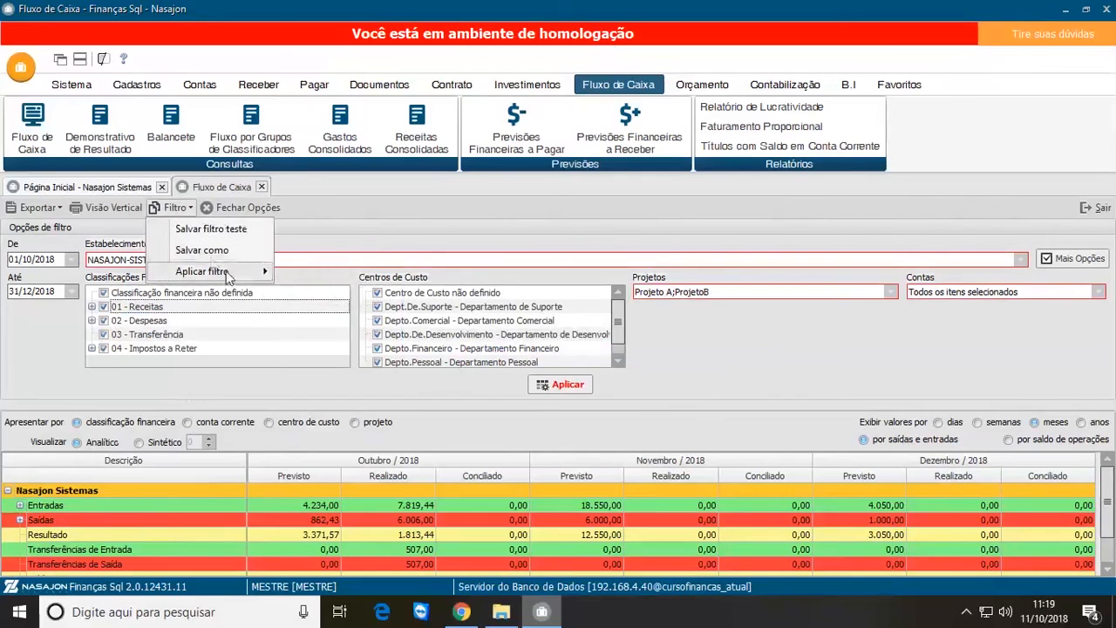
mouse_move(229, 272)
click(326, 293)
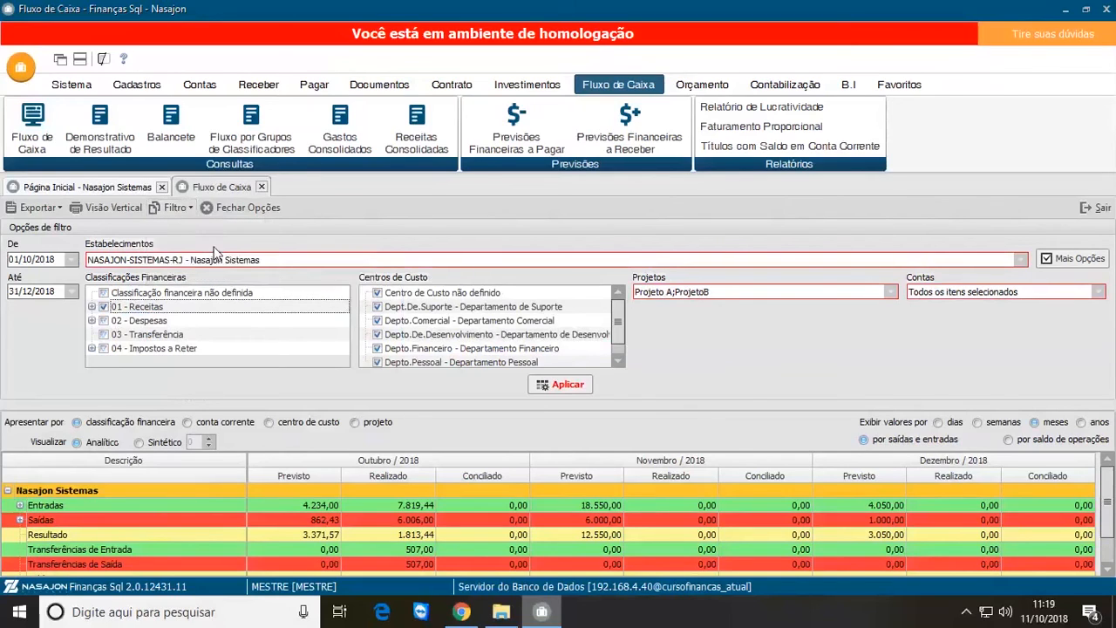
click(175, 207)
mouse_move(219, 270)
click(312, 271)
Step: Load the saved filter "Receitas" and refresh the Fluxo de Caixa results with it
click(175, 208)
mouse_move(219, 270)
click(326, 294)
click(563, 385)
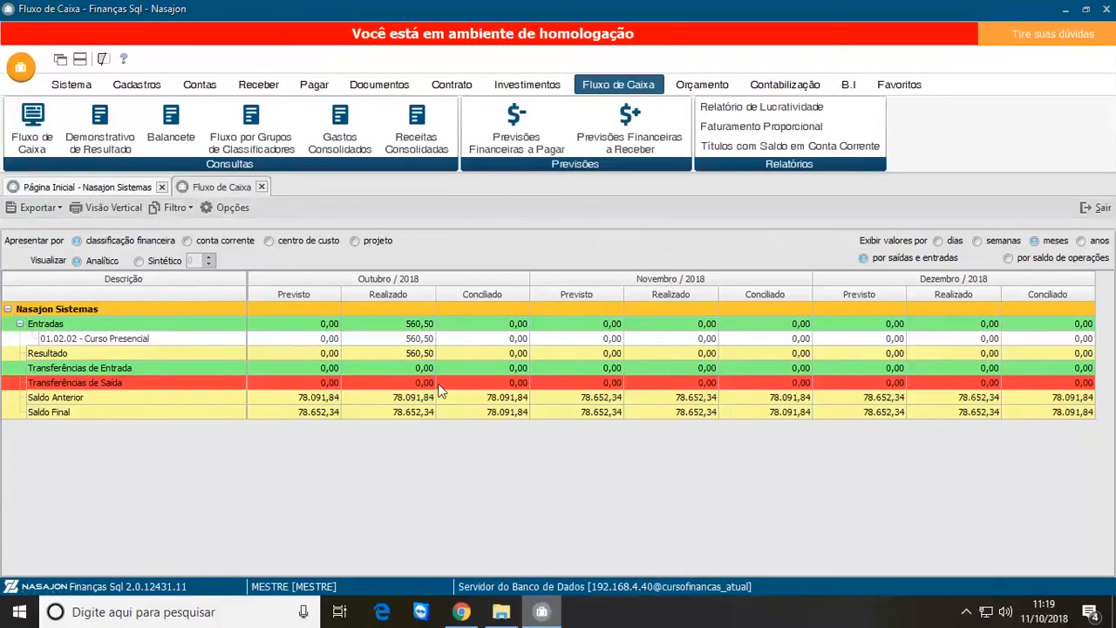
Step: Choose a saved filter again for the Fluxo de Caixa from the list of saved filters
click(182, 211)
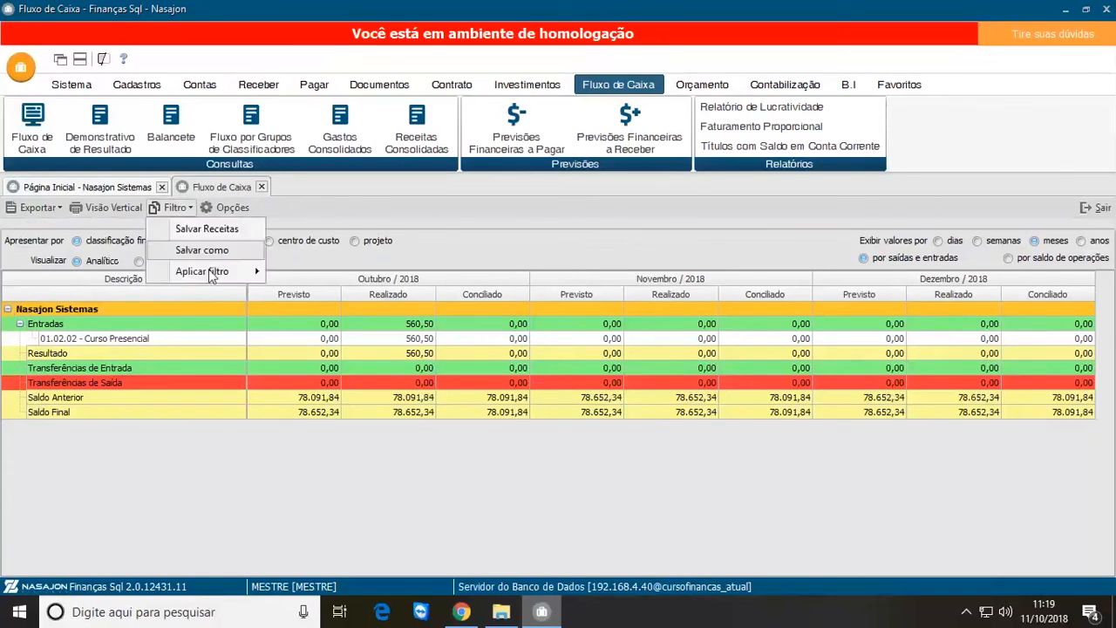
mouse_move(213, 272)
click(315, 294)
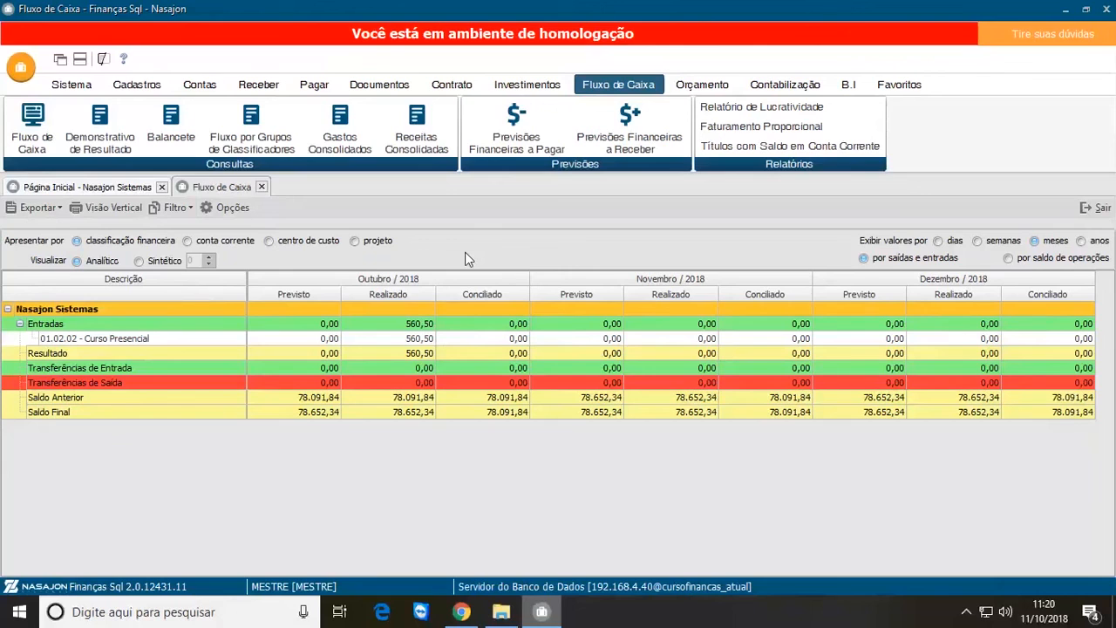
Step: Show the Fluxo de Caixa filter options and select the 01.02.02 - Curso Presencial row under Entradas
click(234, 207)
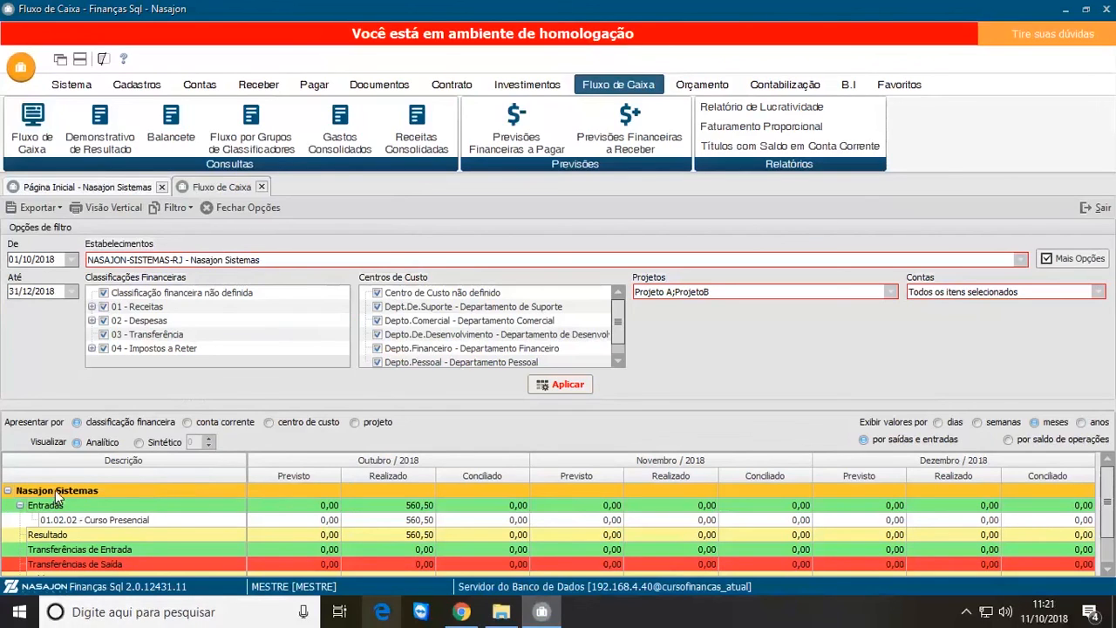
click(83, 523)
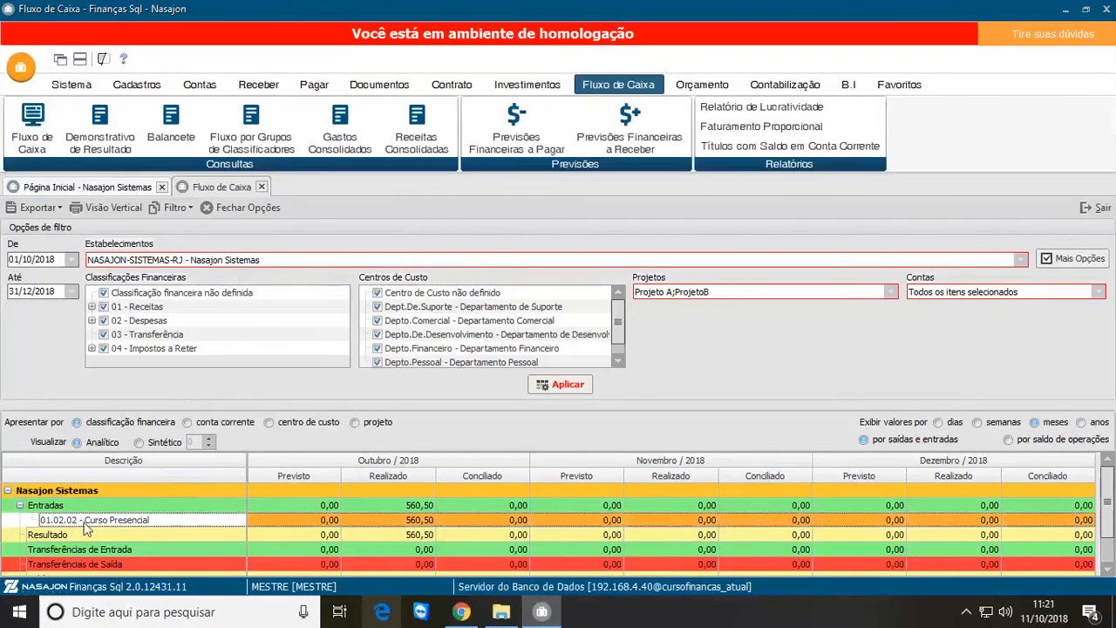